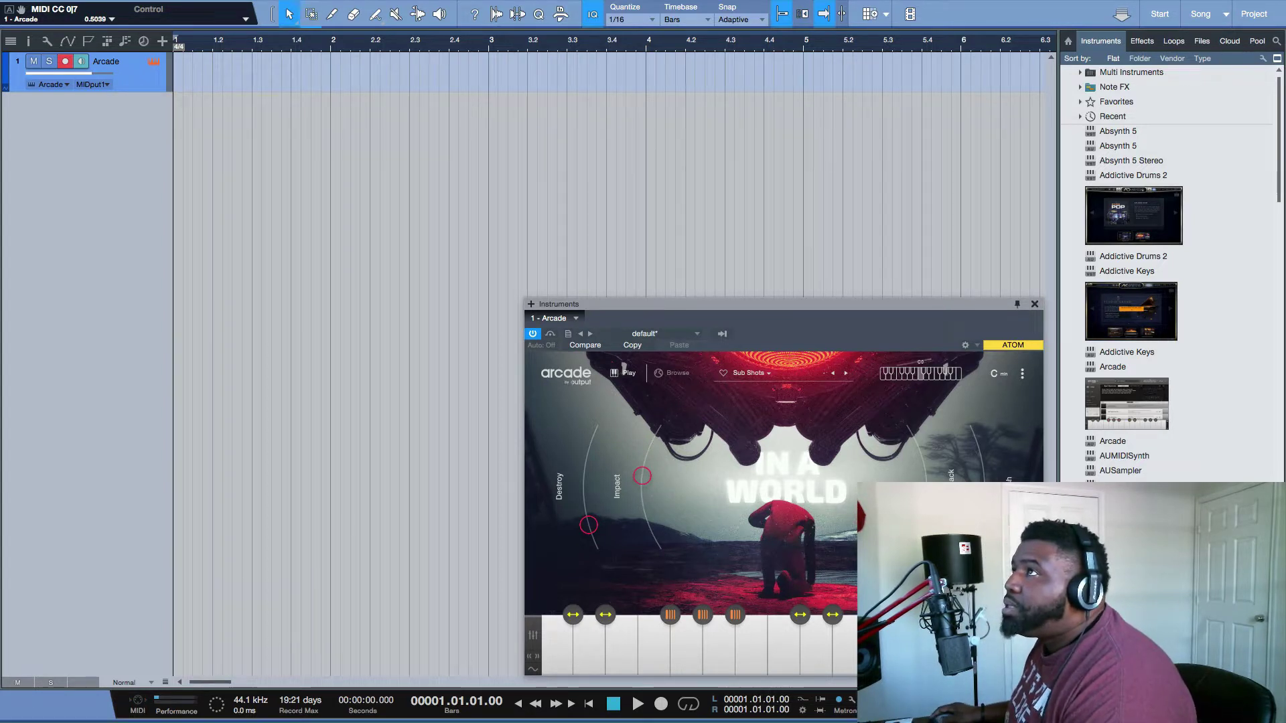
- Show the Marker and Arranger tracks and set the loop range from bar 1 to bar 5
click(94, 42)
click(108, 42)
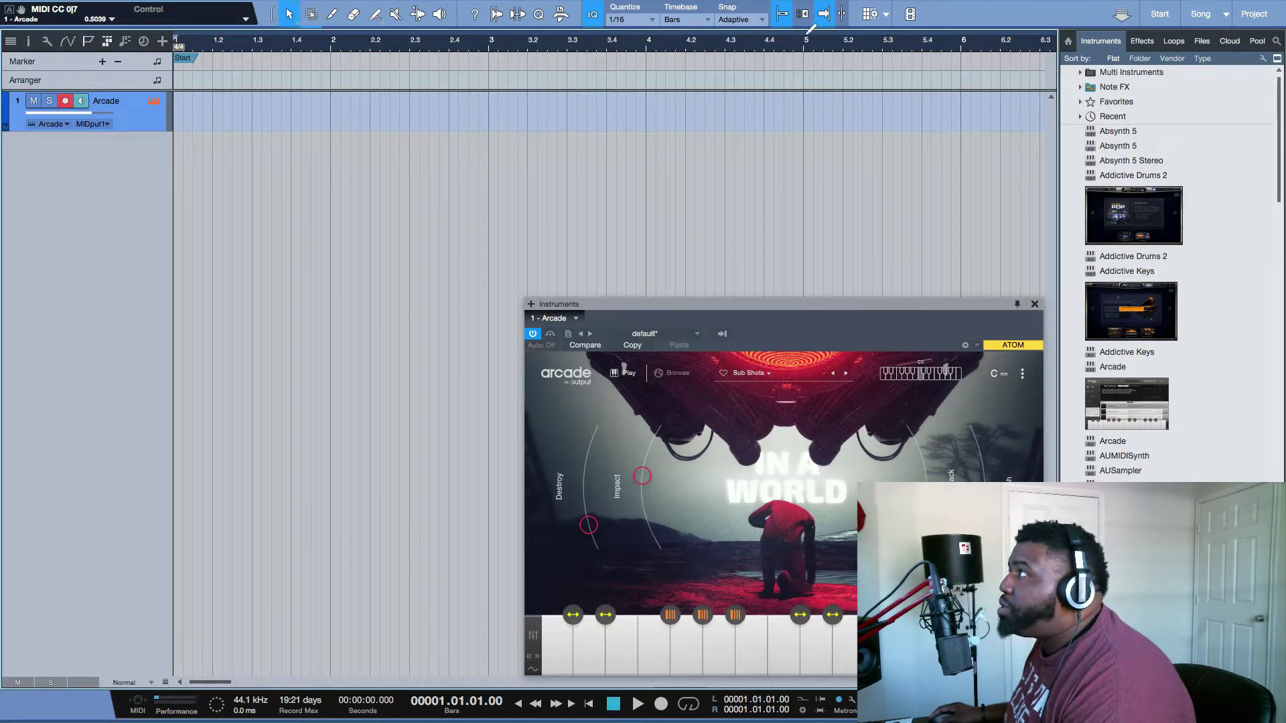
drag(806, 31, 175, 51)
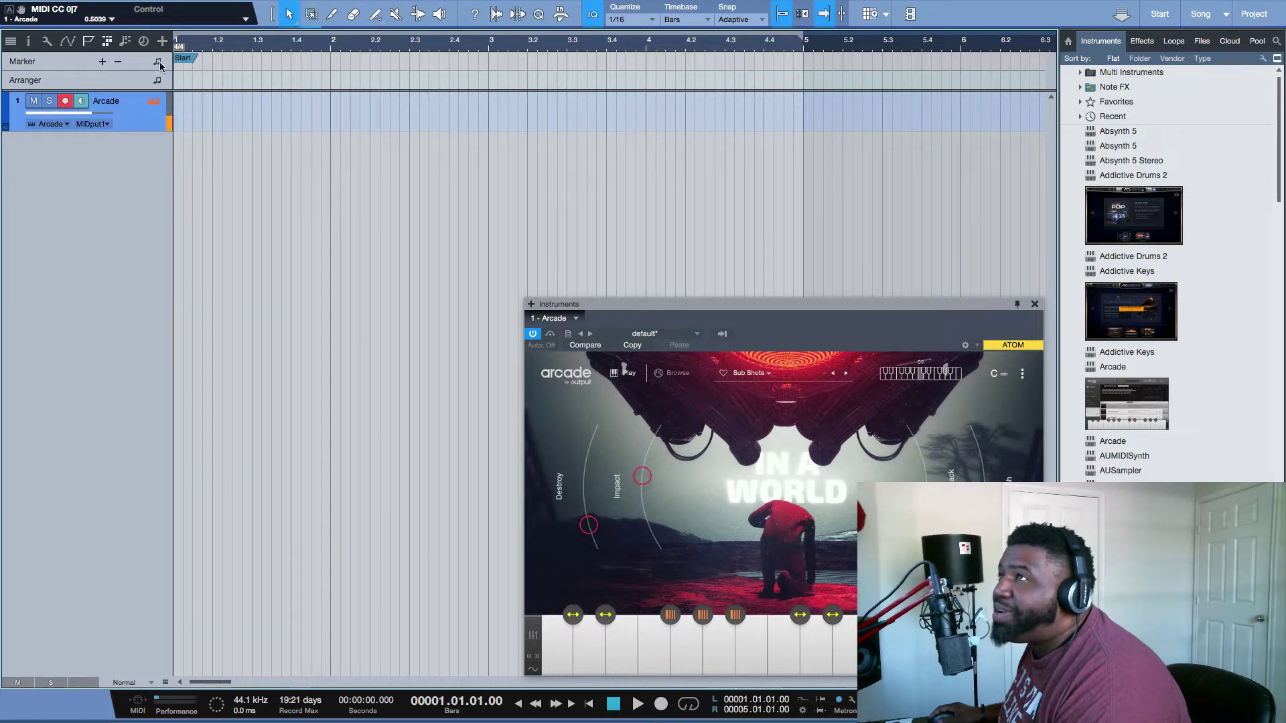
double_click(262, 84)
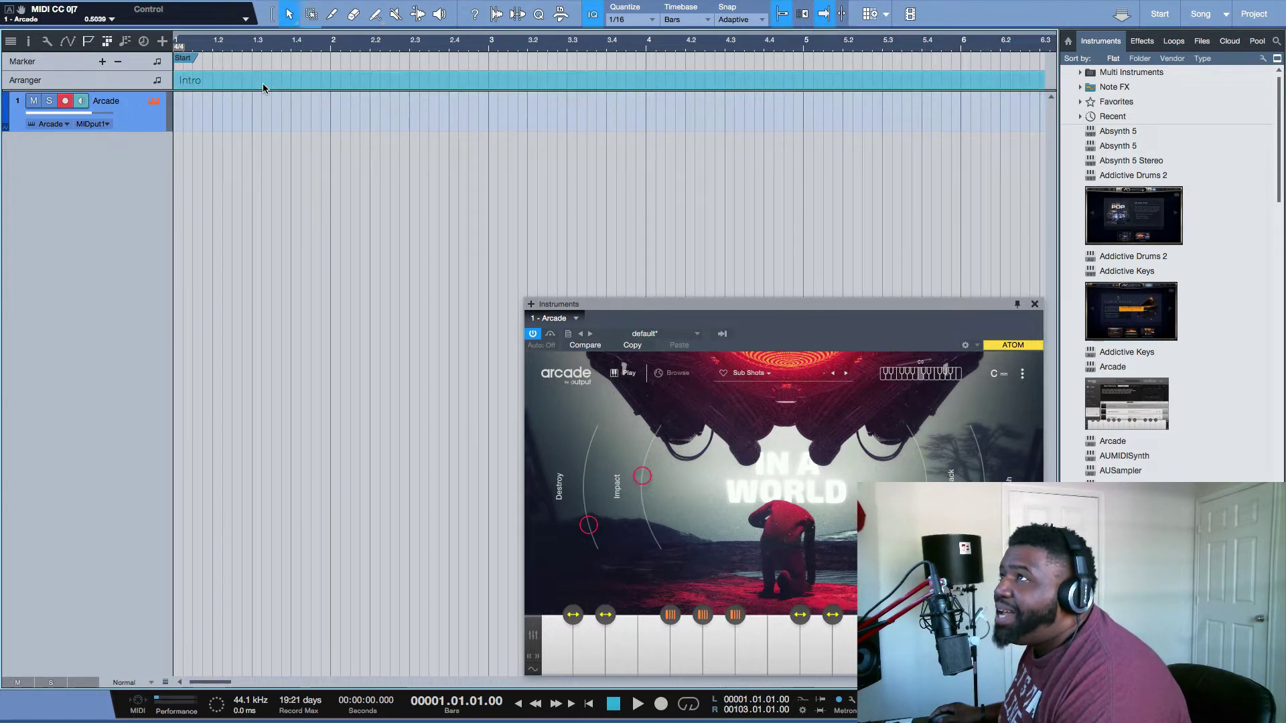
click(377, 72)
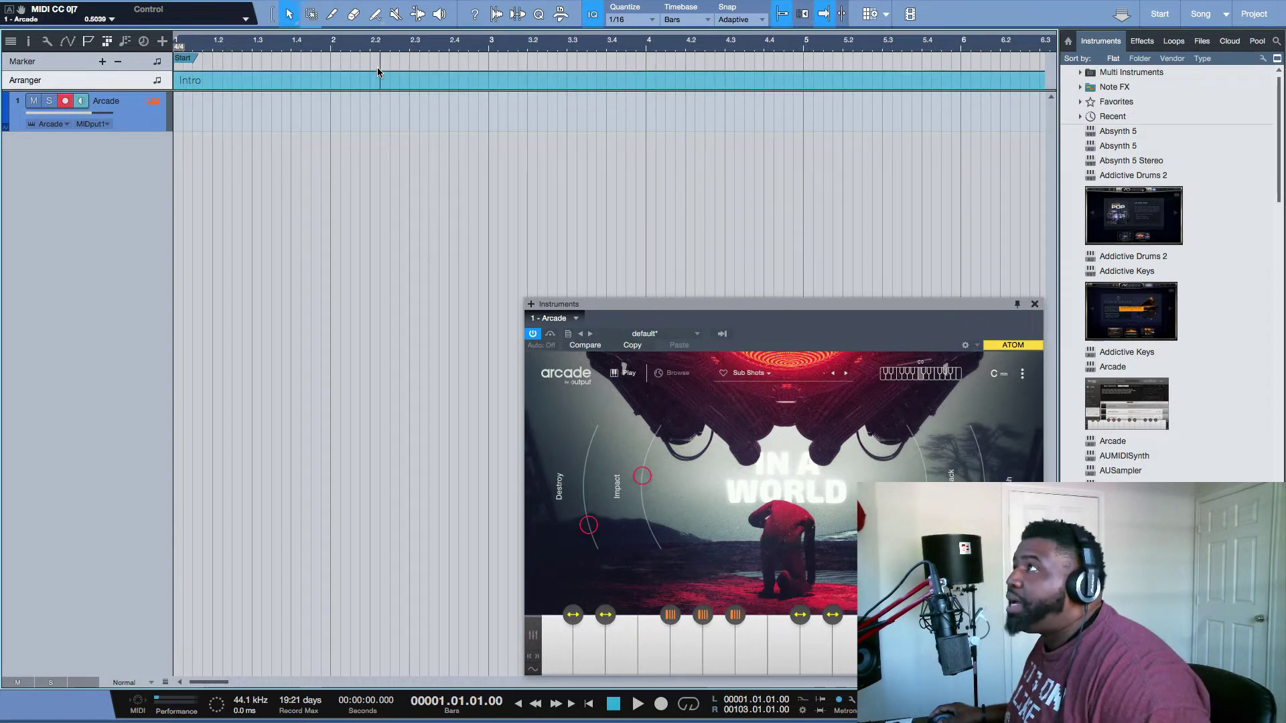
key(Delete)
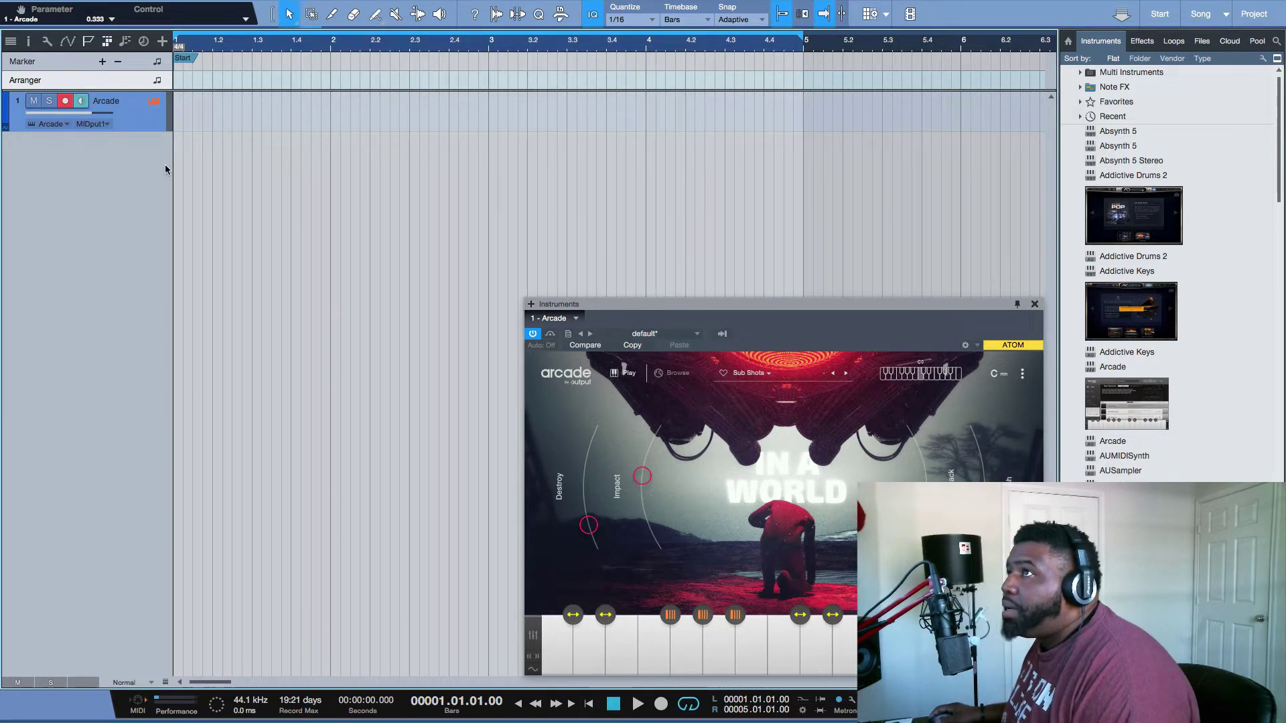
- Add an Intro arranger section over bars 1 to 5, record an Arcade part across it and play it back
double_click(255, 83)
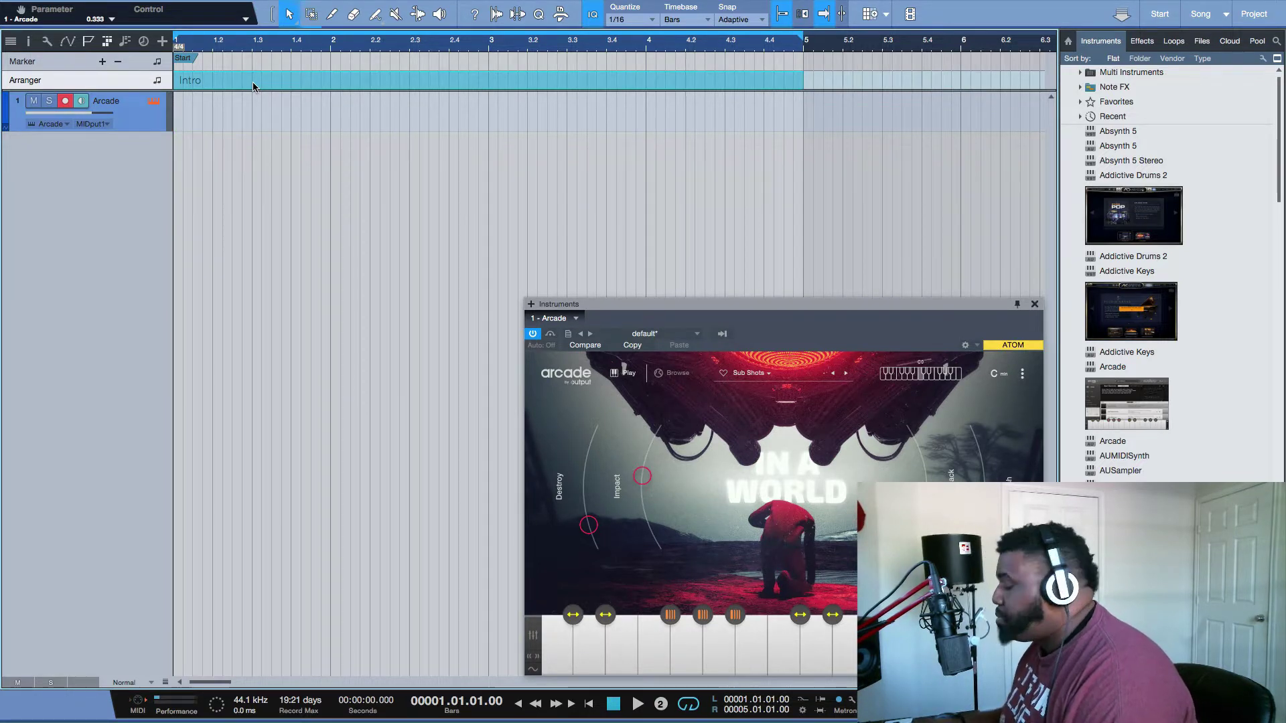
key(KP_Multiply)
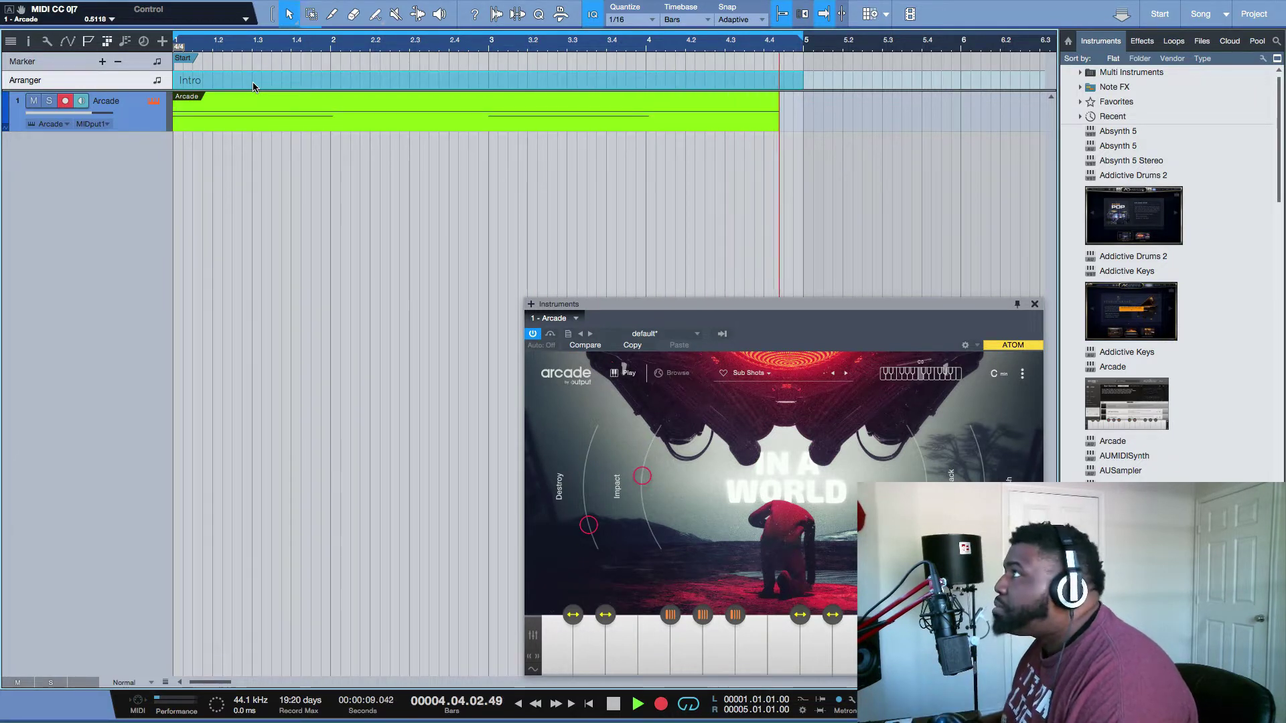
key(space)
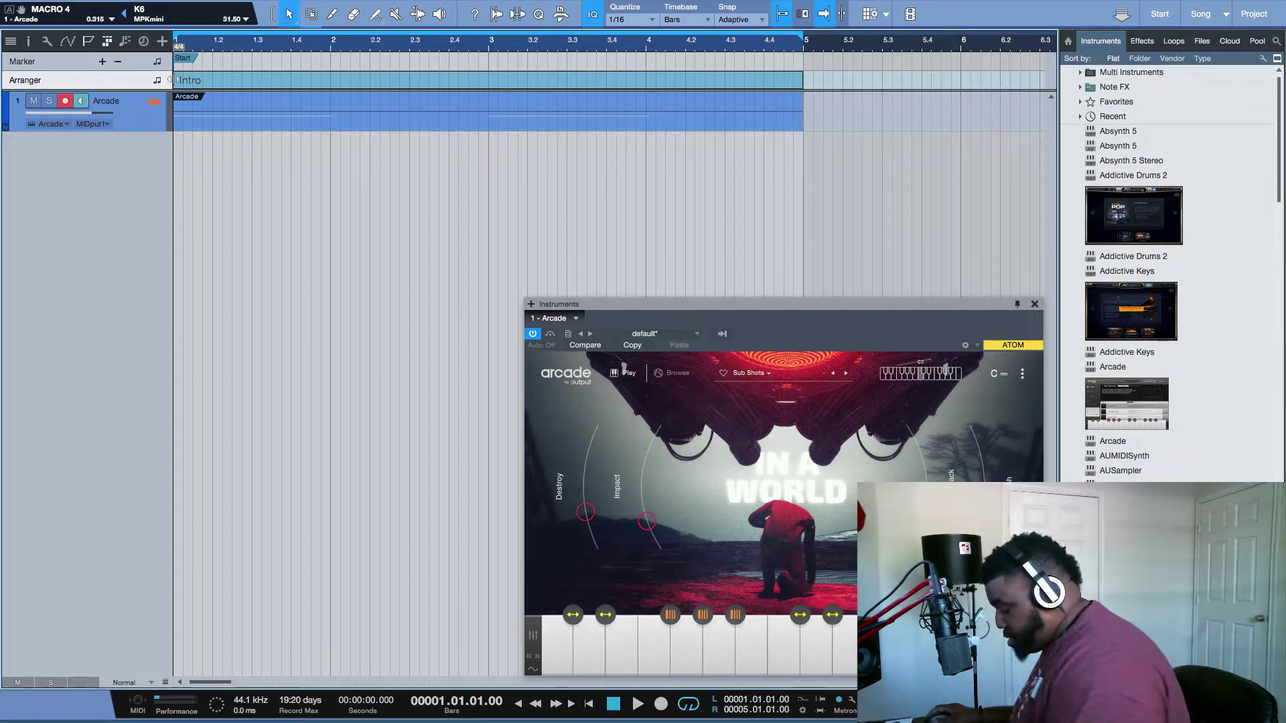
key(space)
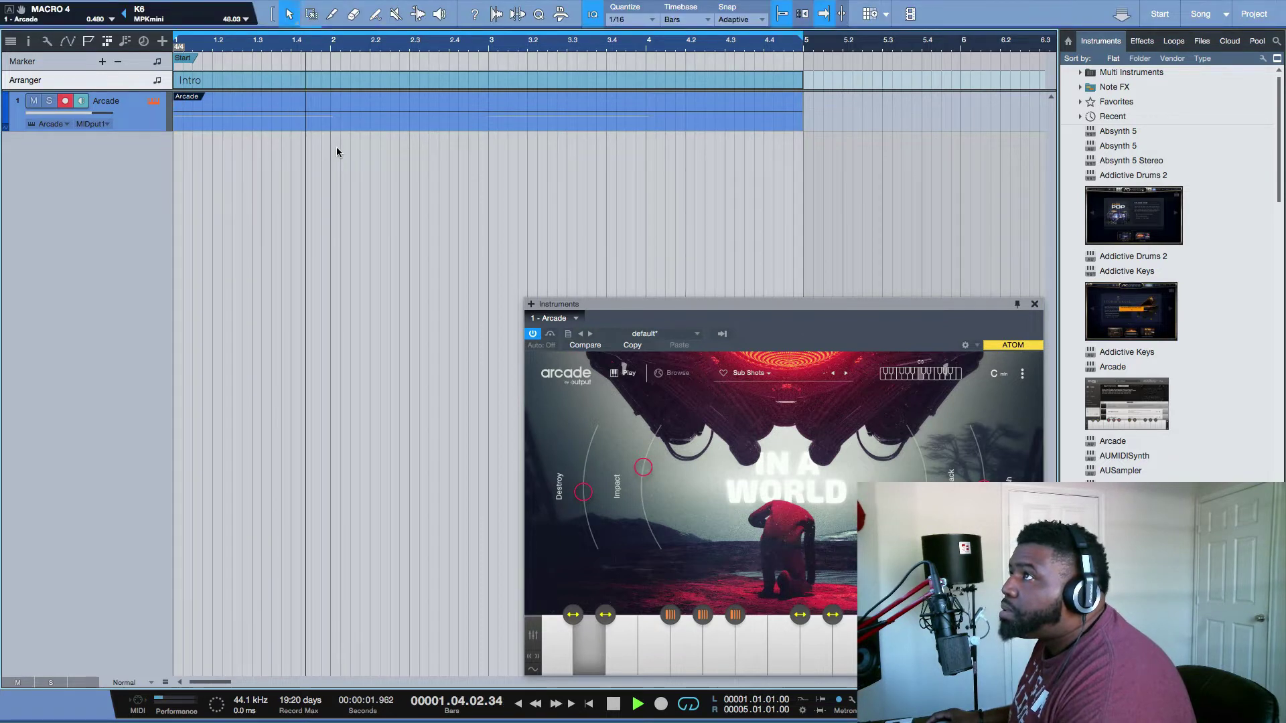
key(space)
- Bounce the recorded Arcade part to a new audio track and delete the original instrument part
click(340, 124)
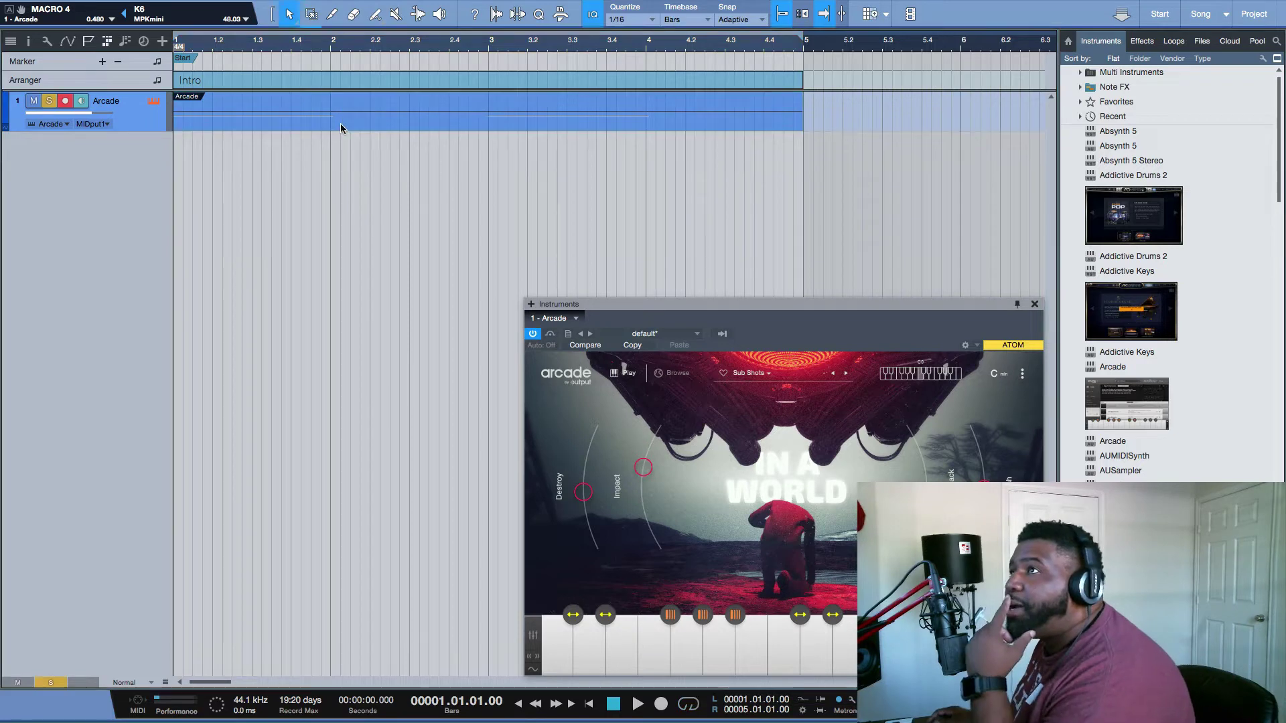
key(s)
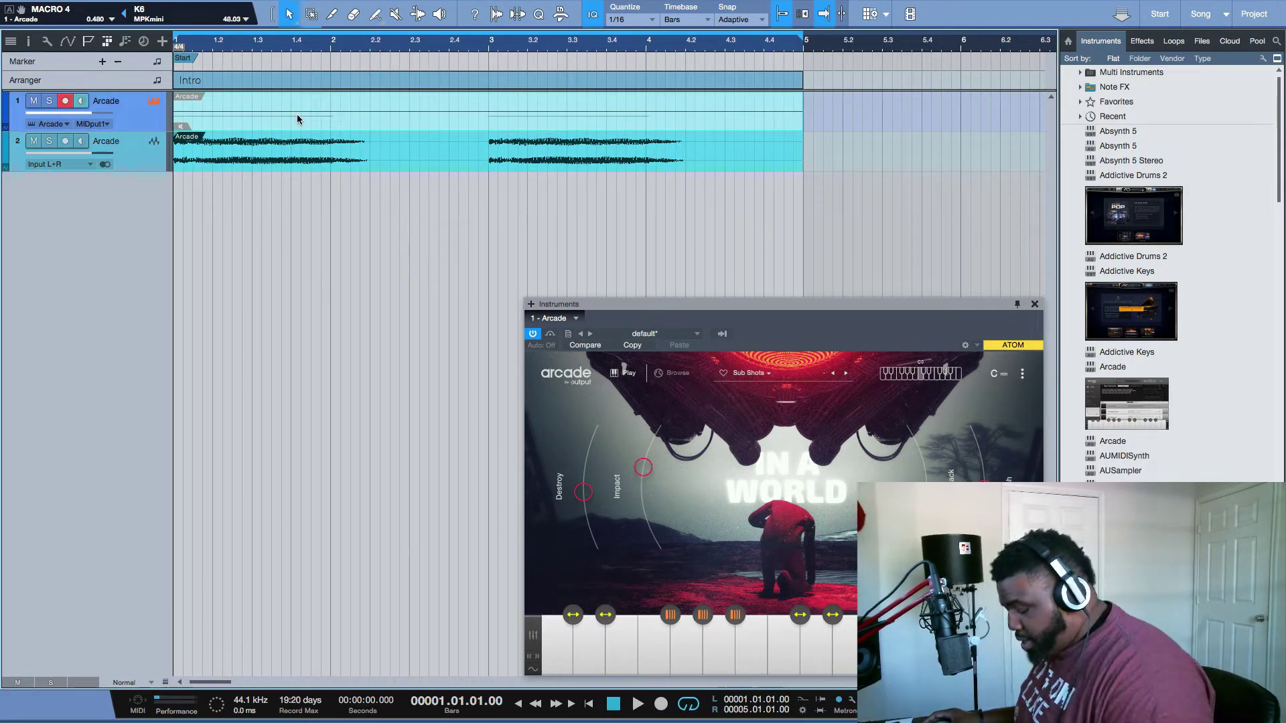
key(Delete)
key(space)
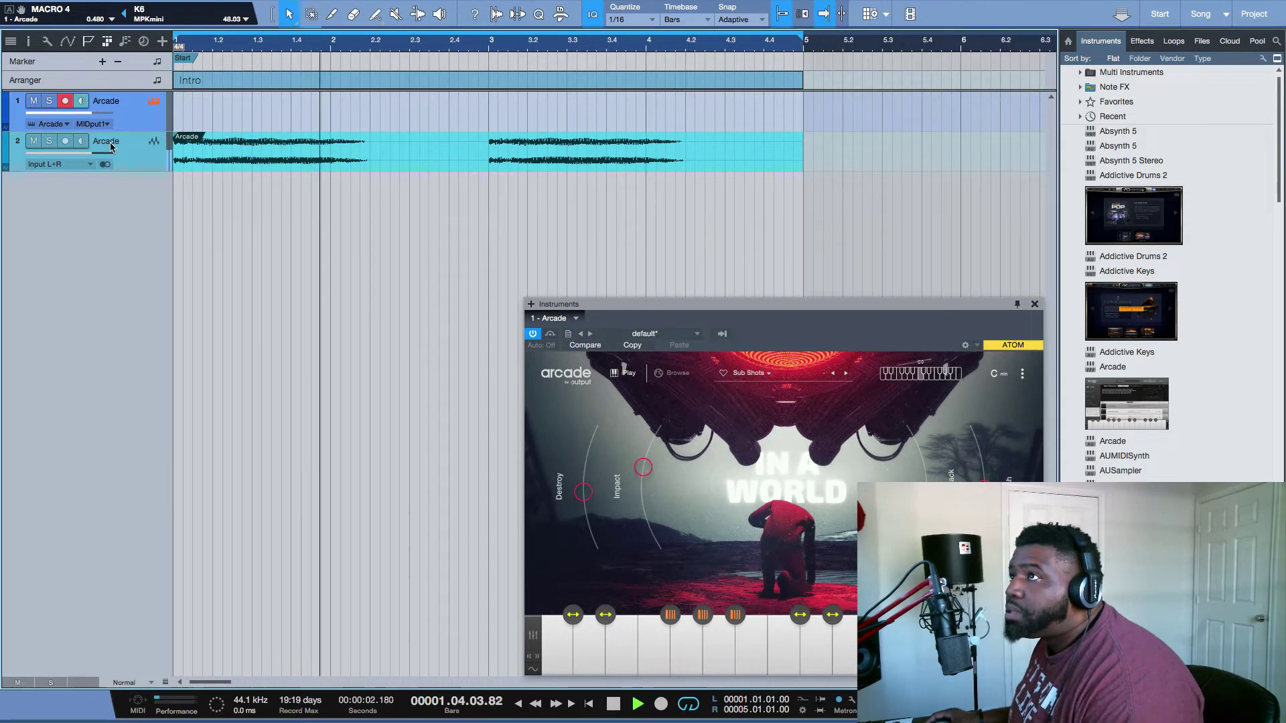
key(space)
- Open the sample behind the recorded Arcade key to check its name, and rename the bounced audio track "Sub Driven"
mouse_move(553, 721)
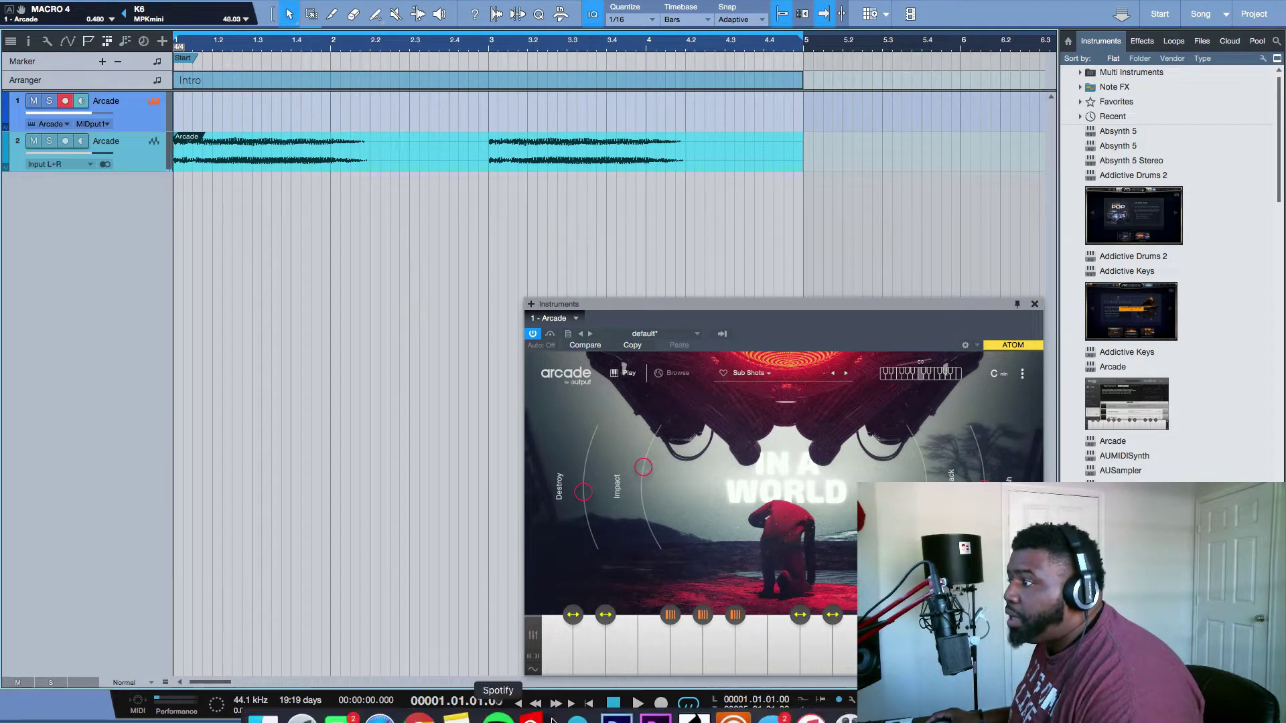
click(585, 667)
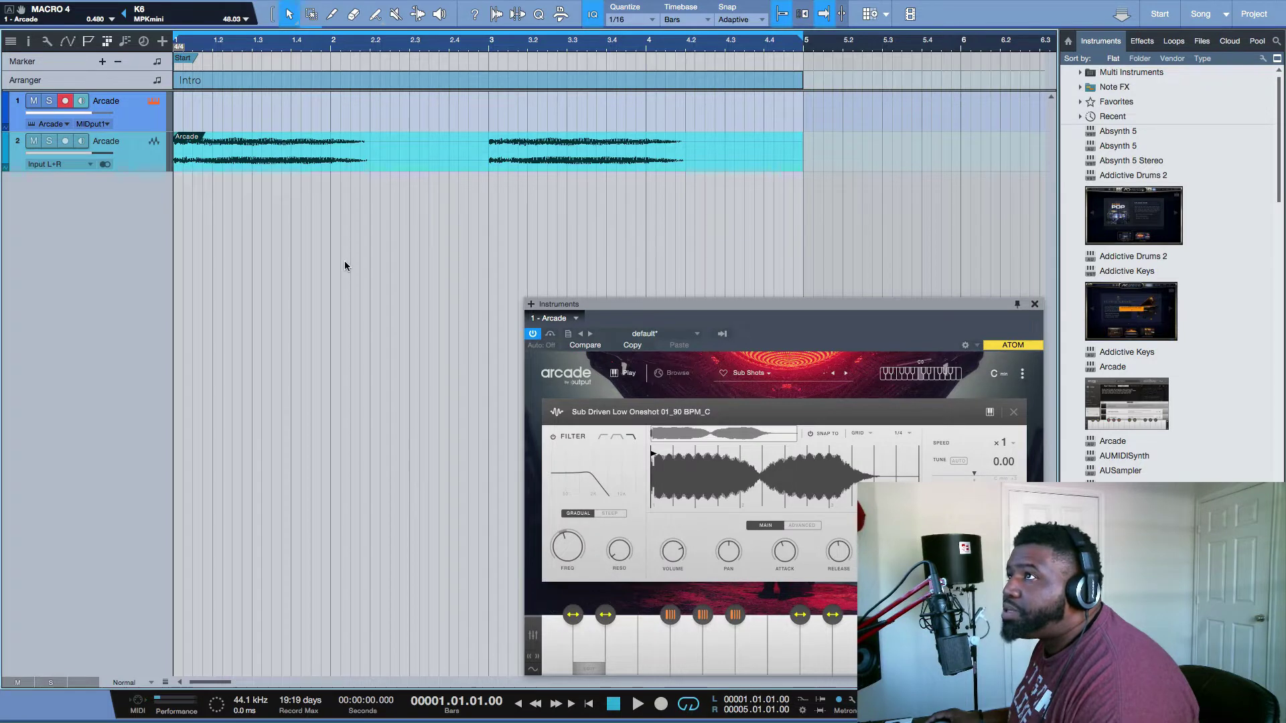
double_click(103, 142)
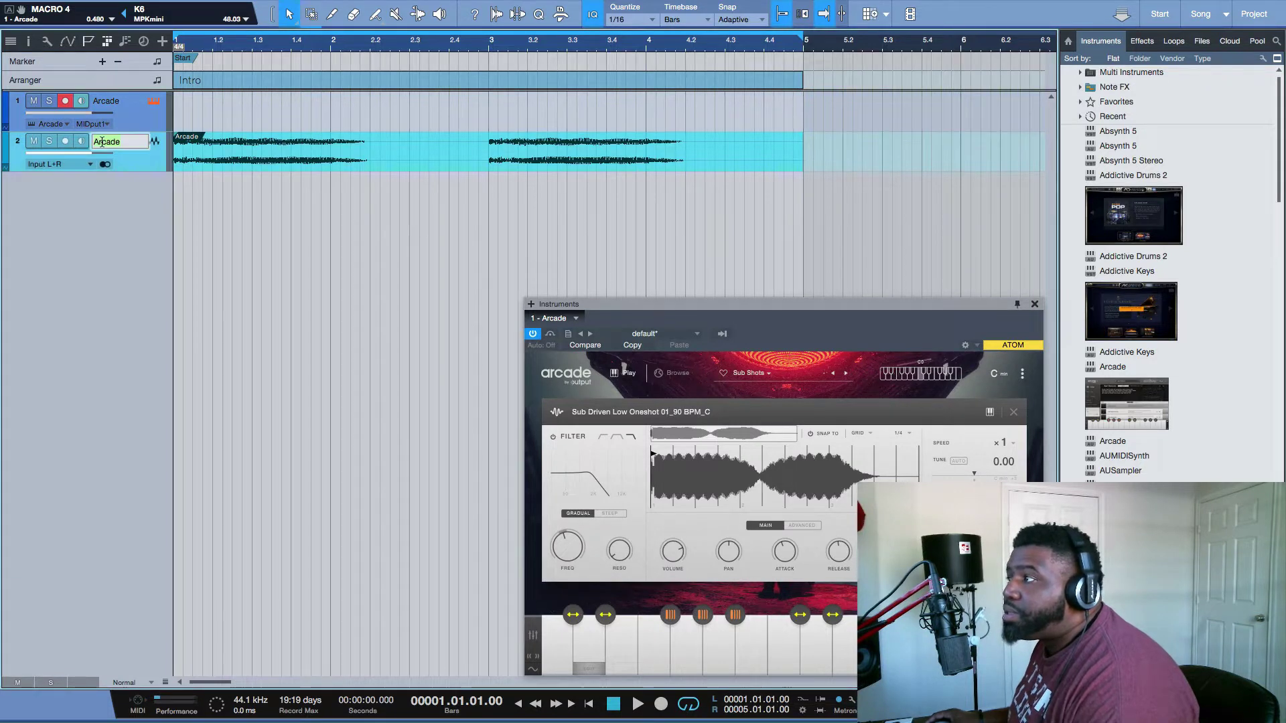
text(SU)
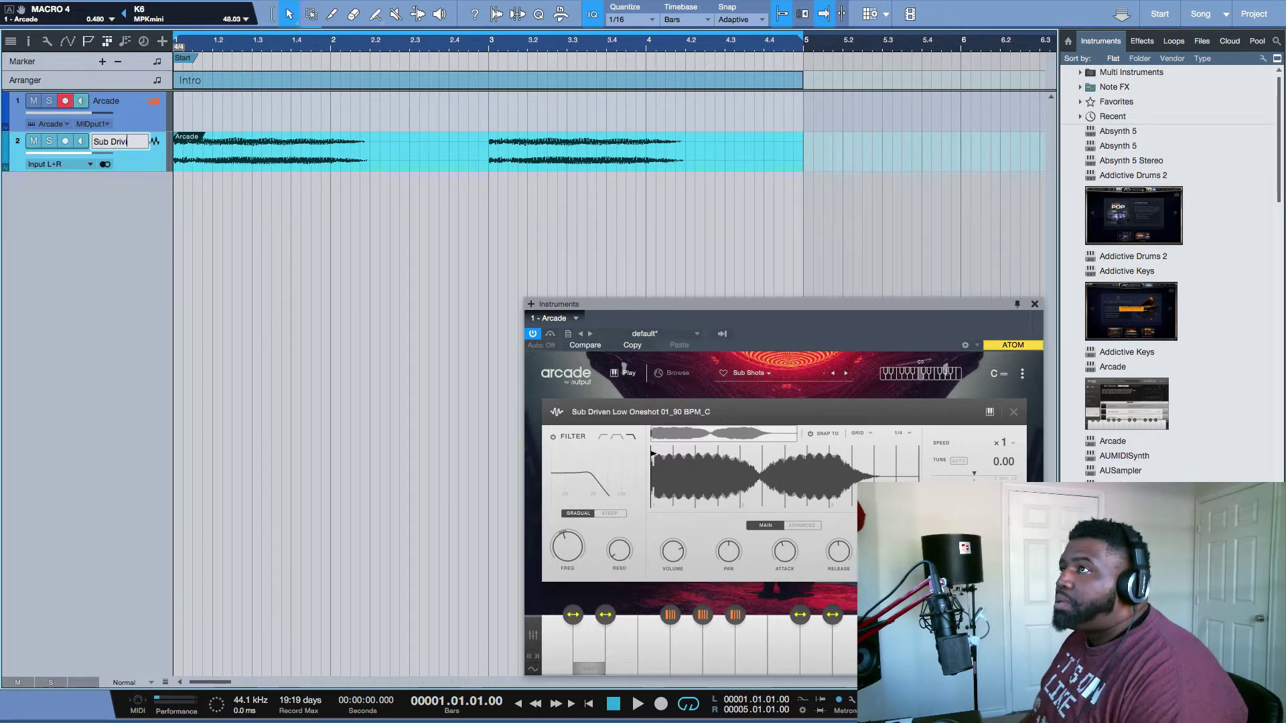
key(Return)
- Duplicate the Sub Driven clip to bars 5 to 9 and set the loop range over the copy
key(space)
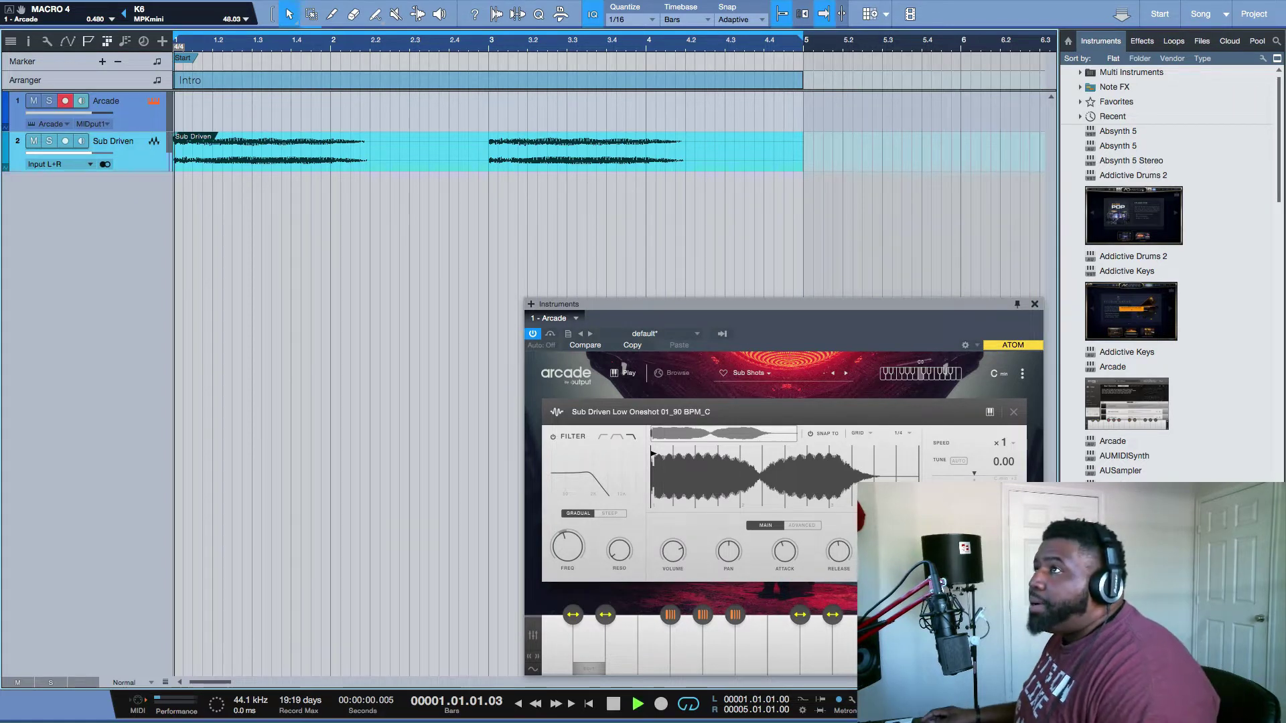
key(w)
key(w)
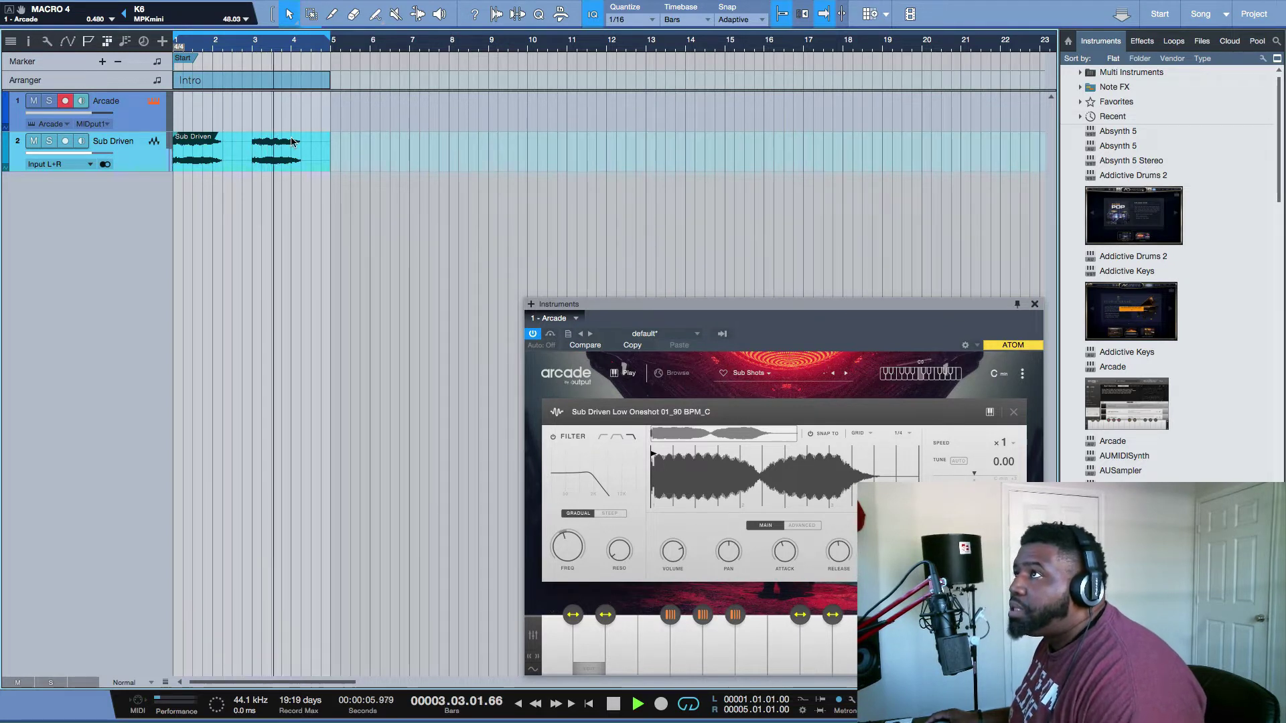
key(space)
key(d)
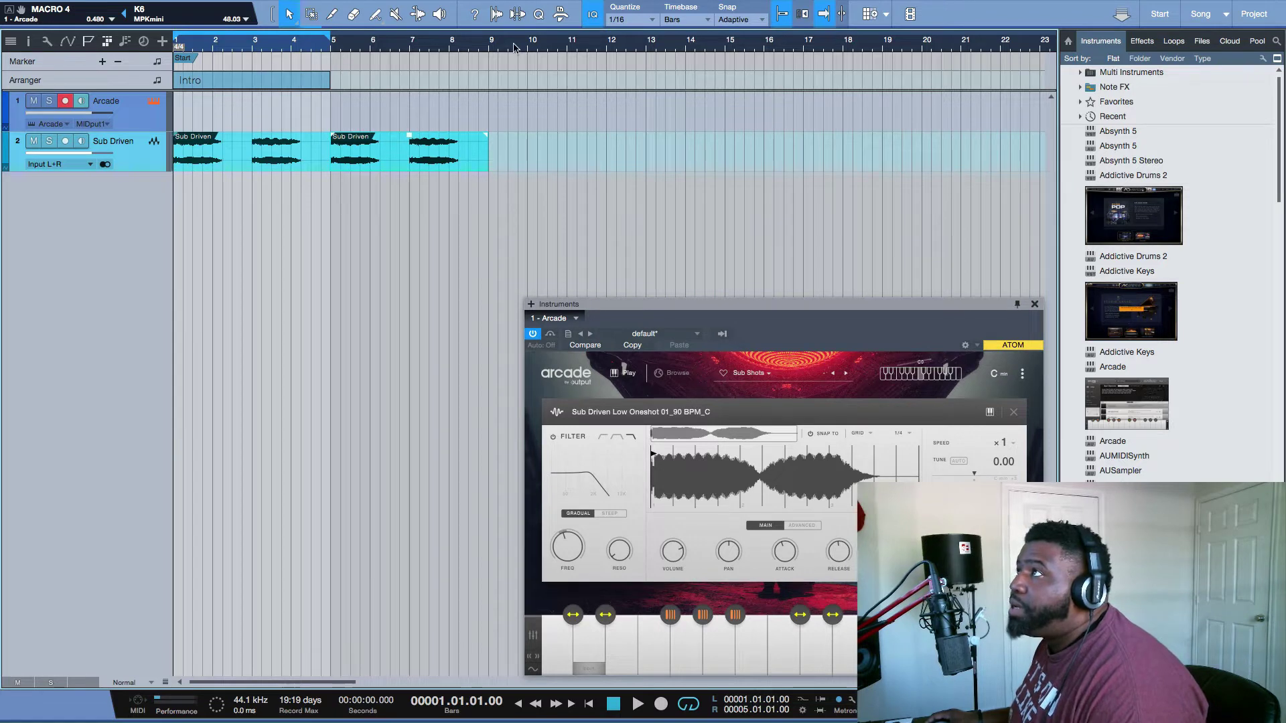
drag(473, 28, 331, 30)
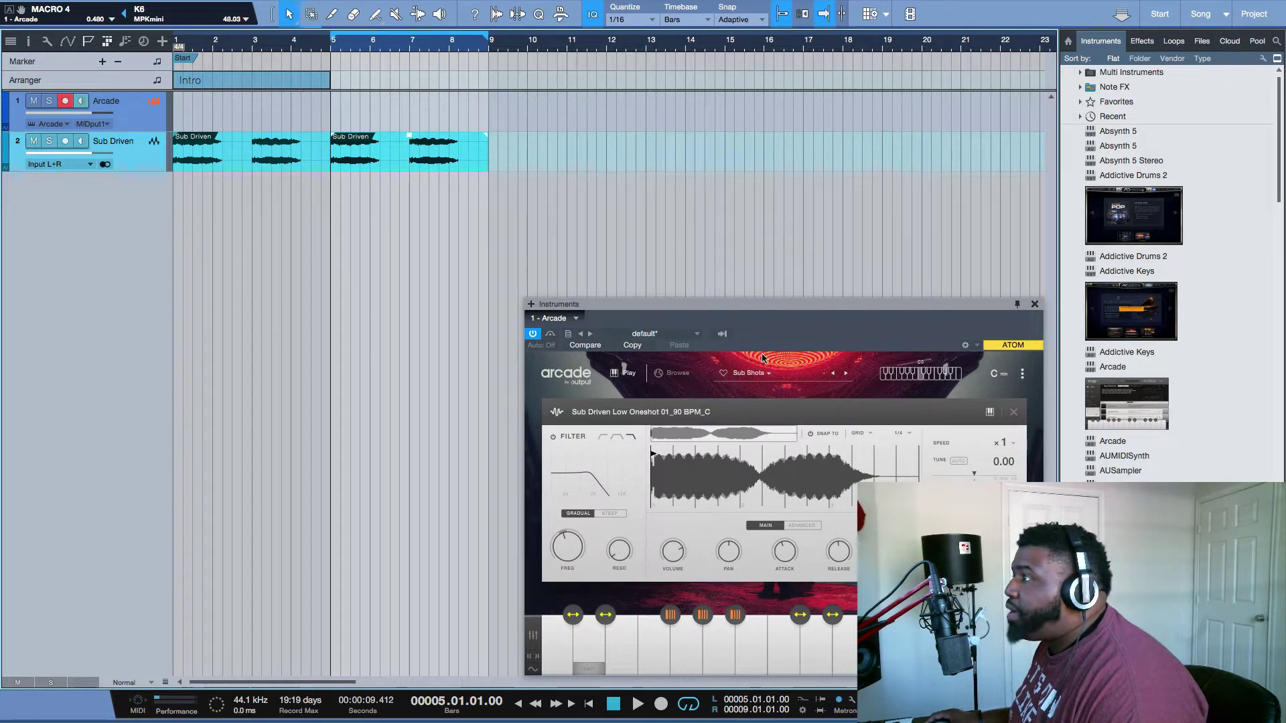
- Close Arcade's sample editor, play the loop and switch the loaded kit to Good and Evil
click(1014, 412)
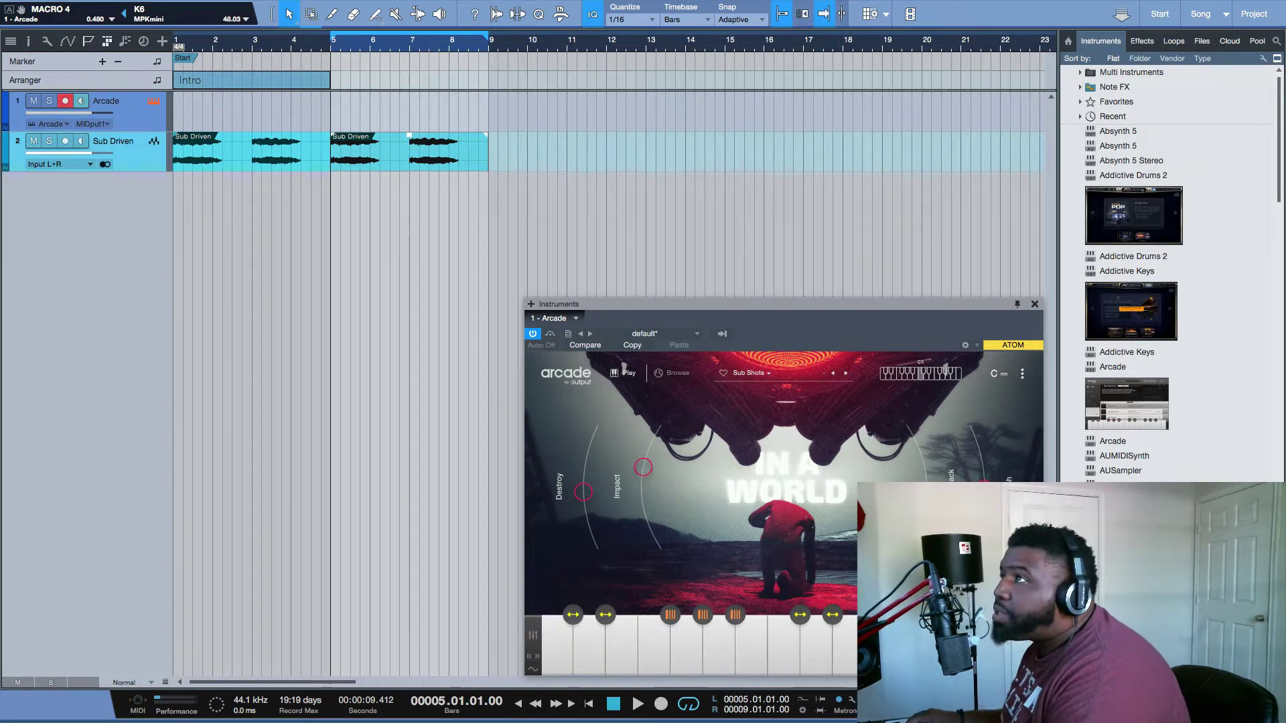
key(space)
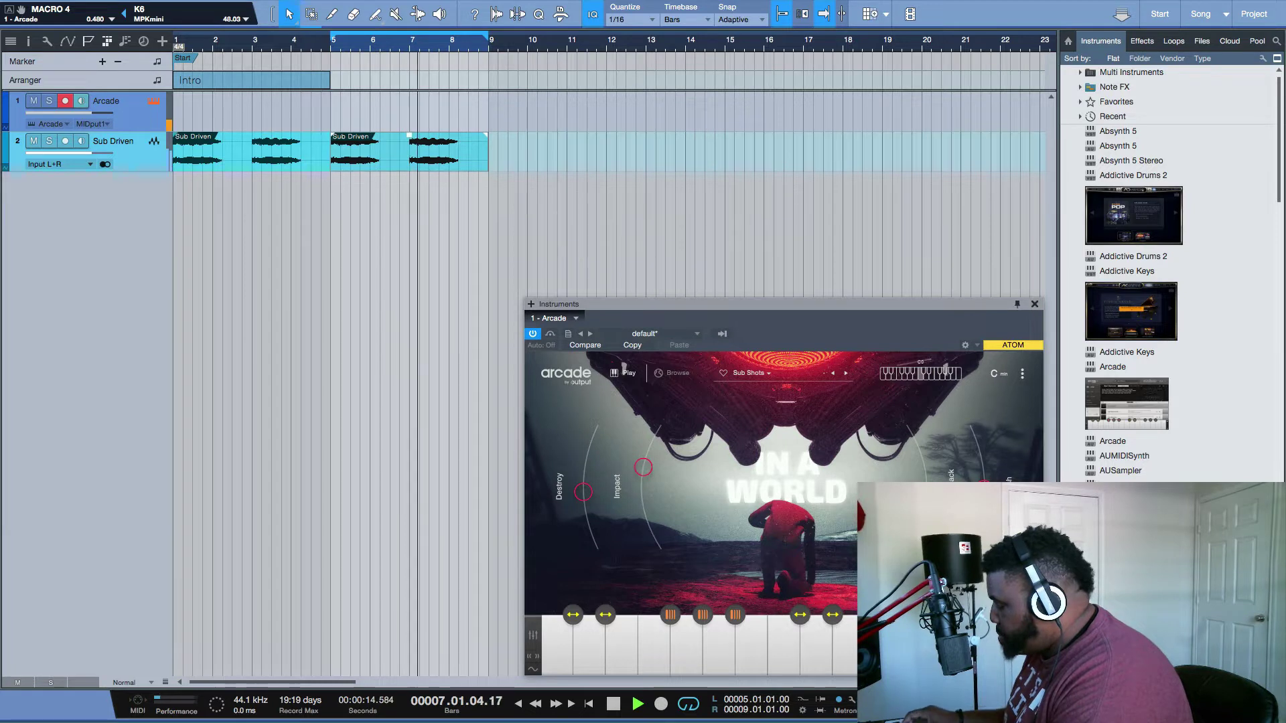
key(space)
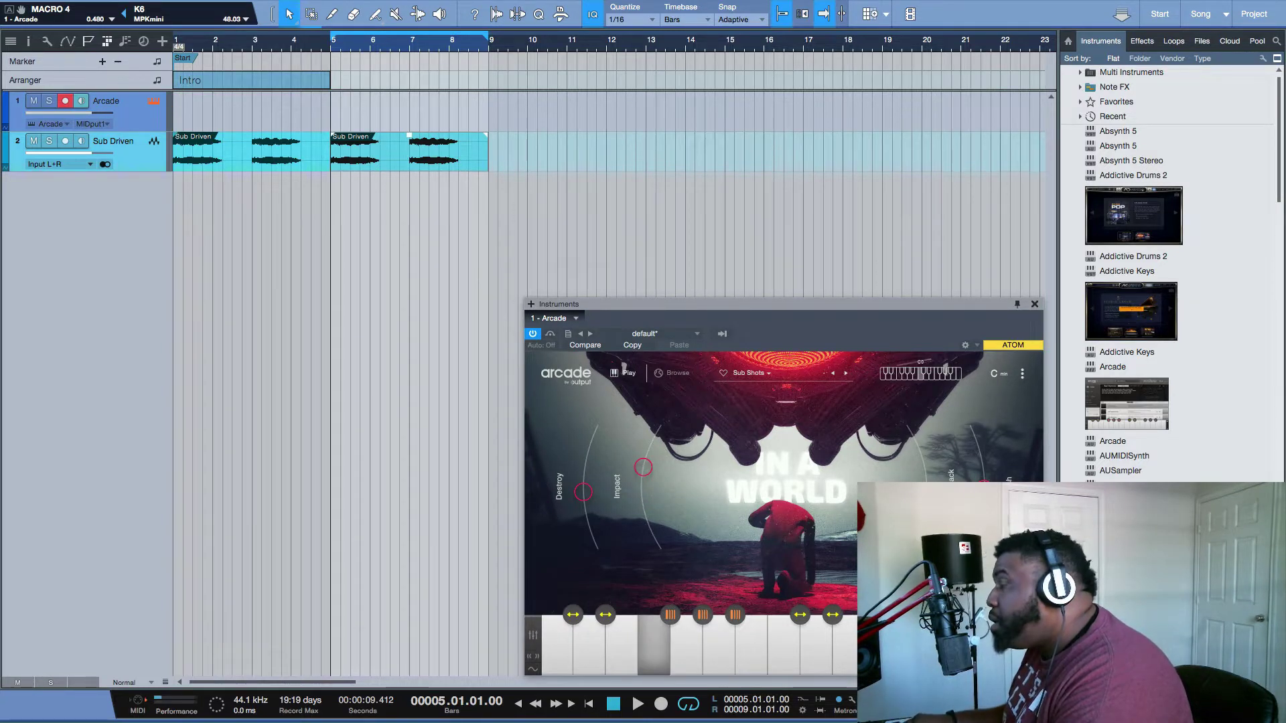
click(829, 373)
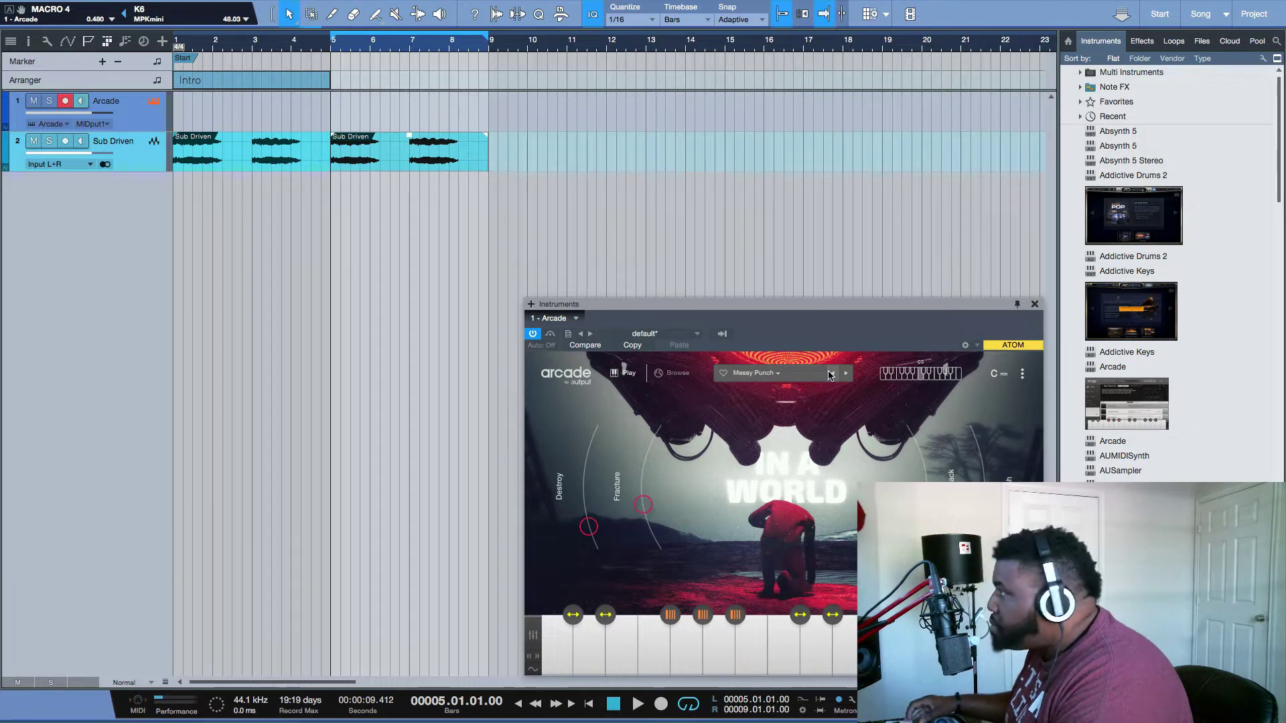
click(846, 377)
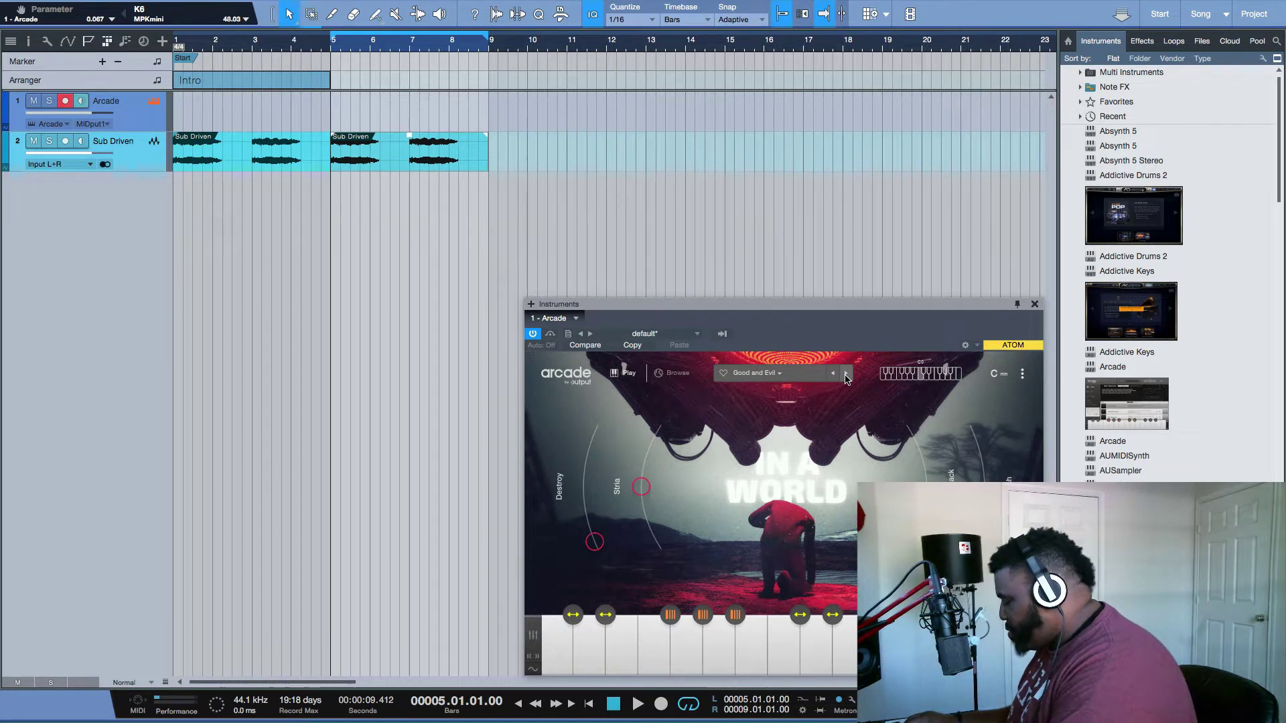
- Audition the Good and Evil sounds over the looped Sub Driven audio, playing it back several times
key(space)
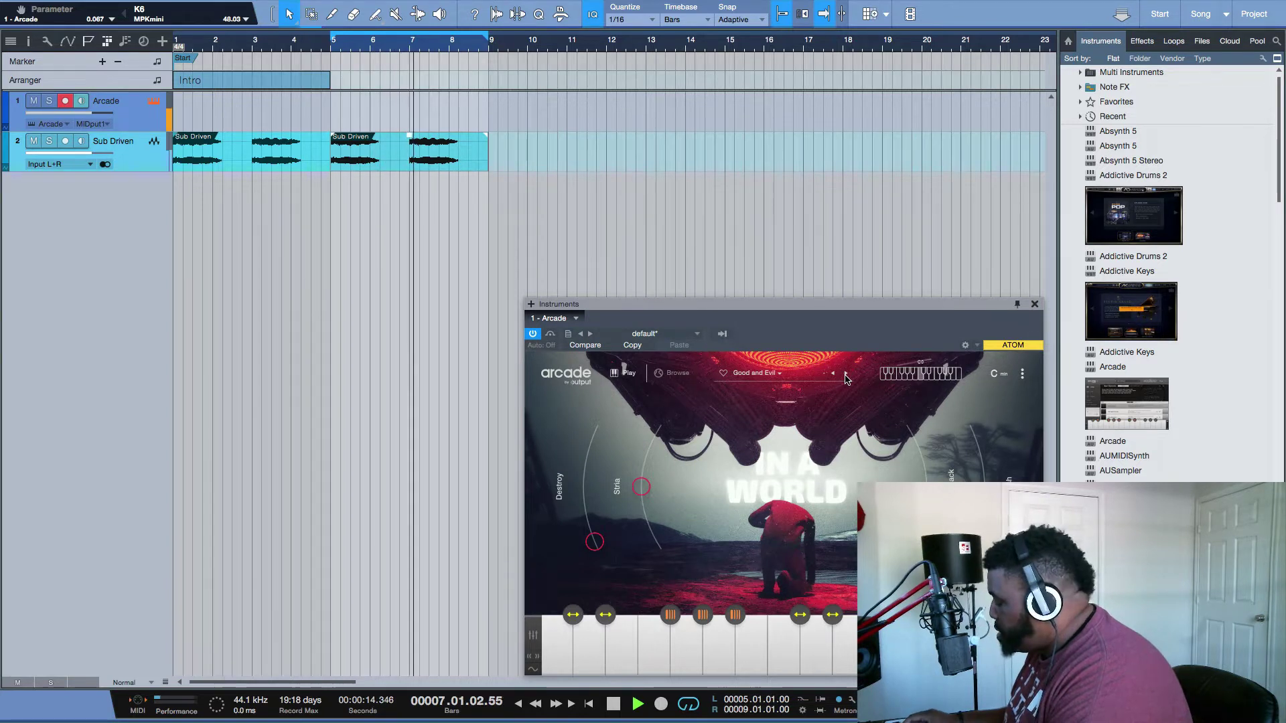
key(space)
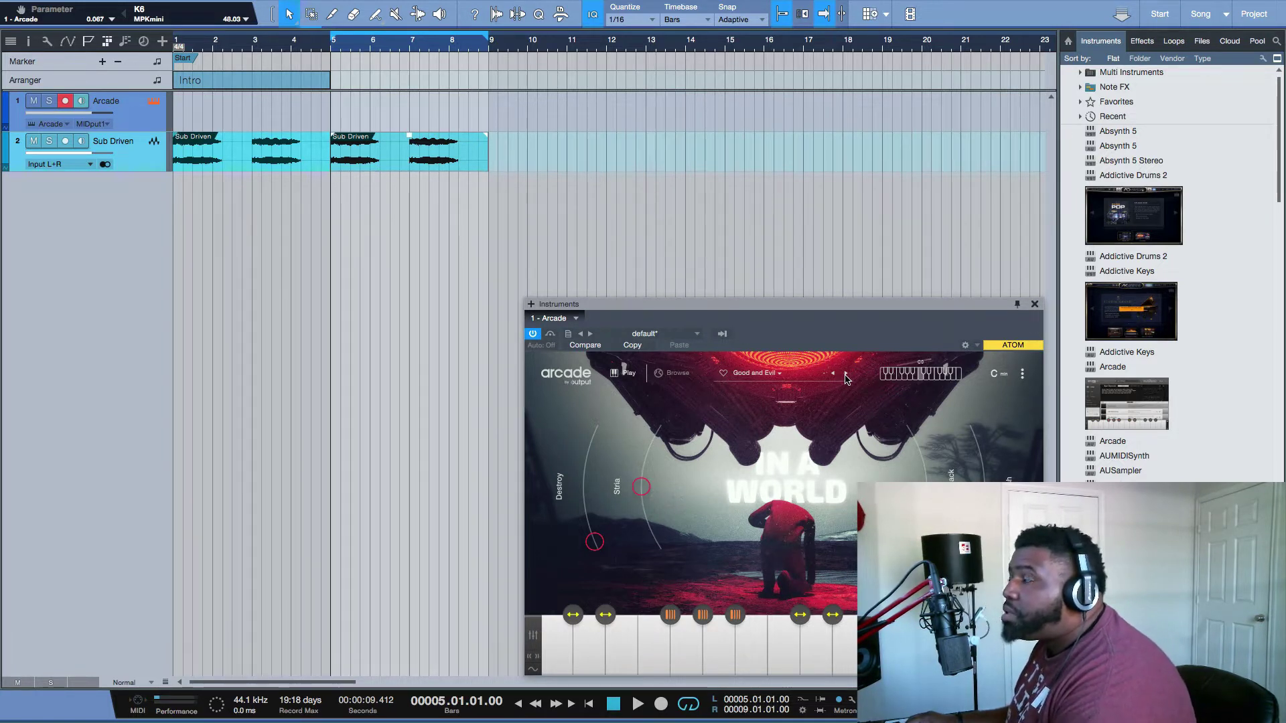
key(space)
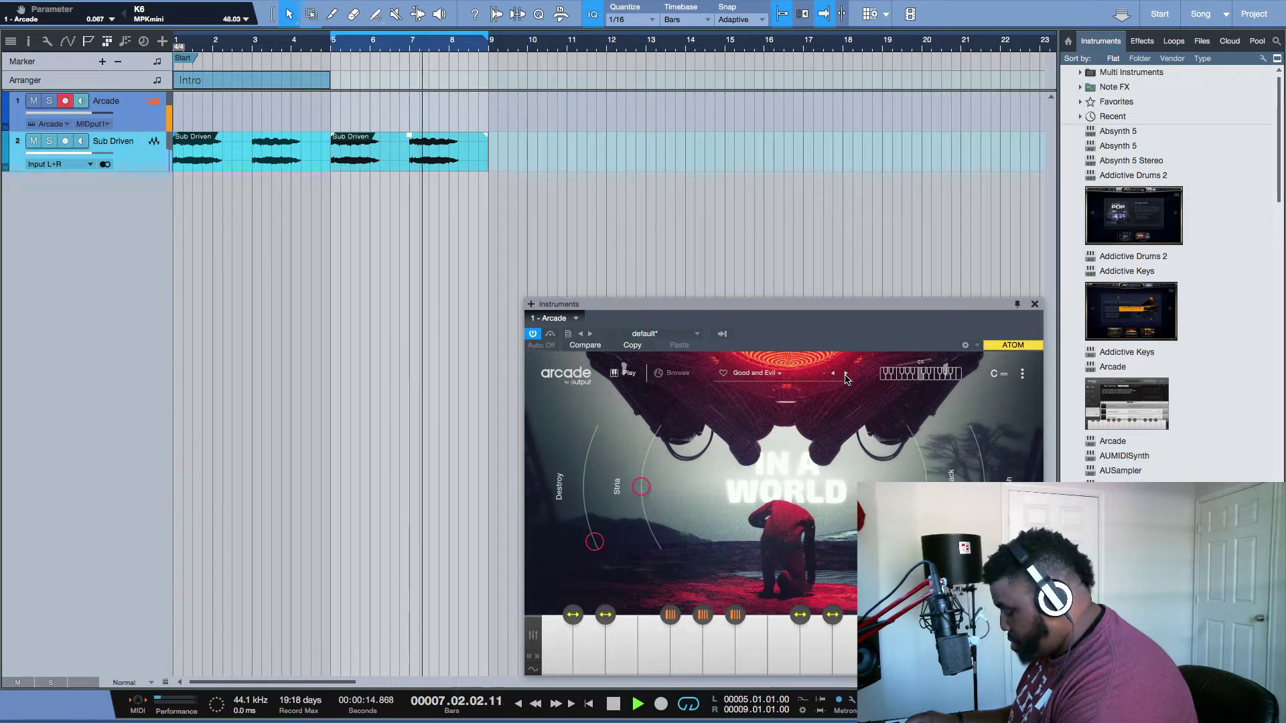
key(space)
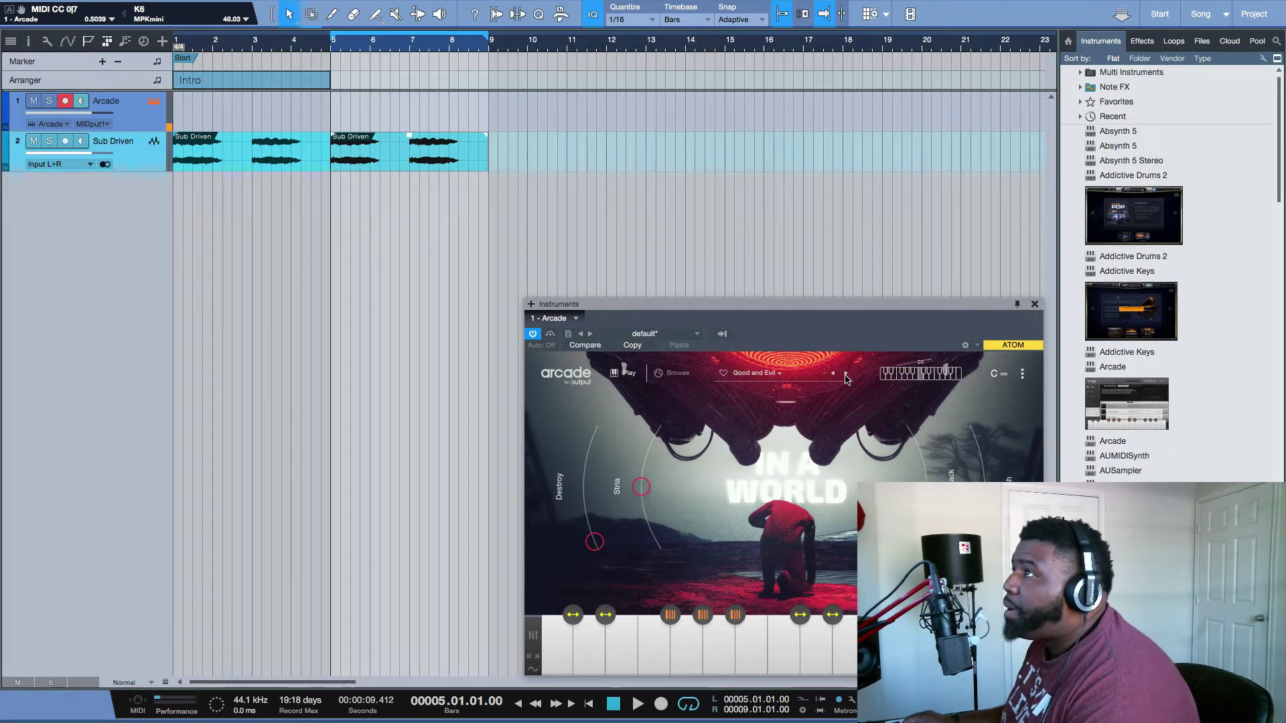
key(comma)
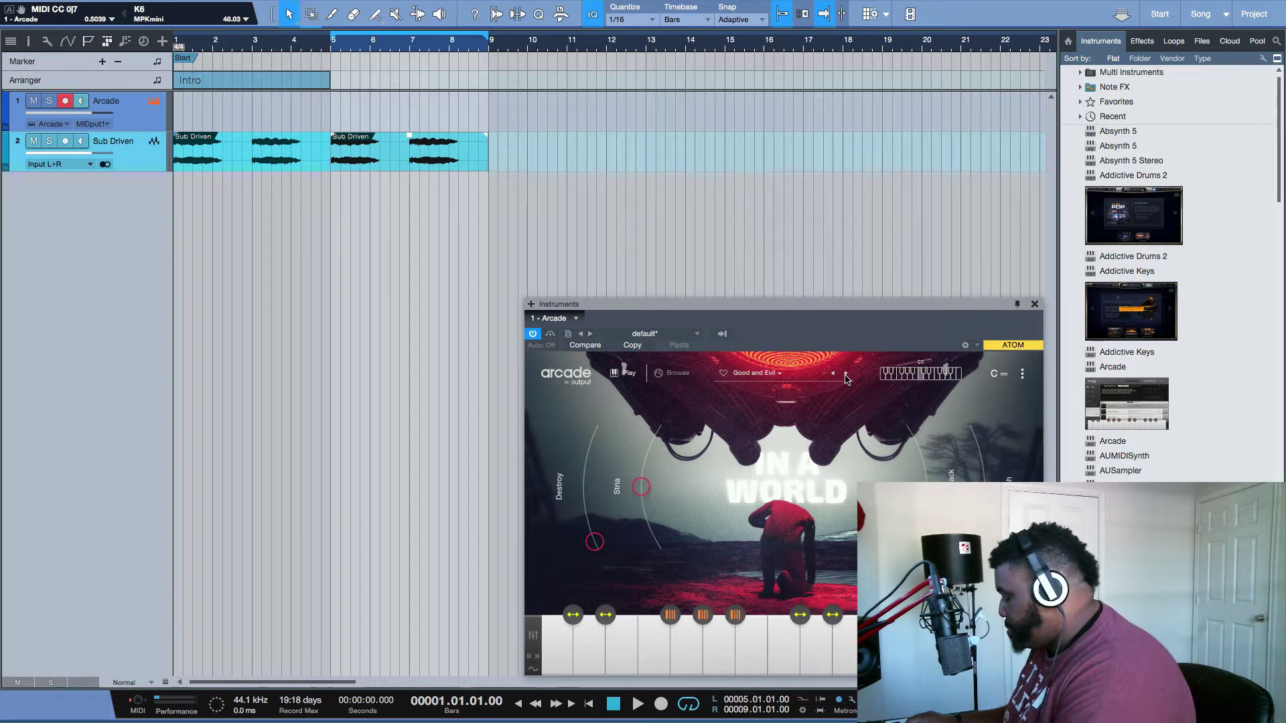
key(space)
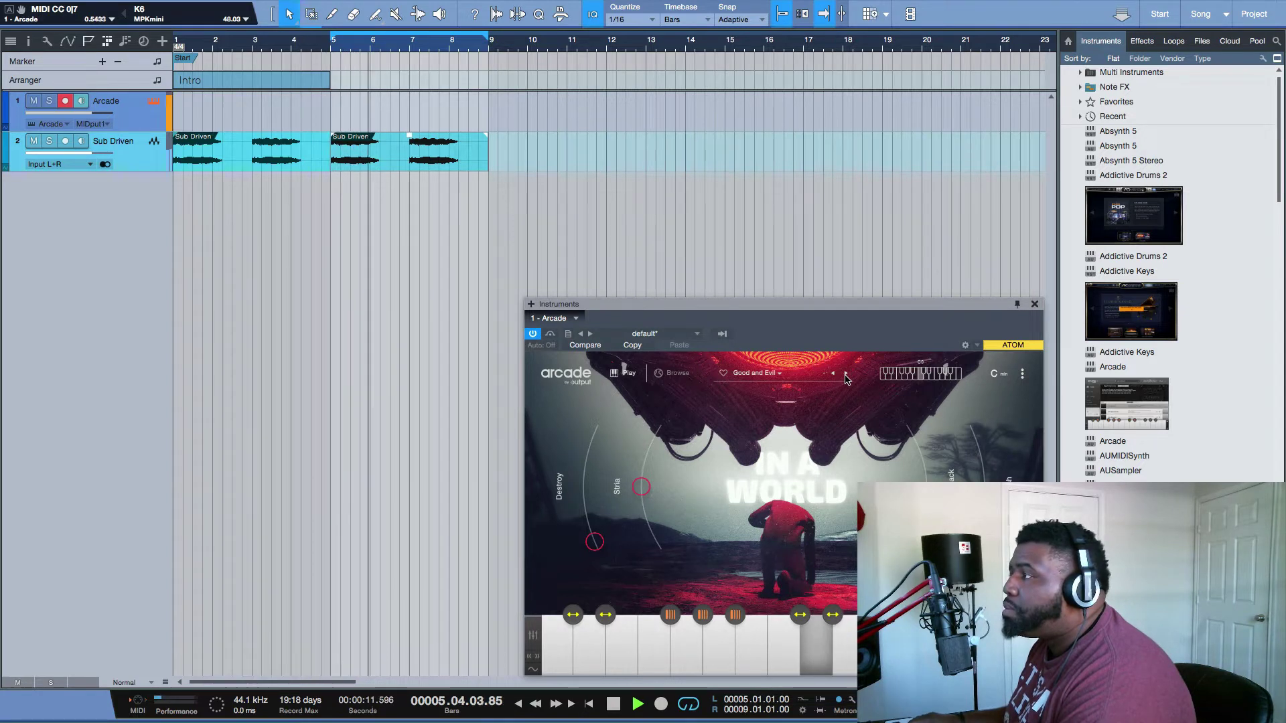
key(space)
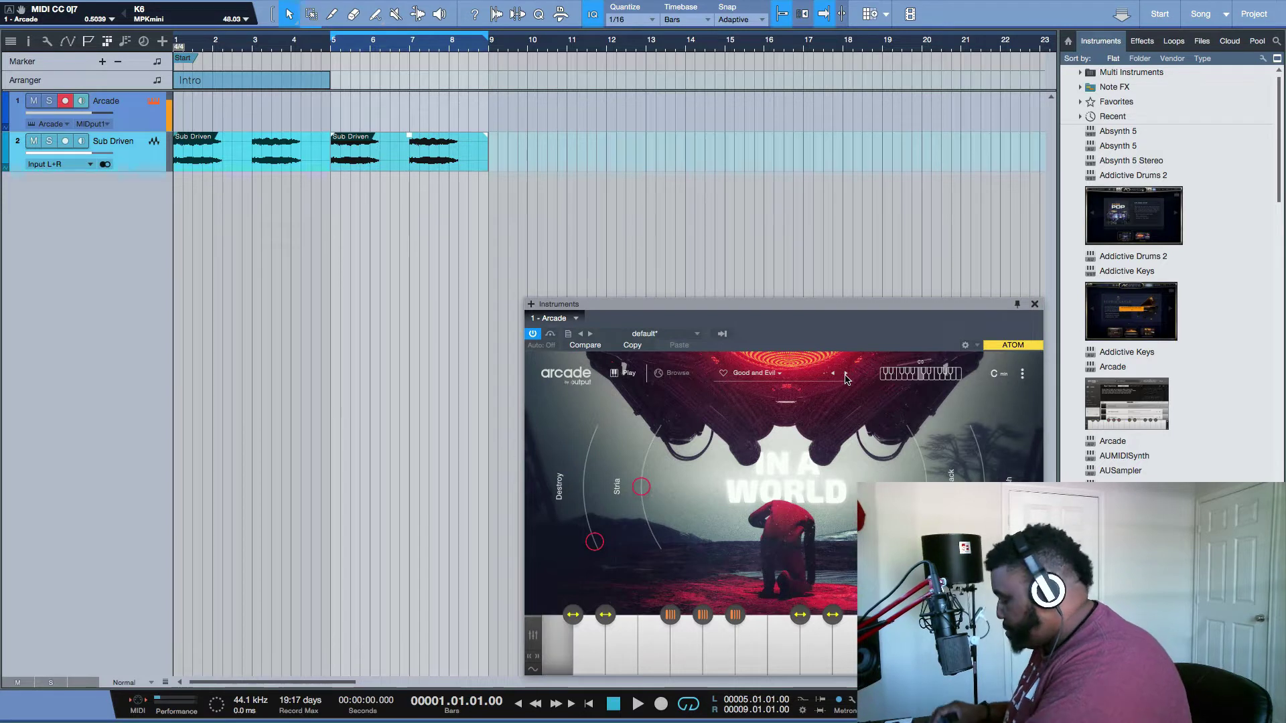
key(space)
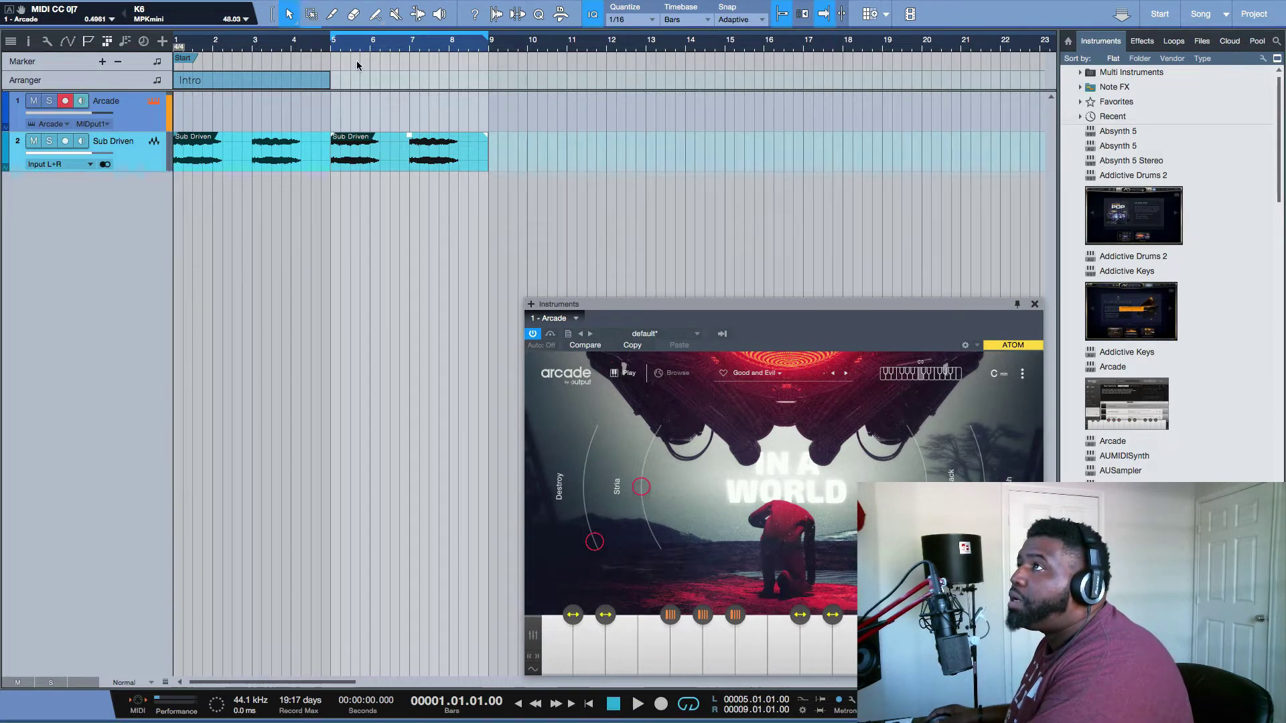
- Record an Arcade part with the Good and Evil kit over the looped range from bar 5 to 9
click(334, 49)
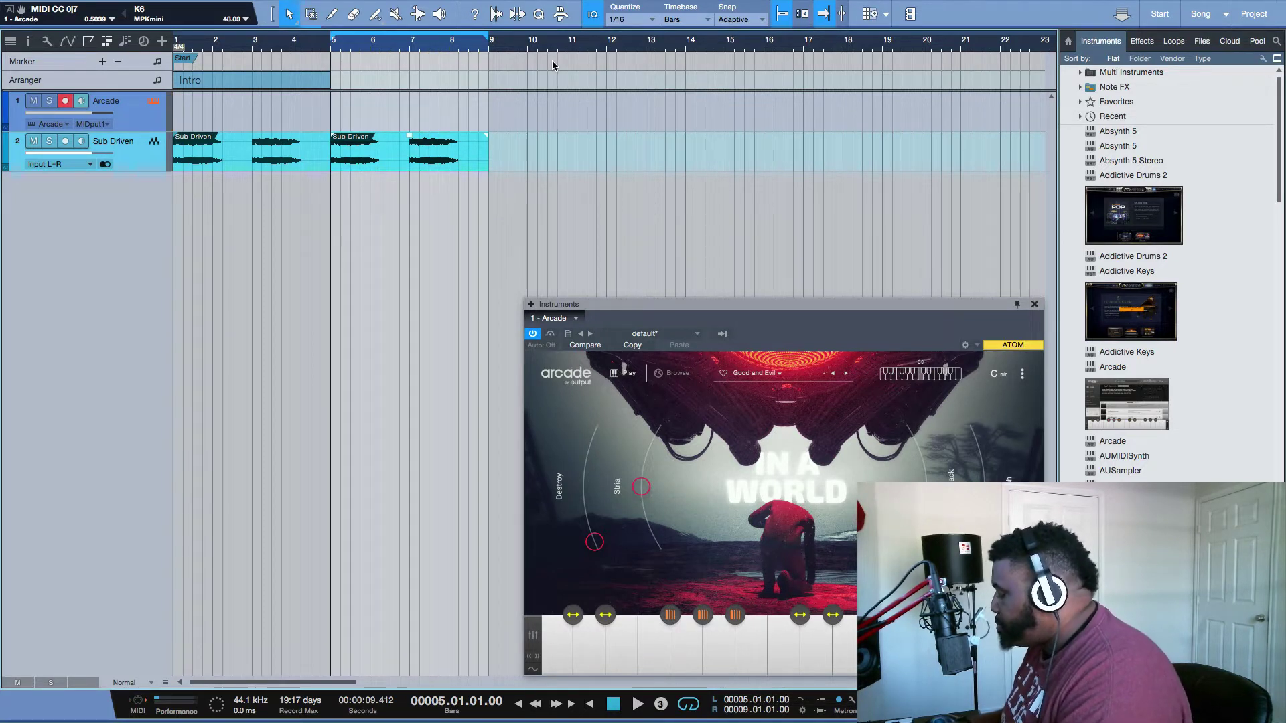
key(KP_Multiply)
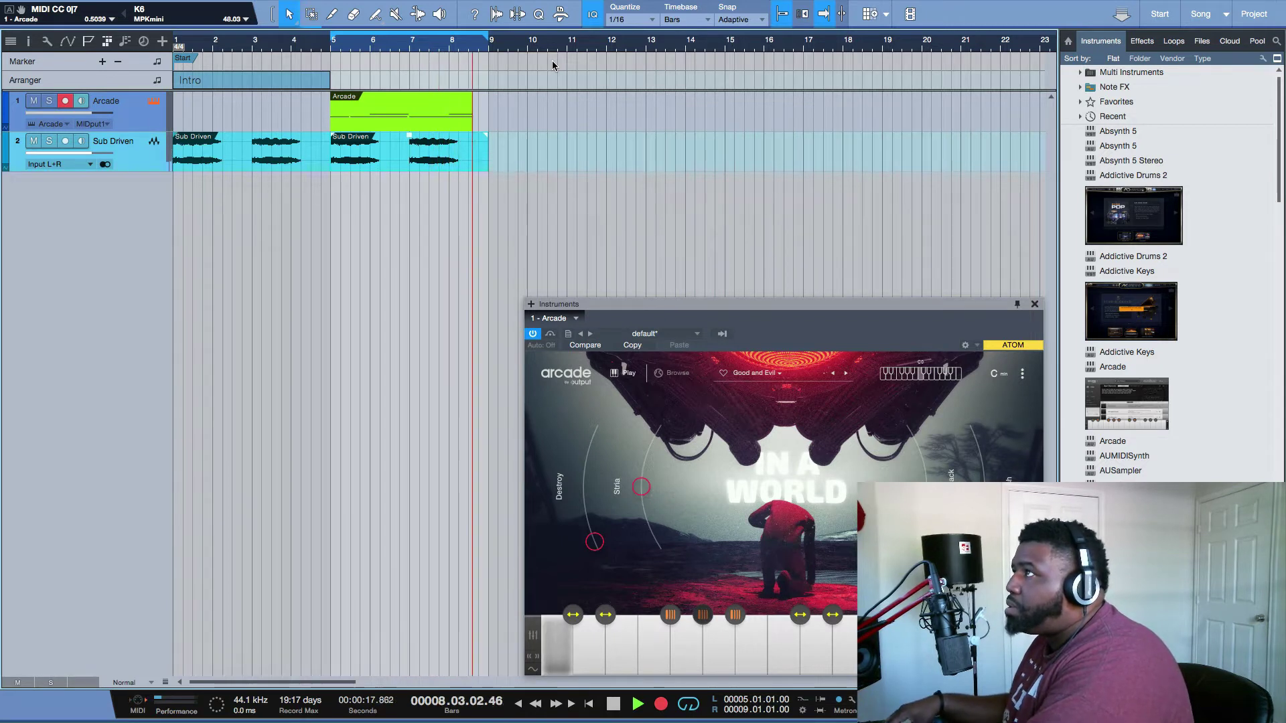
key(KP_Multiply)
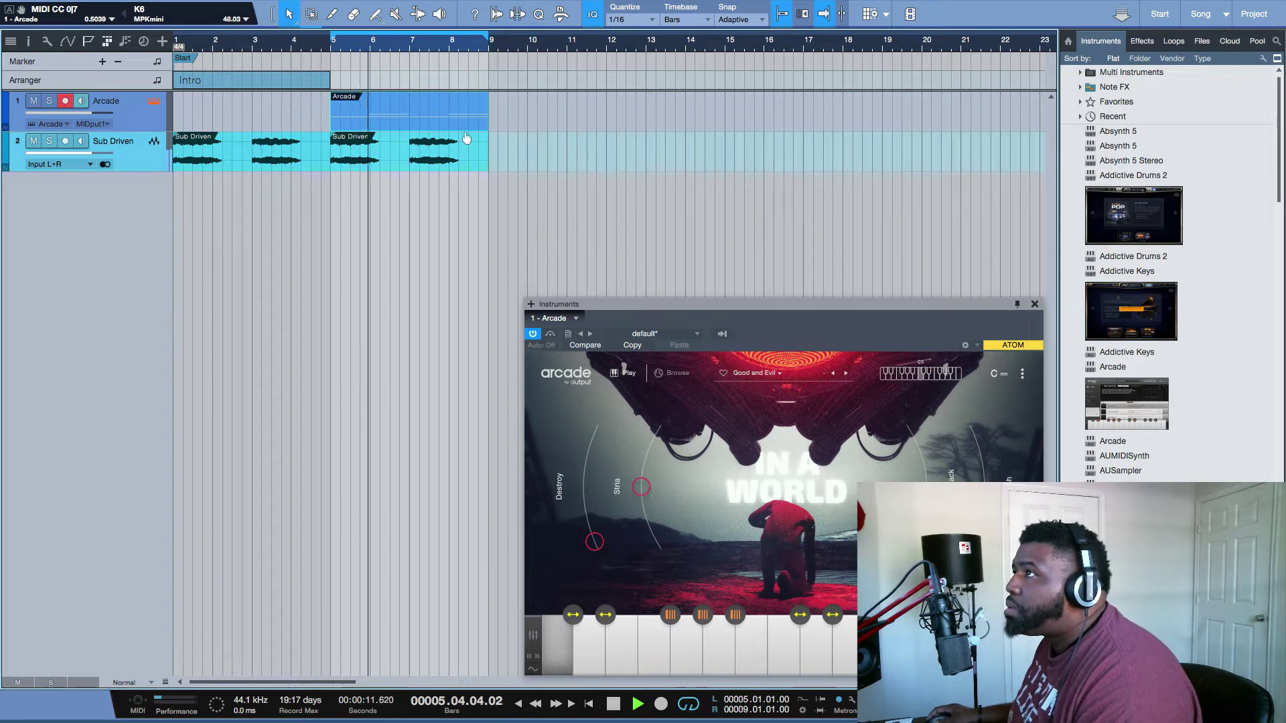
- Open the recorded Arcade part for editing, delete the second C 2 note and extend the first one to two bars
double_click(385, 122)
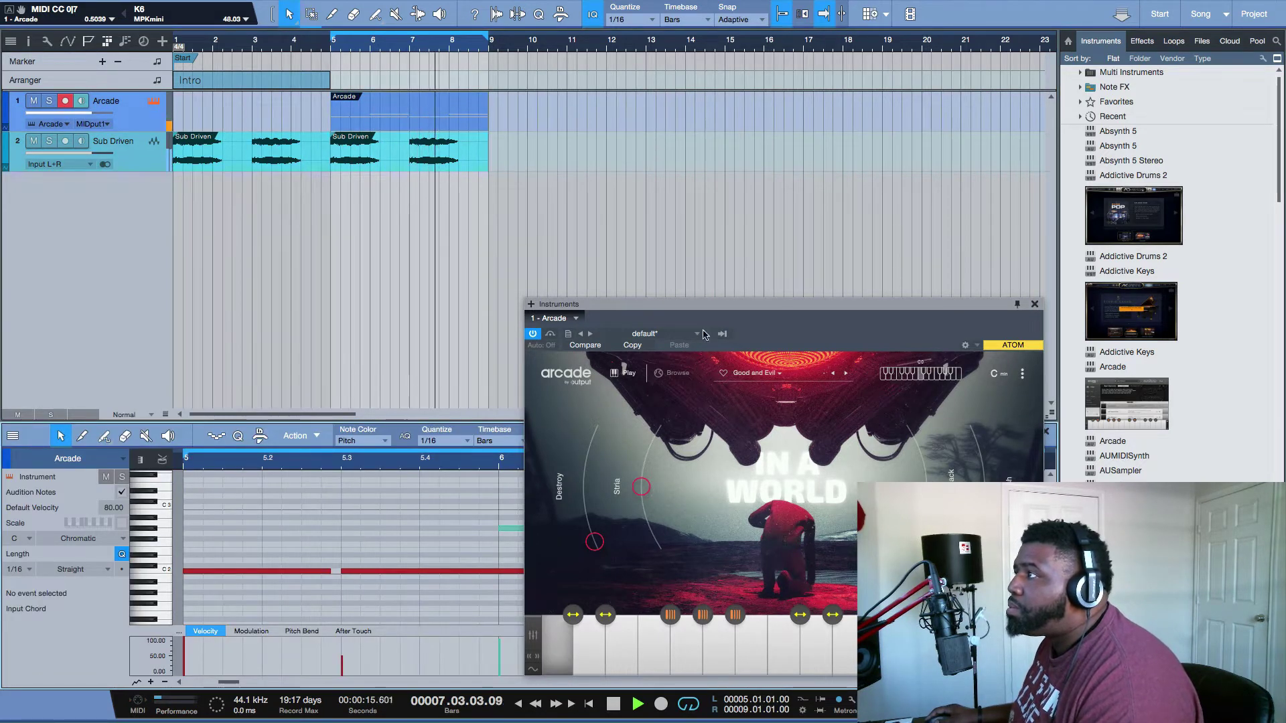
drag(704, 305, 738, 59)
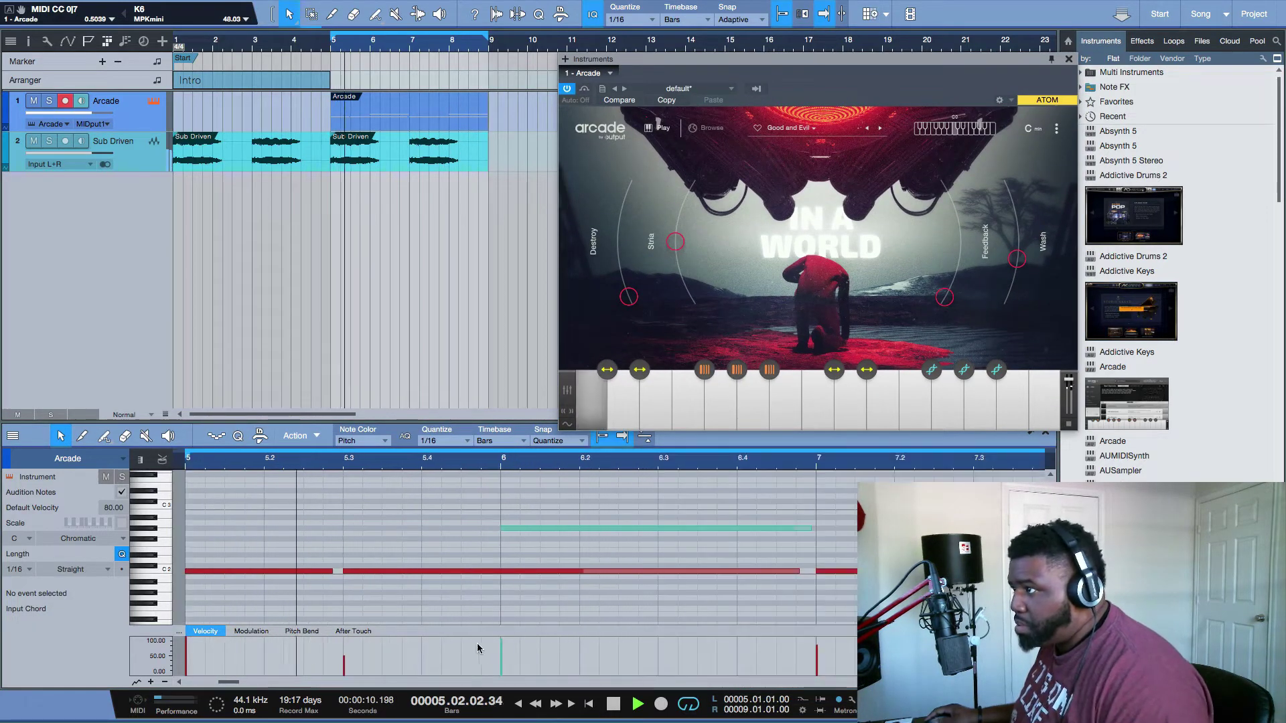
scroll(481, 592, down, 5)
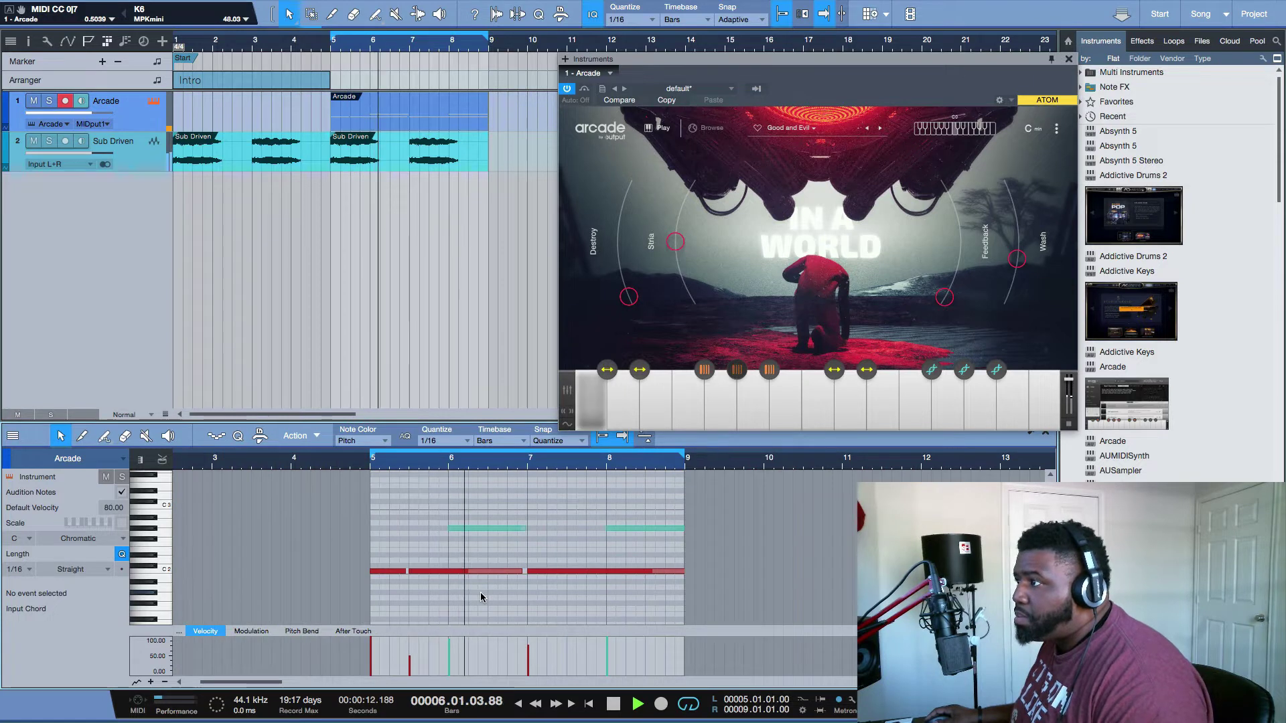
key(space)
click(436, 571)
key(Delete)
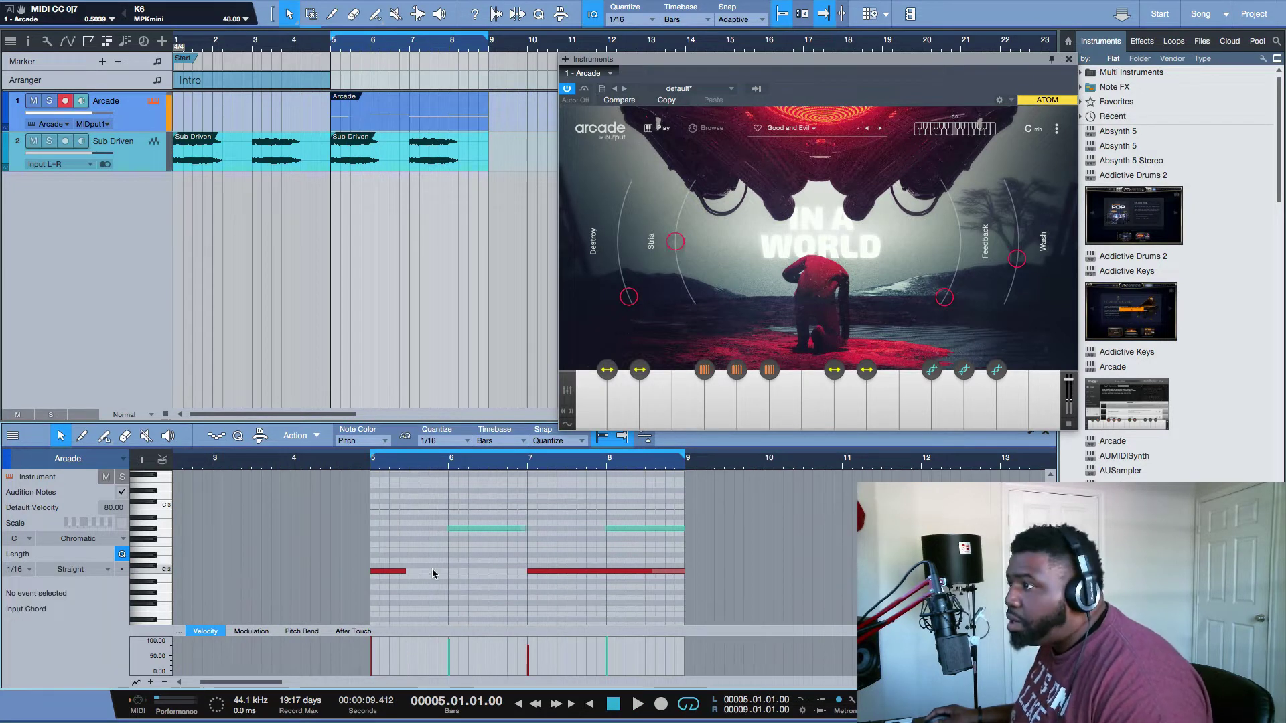
drag(405, 573, 518, 574)
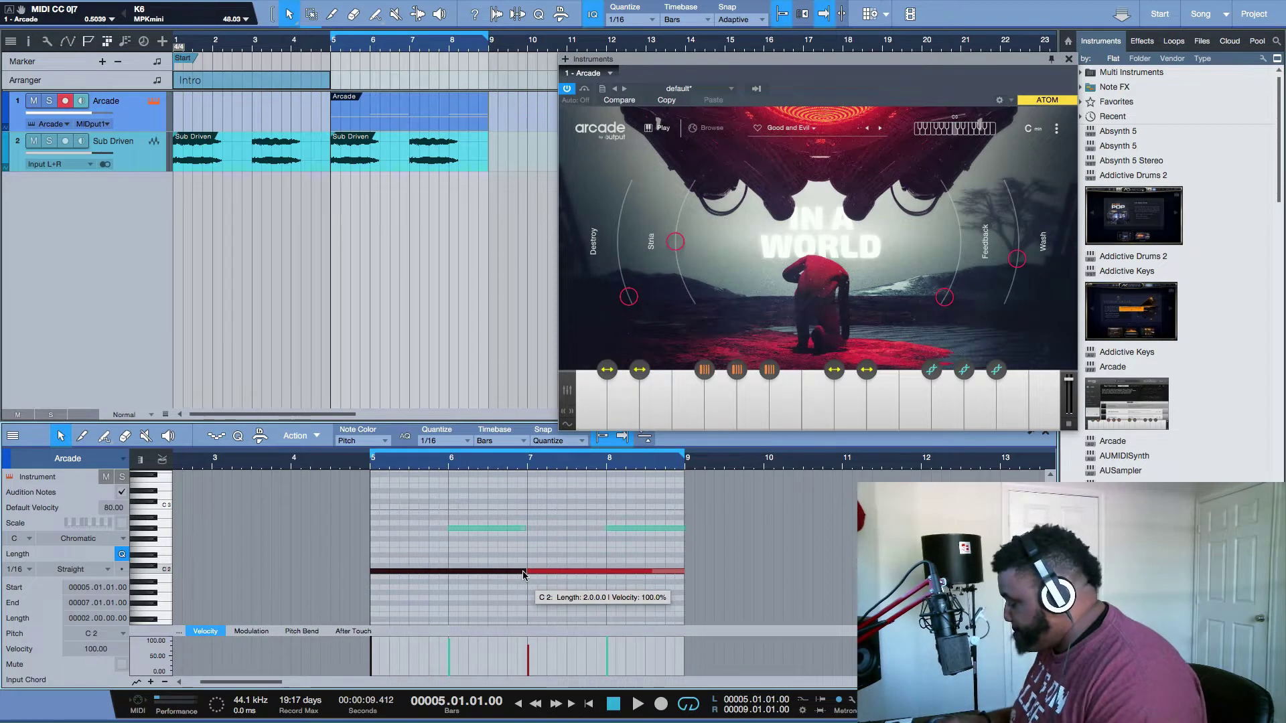
- Play back the edited part while adjusting the kit's Destroy, Stria, Feedback and Wash macros
key(comma)
key(space)
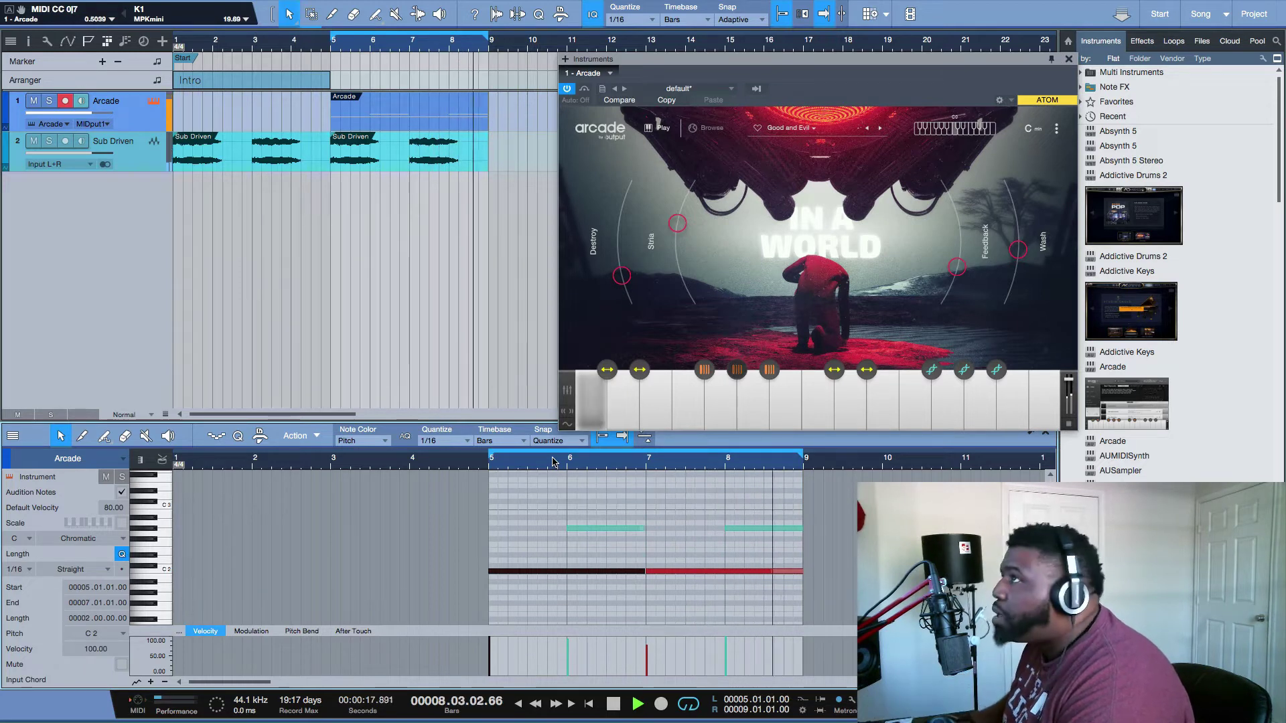
key(space)
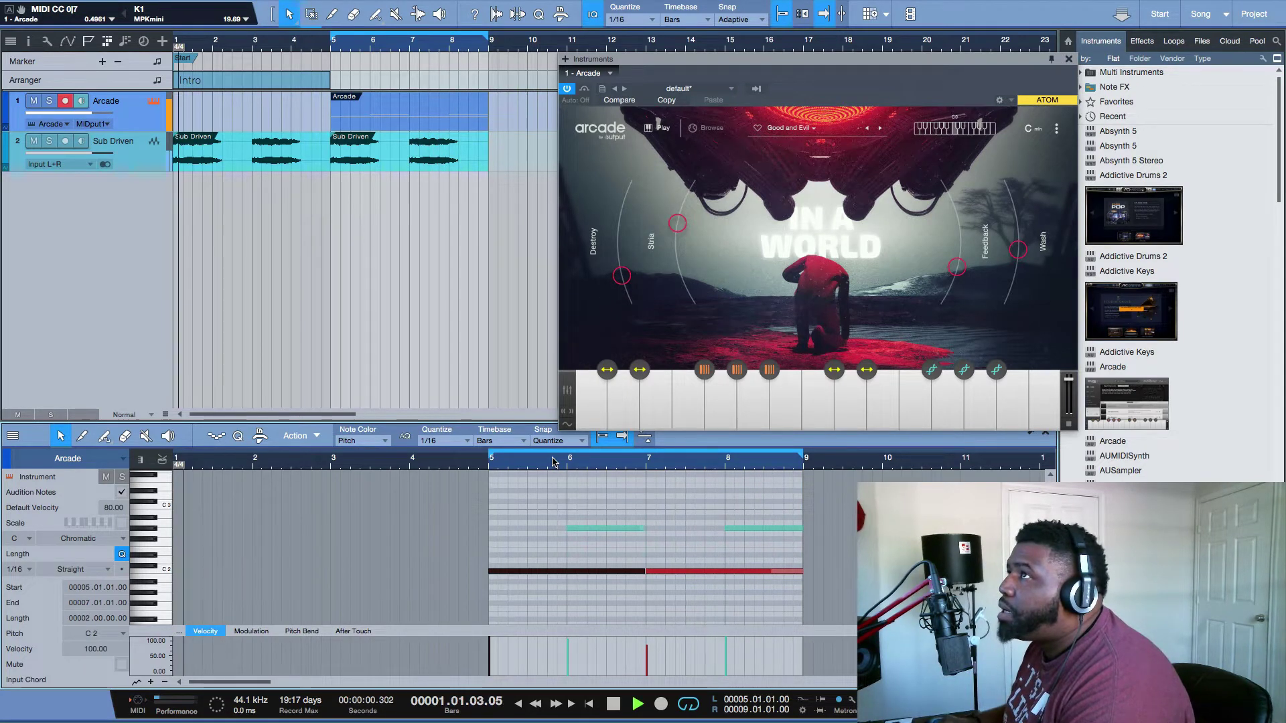
- Record macro movements onto the Arcade part from bar 5 and play the result back
click(335, 49)
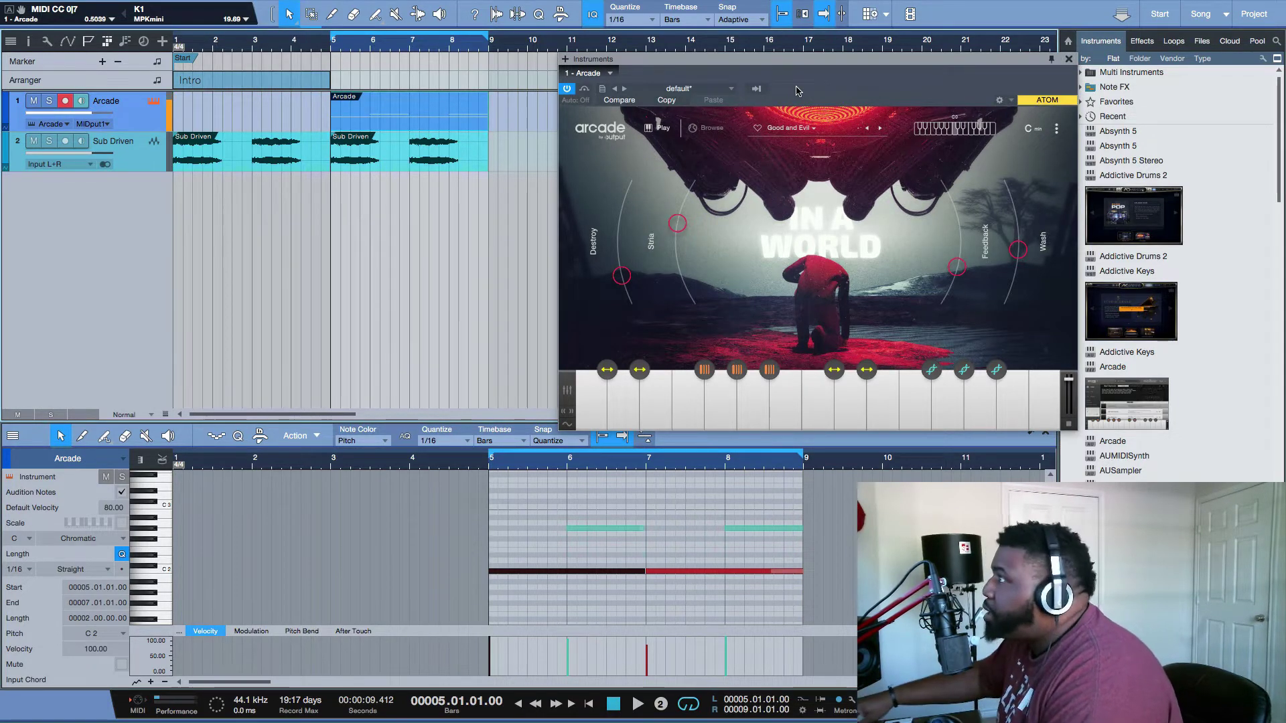
key(KP_Multiply)
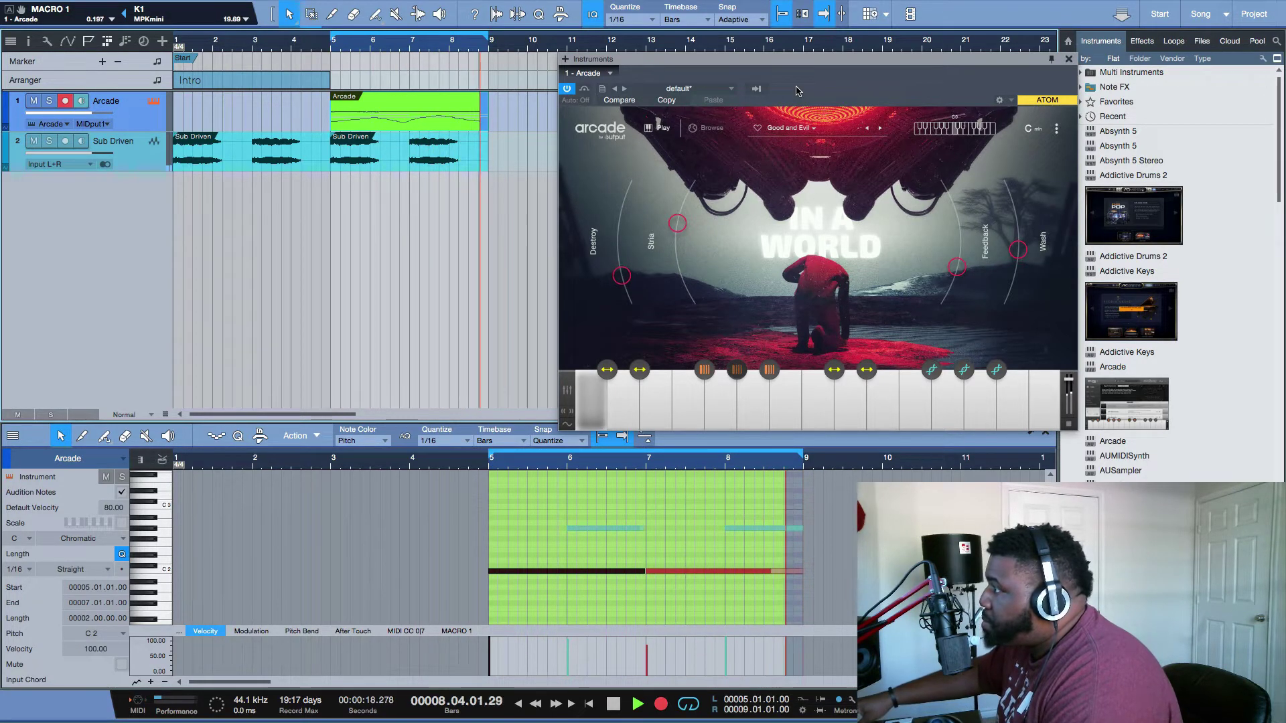
key(space)
key(space)
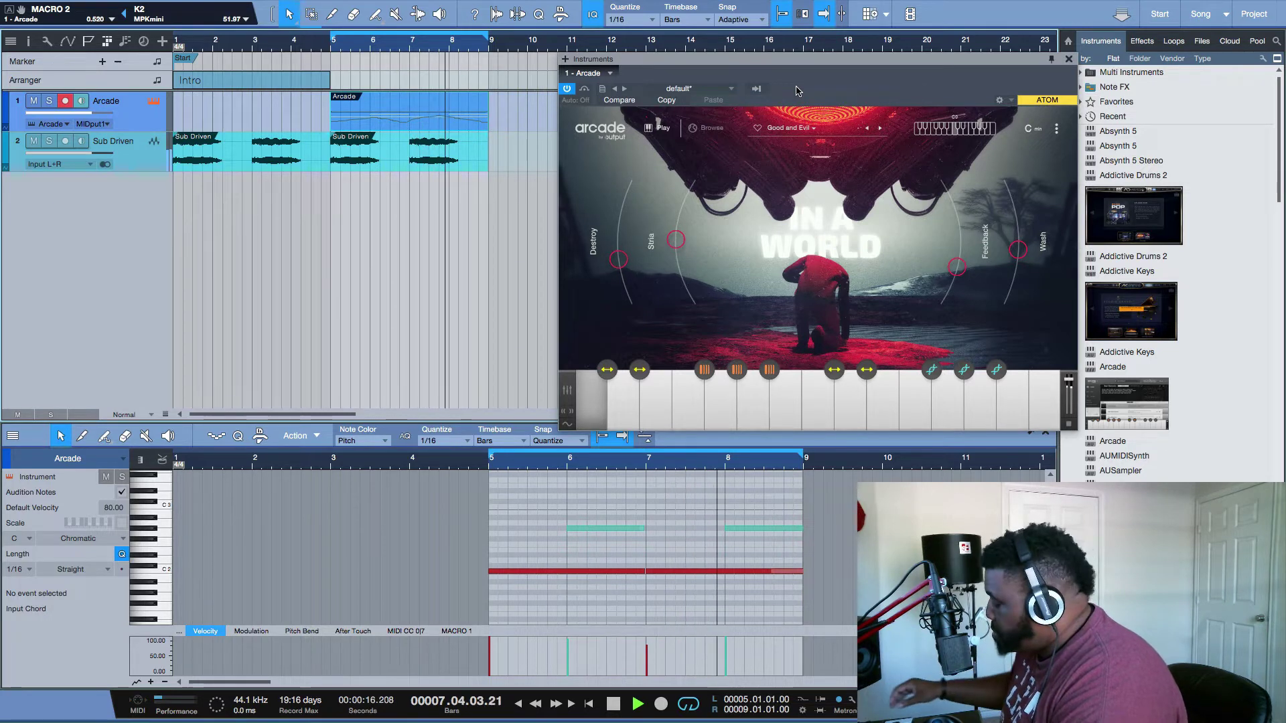
key(space)
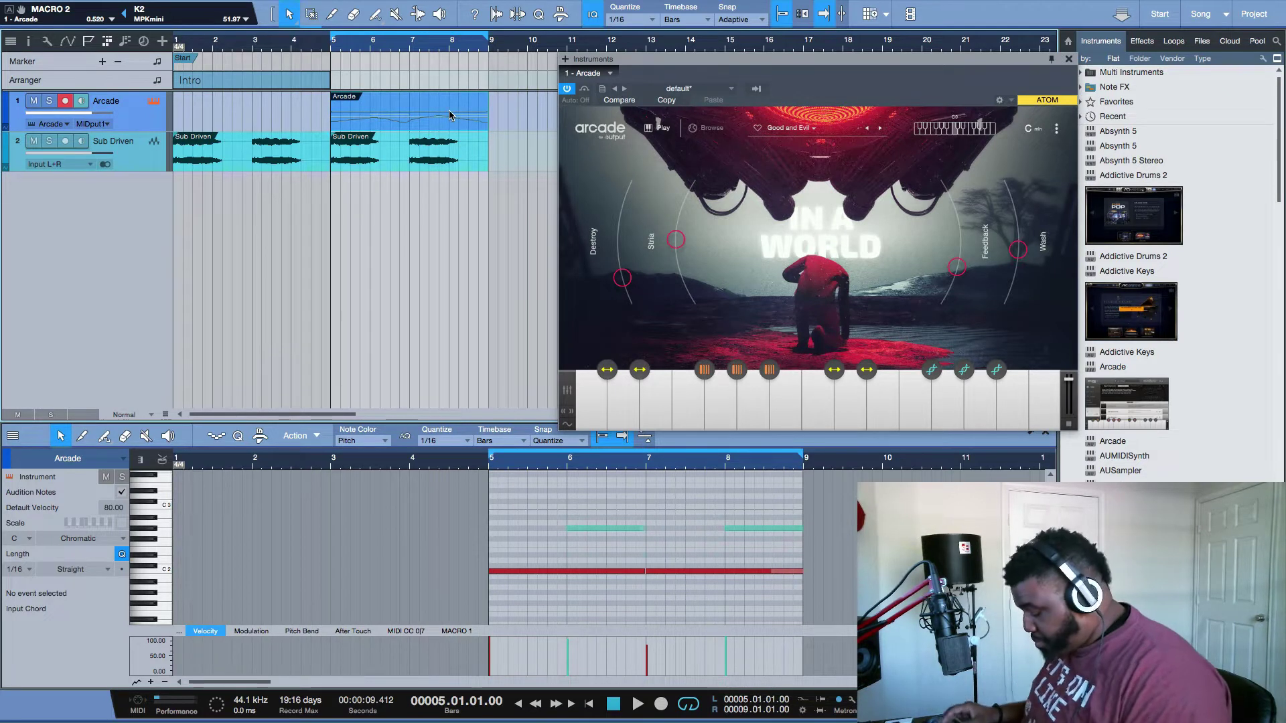
- Bounce the Arcade part to a new audio track and delete the original instrument part
key(s)
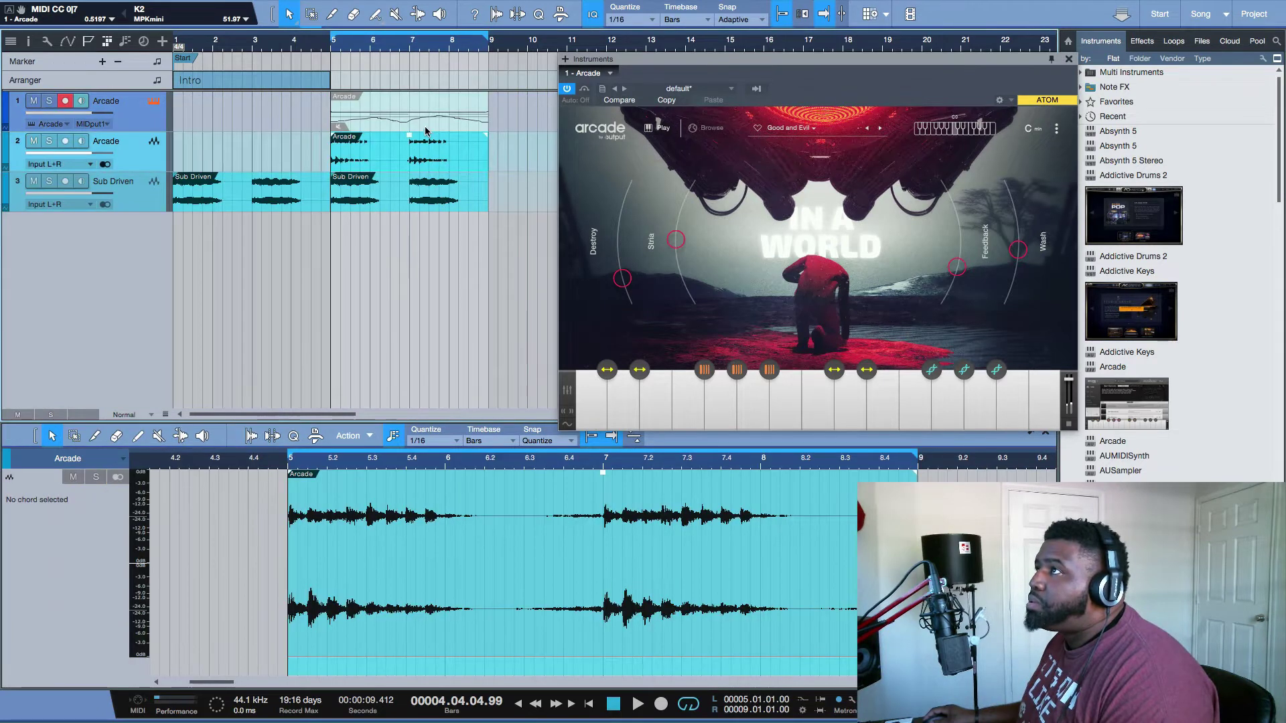
click(425, 128)
key(Delete)
- Raise the bounced clip's gain and rename its track "Echolot" after the sample behind the played key
click(402, 139)
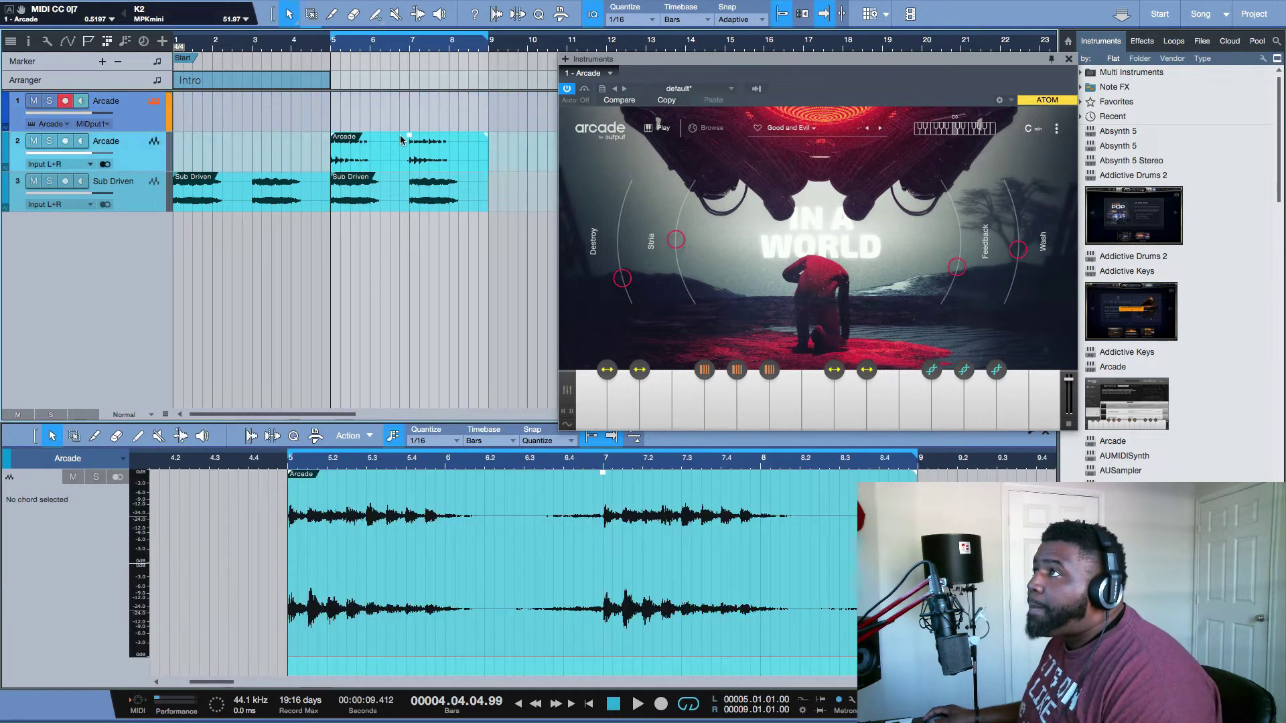
drag(412, 140, 411, 132)
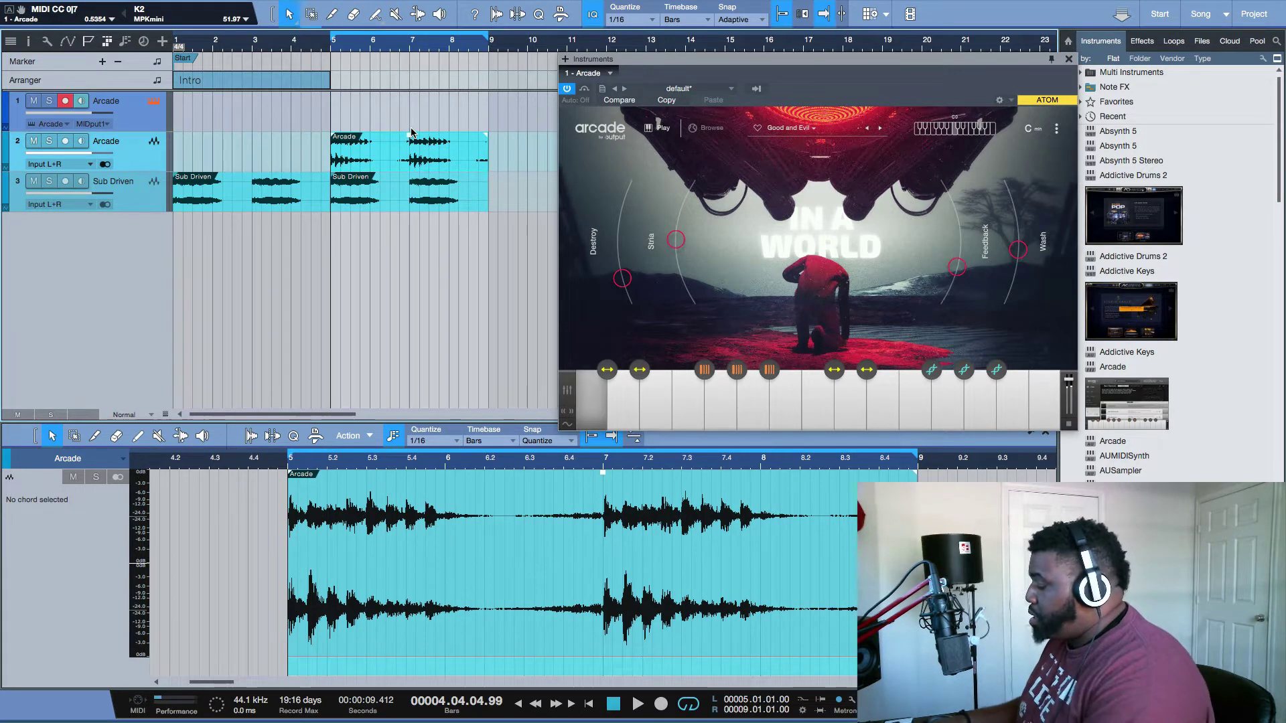
click(593, 427)
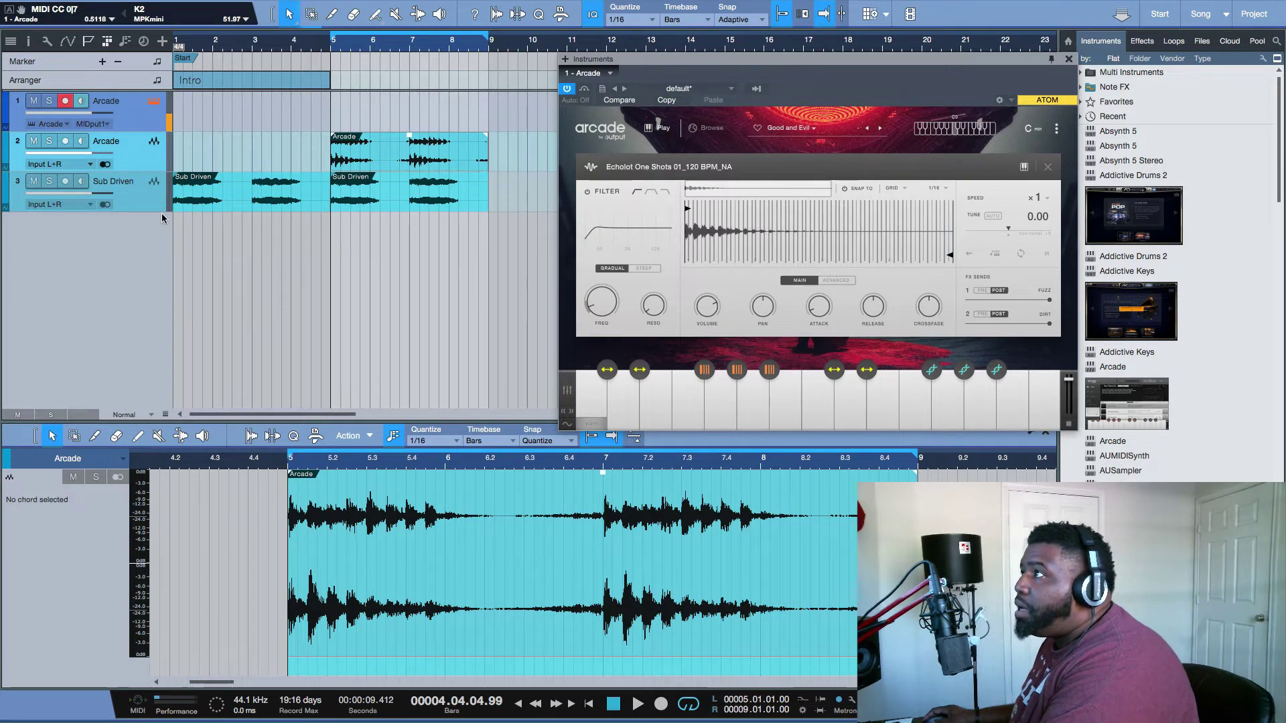
double_click(105, 141)
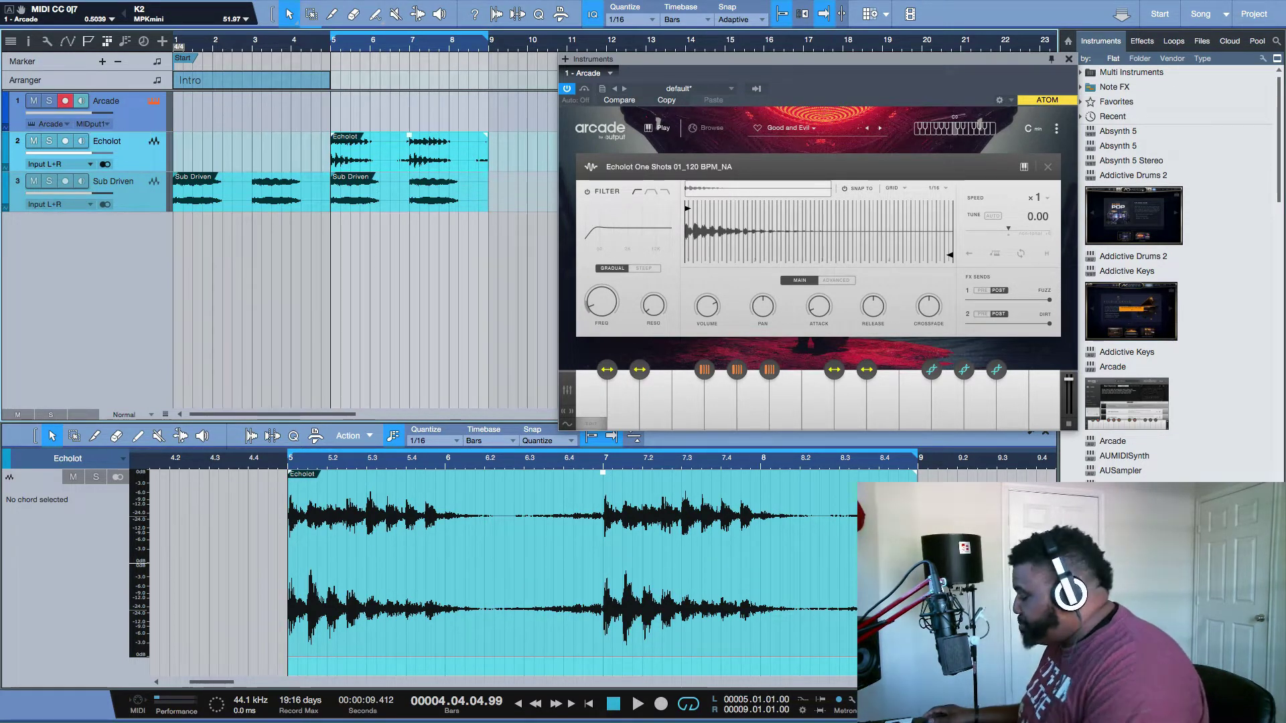
- Play the loop, hide the Arcade window, and add an arranger section over bars 5 to 9 named "Intro Build"
key(space)
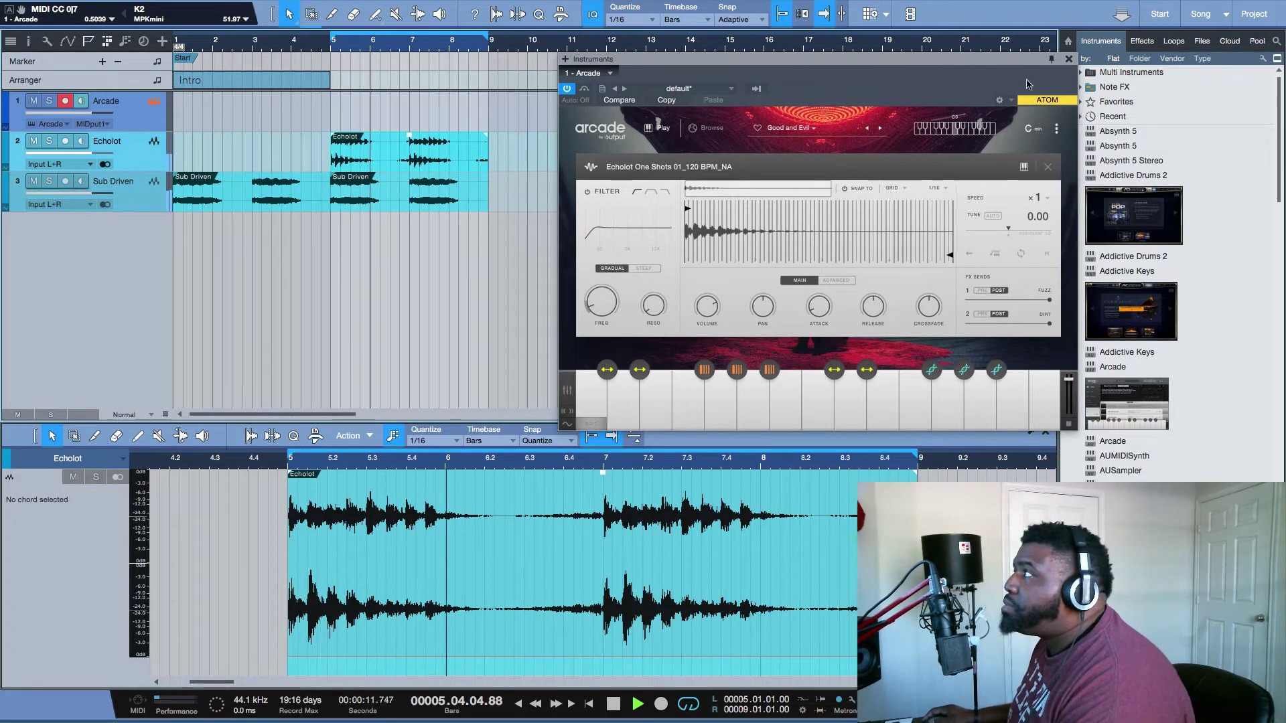
key(F11)
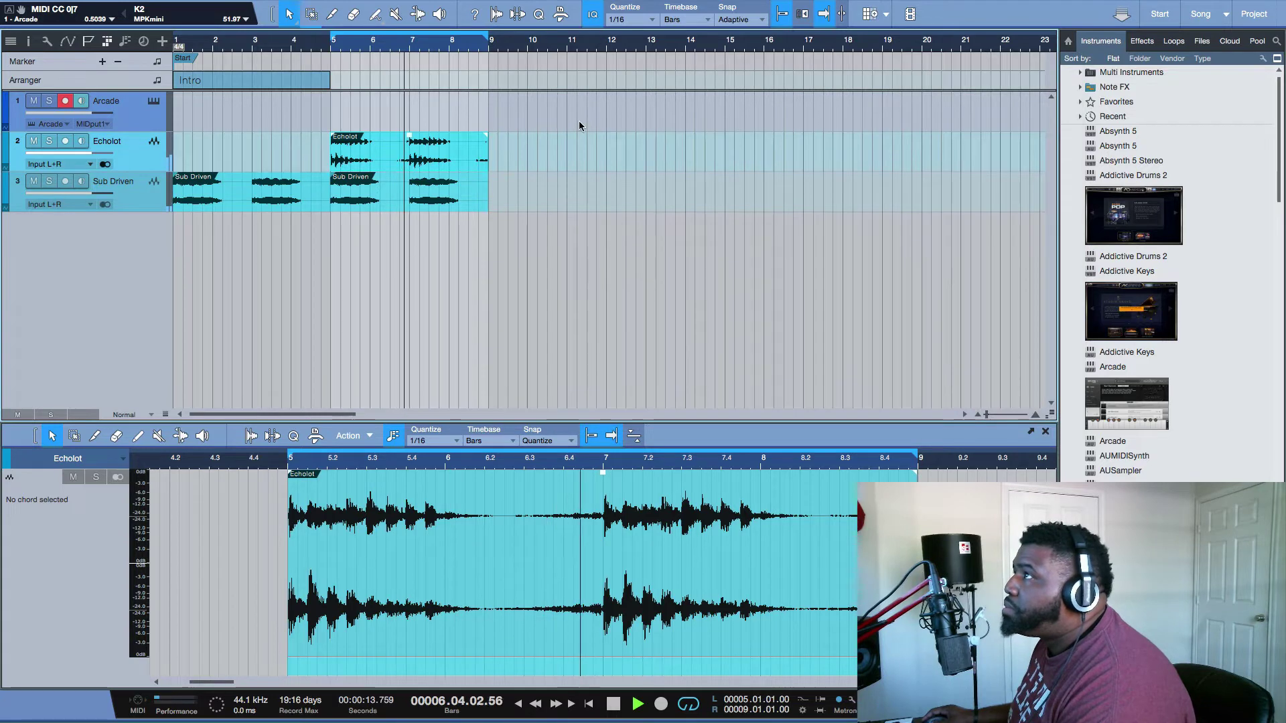
double_click(360, 81)
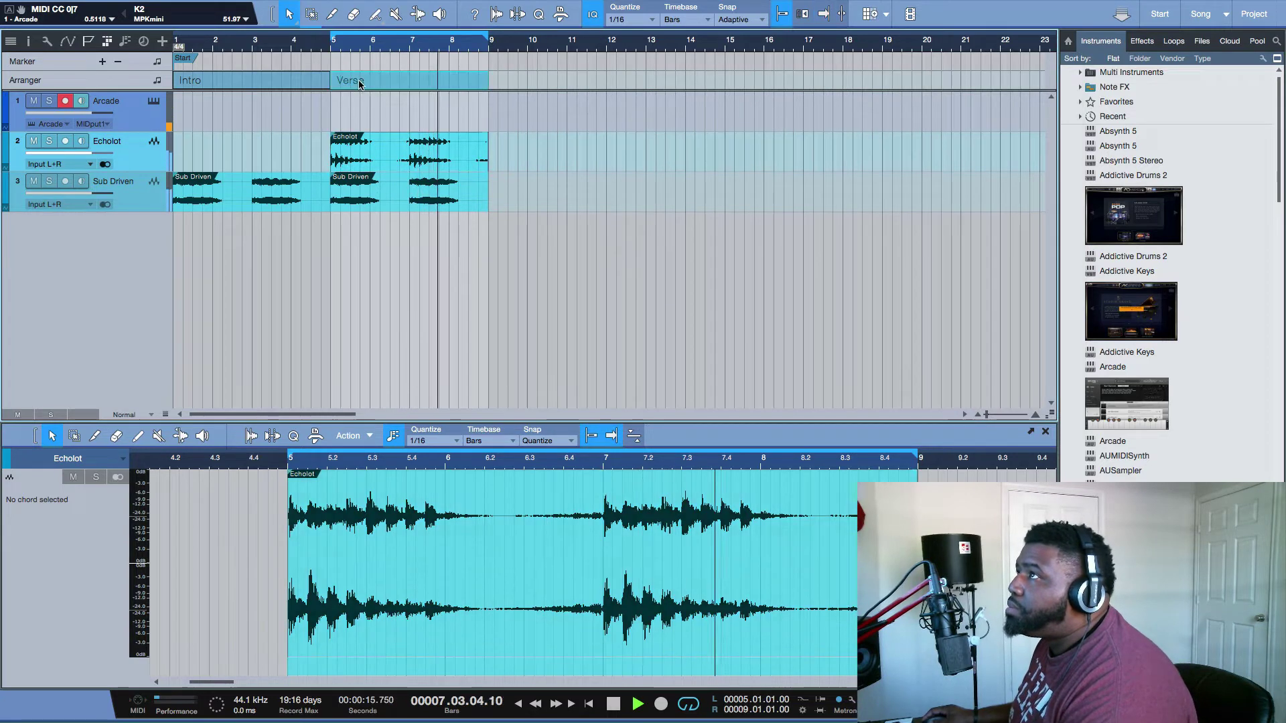
right_click(361, 82)
click(396, 92)
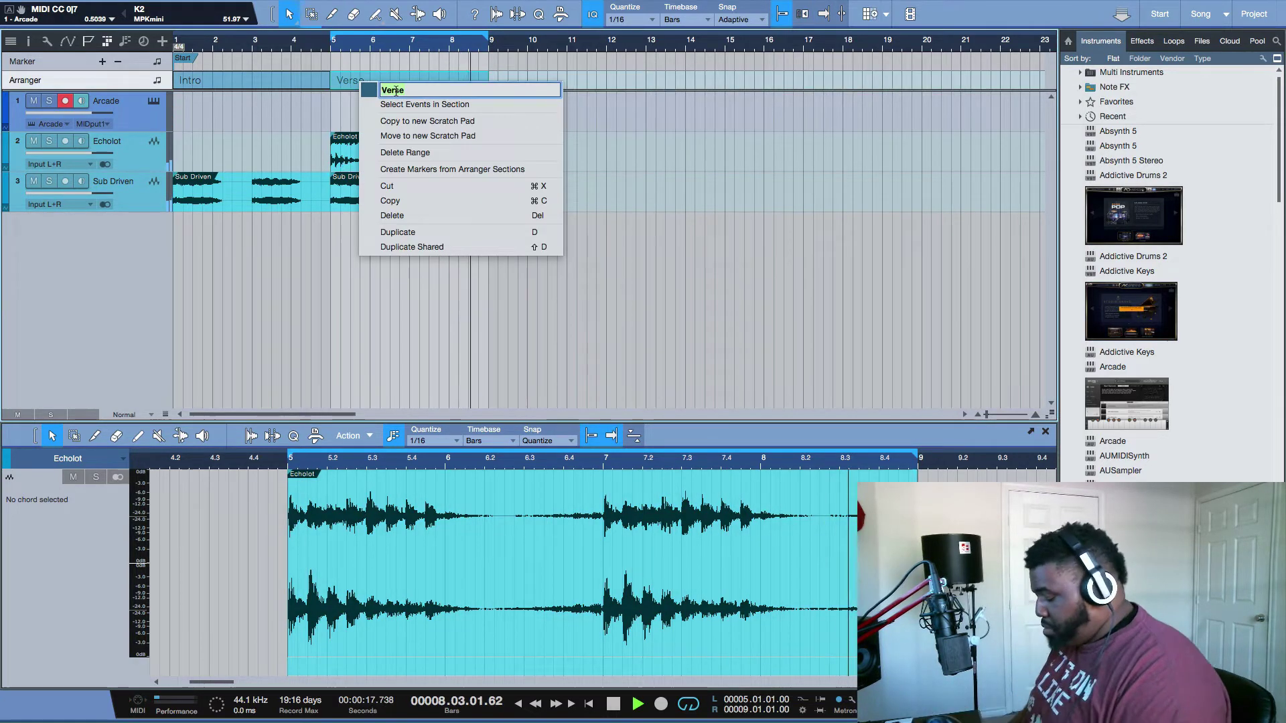
text(Intro Bui)
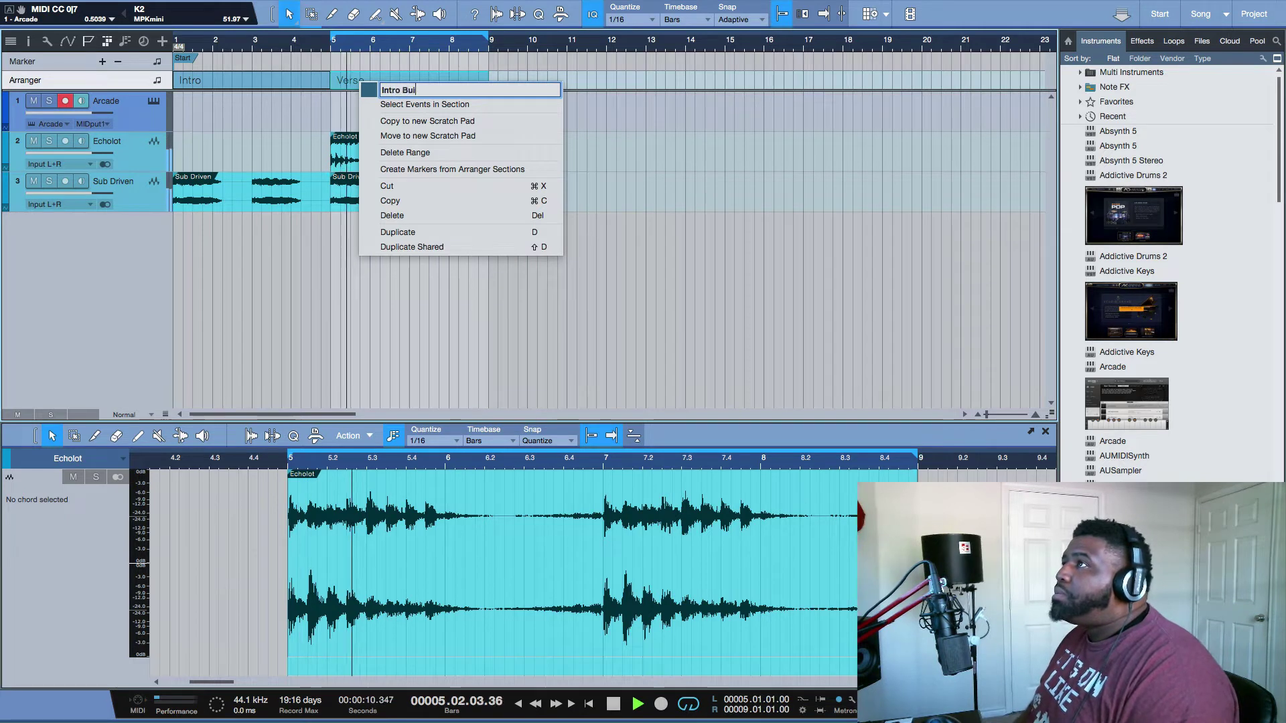
text(ld)
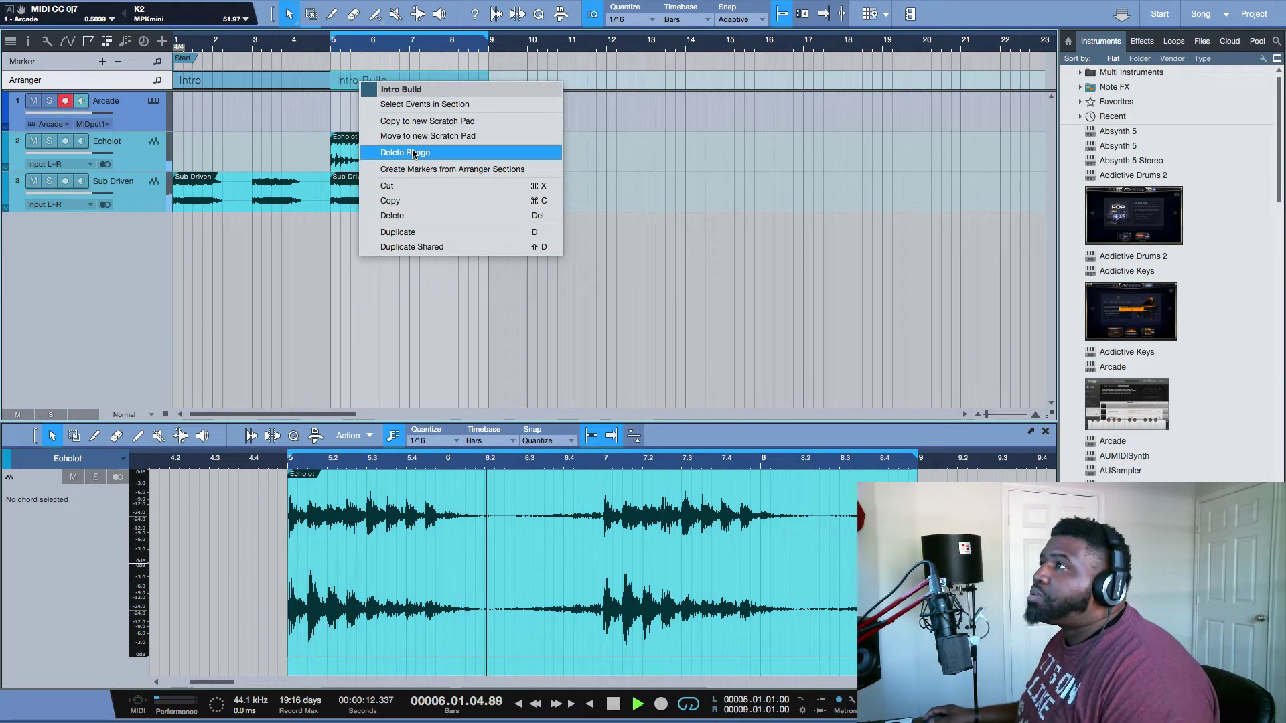
click(613, 210)
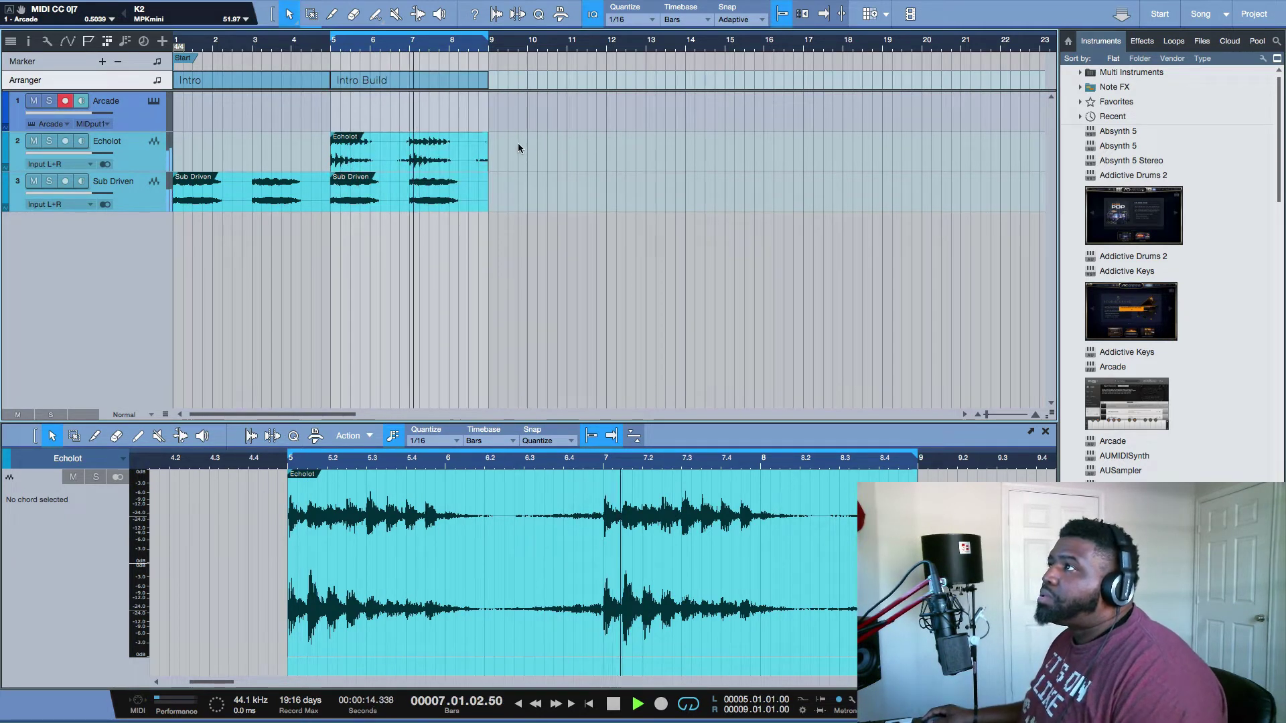
- Duplicate the Echolot and Sub Driven clips to bars 9 to 13, set the loop range over the copies and stop playback
key(d)
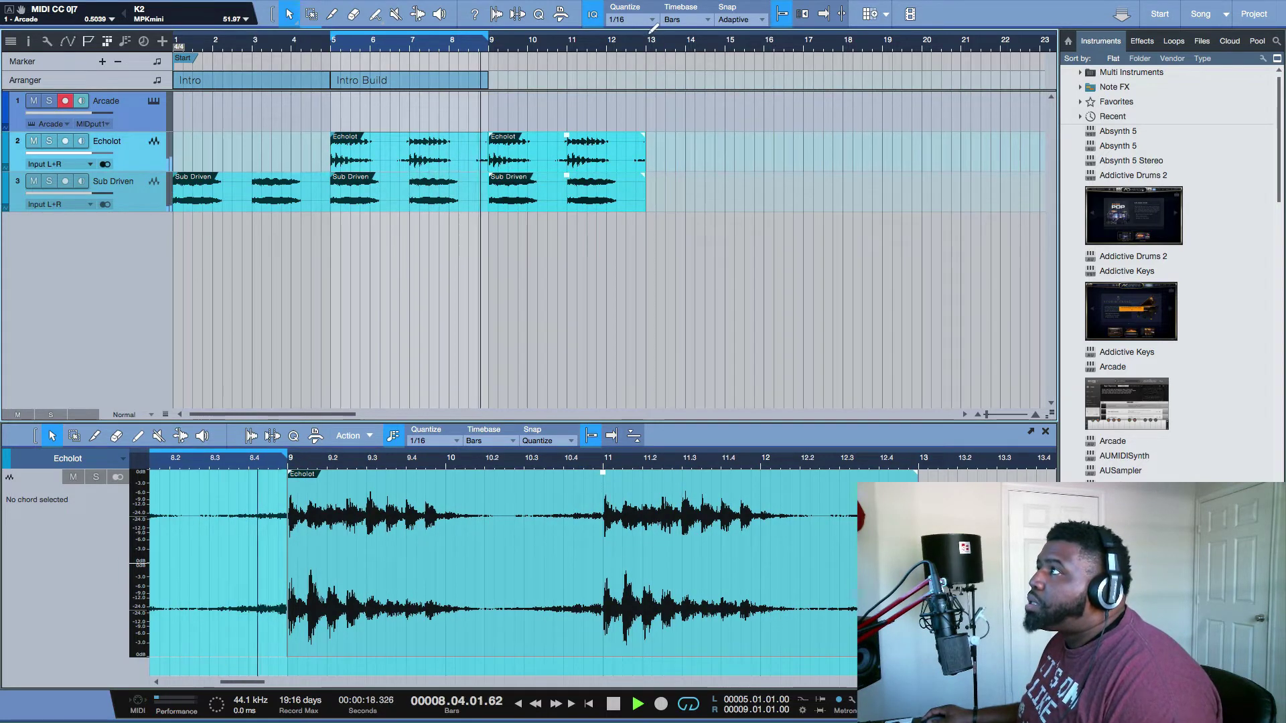
drag(651, 32, 491, 31)
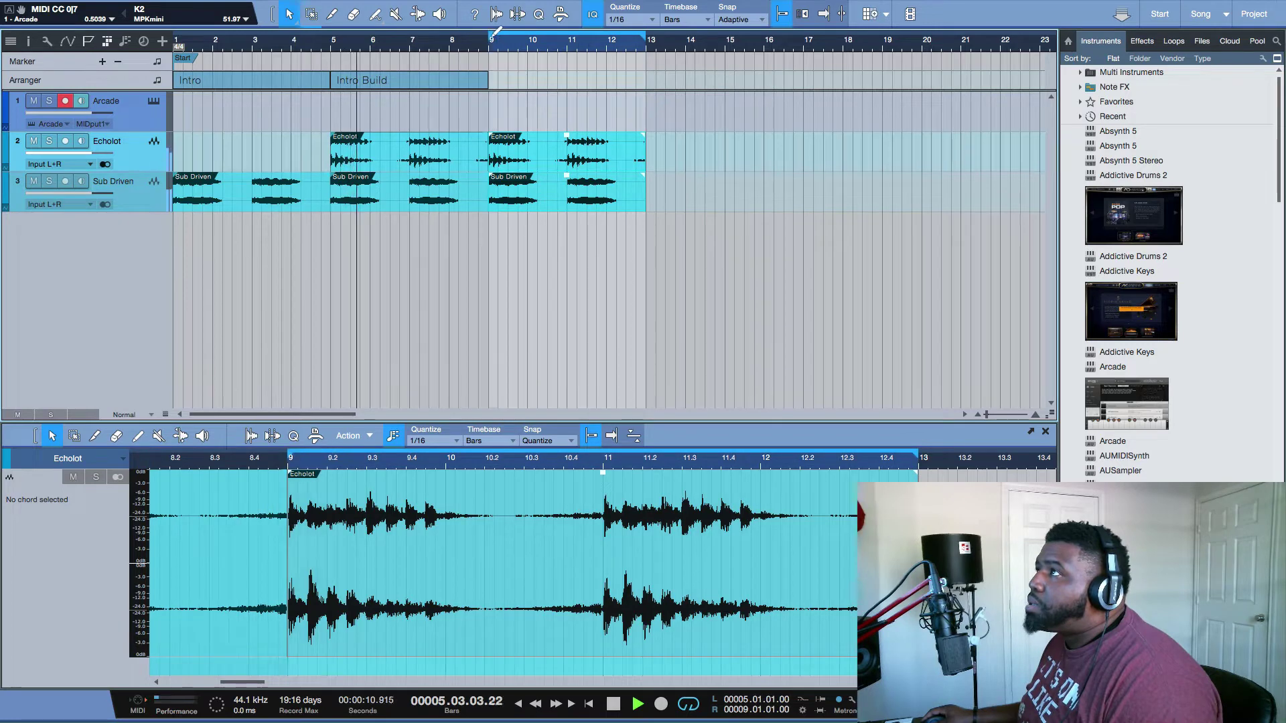
key(space)
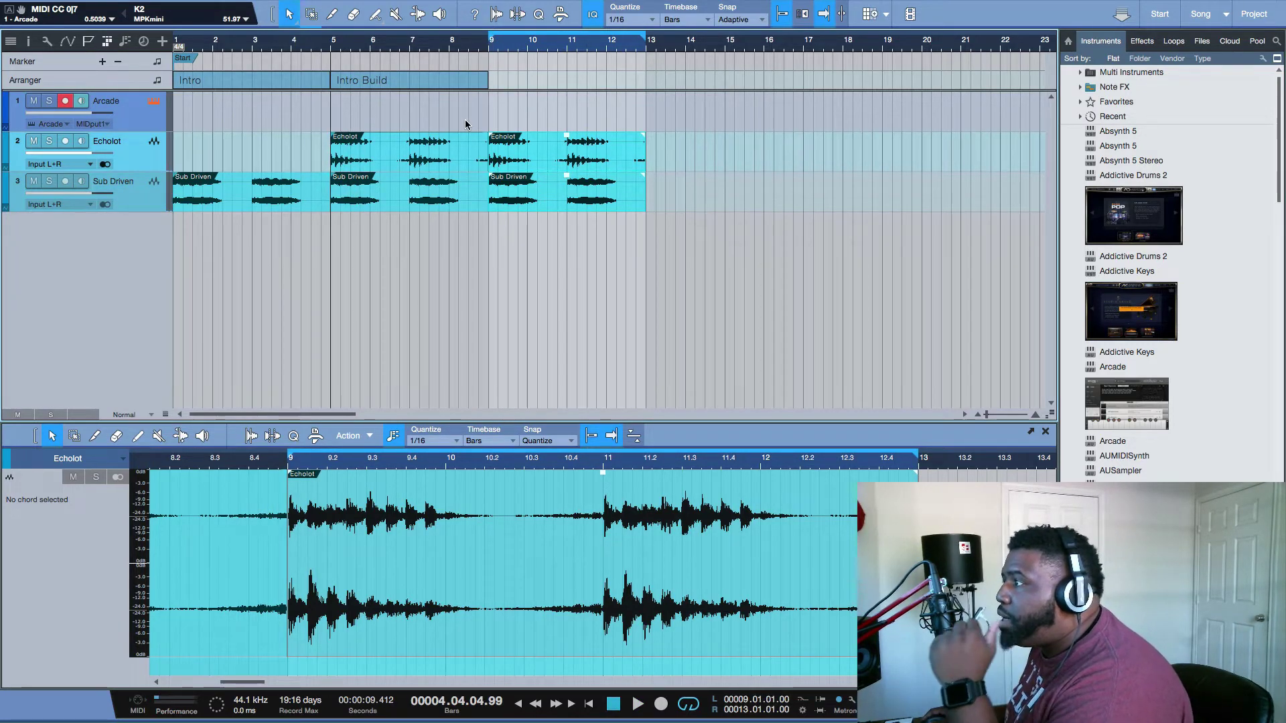
- Reopen Arcade, close its sample editor and switch the loaded kit to Strike Formation
key(F11)
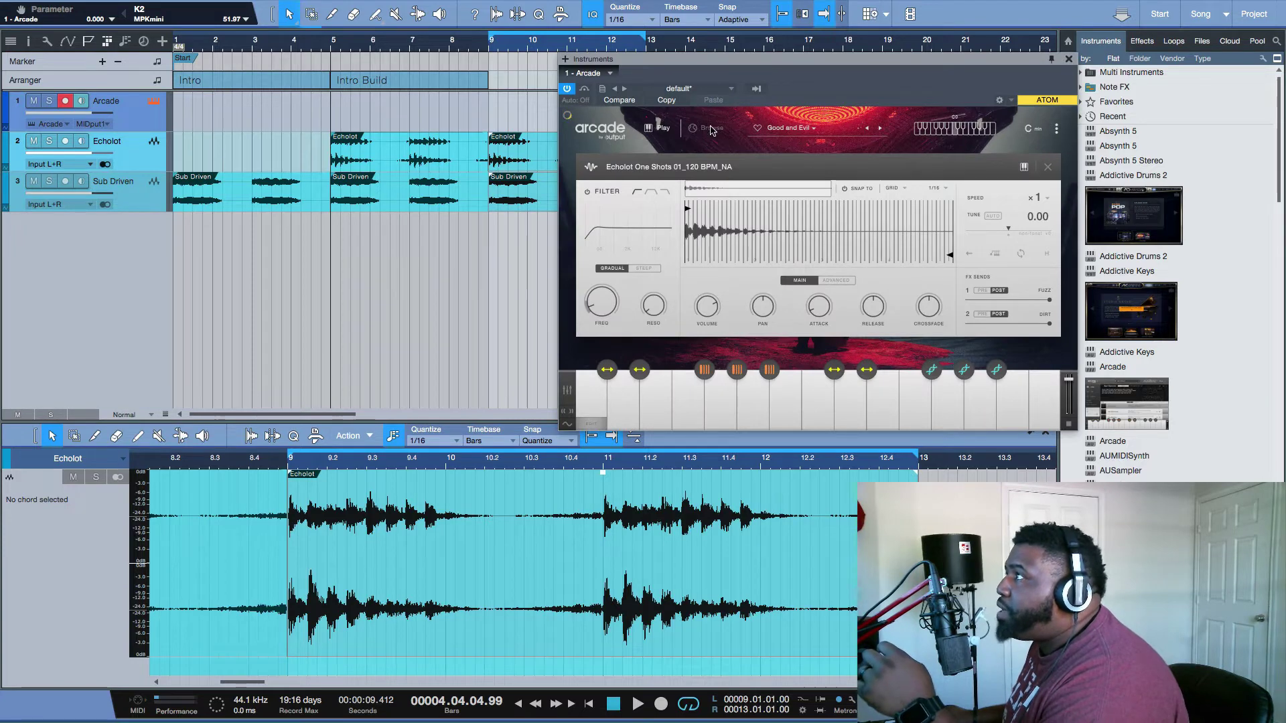
click(712, 129)
click(903, 211)
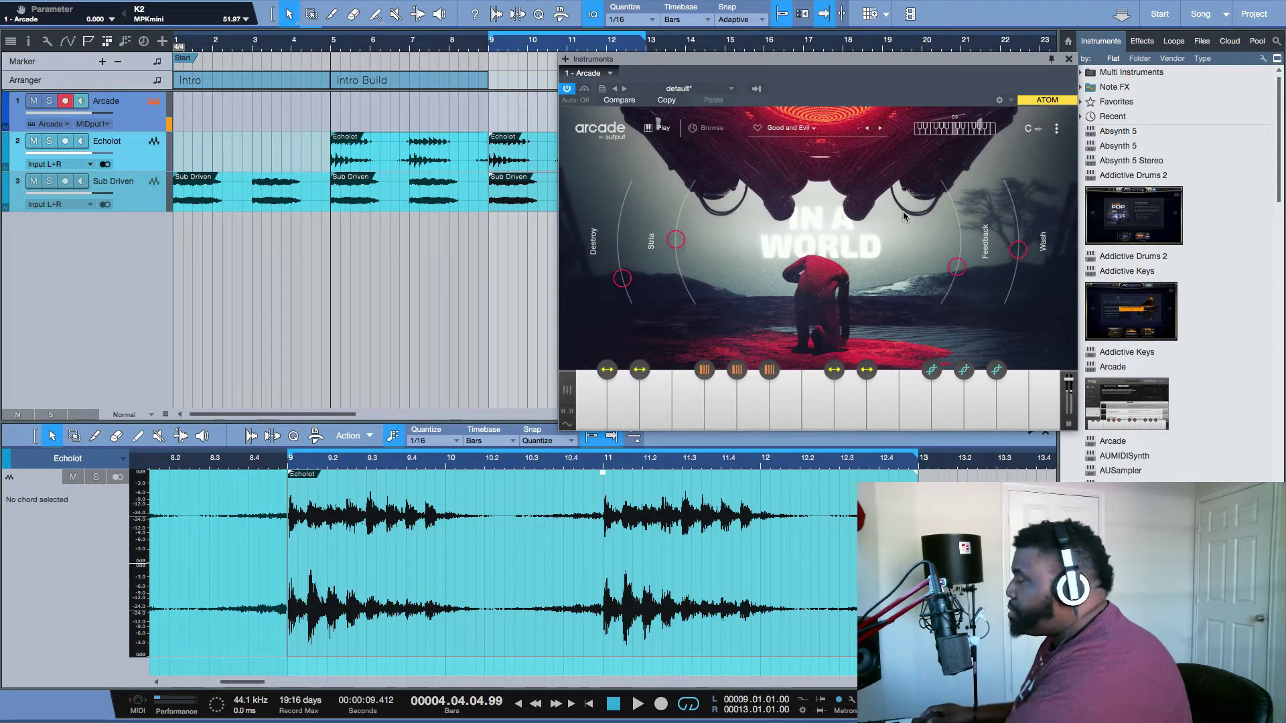
click(880, 128)
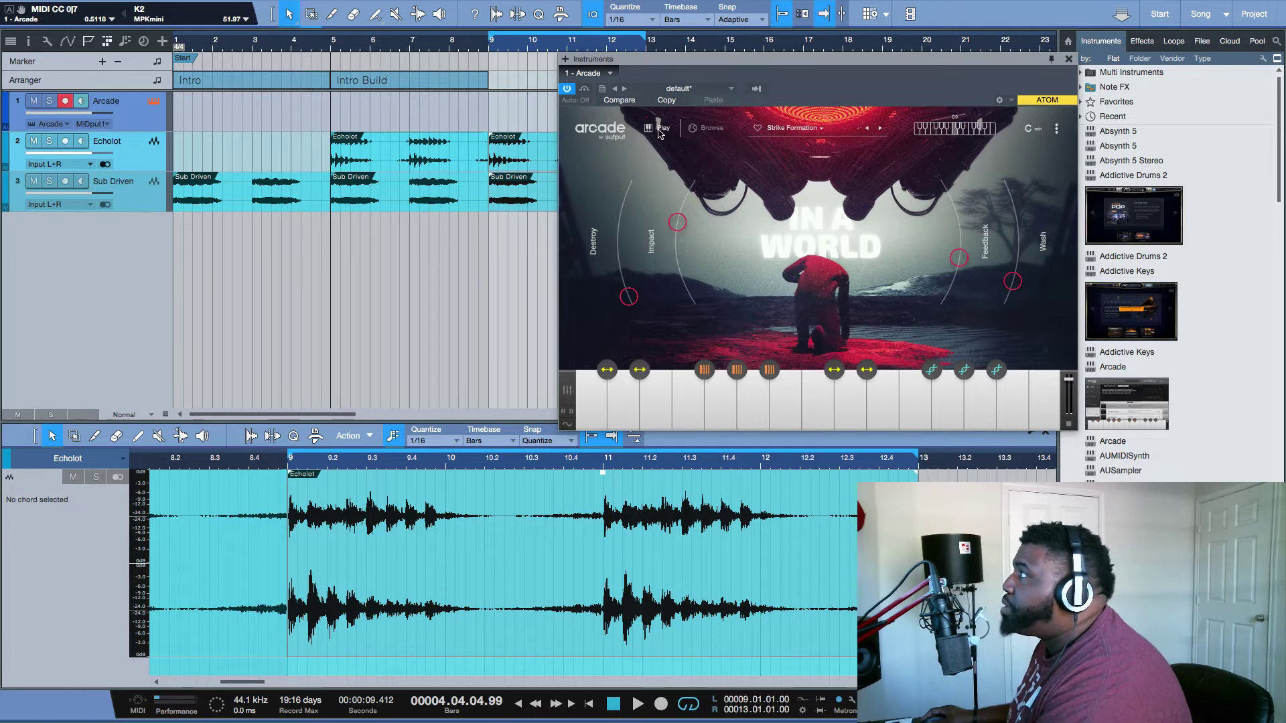
- Browse Arcade's lines and feed, and open the kit list of the In a World line
click(712, 128)
click(581, 185)
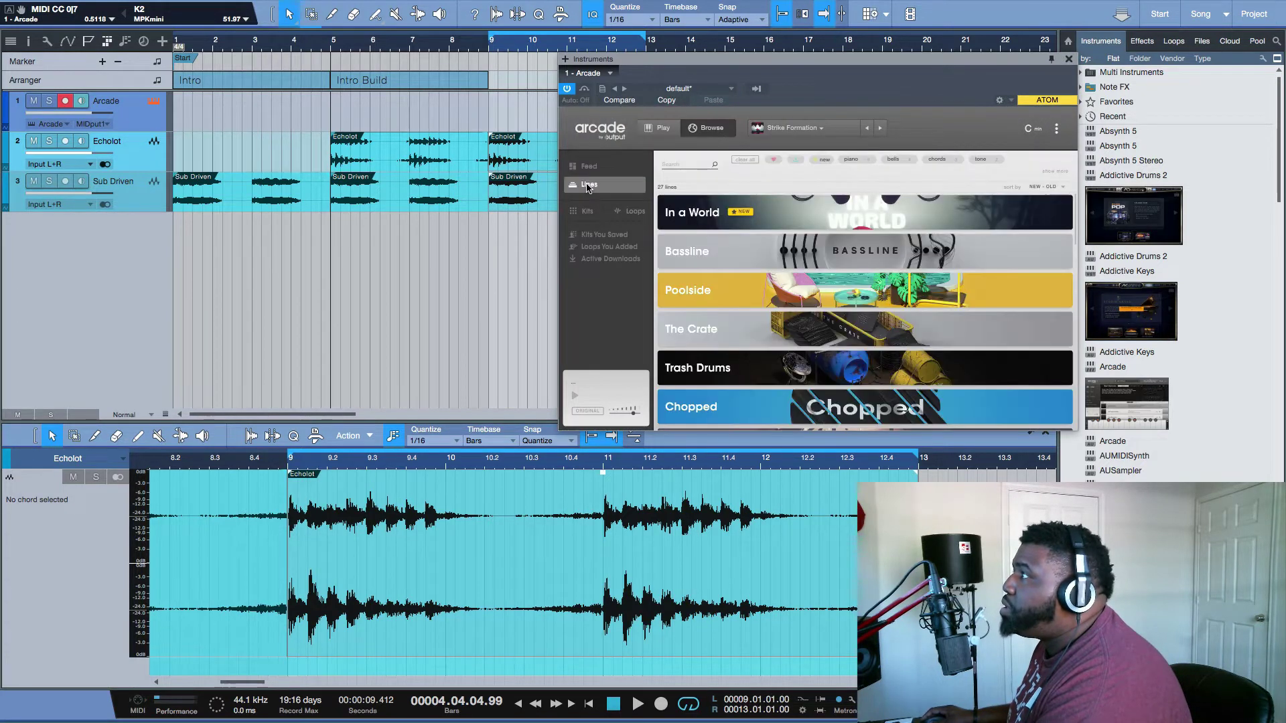
click(603, 167)
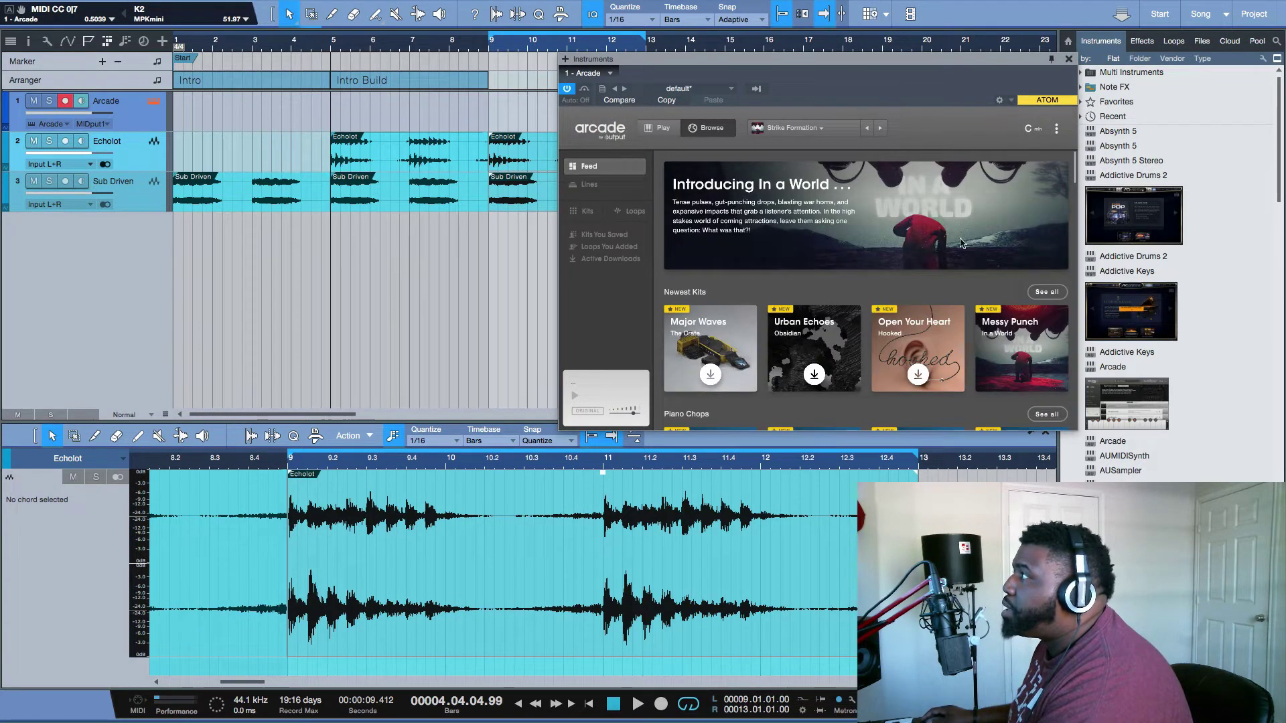
click(974, 258)
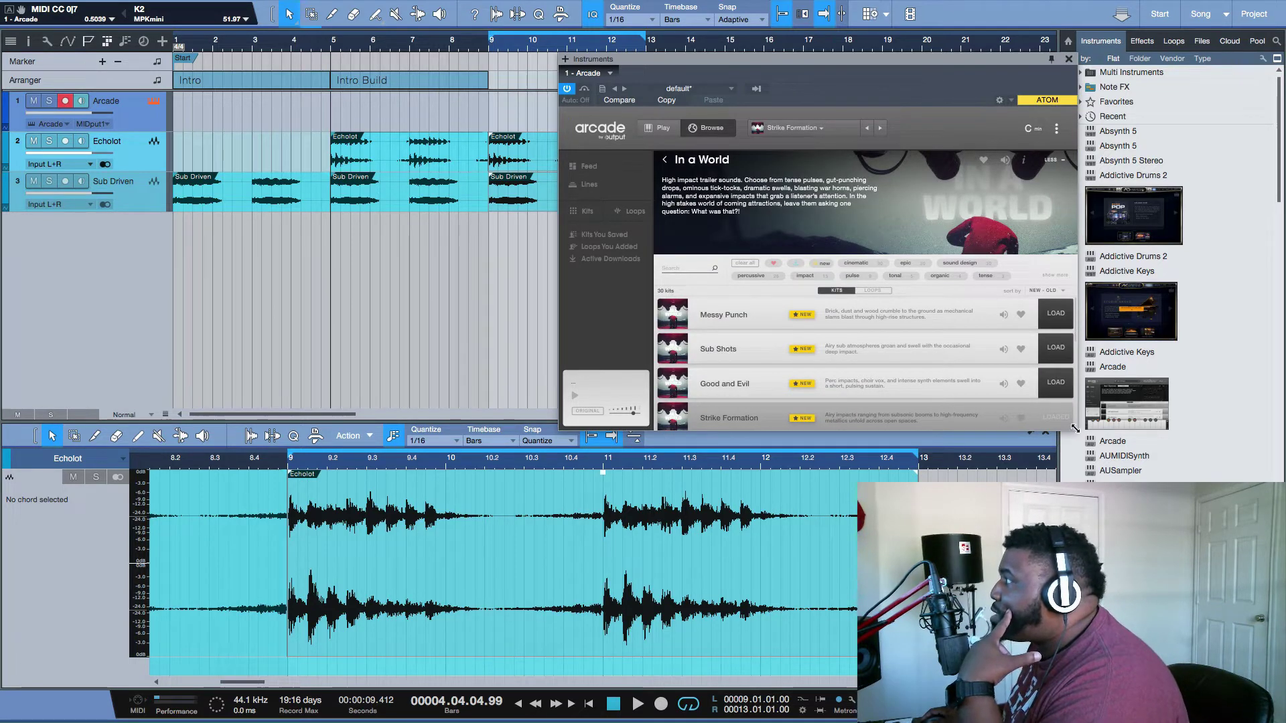
- Enlarge the Arcade window, filter the In a World kits by the riser tag and load Noise Uprising
drag(1075, 429, 1218, 517)
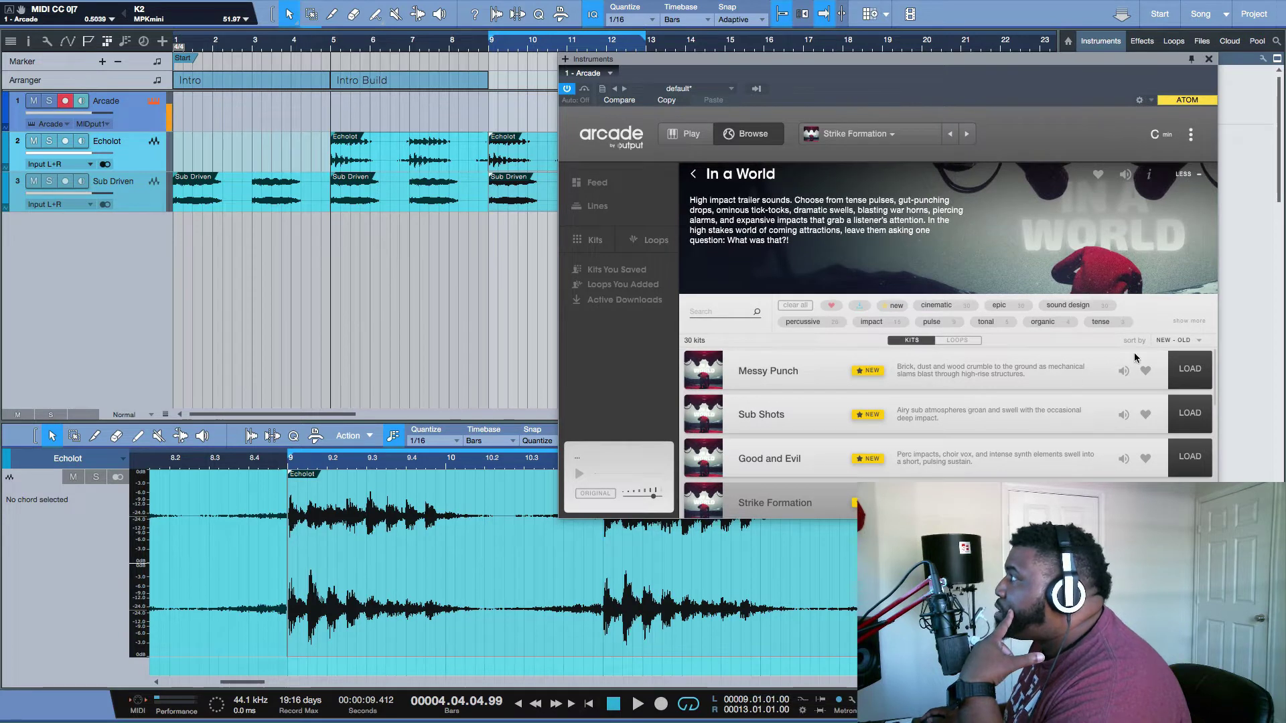
click(1188, 321)
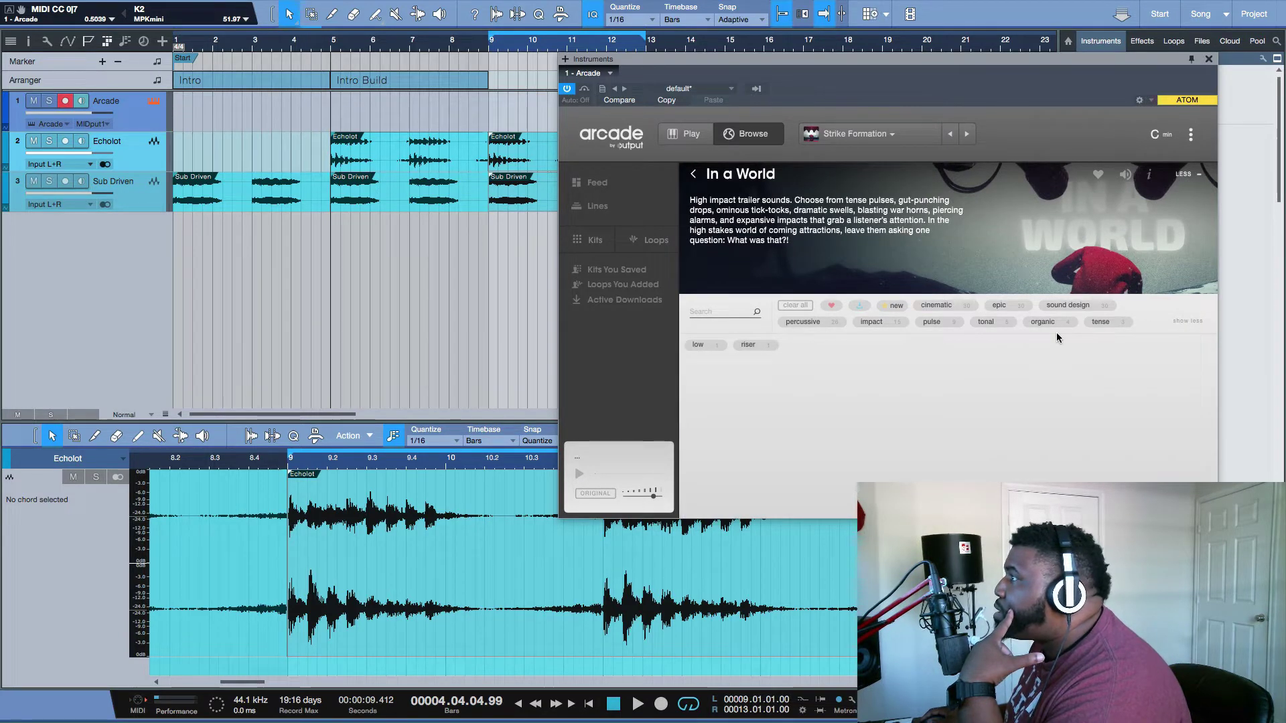
click(747, 345)
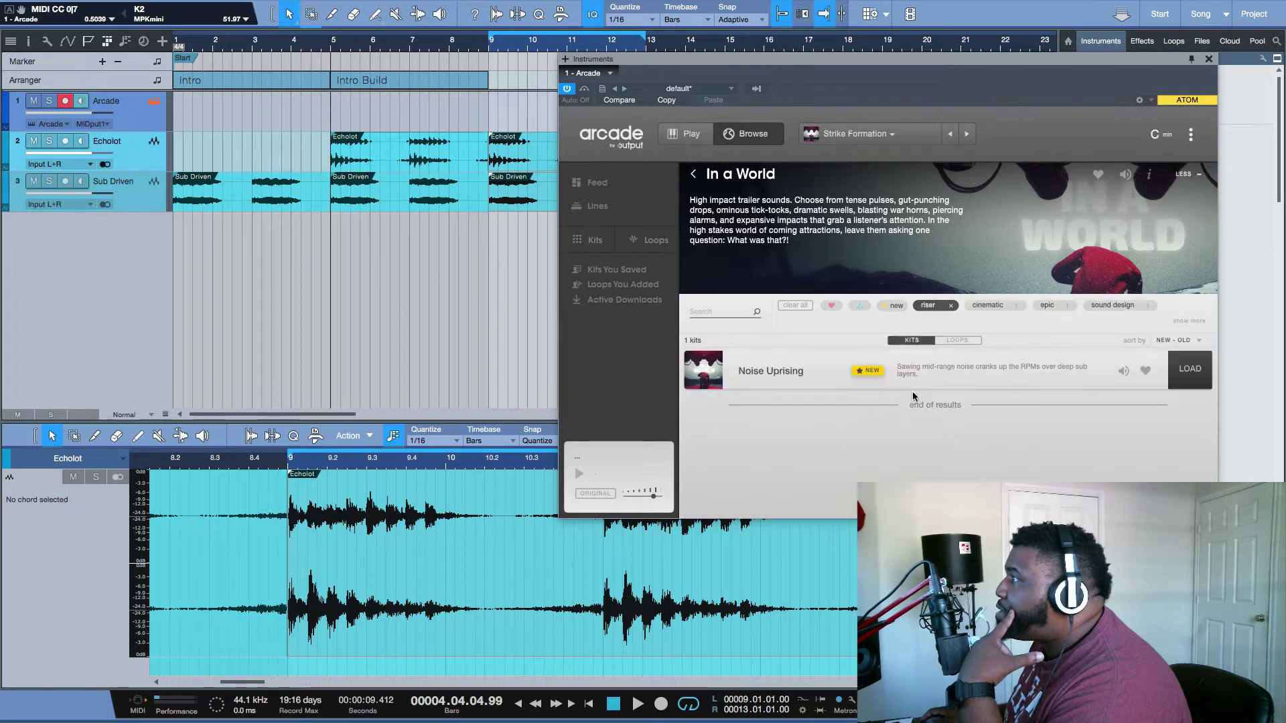
click(1189, 369)
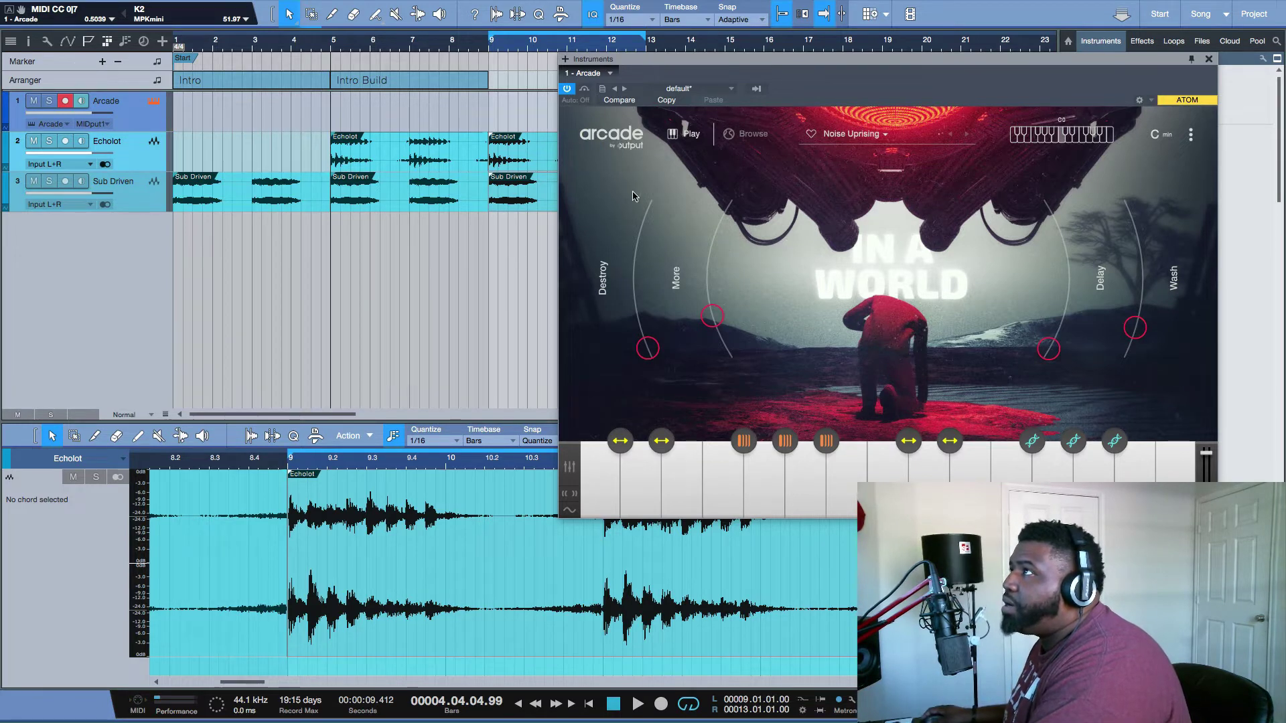
- Record a held-note Noise Uprising part on the Arcade track from bar 9 and play it back while trying the macros
click(491, 50)
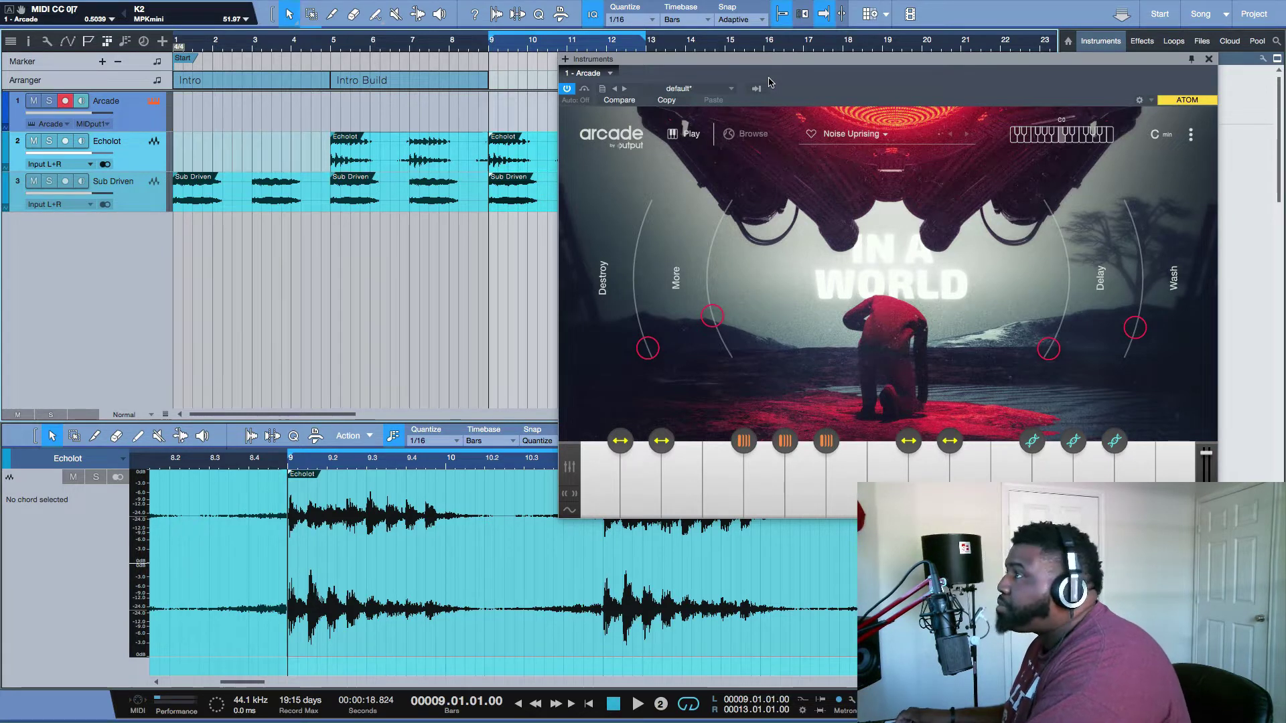
key(KP_Multiply)
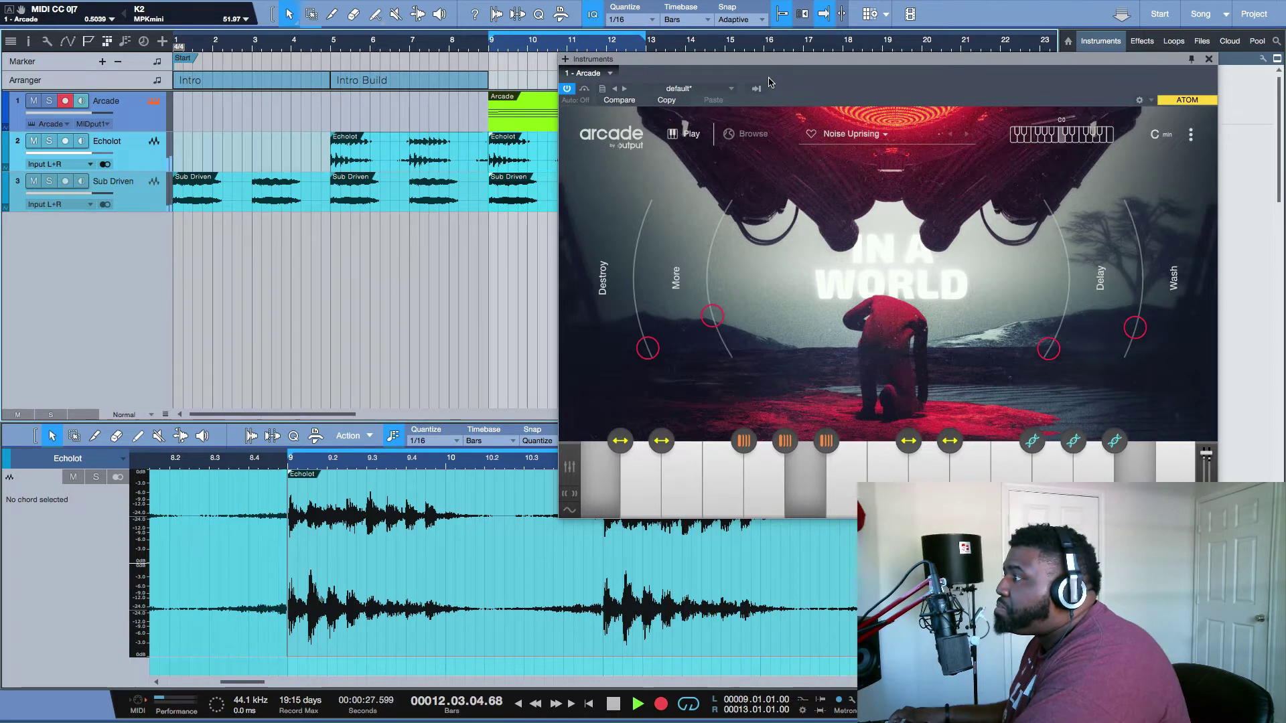
key(space)
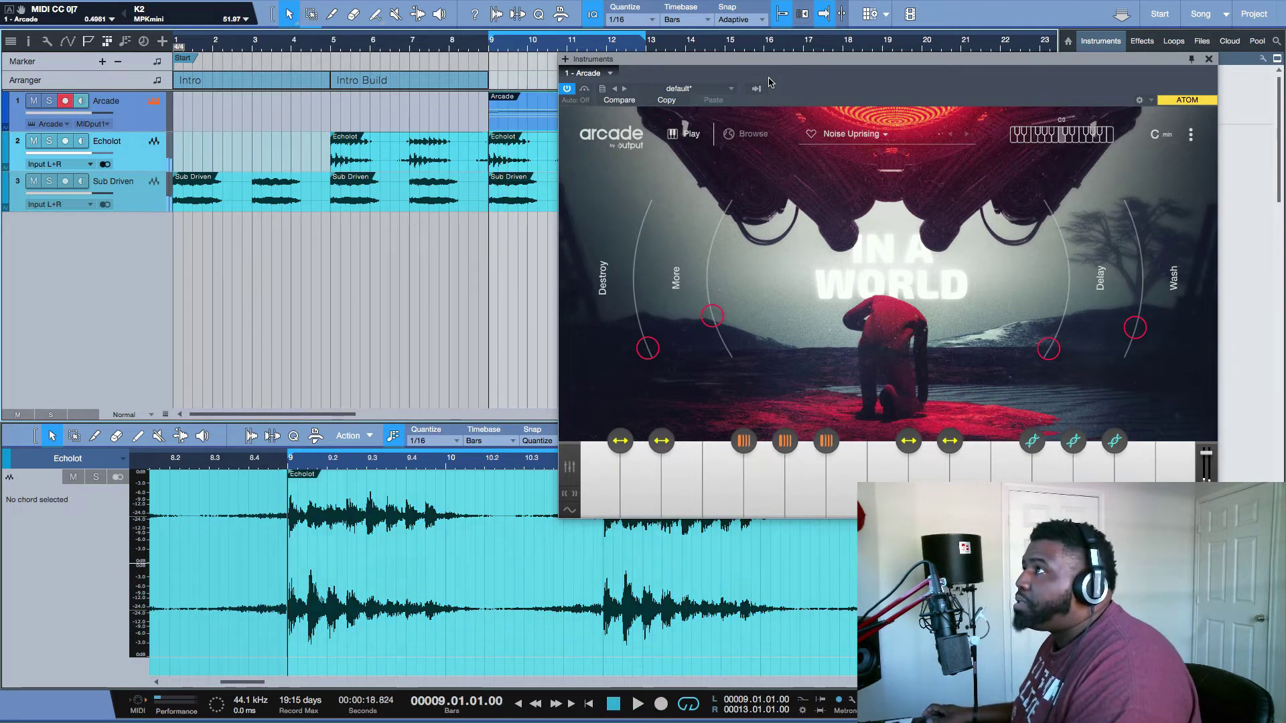
key(space)
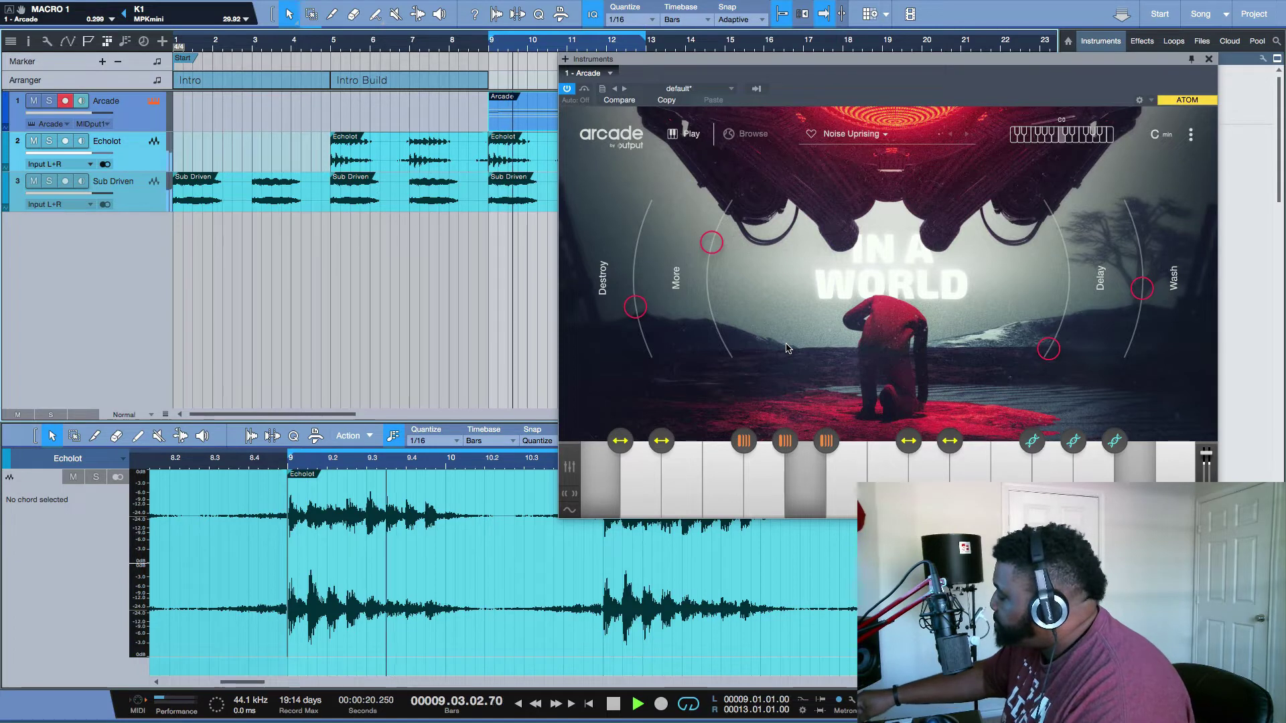
key(space)
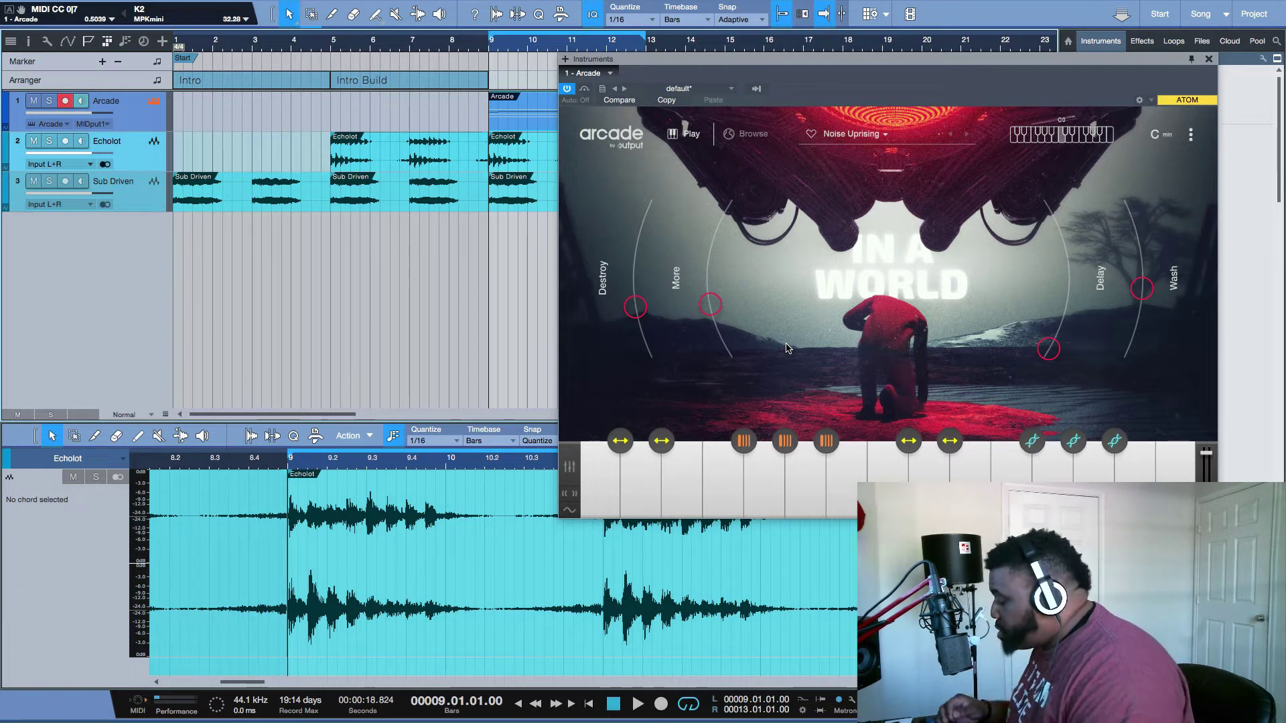
- Record rising Destroy and More macro moves over the Arcade part in bars 9 to 13 and play back the take
key(KP_Multiply)
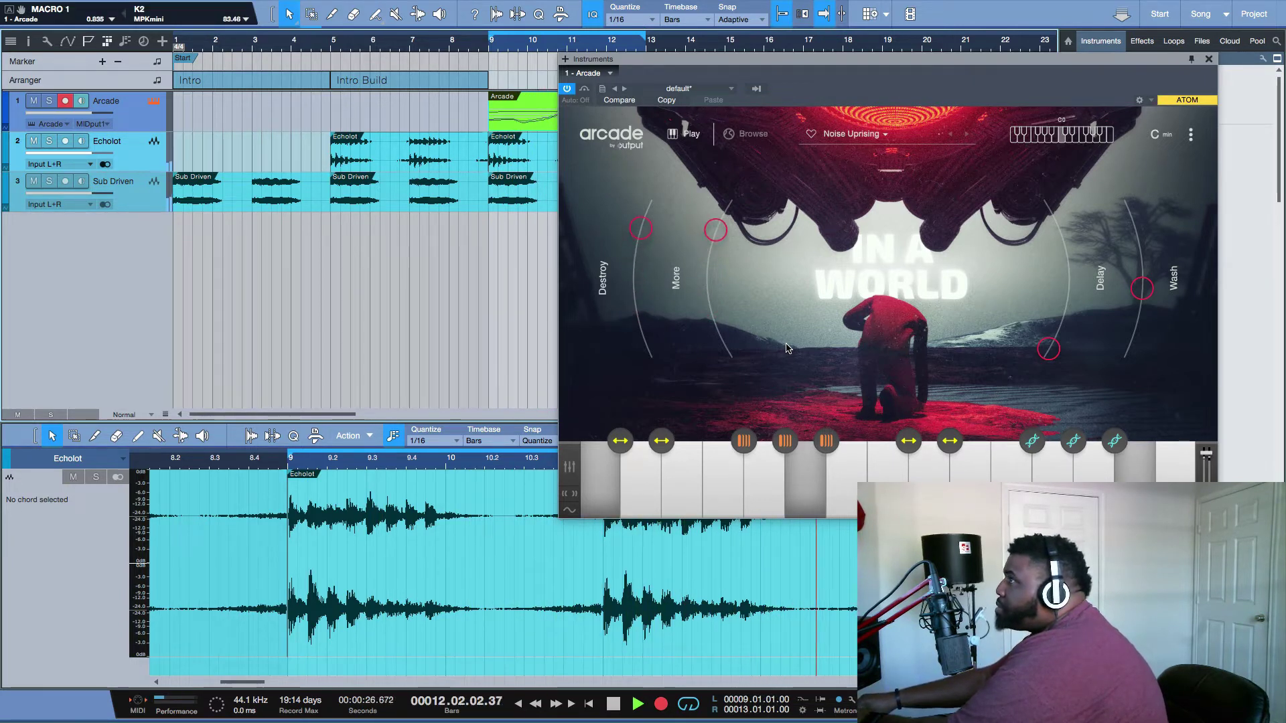
key(space)
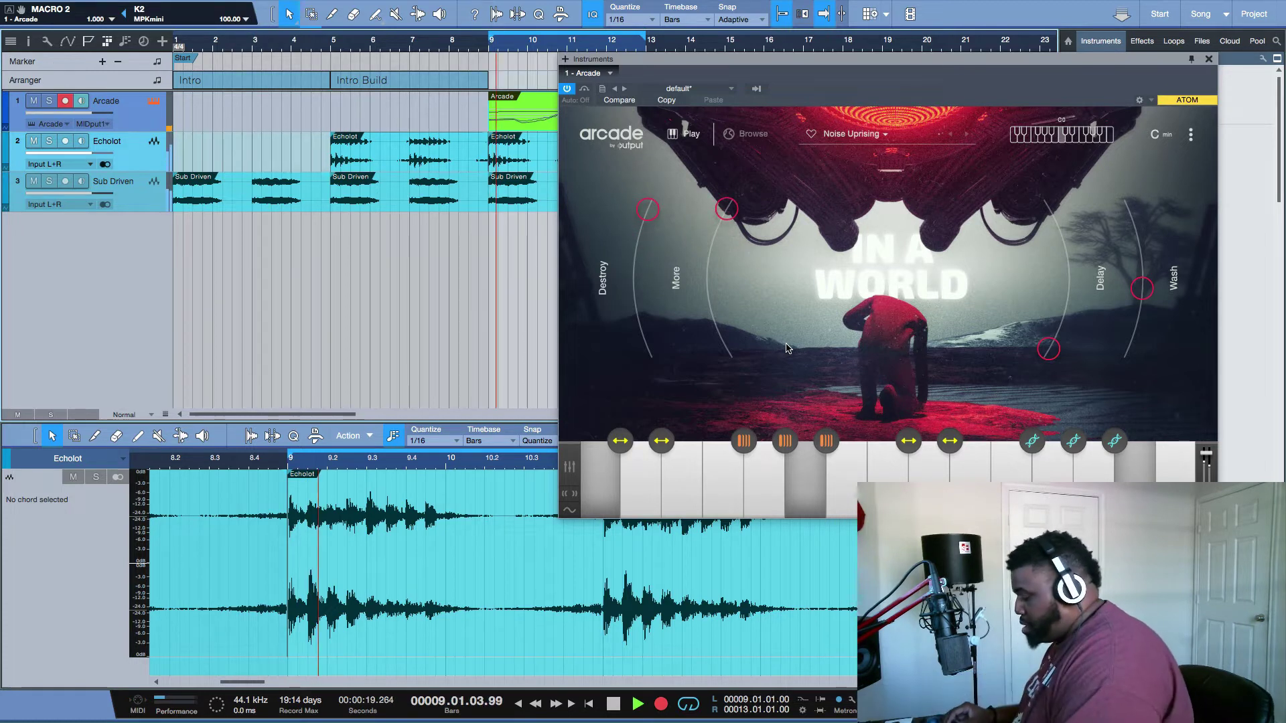
key(space)
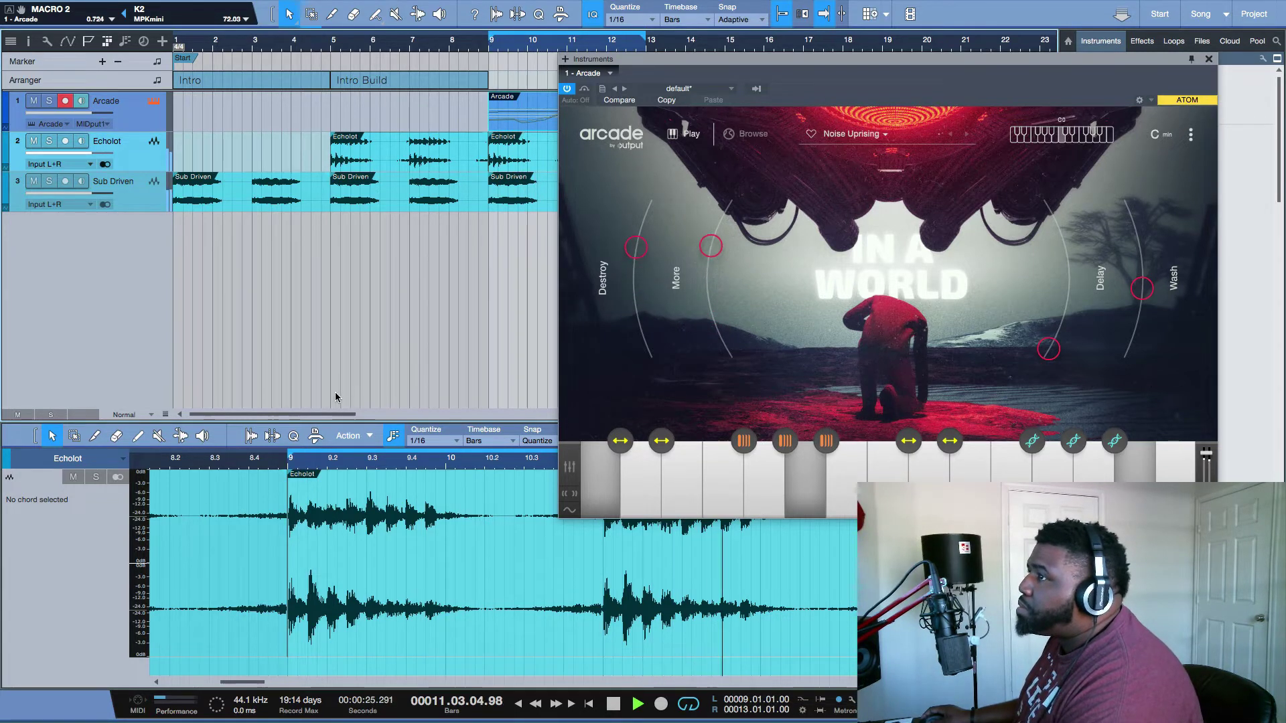
drag(333, 415, 364, 416)
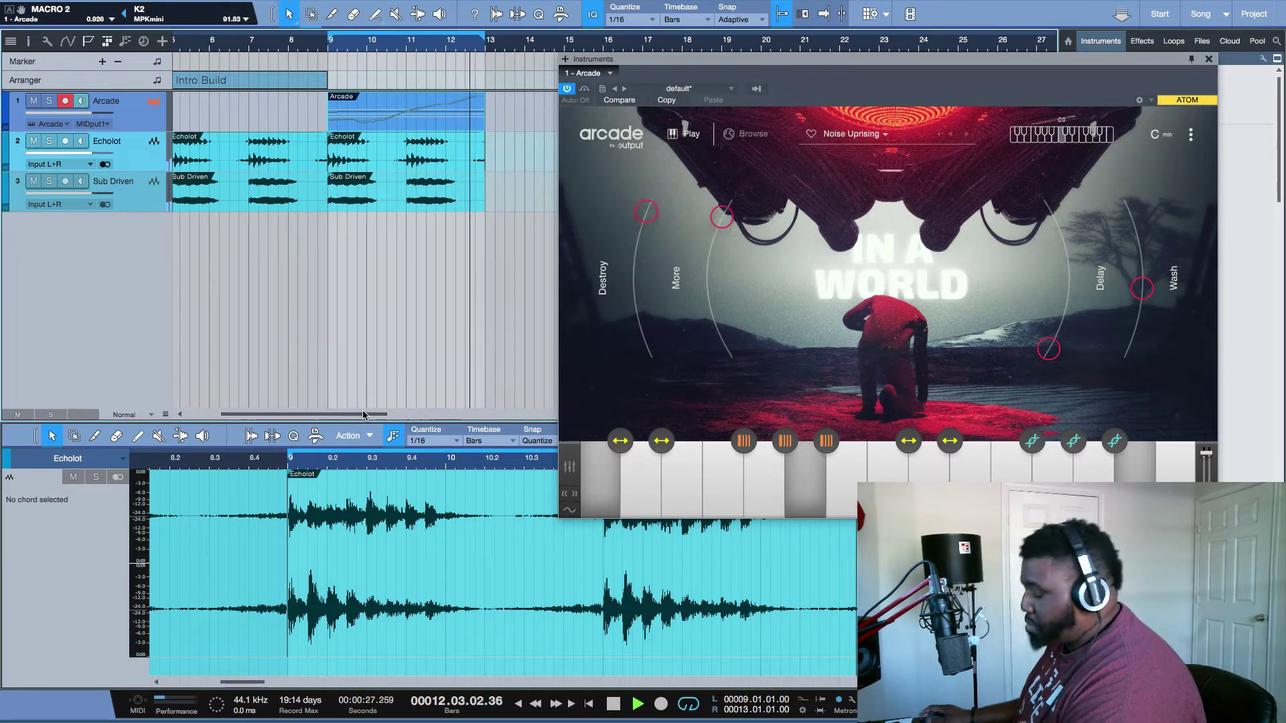
key(space)
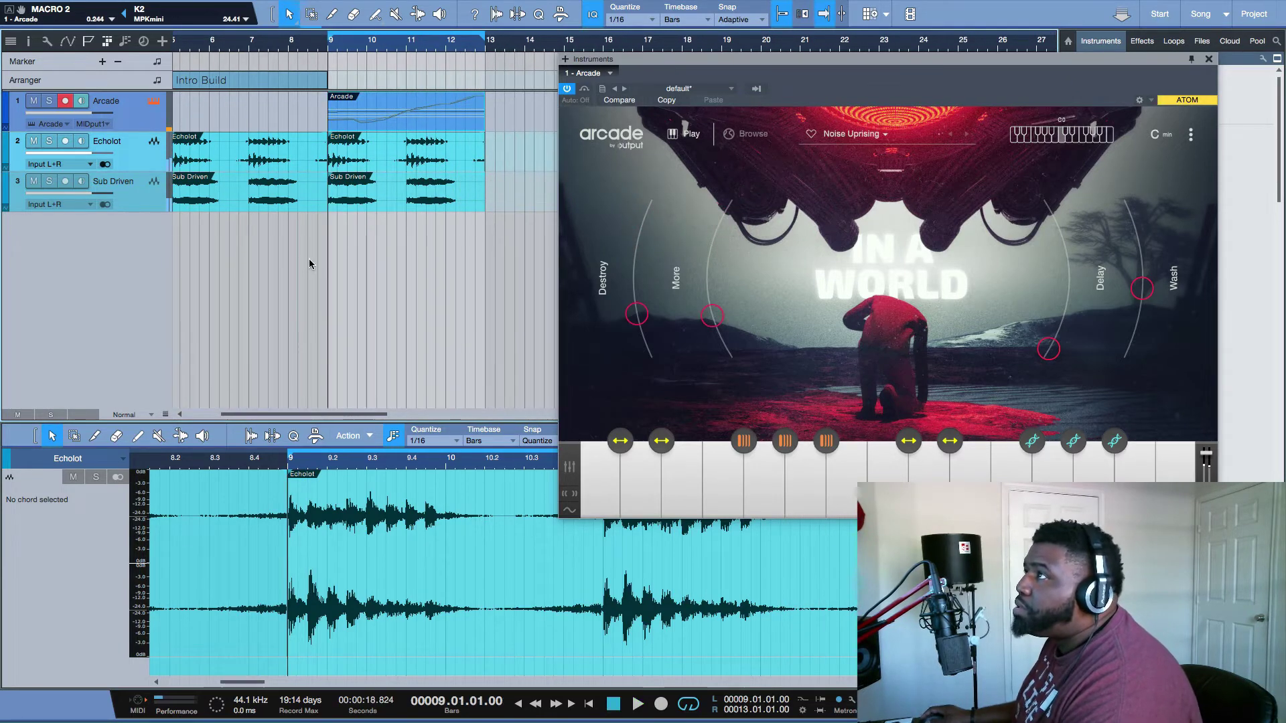
- Bounce the recorded Arcade part to a new audio track, delete the original instrument part and rename the track "Riser"
click(370, 121)
key(s)
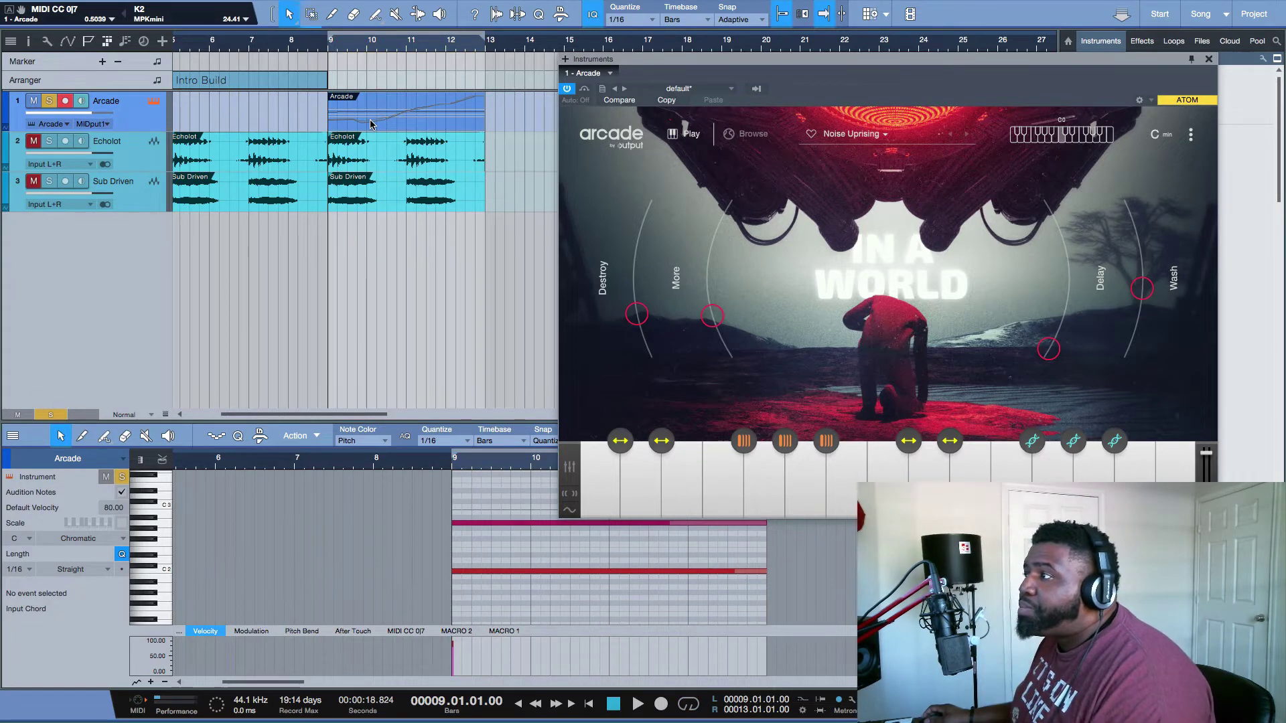
key(ctrl+b)
click(416, 121)
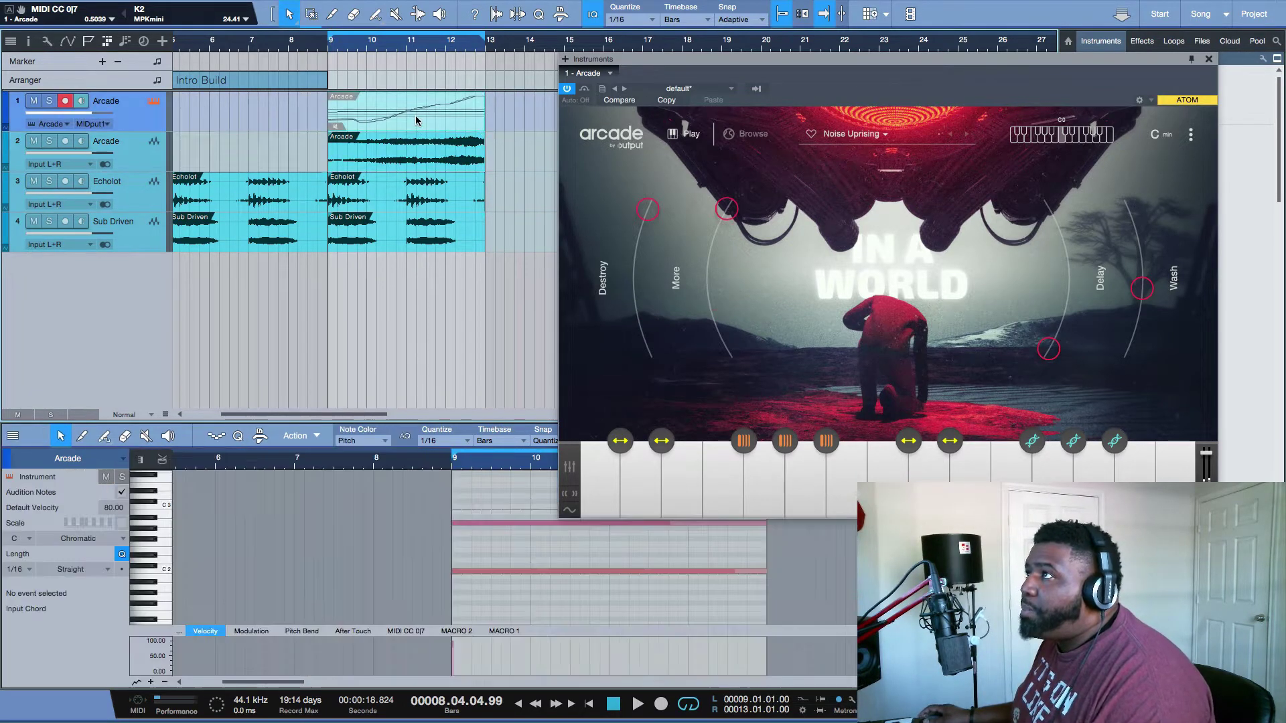
key(Delete)
double_click(104, 141)
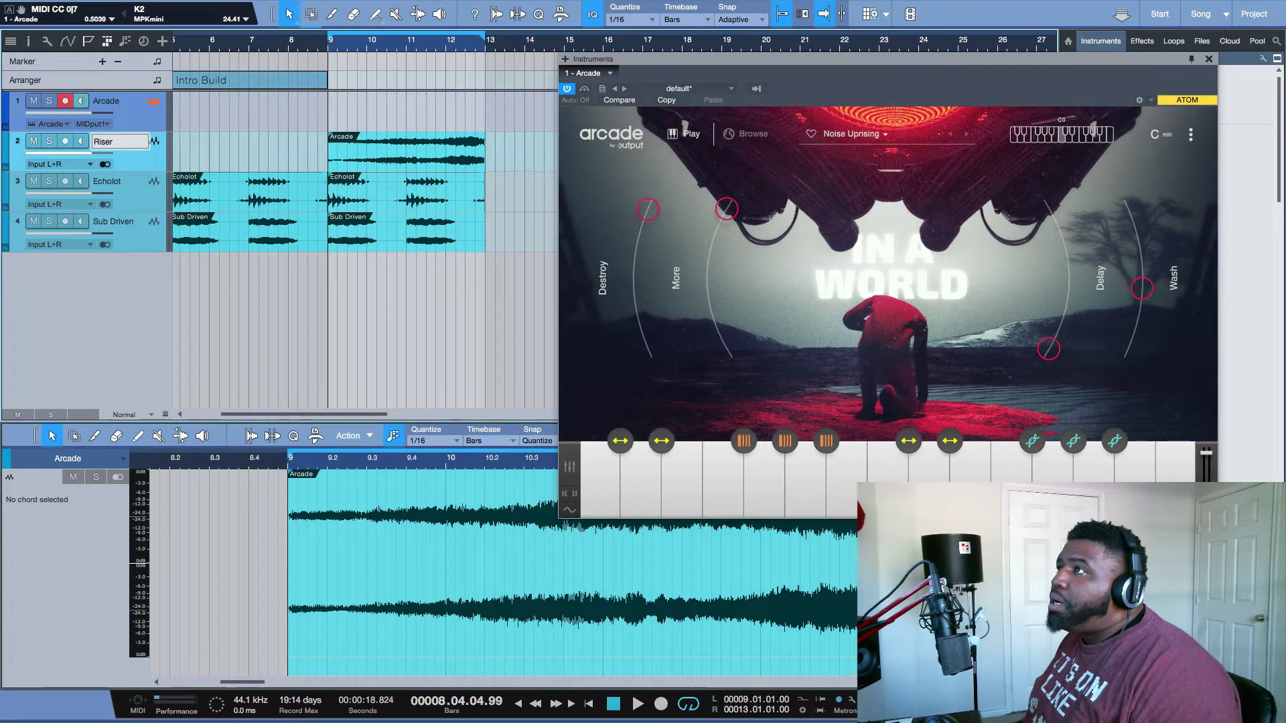
key(Return)
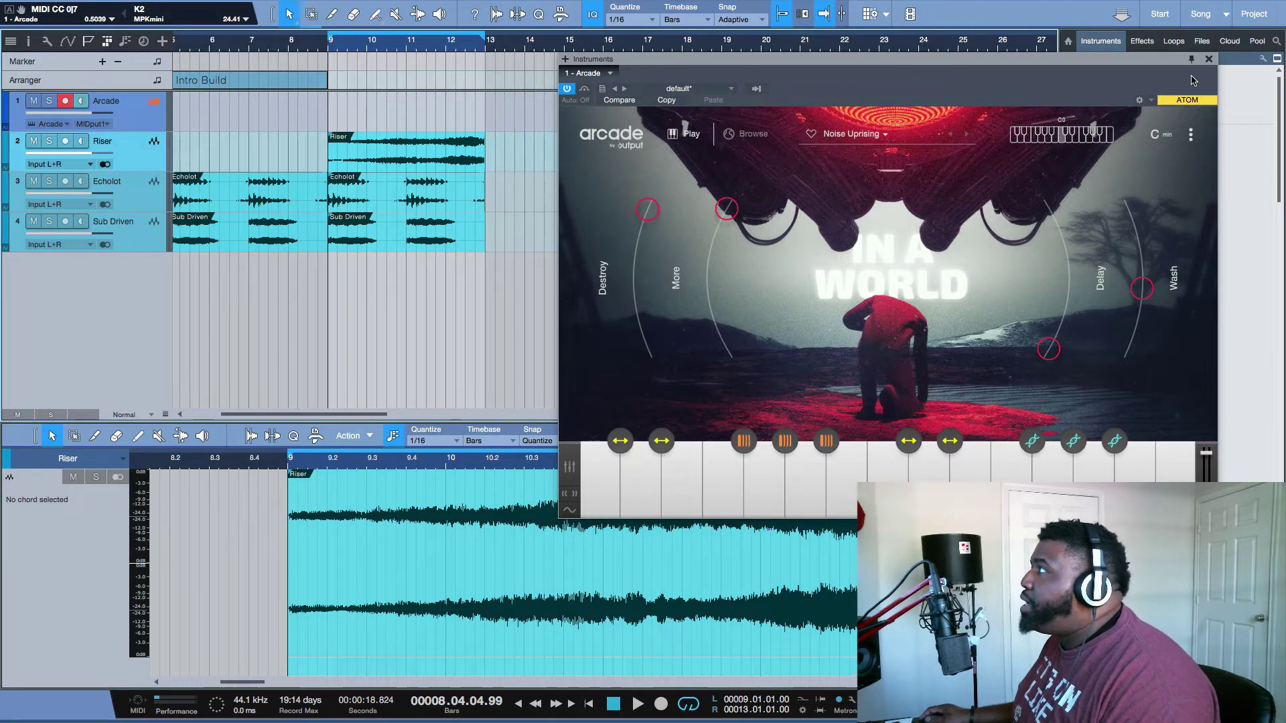
- Hide Arcade and shorten the Riser, Echolot and Sub Driven clips to end at about bar 12.4, during loop playback
click(1209, 59)
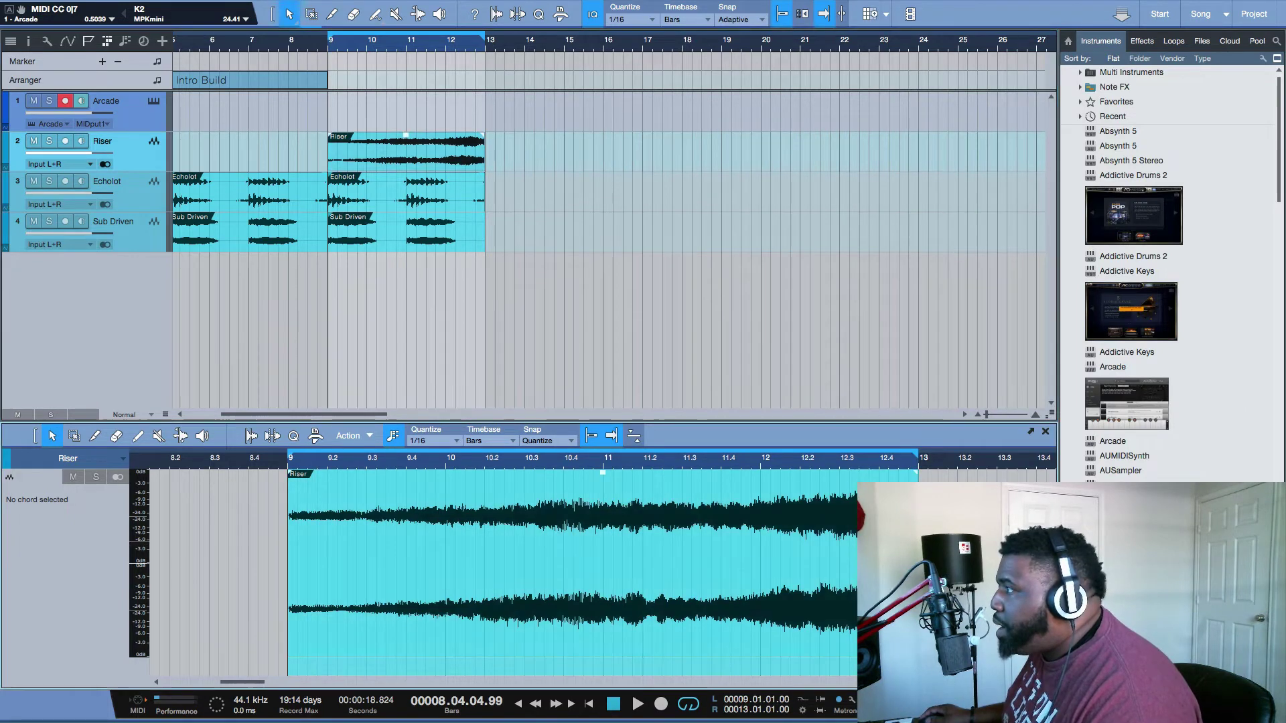
drag(483, 147, 475, 148)
key(space)
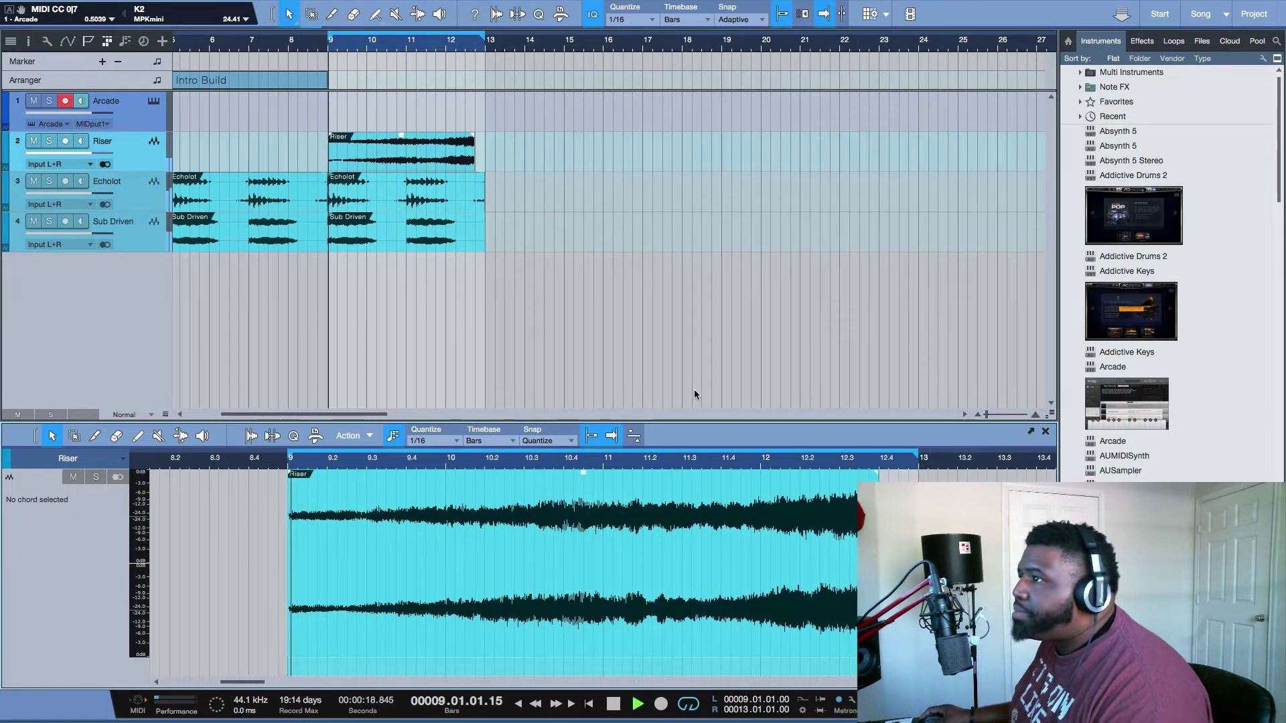
drag(502, 191, 475, 231)
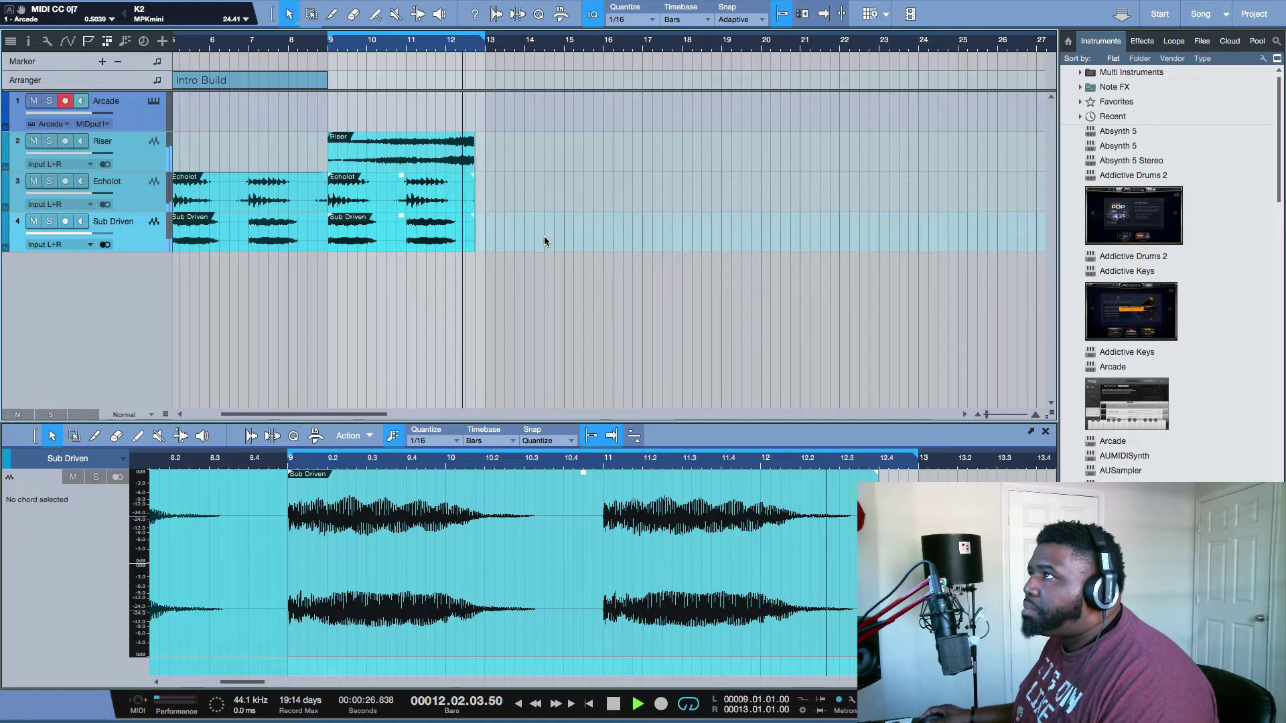
- Stop playback and add a fade-in to the Riser clip from bar 9 to just past bar 11
key(space)
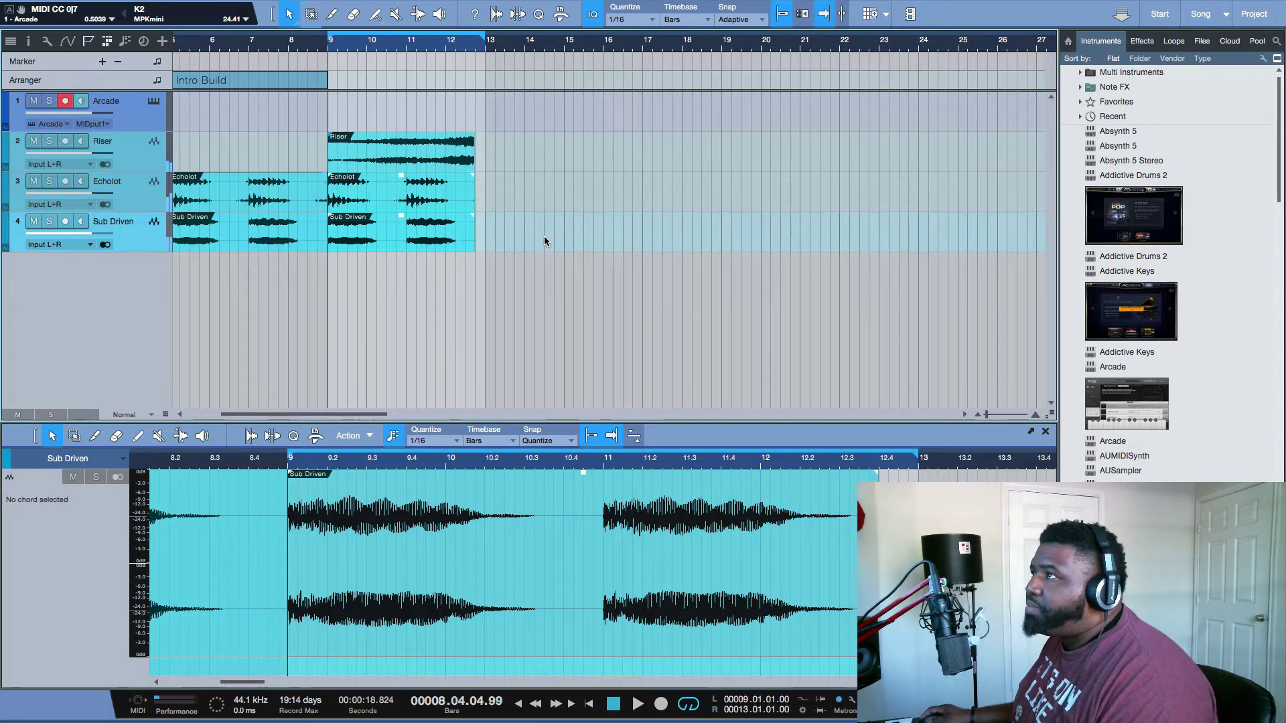
click(348, 144)
drag(331, 136, 422, 144)
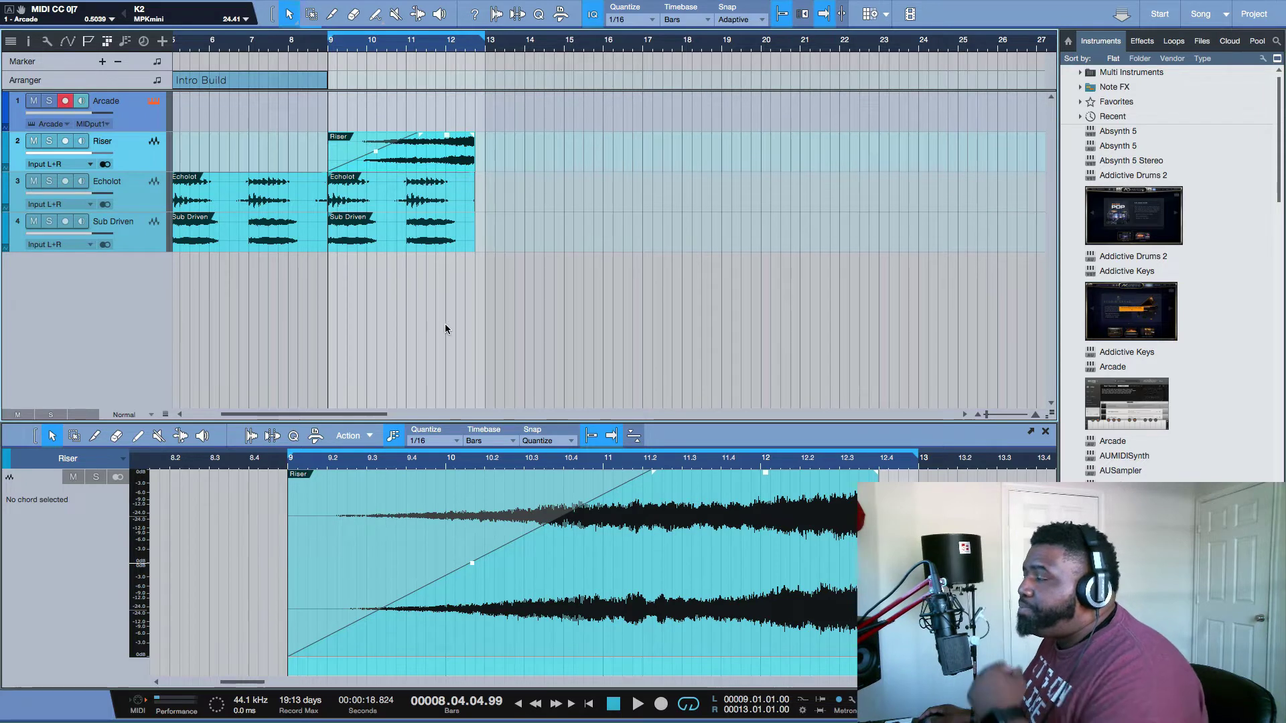
- Reopen Arcade's kit browser, replace the riser filter with percussive and load the Sub Shots kit
key(F11)
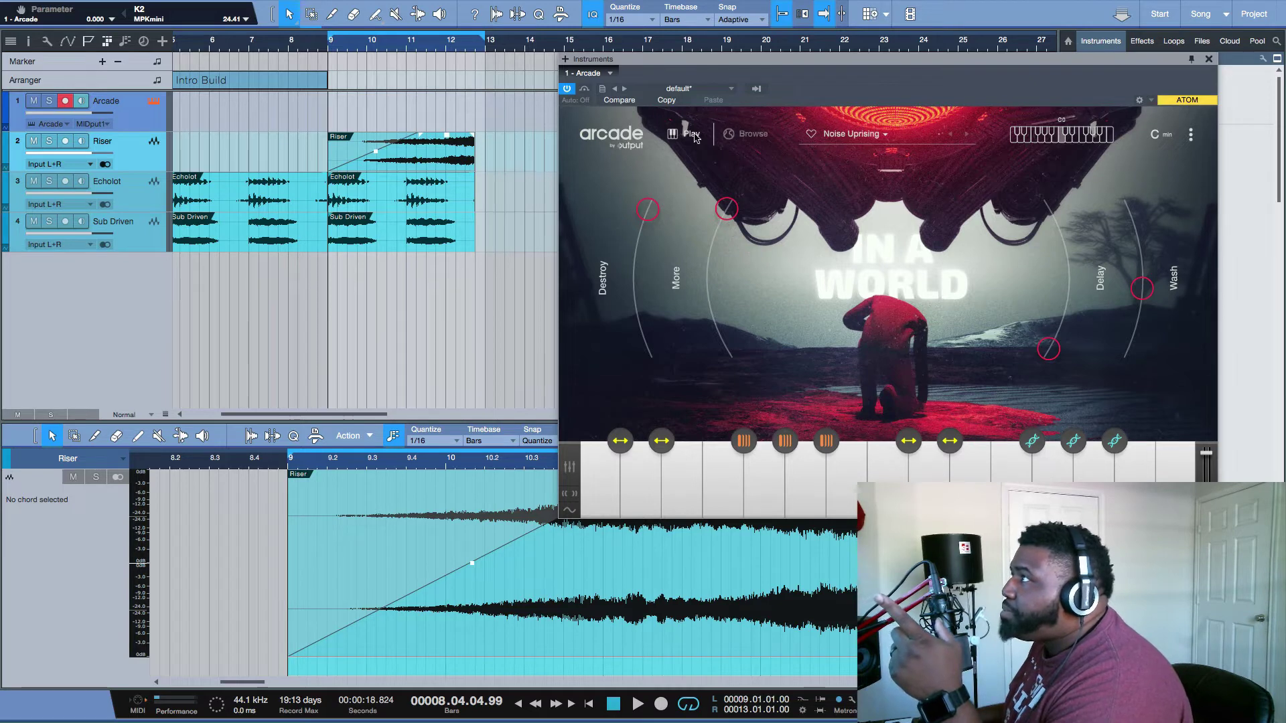
click(746, 134)
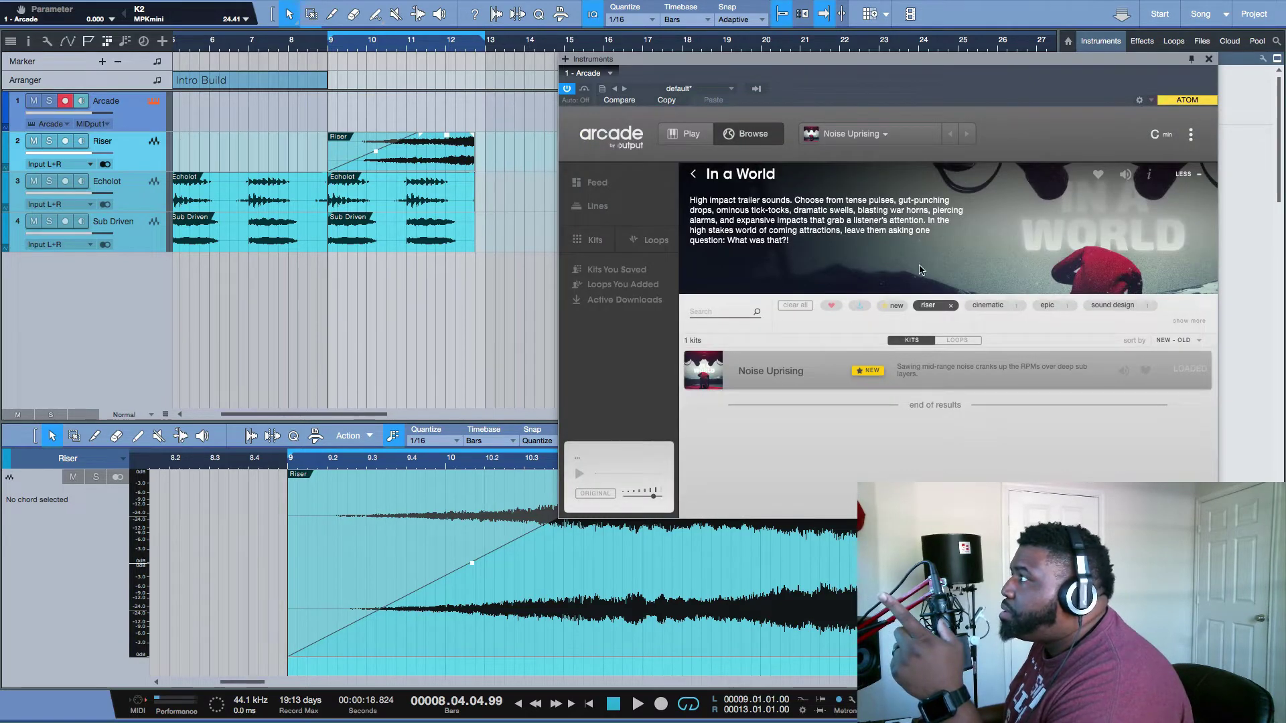
click(951, 305)
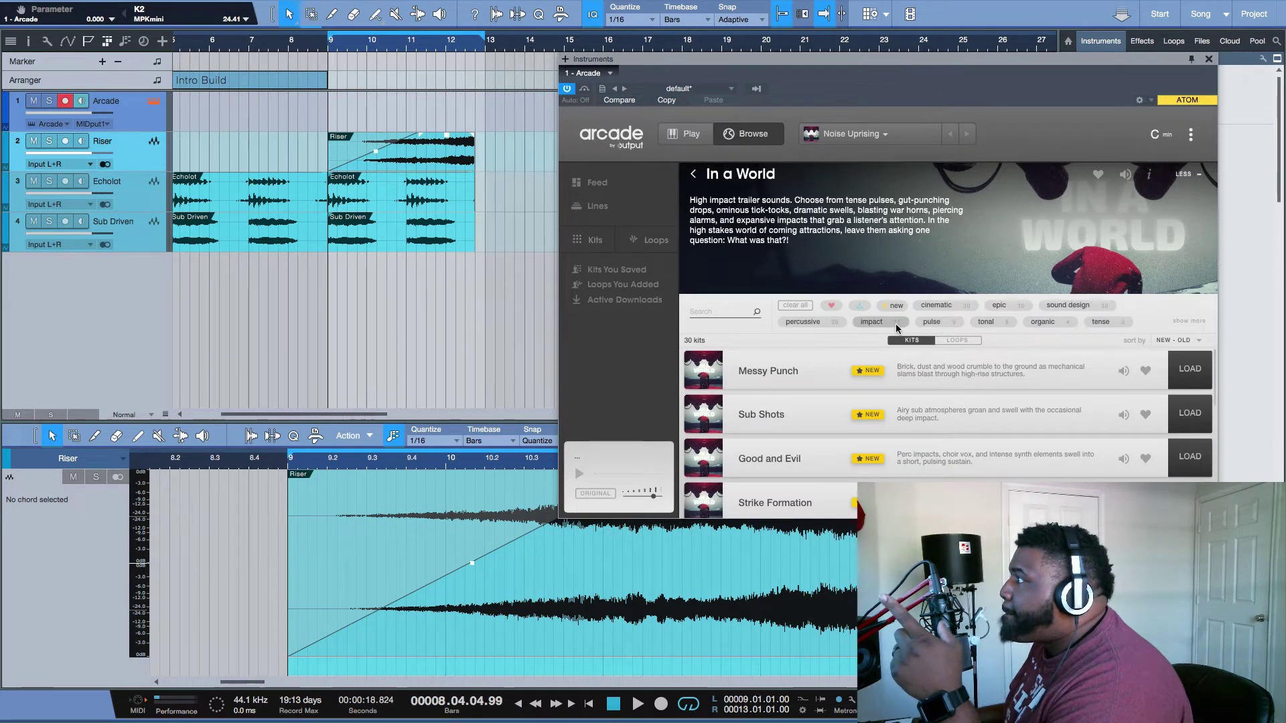
click(803, 323)
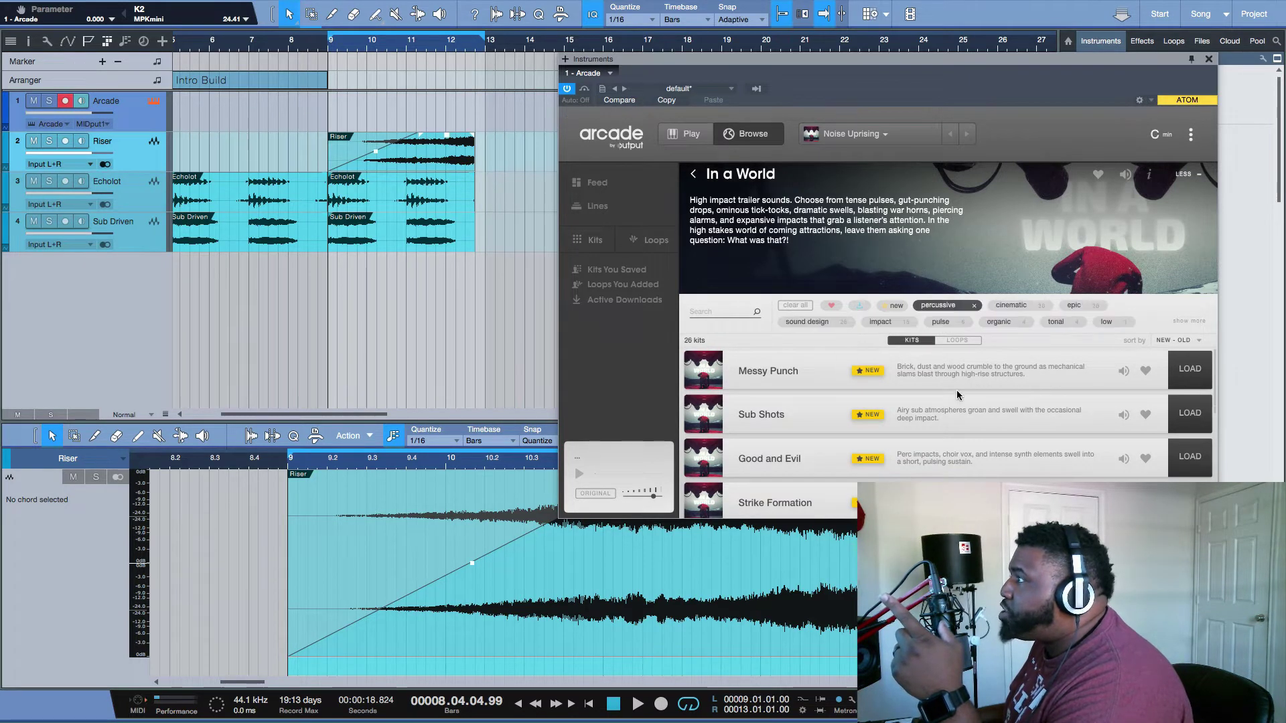
click(1190, 413)
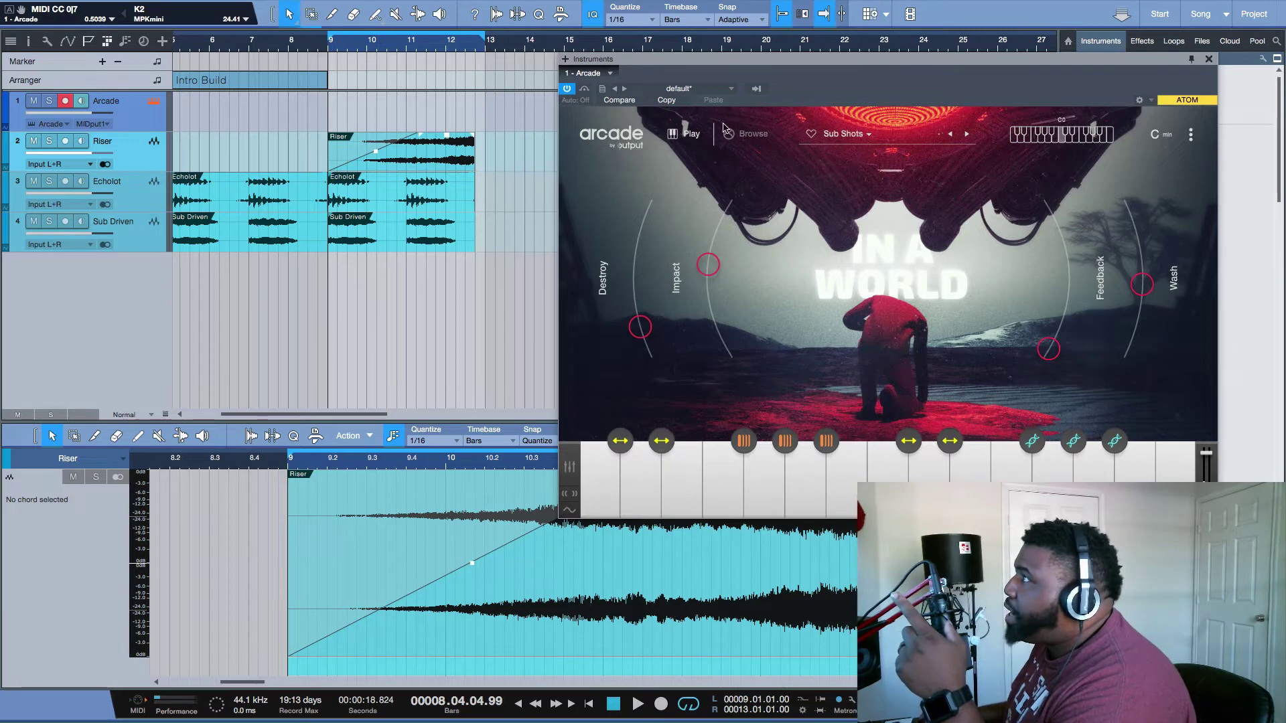
- Look further through the percussive In a World kits and load Tick Tick BOOM
click(749, 133)
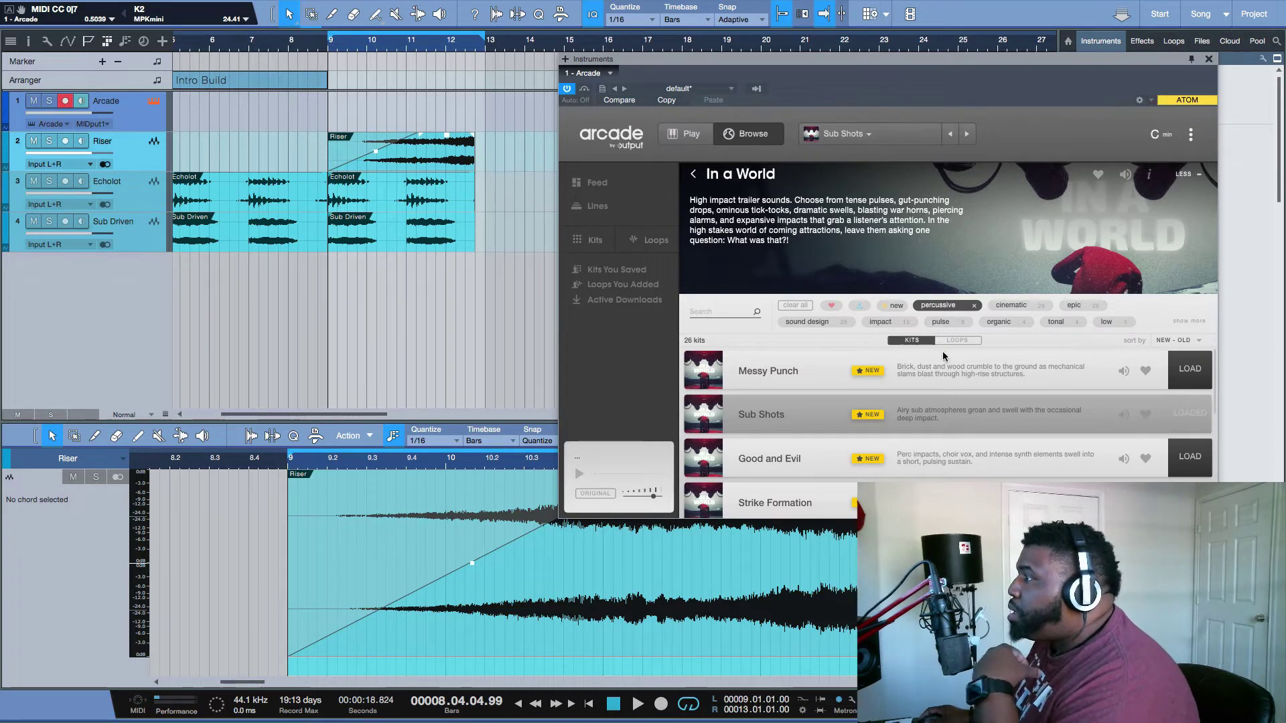
scroll(971, 437, down, 3)
scroll(970, 437, down, 5)
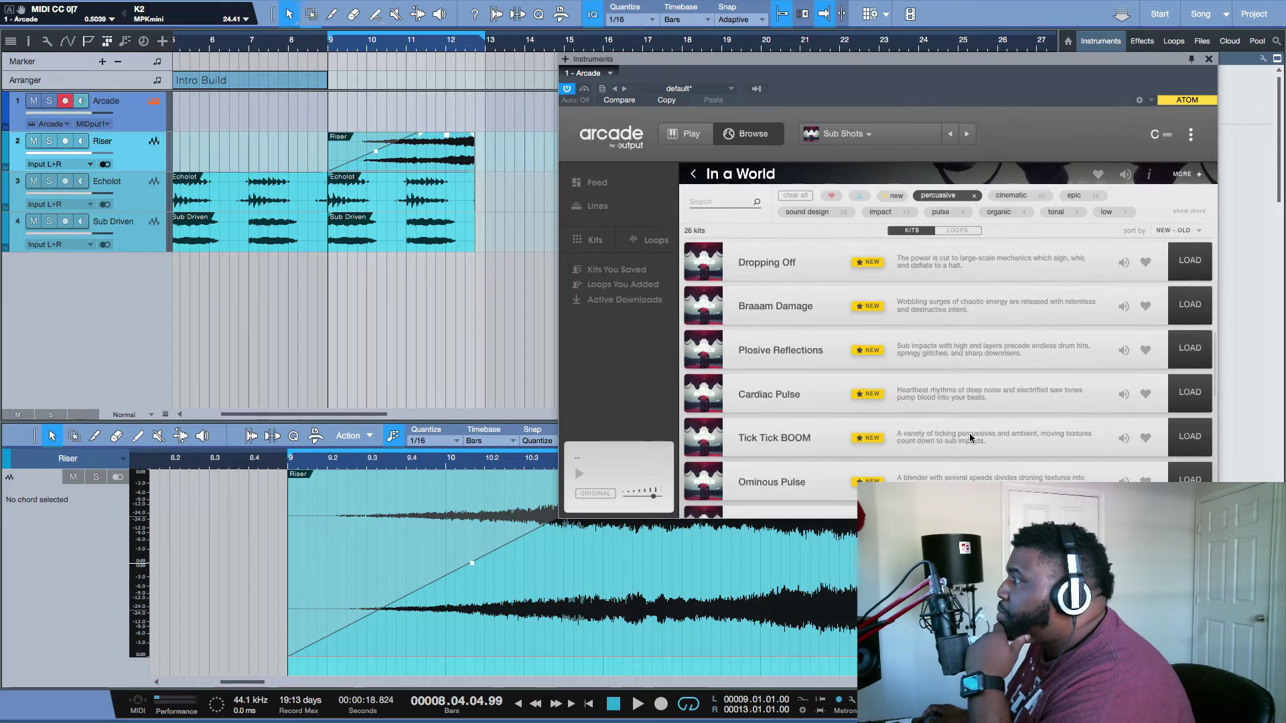
click(1182, 437)
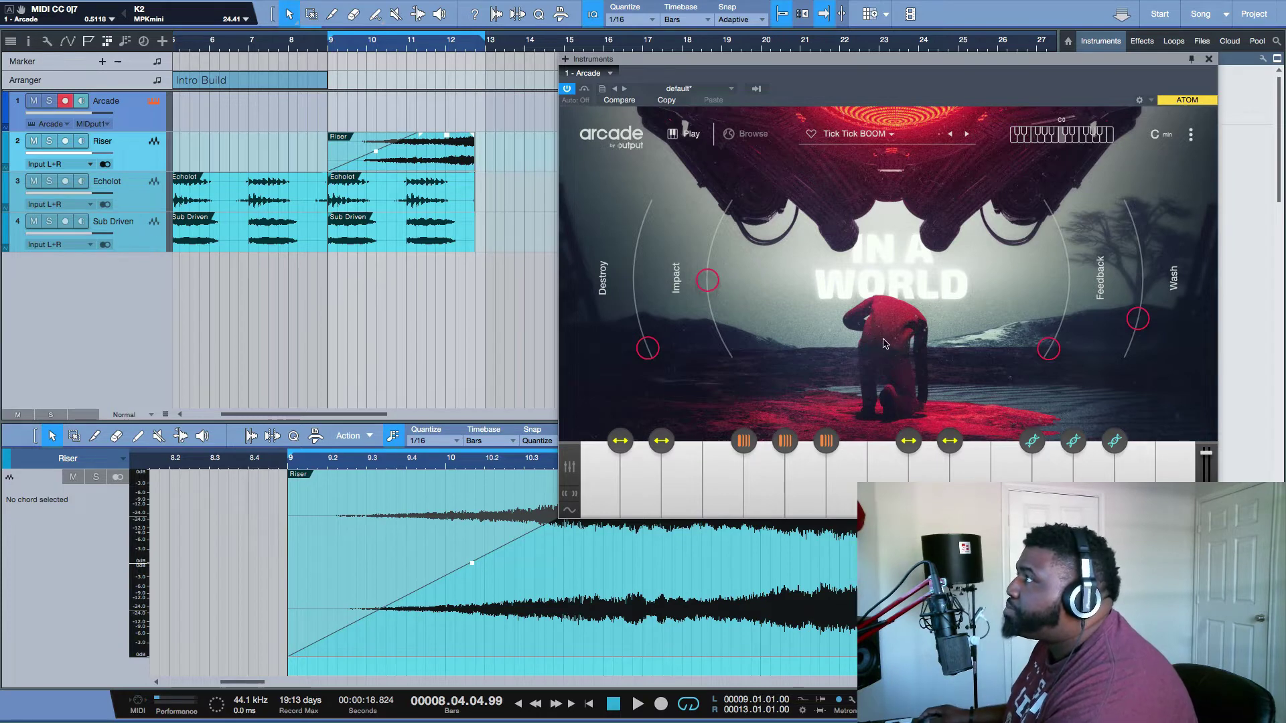
- Load the Plosive Reflections kit and audition it over the bars 9 to 13 loop
click(732, 136)
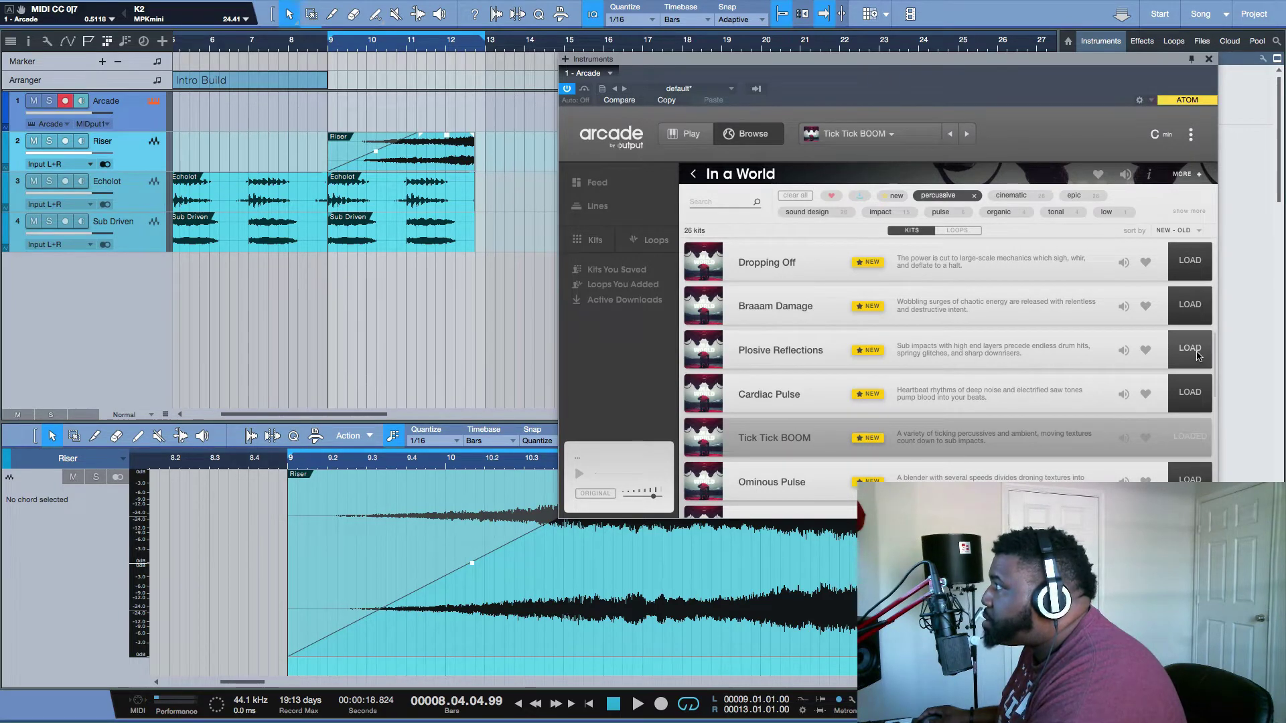
click(1186, 349)
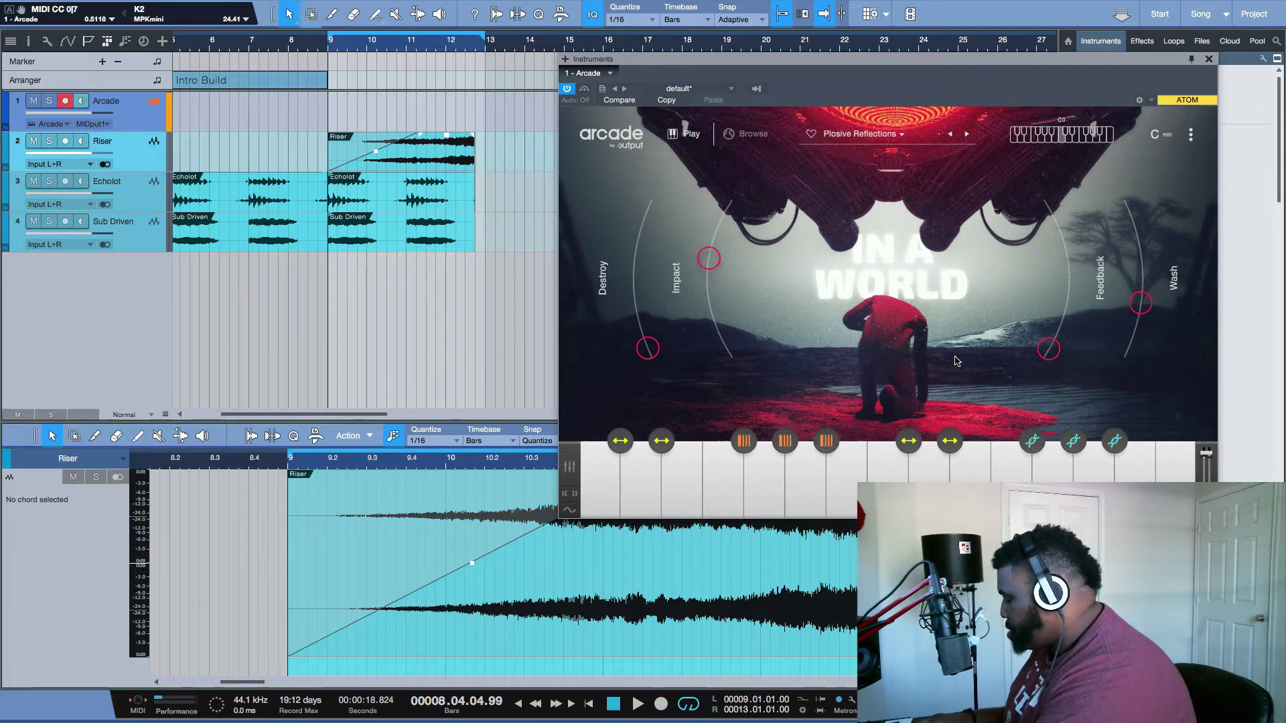
key(space)
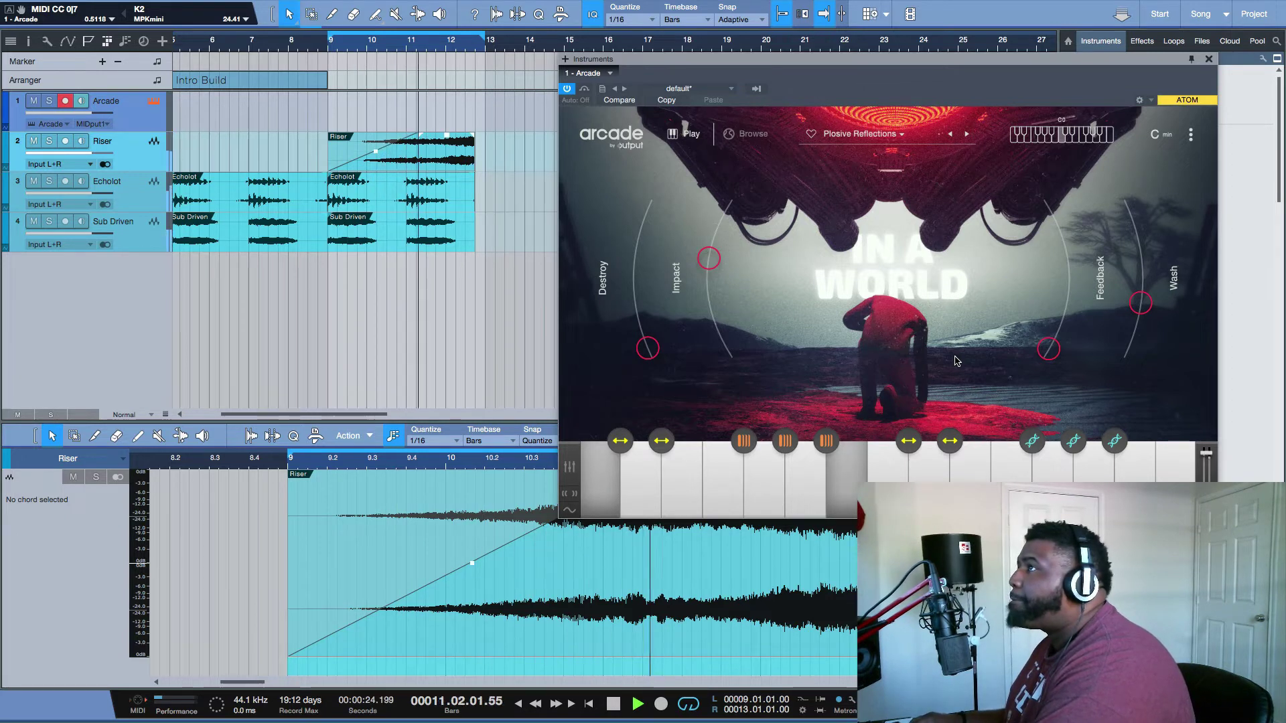
key(space)
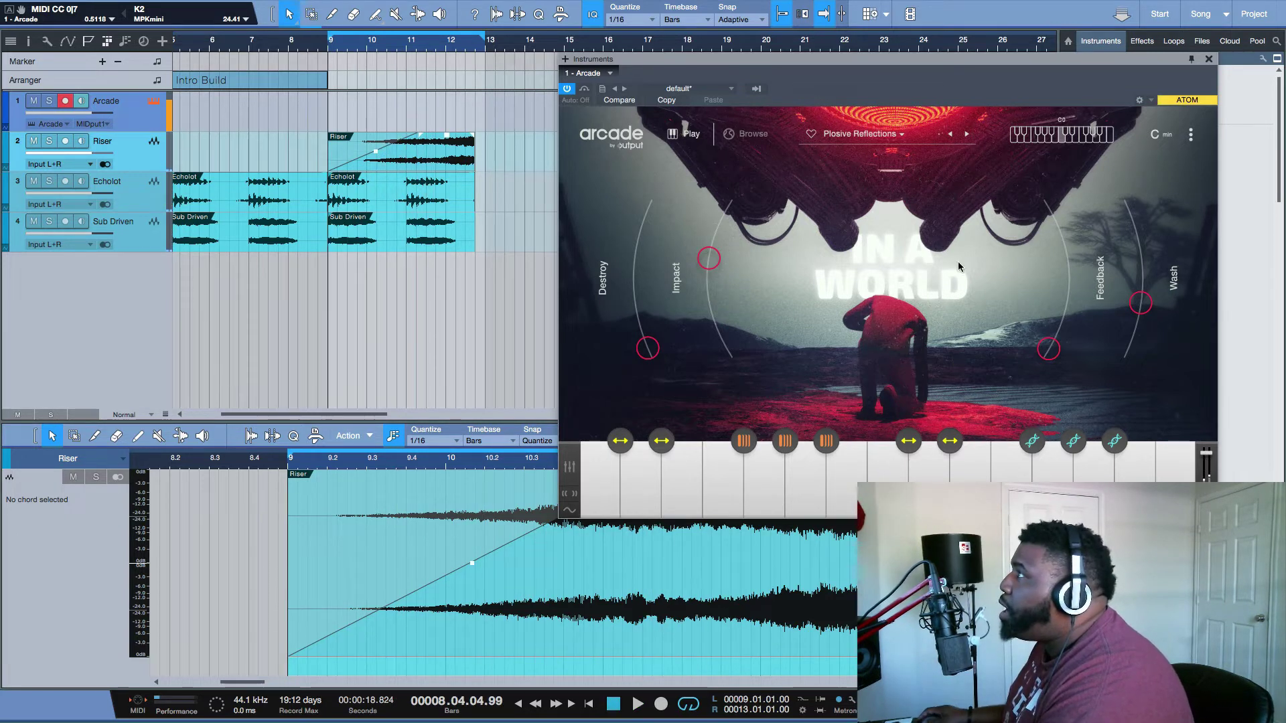
- Reopen Arcade's browser and examine the rest of the percussive In a World kits for another sound
click(744, 135)
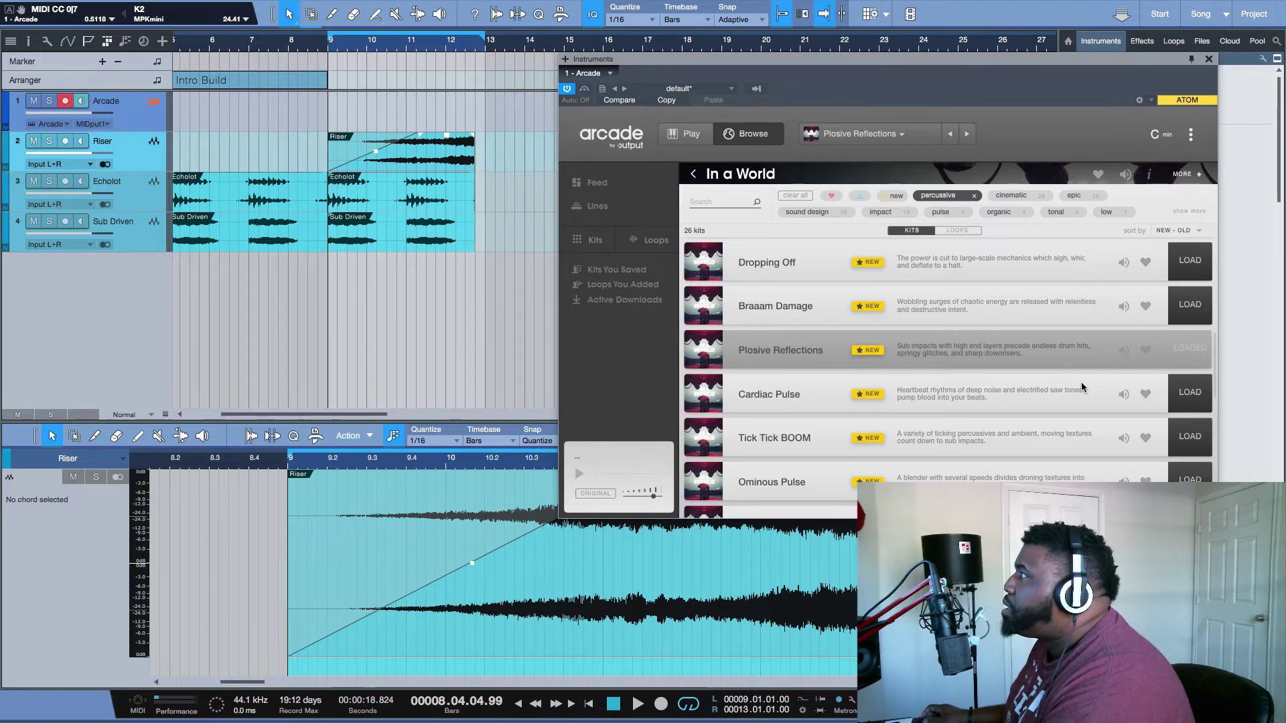
scroll(1079, 386, down, 2)
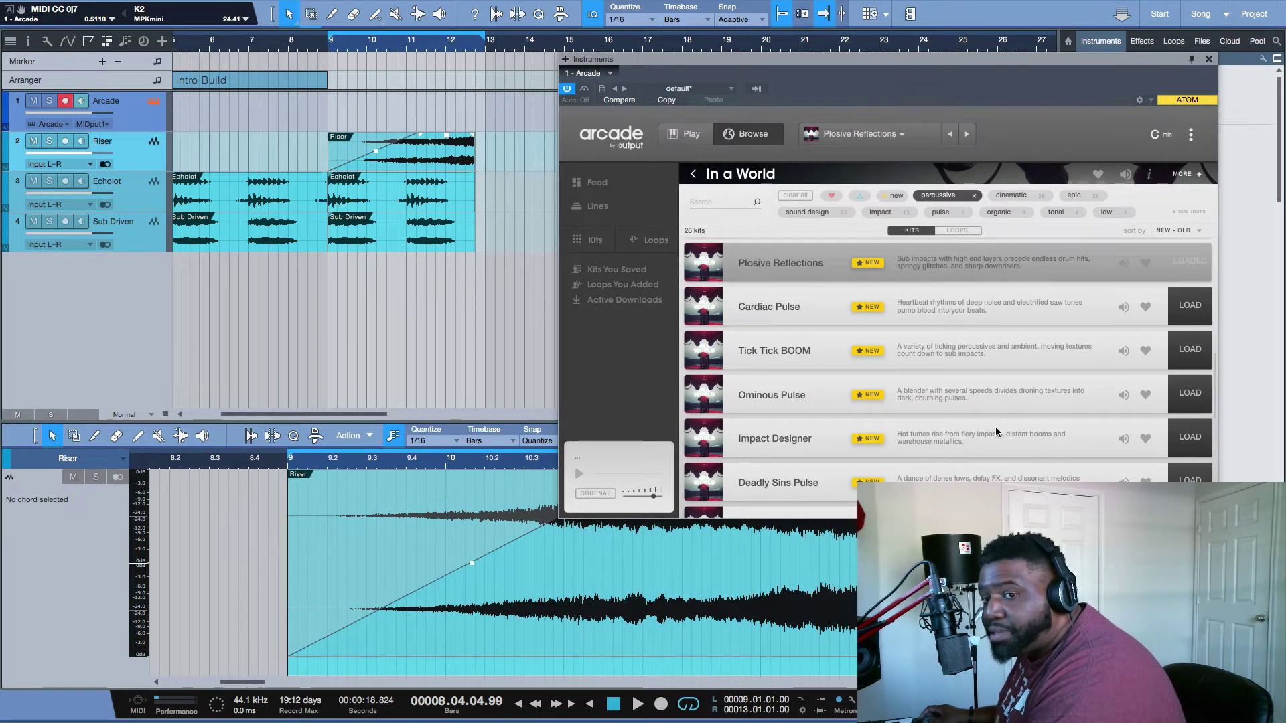
scroll(1002, 440, down, 2)
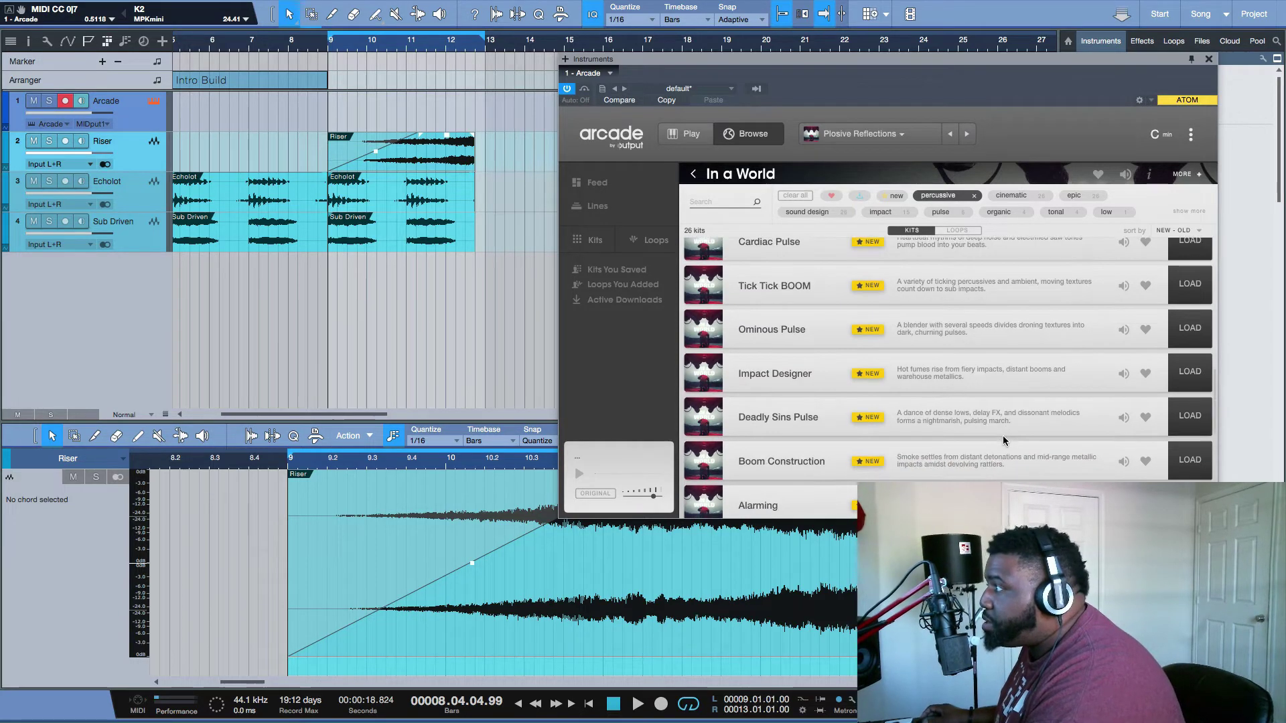
scroll(1002, 440, down, 1)
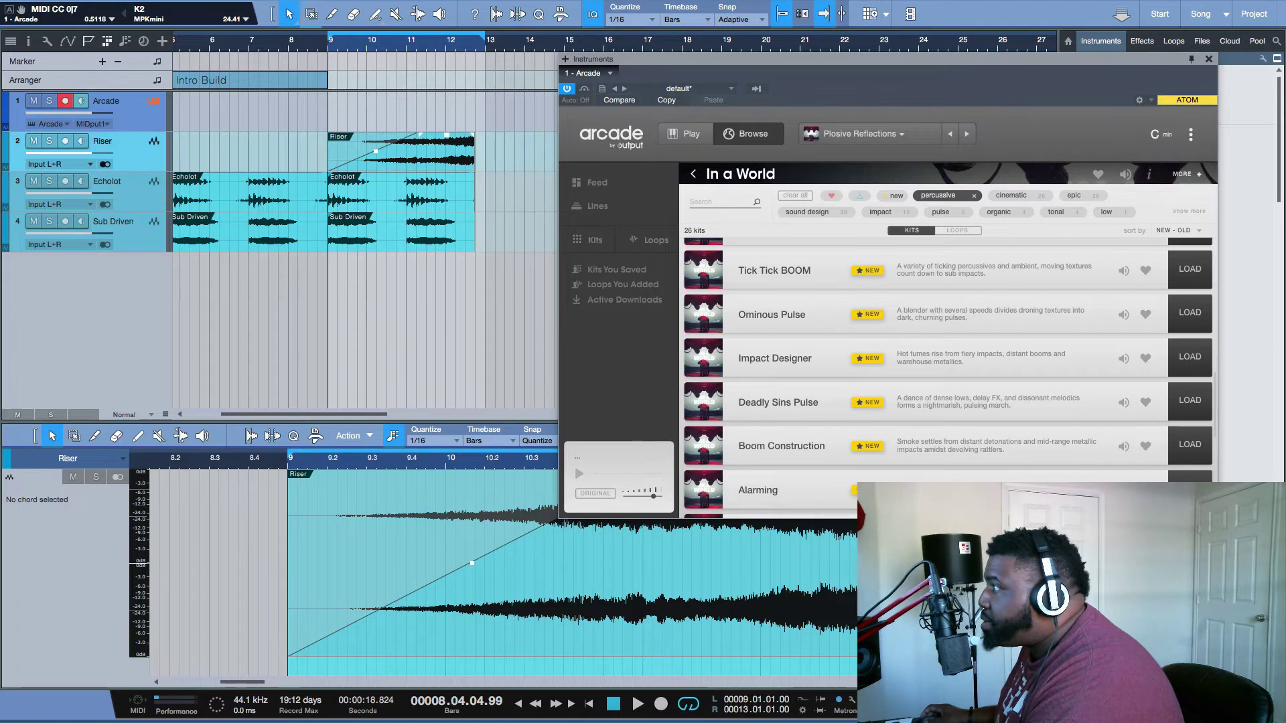
scroll(950, 377, down, 3)
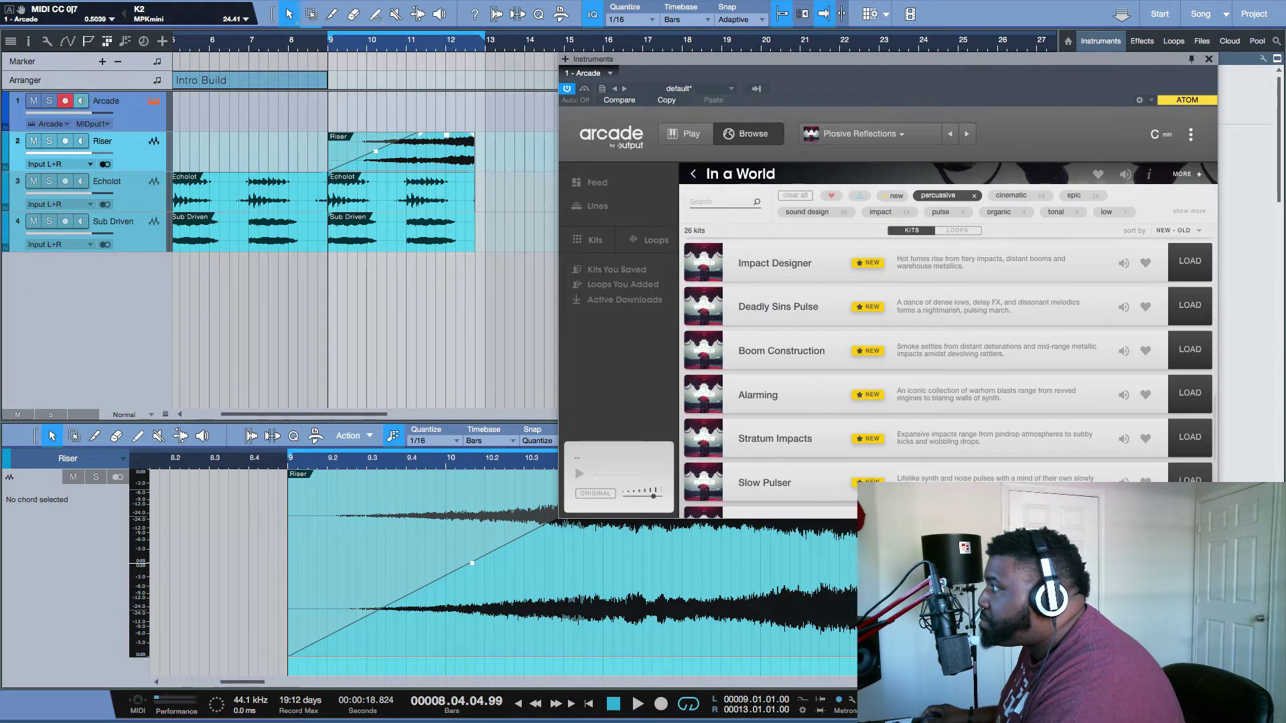
scroll(949, 378, down, 6)
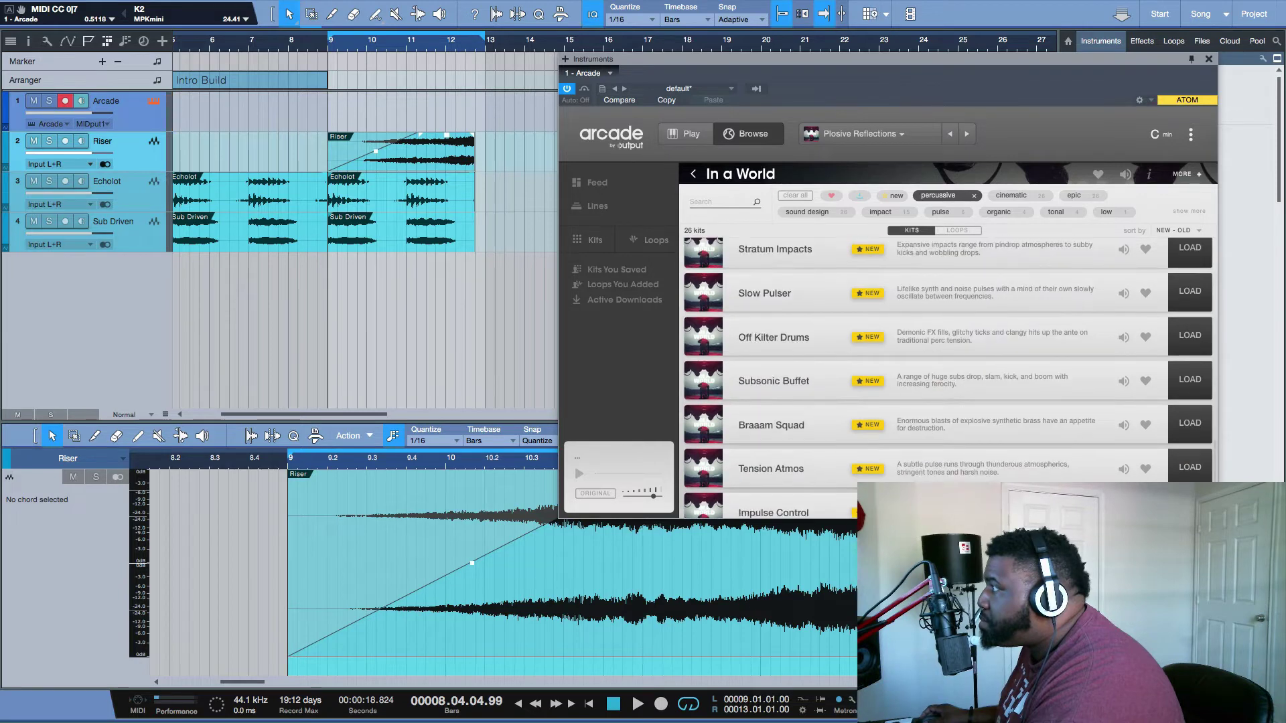
scroll(950, 378, down, 1)
scroll(947, 372, down, 3)
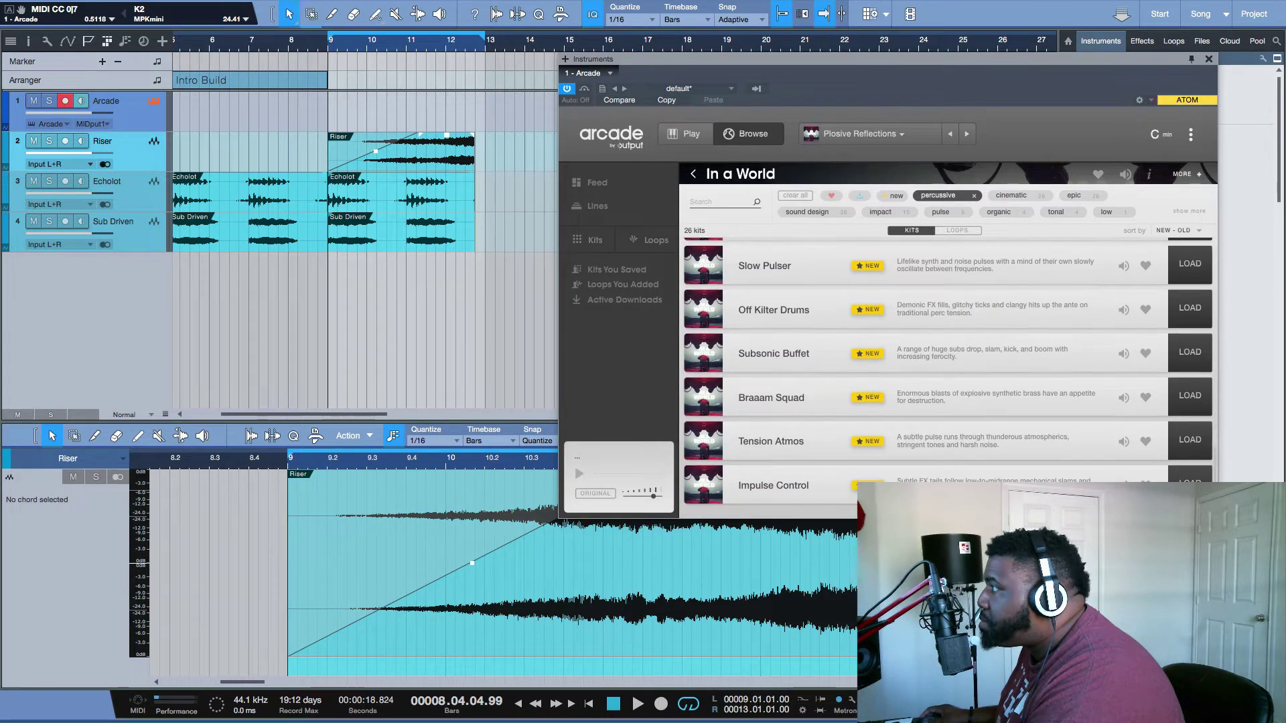
scroll(948, 372, up, 10)
scroll(948, 376, up, 5)
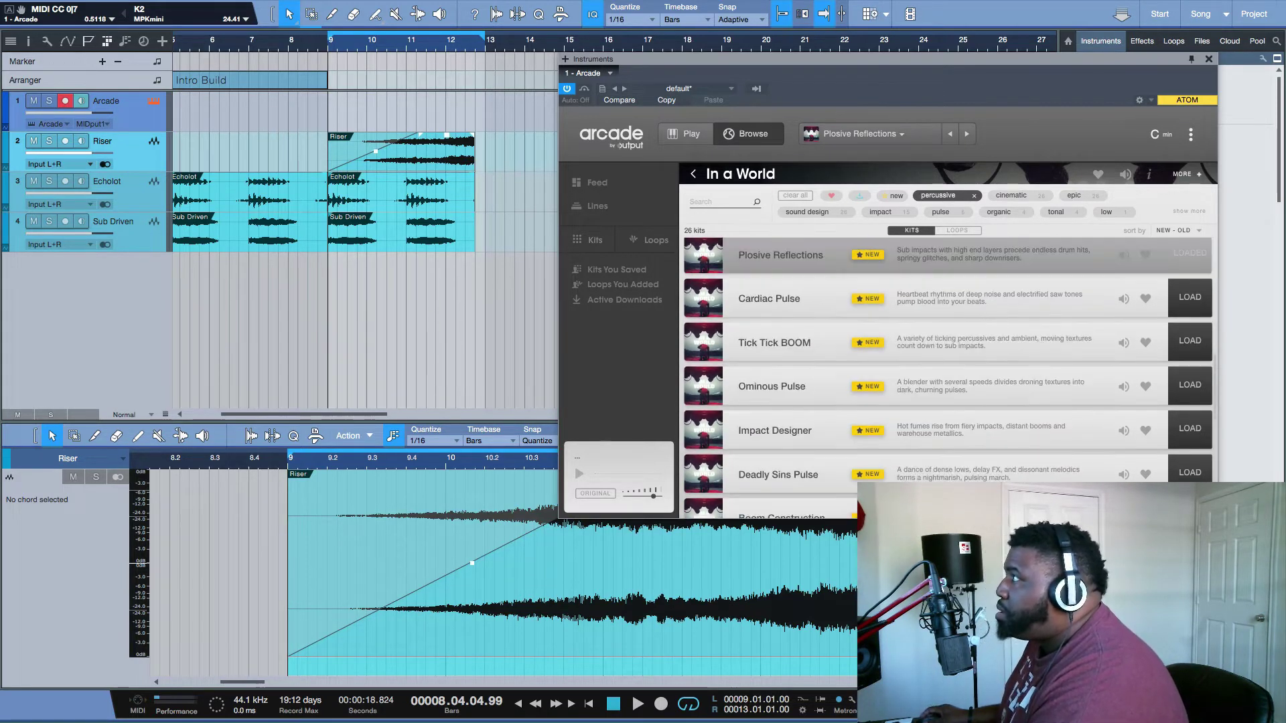
scroll(948, 375, up, 2)
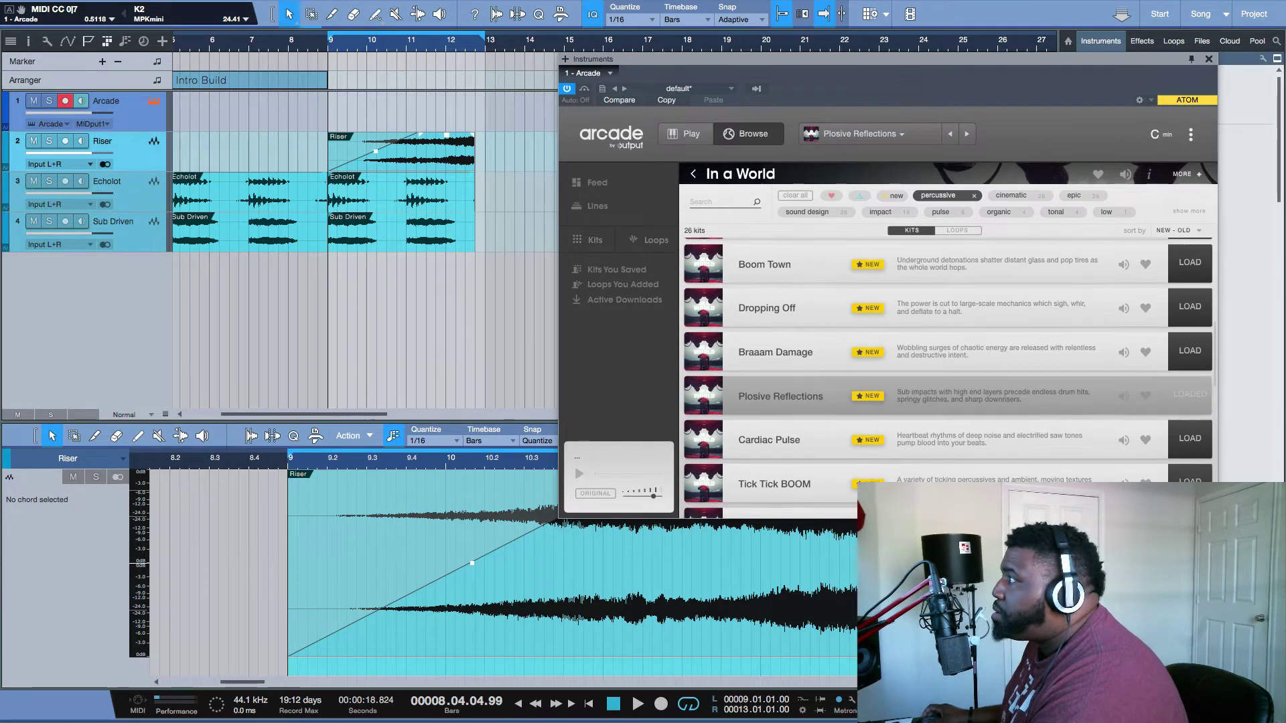
scroll(948, 375, up, 2)
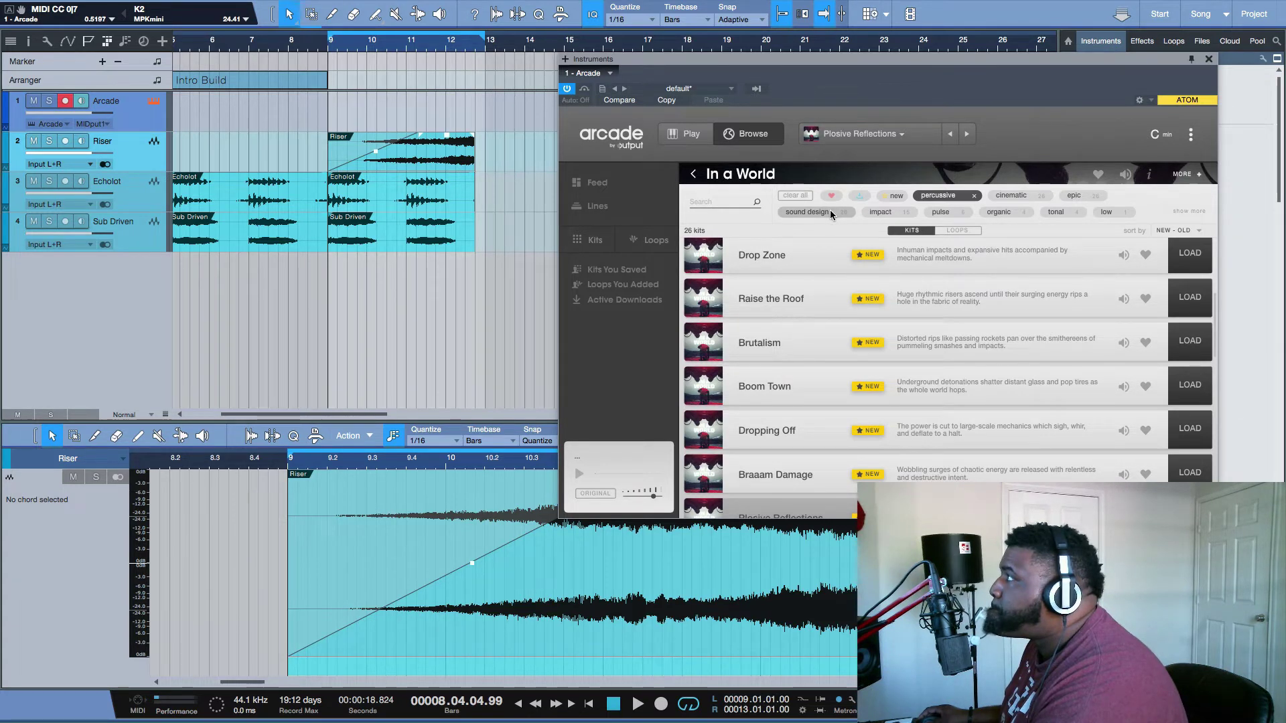
- Add the cinematic and sound design filters to the kit list and load the Brutalism kit
click(987, 194)
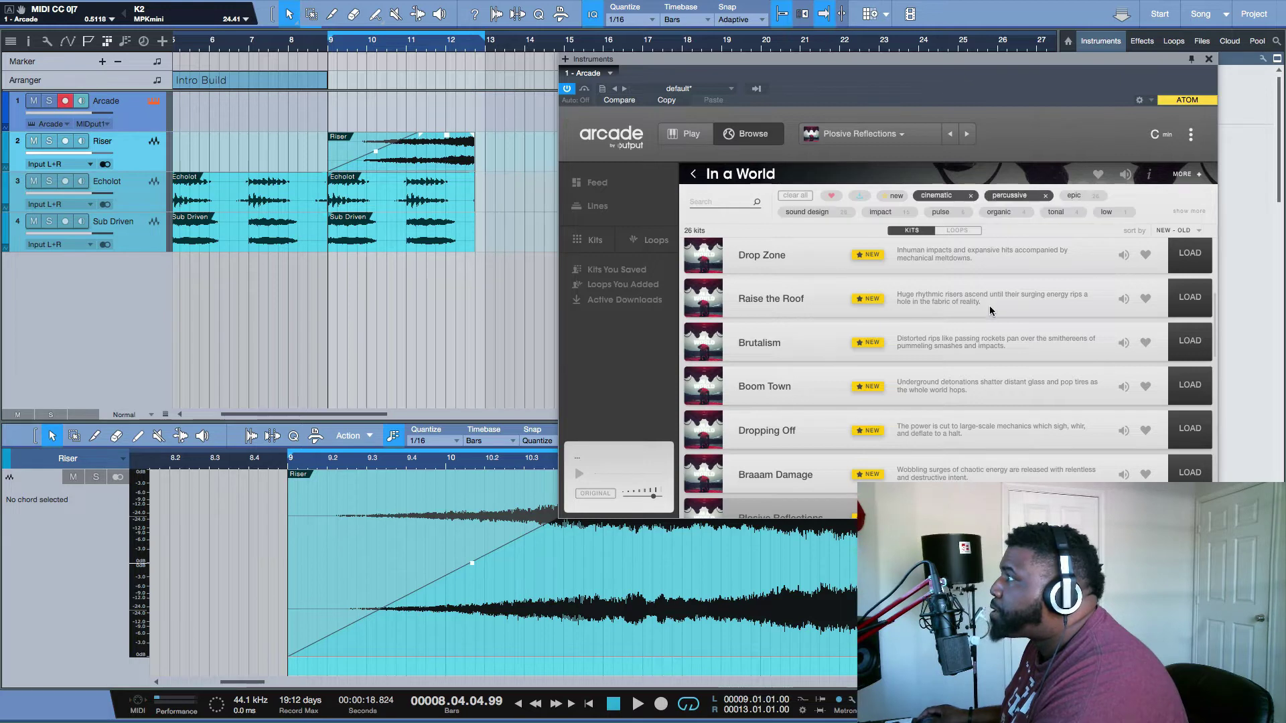
click(813, 213)
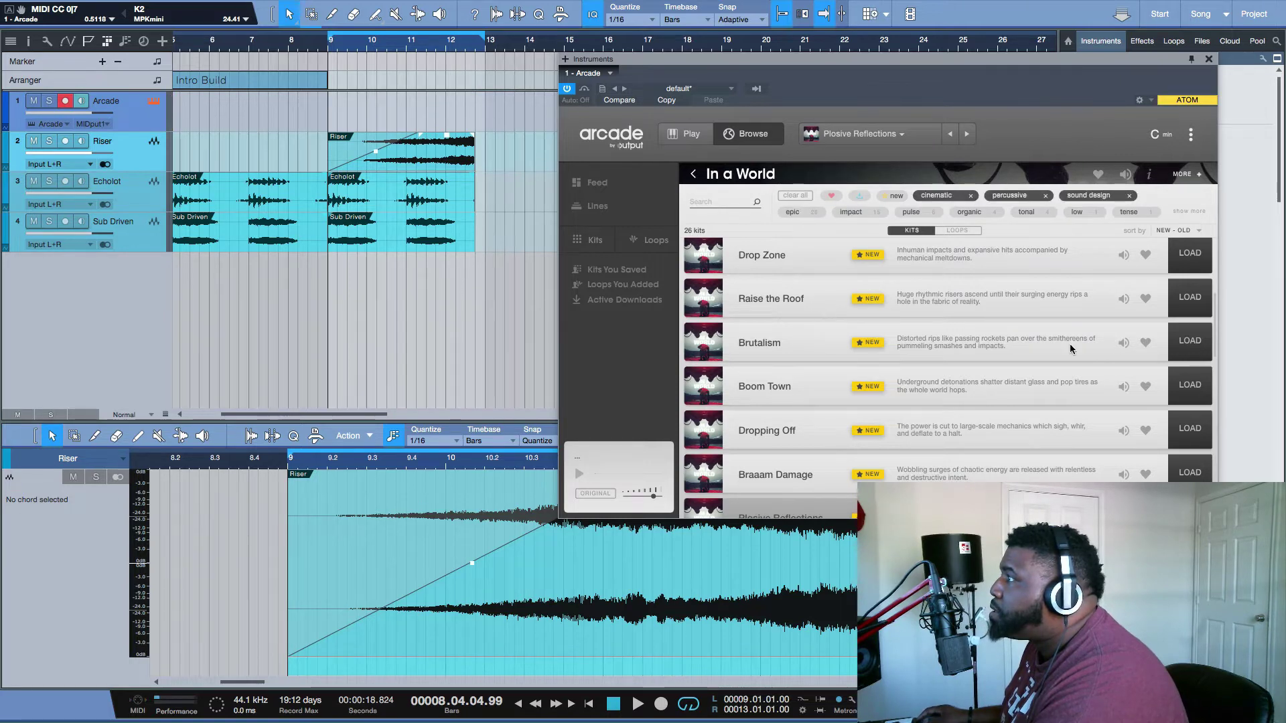
click(1191, 340)
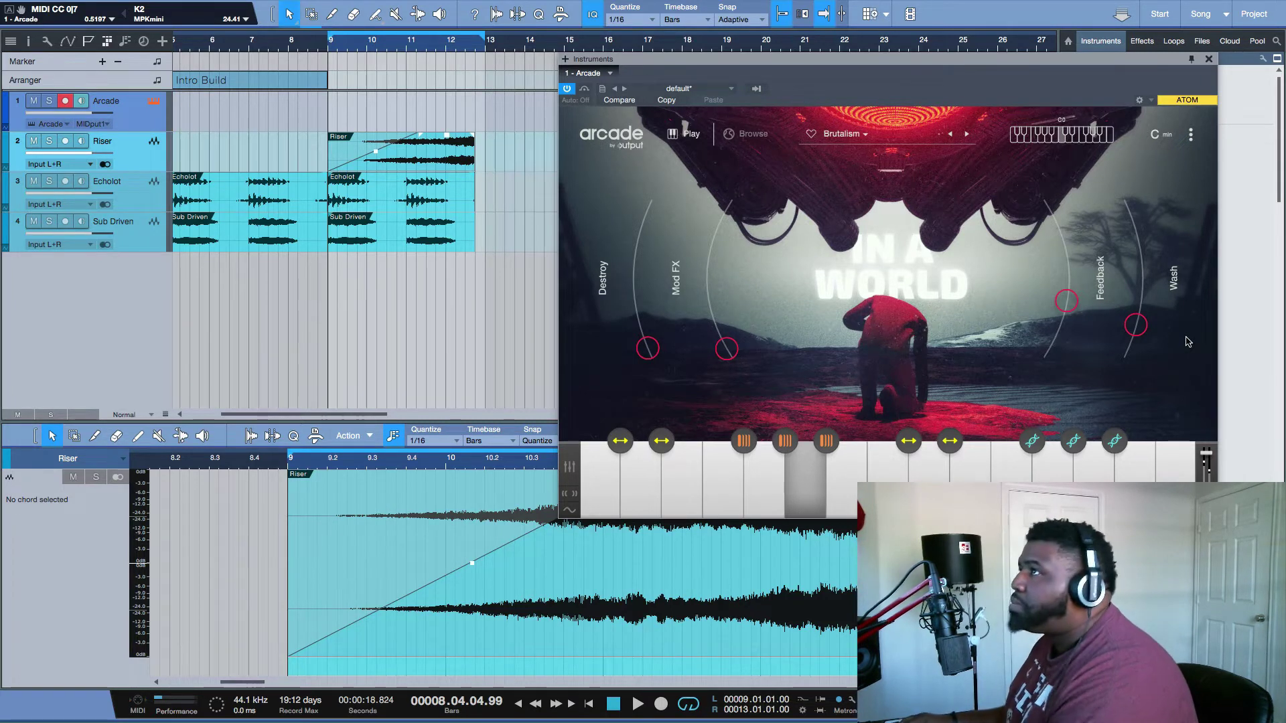
- Record a Brutalism part on the Arcade instrument track over the bars 9 to 13 loop and select the recorded clip
key(space)
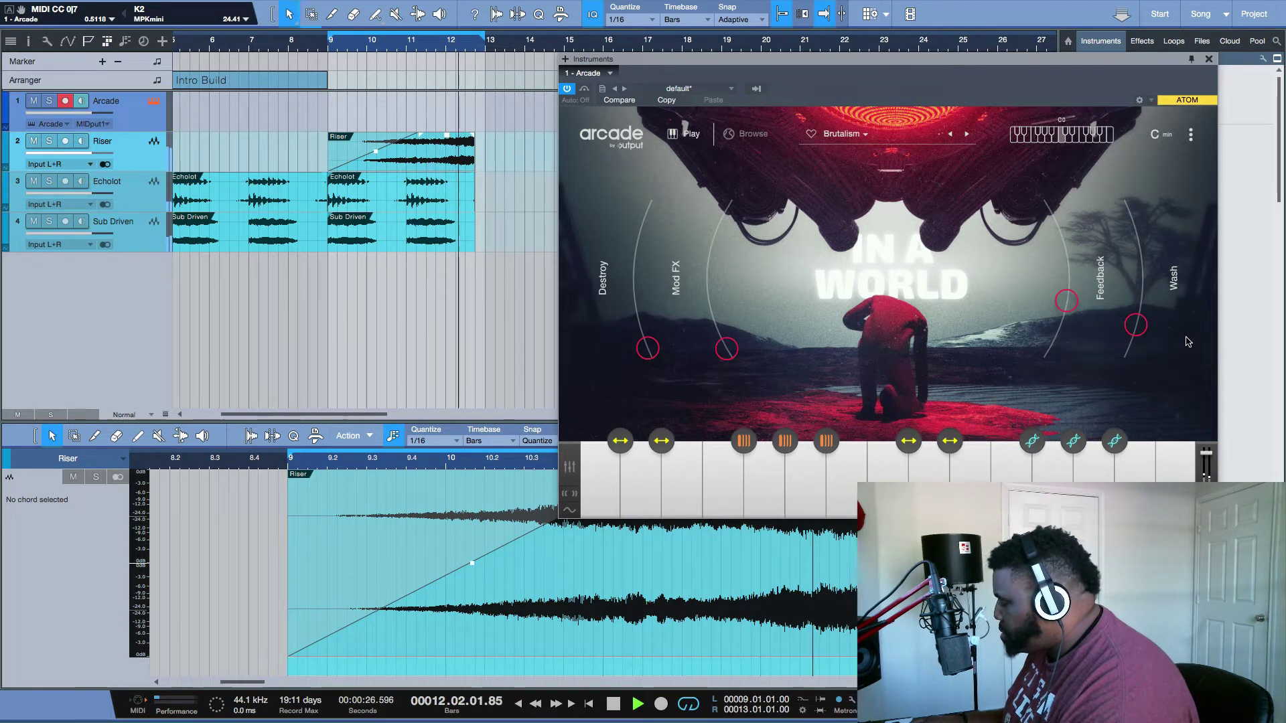
key(KP_Multiply)
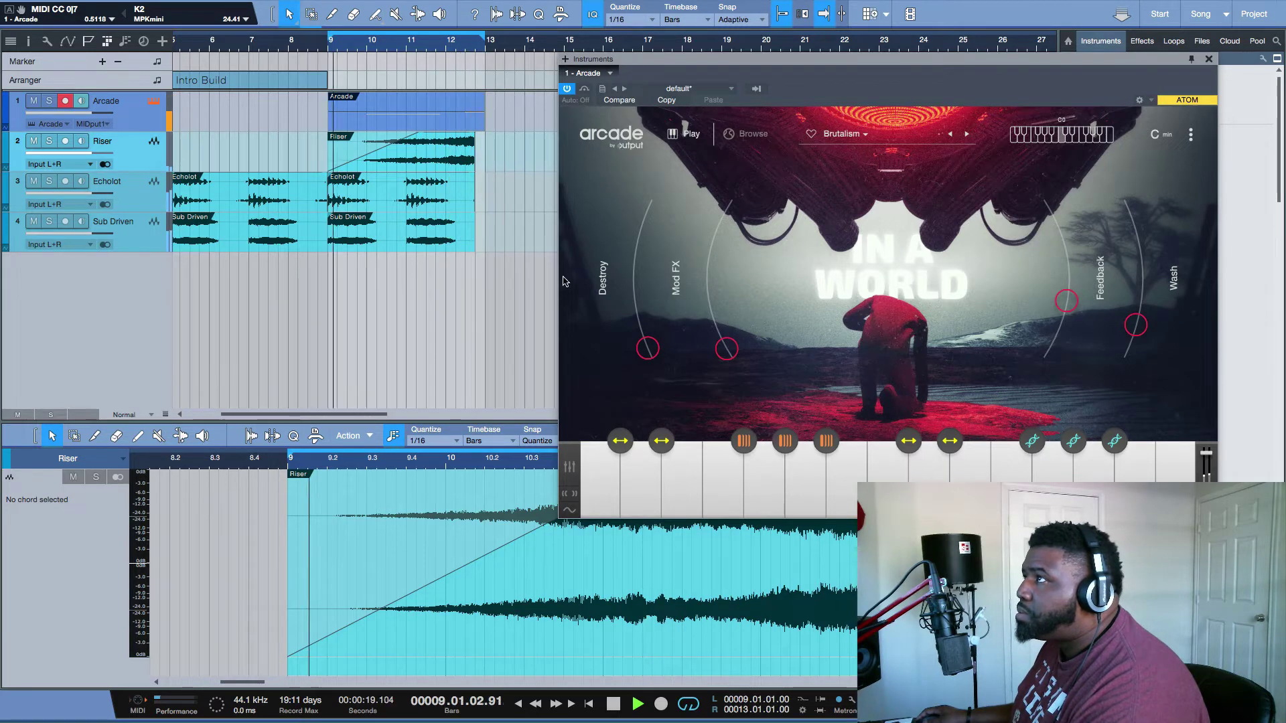
click(416, 115)
key(space)
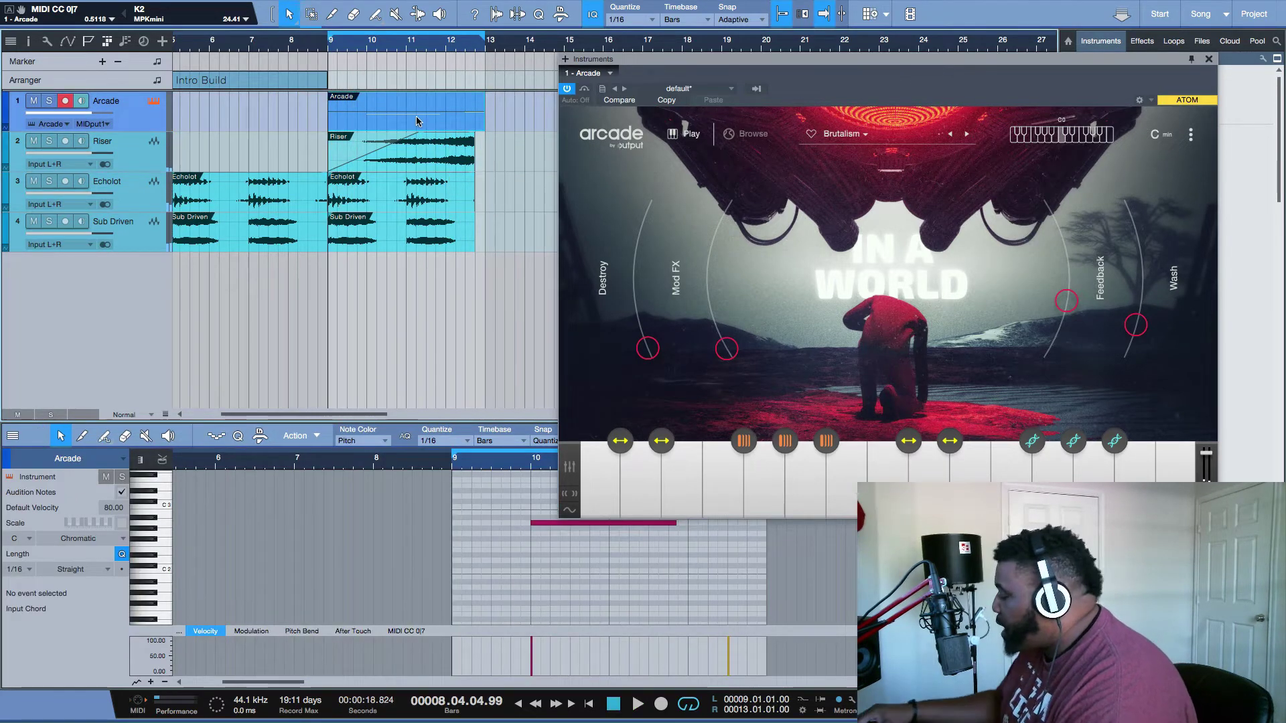
- Play back the recorded part with the Destroy and Mod FX macros raised, and bounce the clip to a new audio track
key(space)
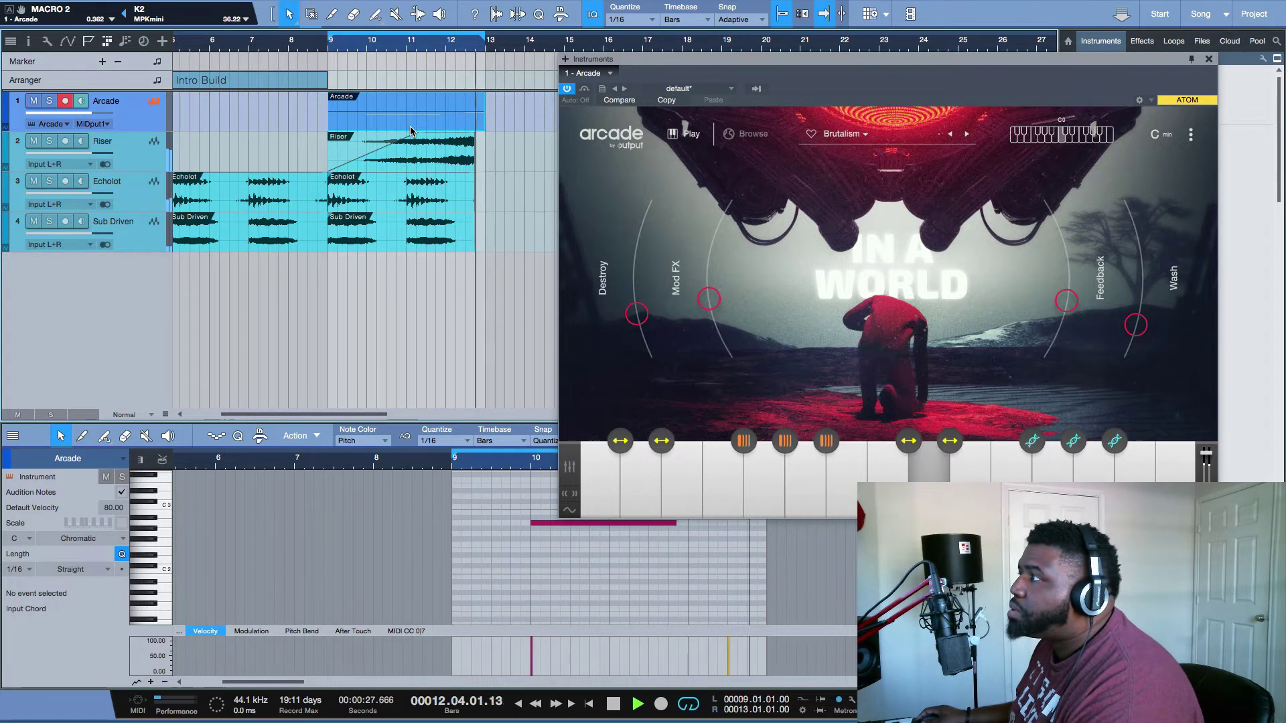
key(space)
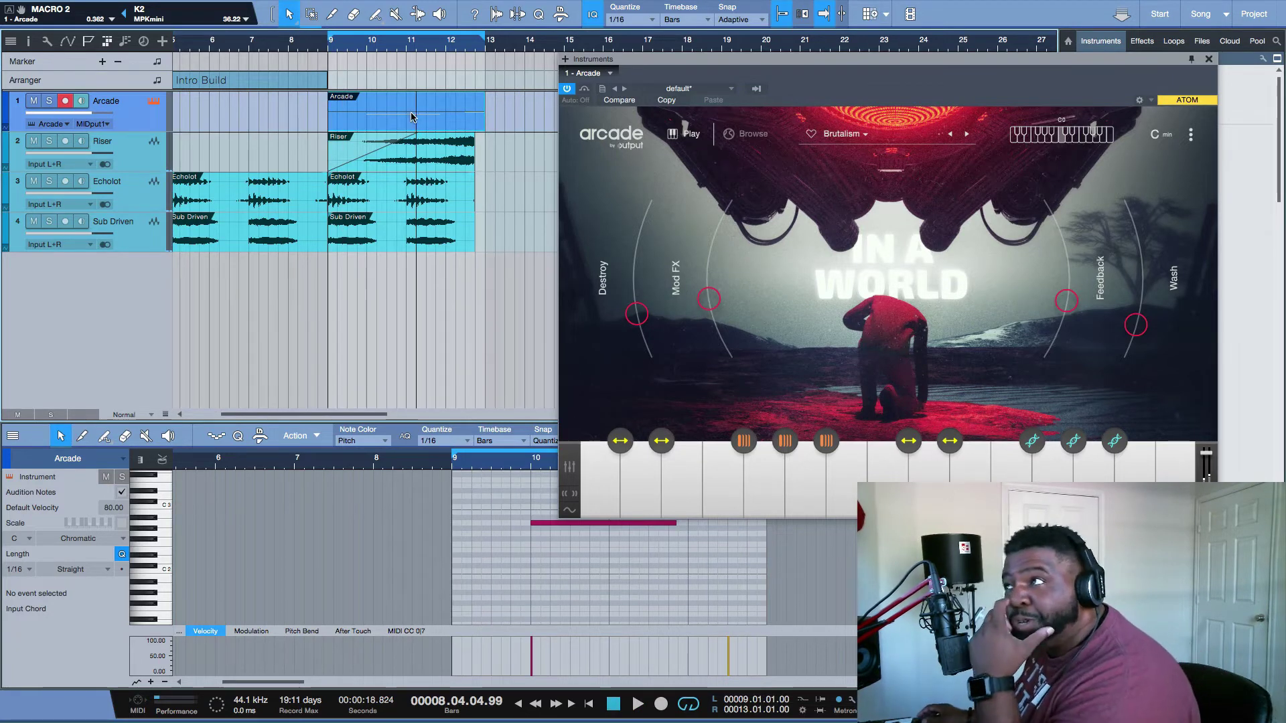
key(s)
key(ctrl+b)
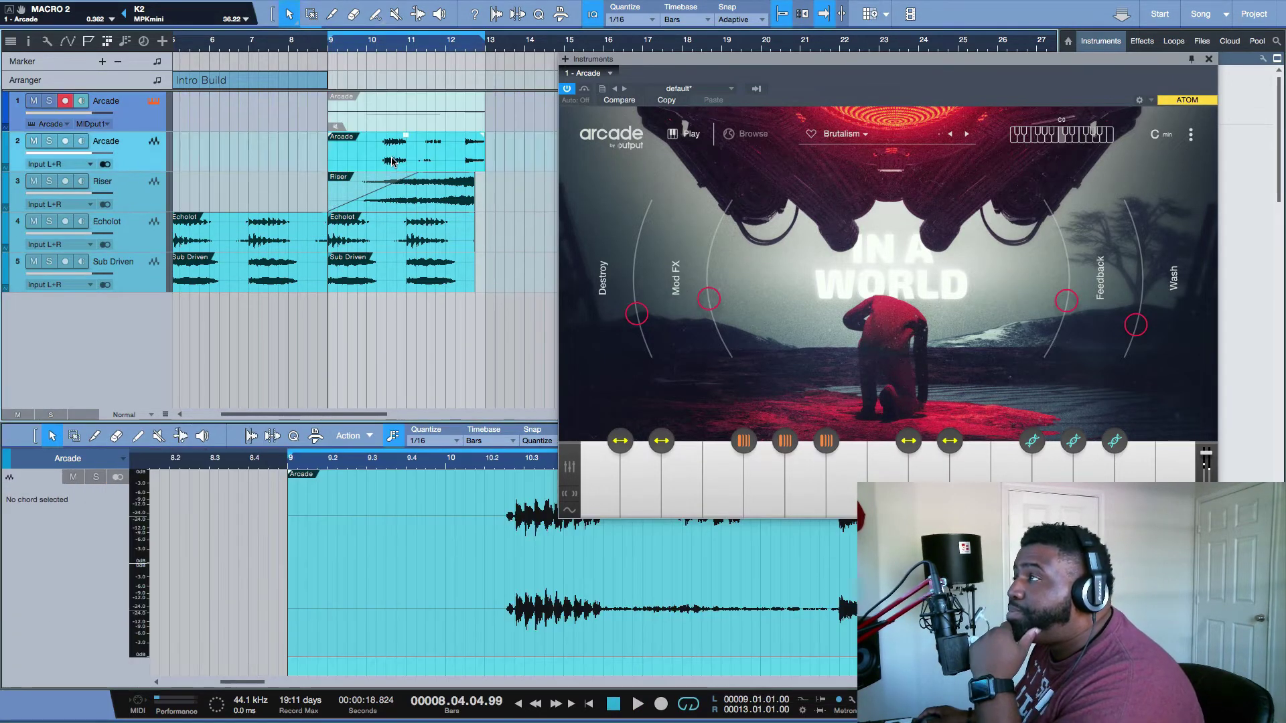
- Trim the Riser clip's start to about beat 4 of bar 10 and bend its fade-in into a slower-rising curve
click(393, 198)
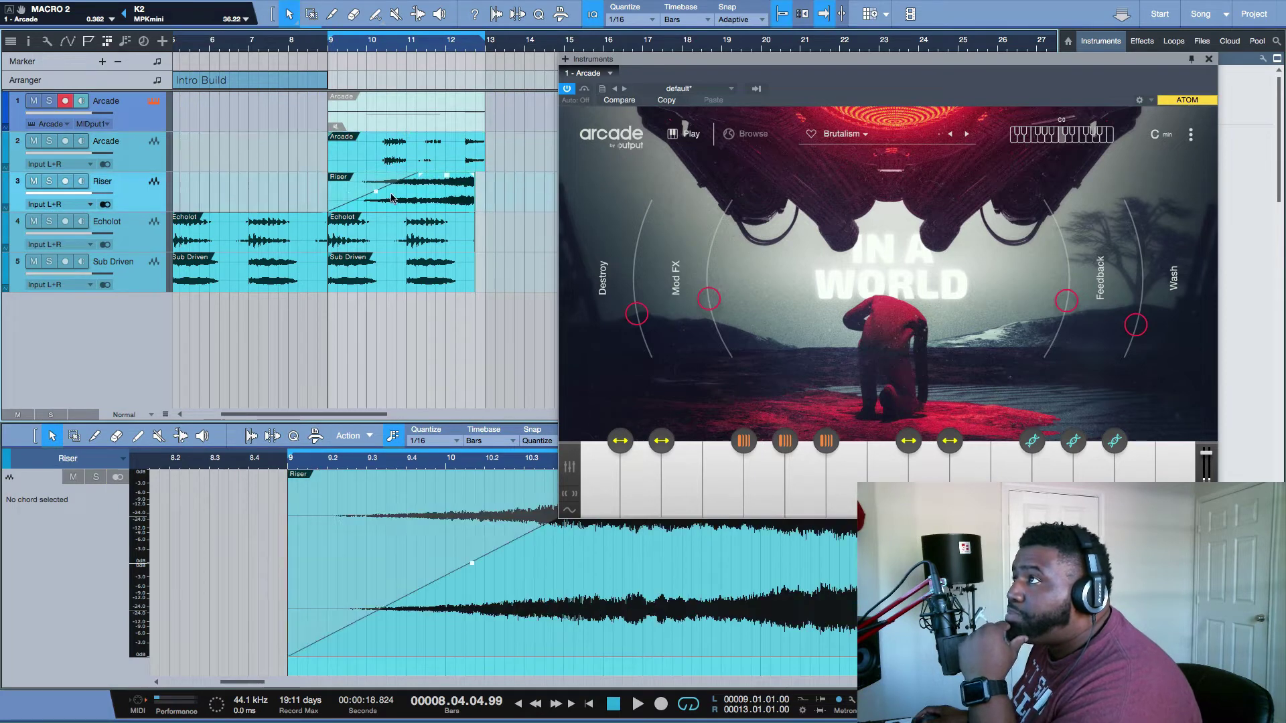
drag(327, 195, 388, 194)
key(space)
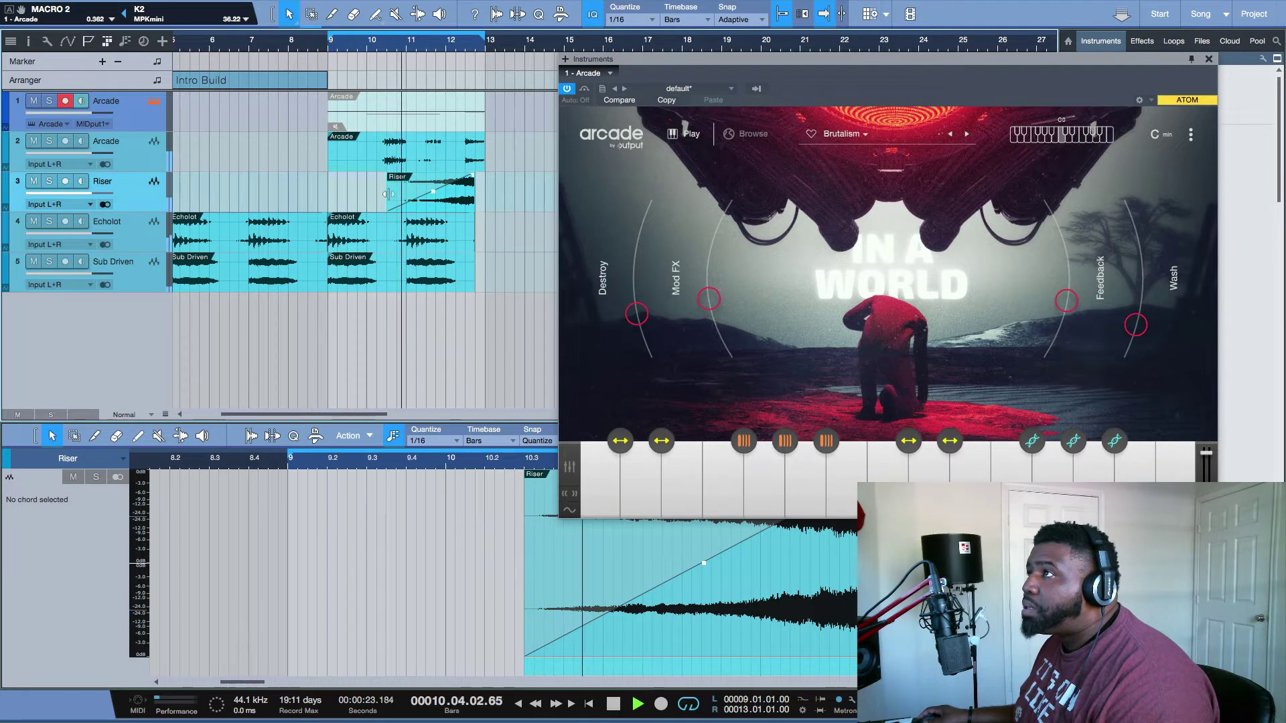
drag(432, 199, 436, 203)
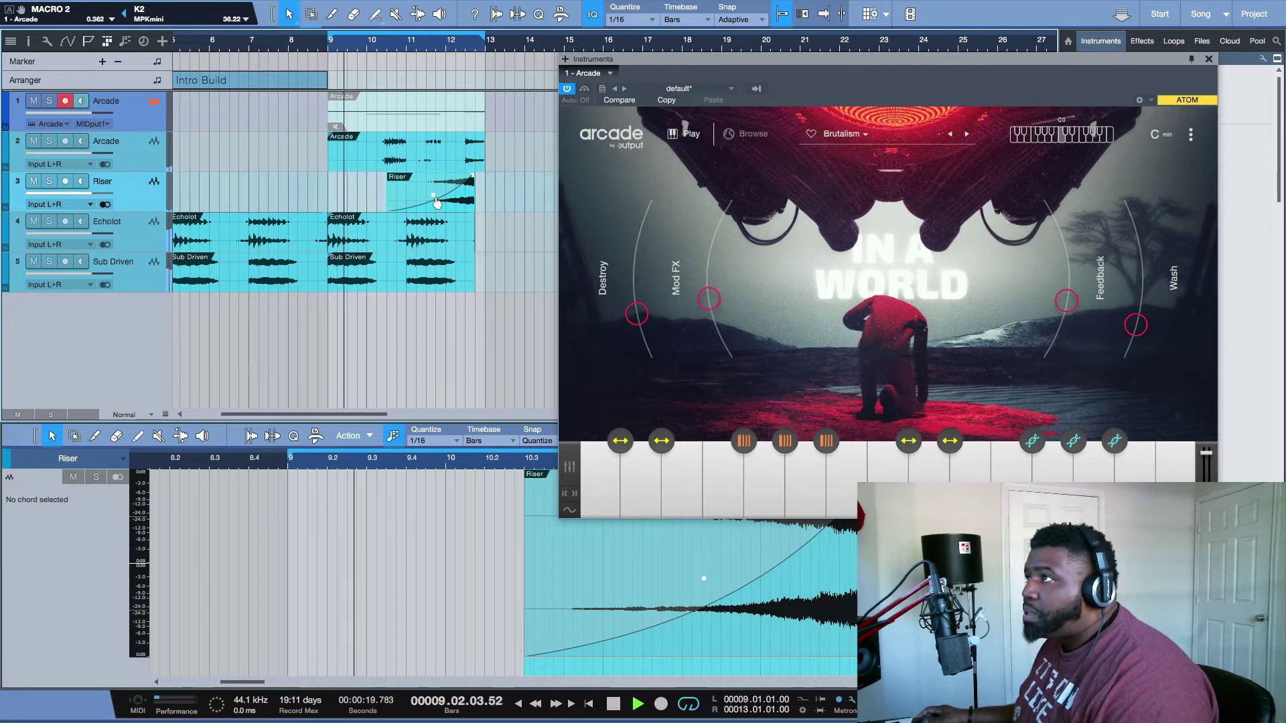
drag(388, 197, 400, 196)
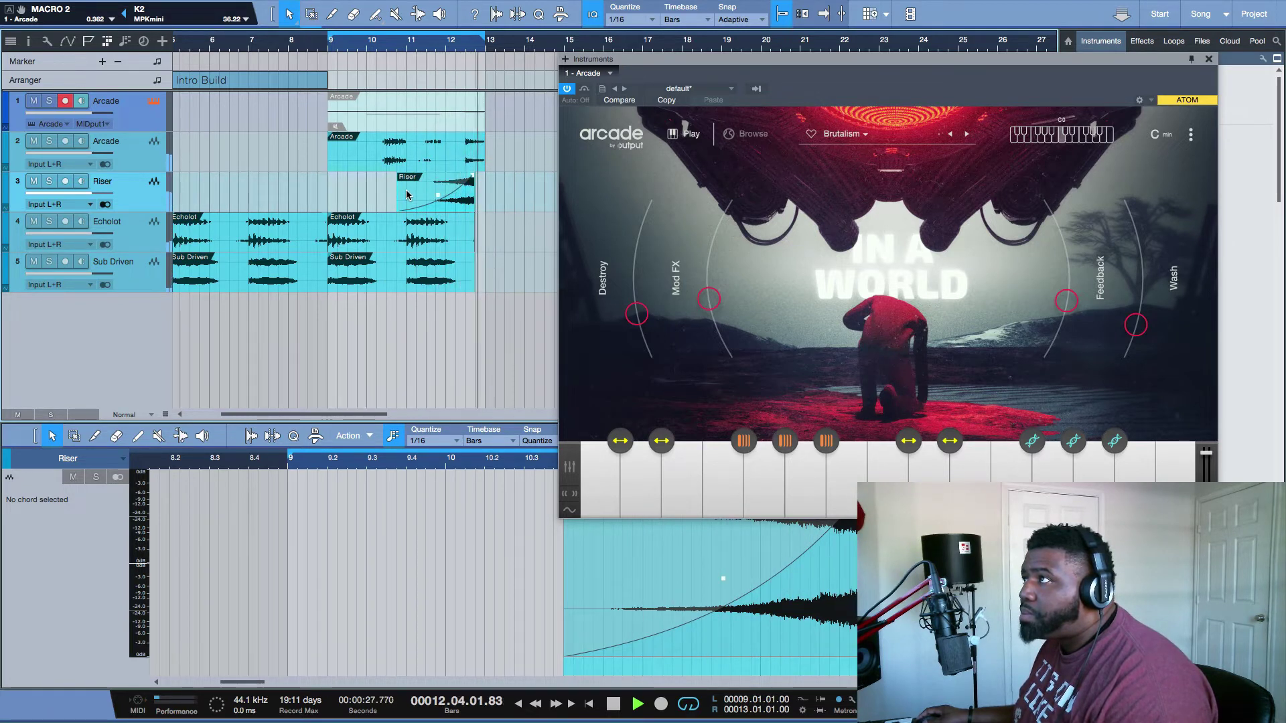
- Stop playback and delete the muted Arcade instrument clip left over from the bounce
key(space)
click(426, 117)
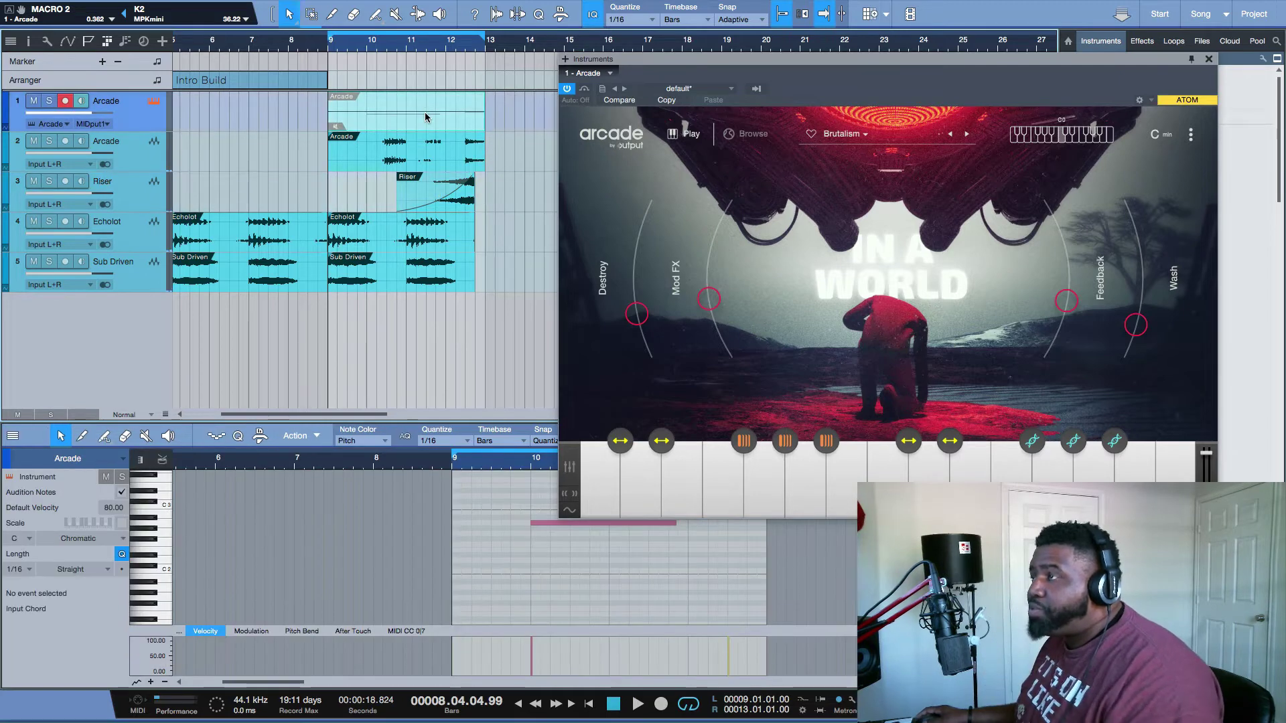
key(Delete)
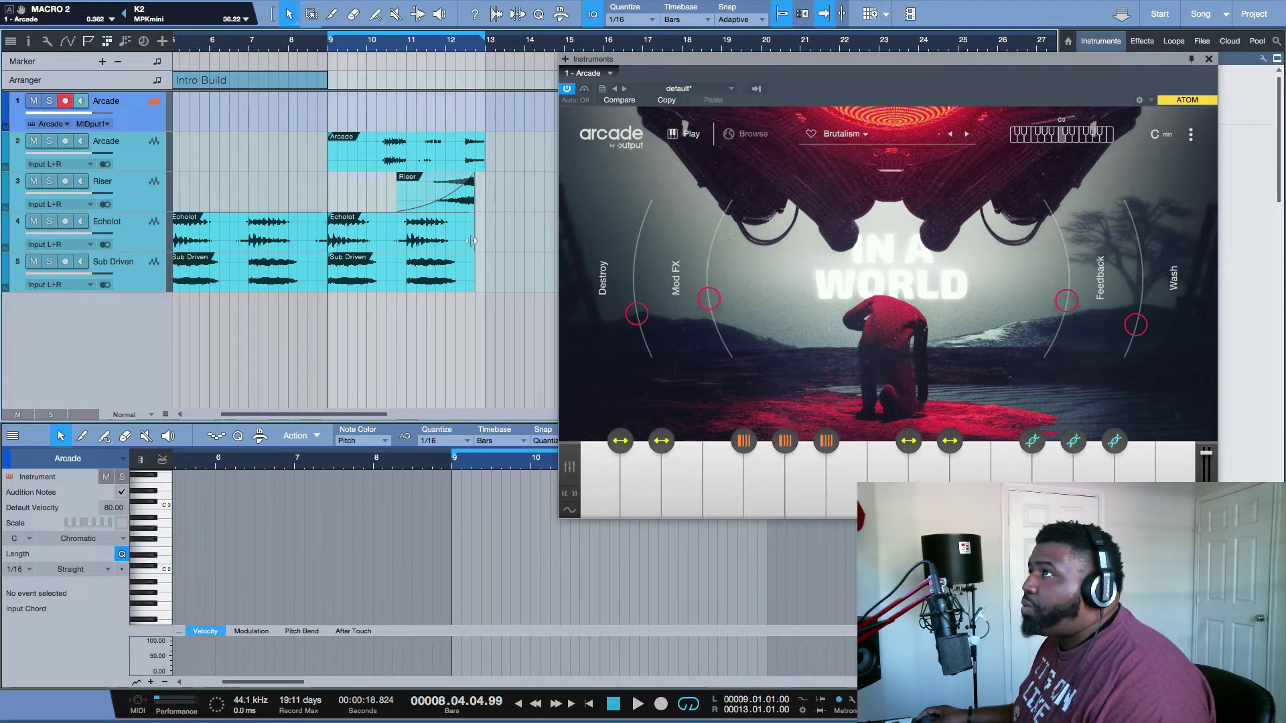
- Add an arranger section labelled Transition over bars 9 to 13 and play the start of the loop
right_click(369, 81)
click(354, 83)
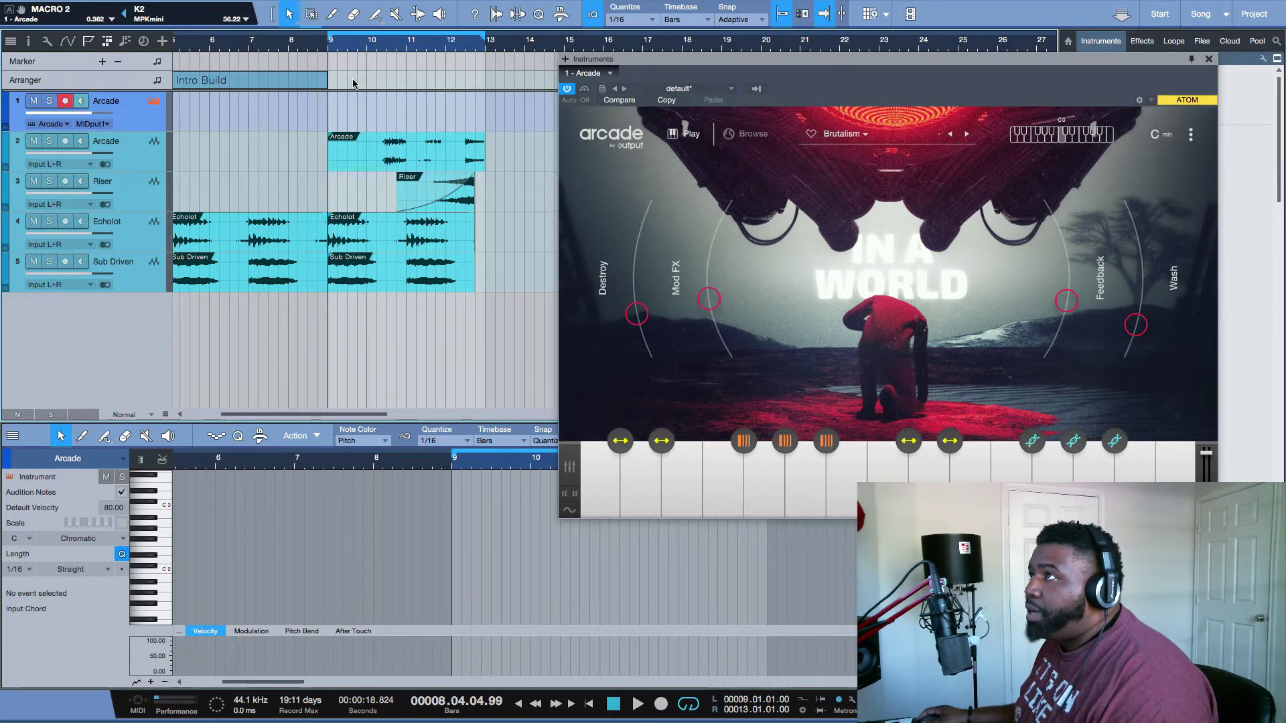
double_click(354, 82)
right_click(353, 83)
click(385, 86)
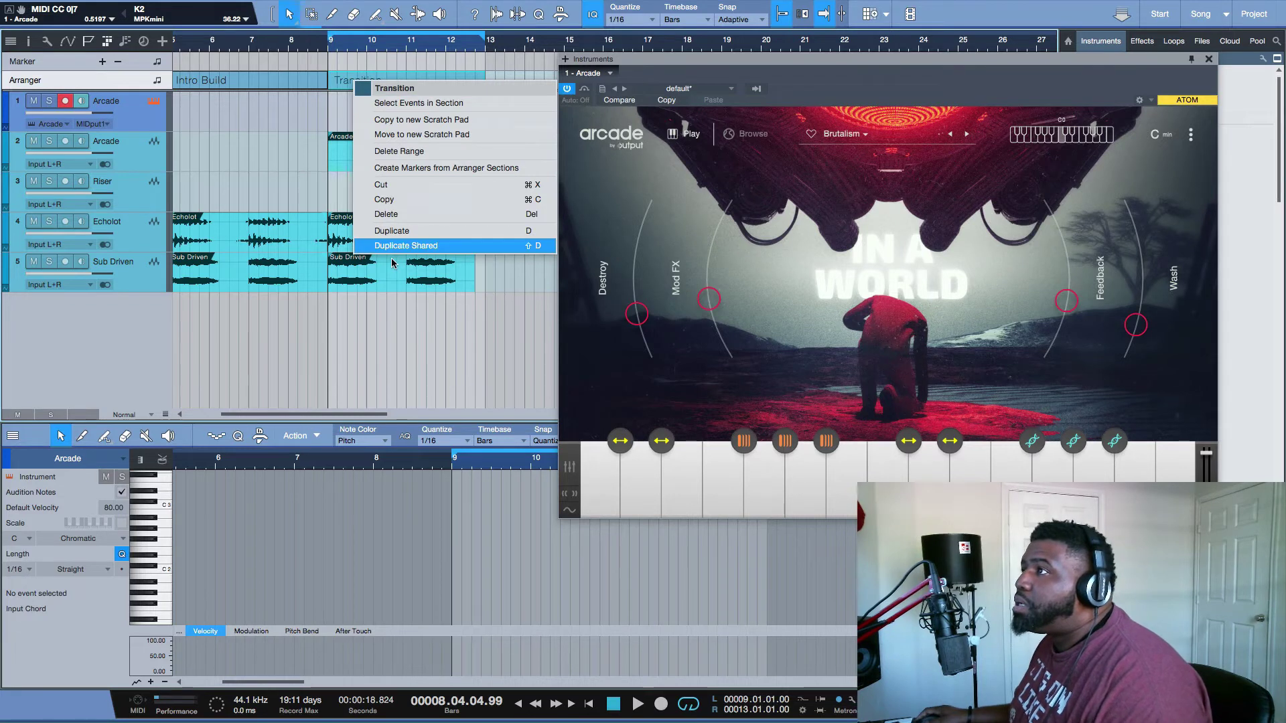
click(400, 308)
key(space)
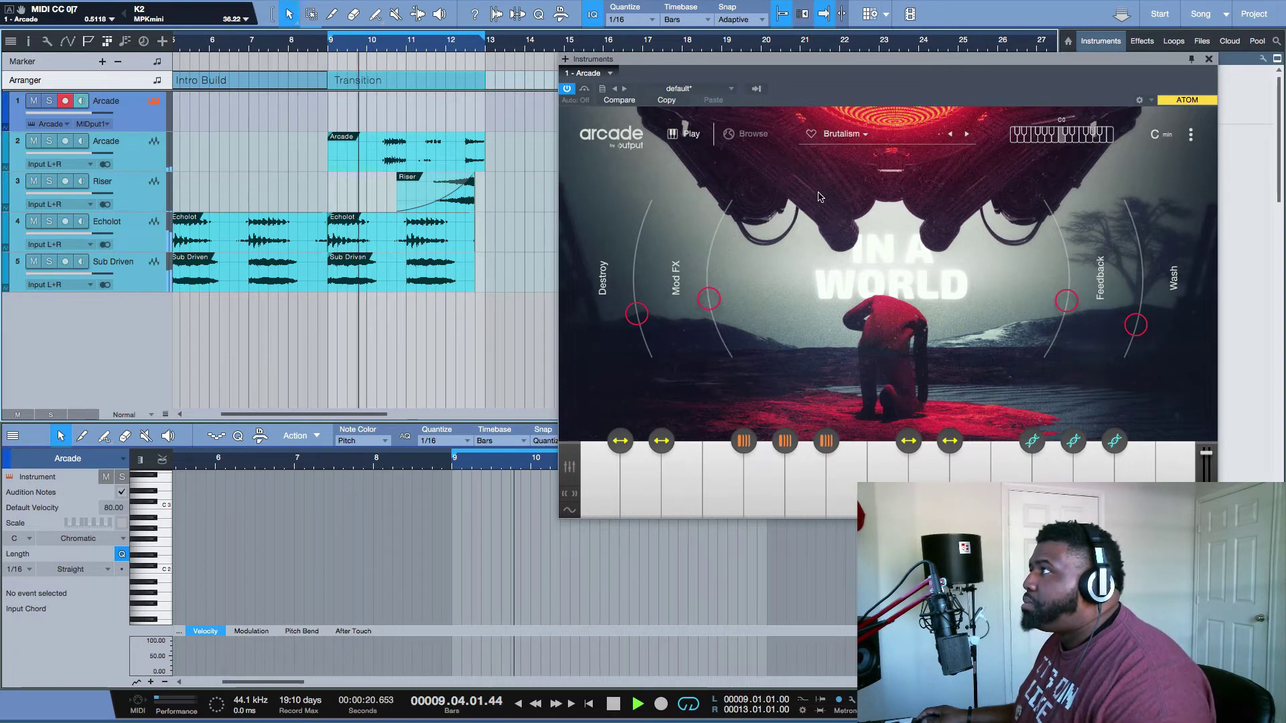
key(space)
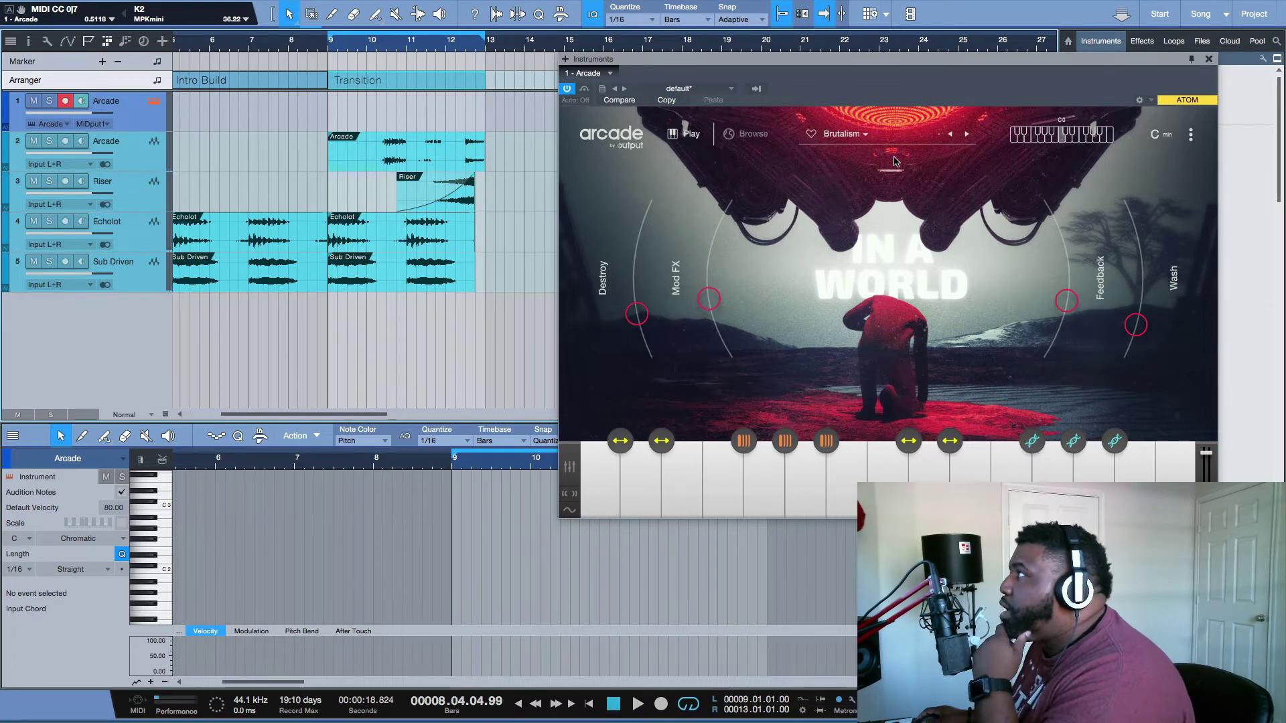
- Reopen Arcade's browser, remove the sound design and cinematic filters, and load the Plosive Reflections kit from the percussive list
click(756, 137)
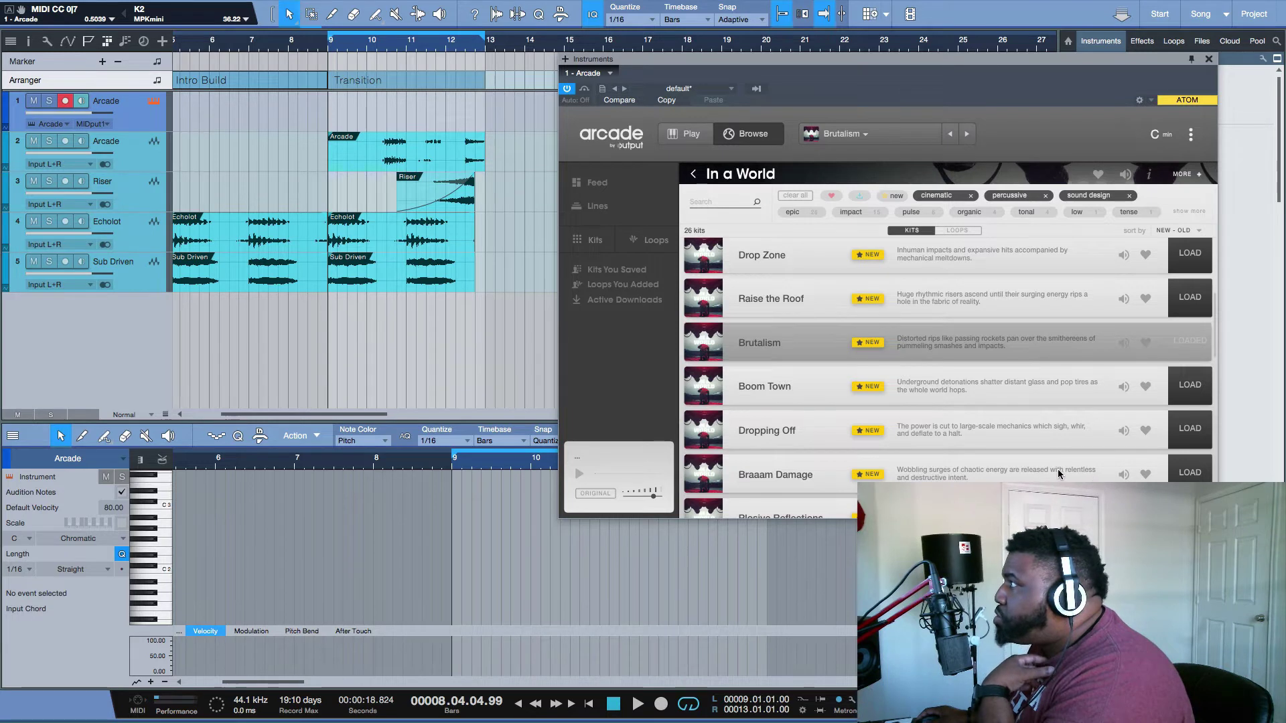
click(1130, 196)
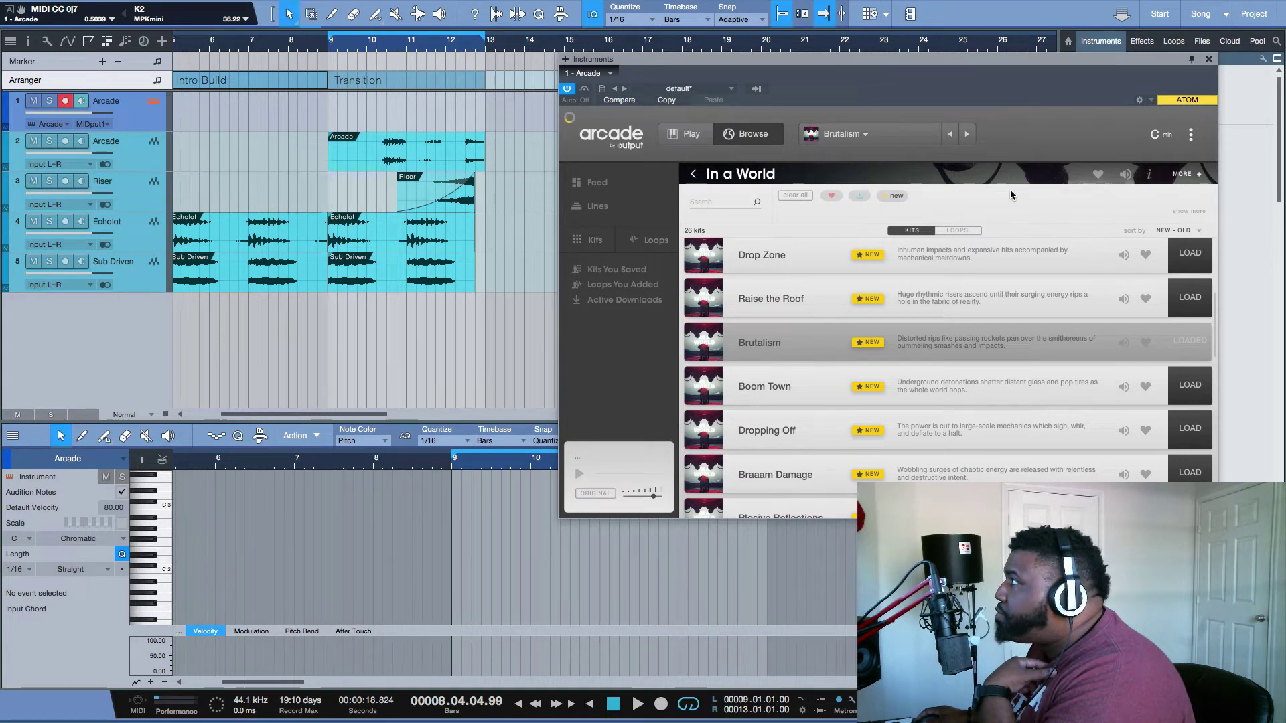
click(971, 196)
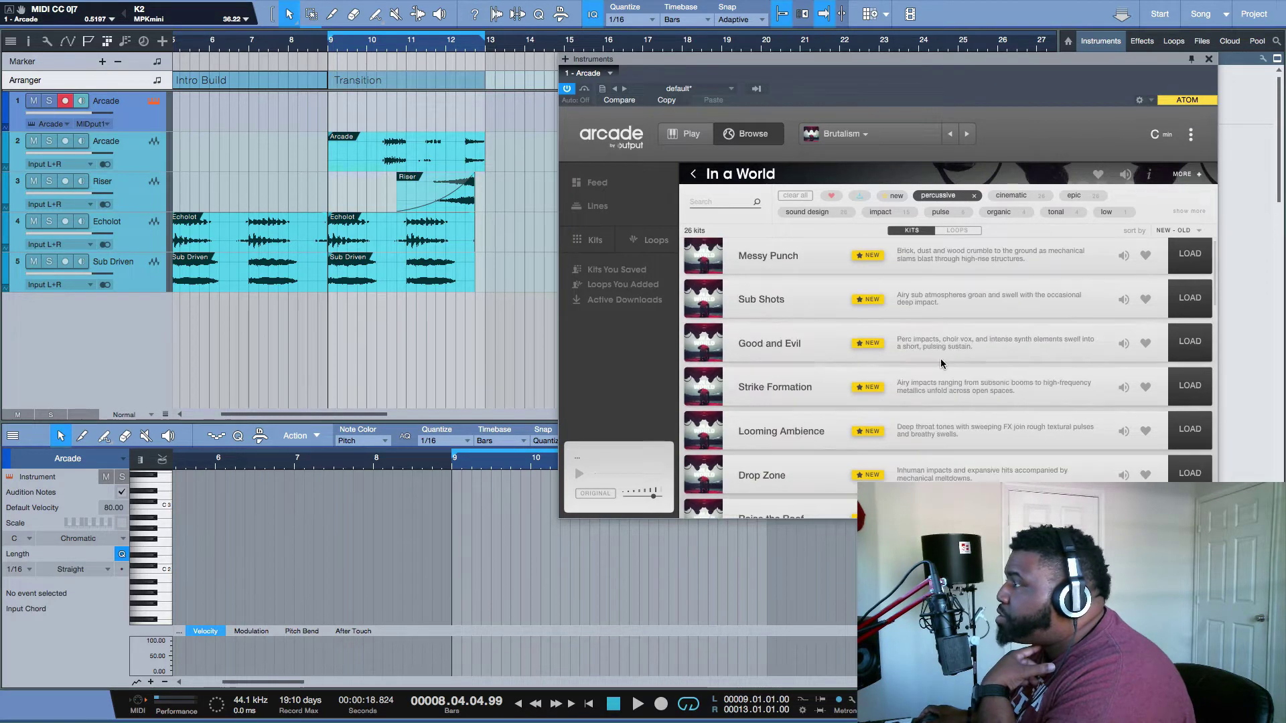
scroll(941, 363, down, 4)
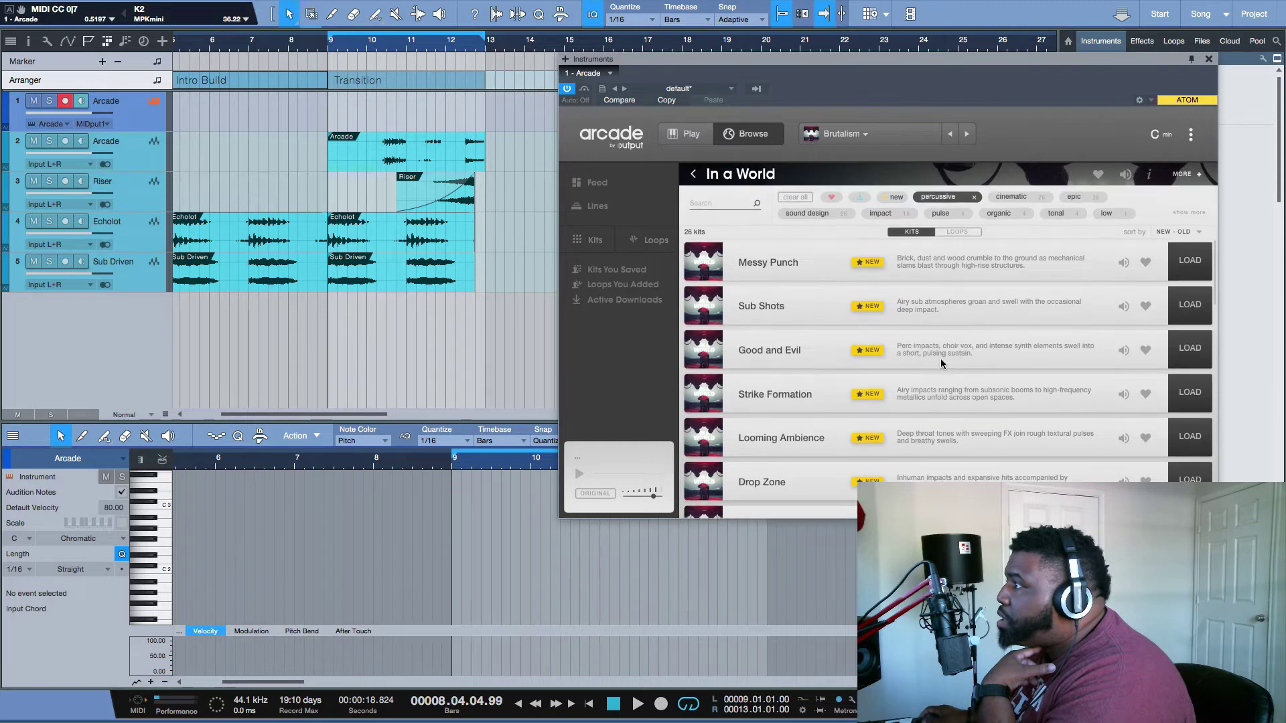
scroll(941, 363, down, 5)
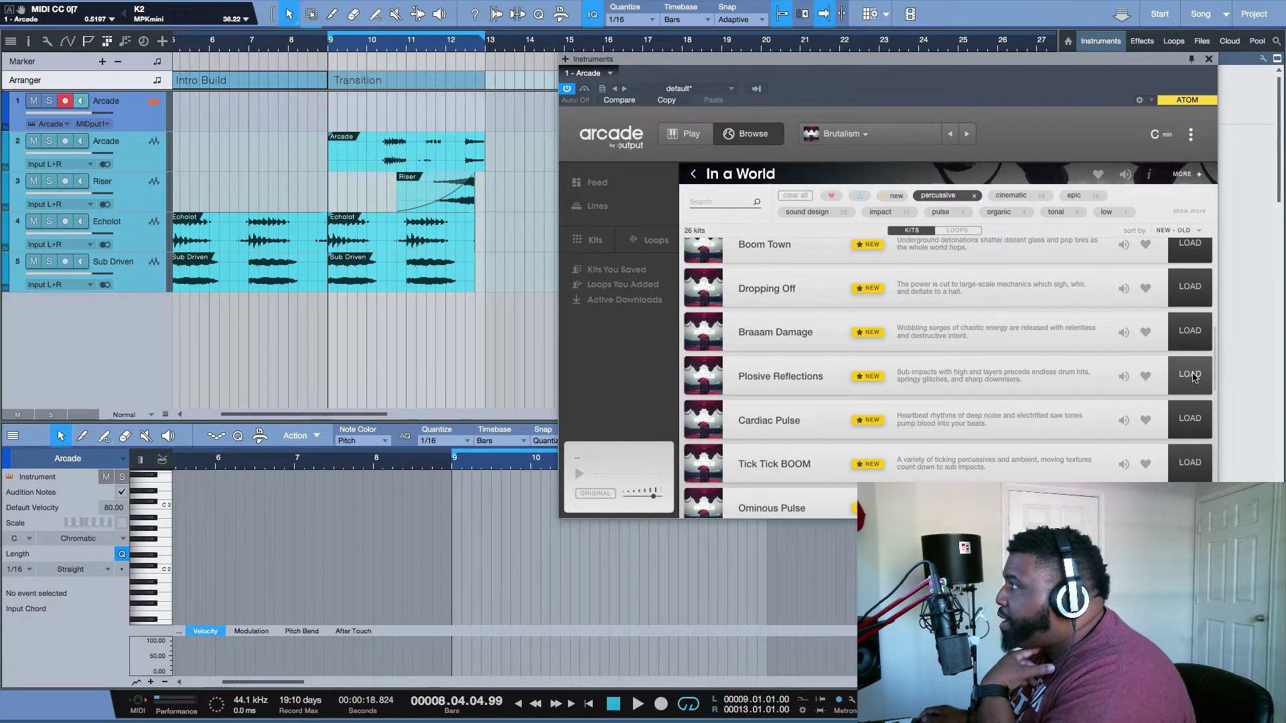
click(1191, 375)
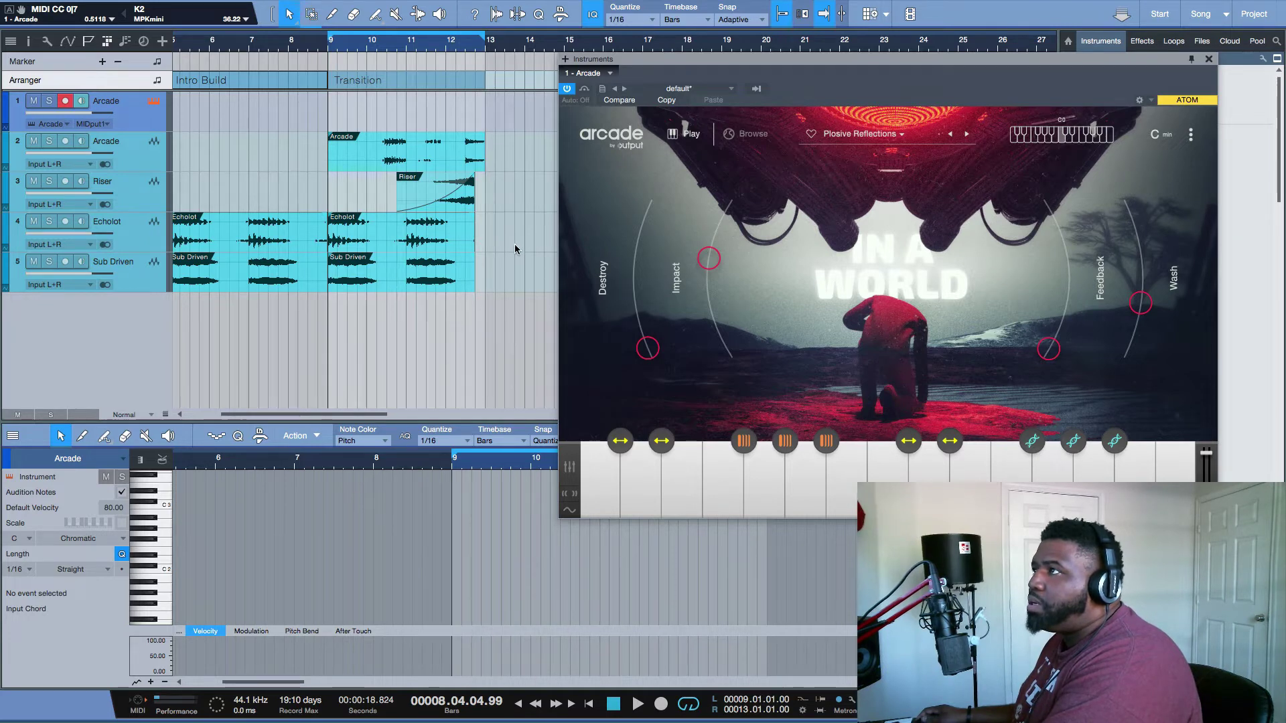
- Duplicate the Echolot and Sub Driven clips of bars 9 to 13 to bar 13 and extend both copies to bar 17
drag(506, 213, 407, 306)
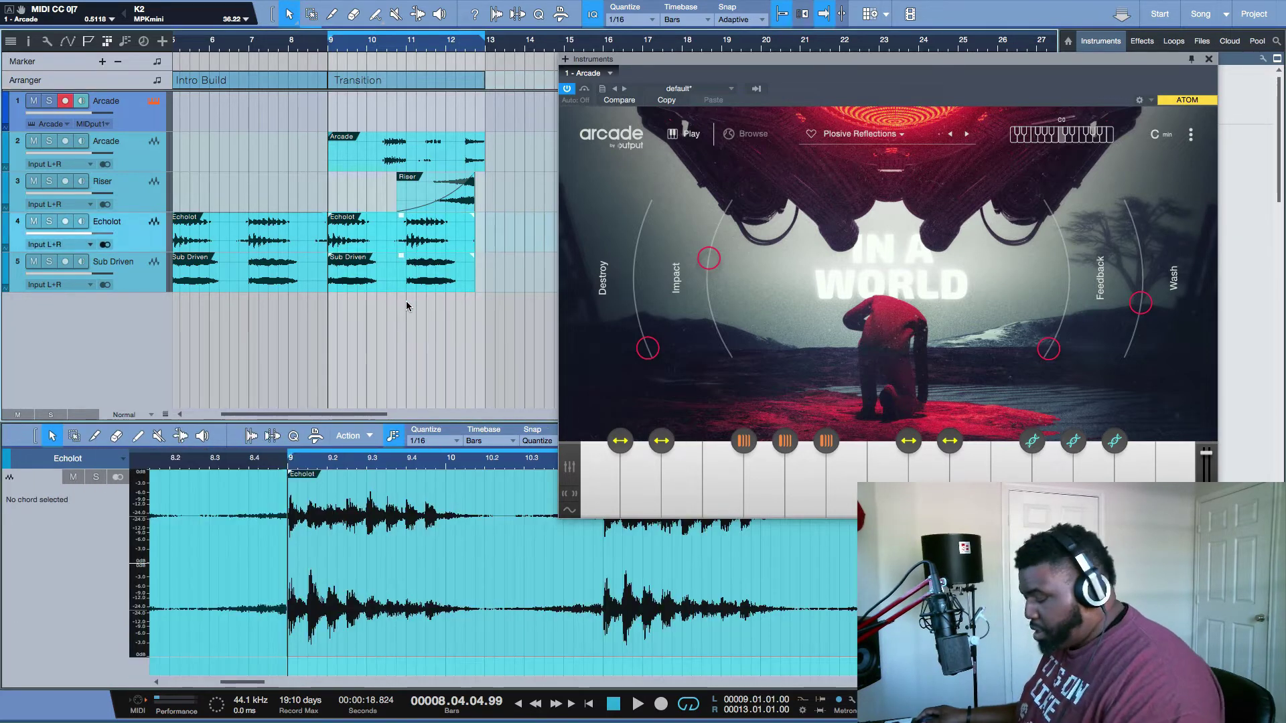
key(d)
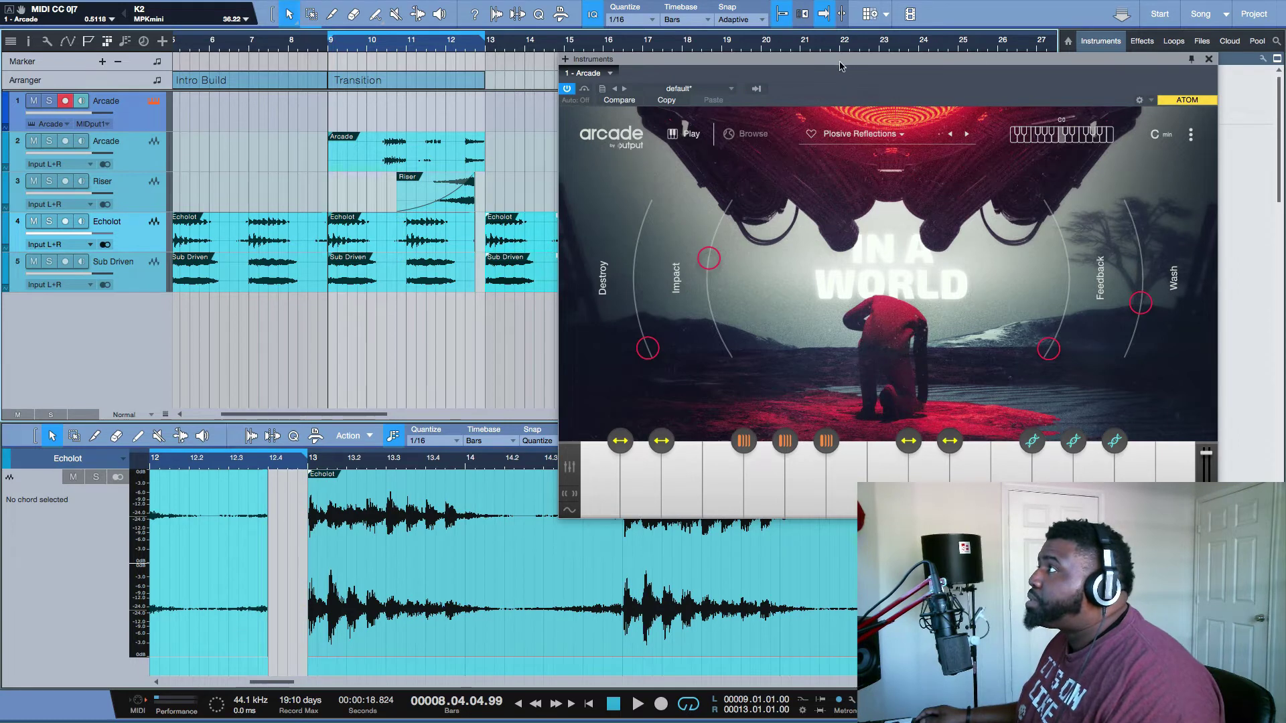
drag(842, 67, 528, 348)
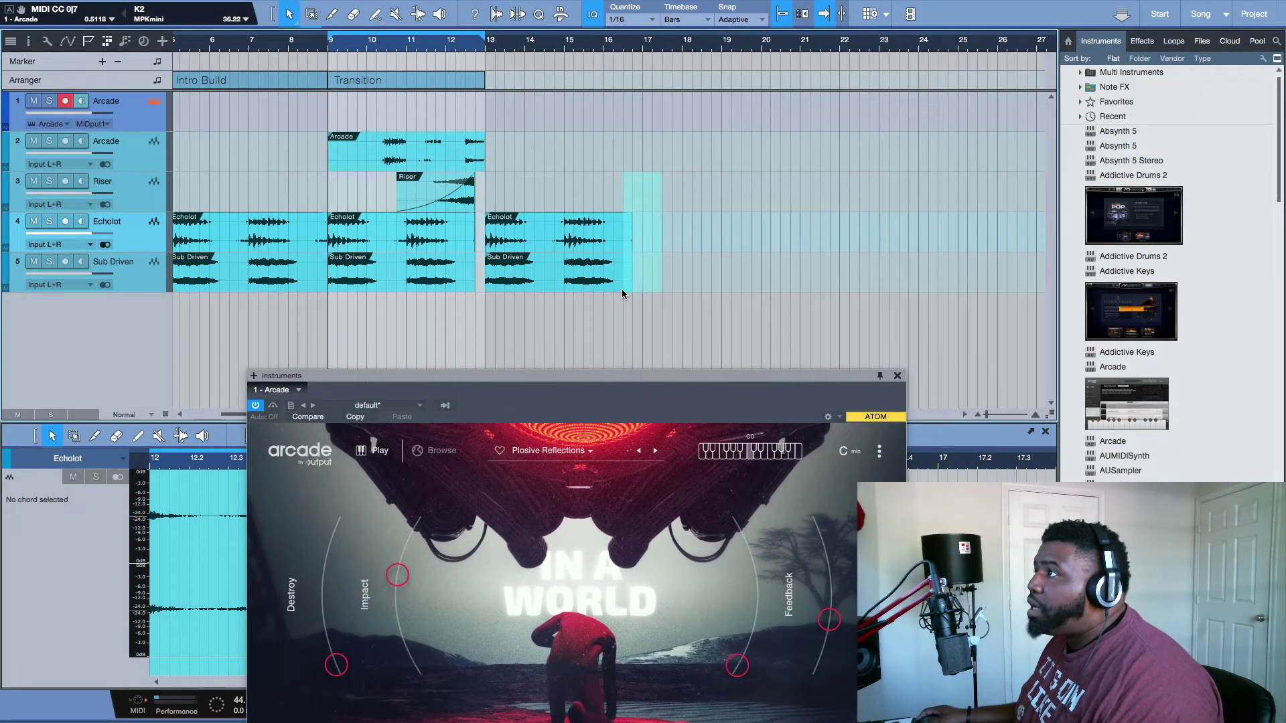
drag(627, 280, 641, 280)
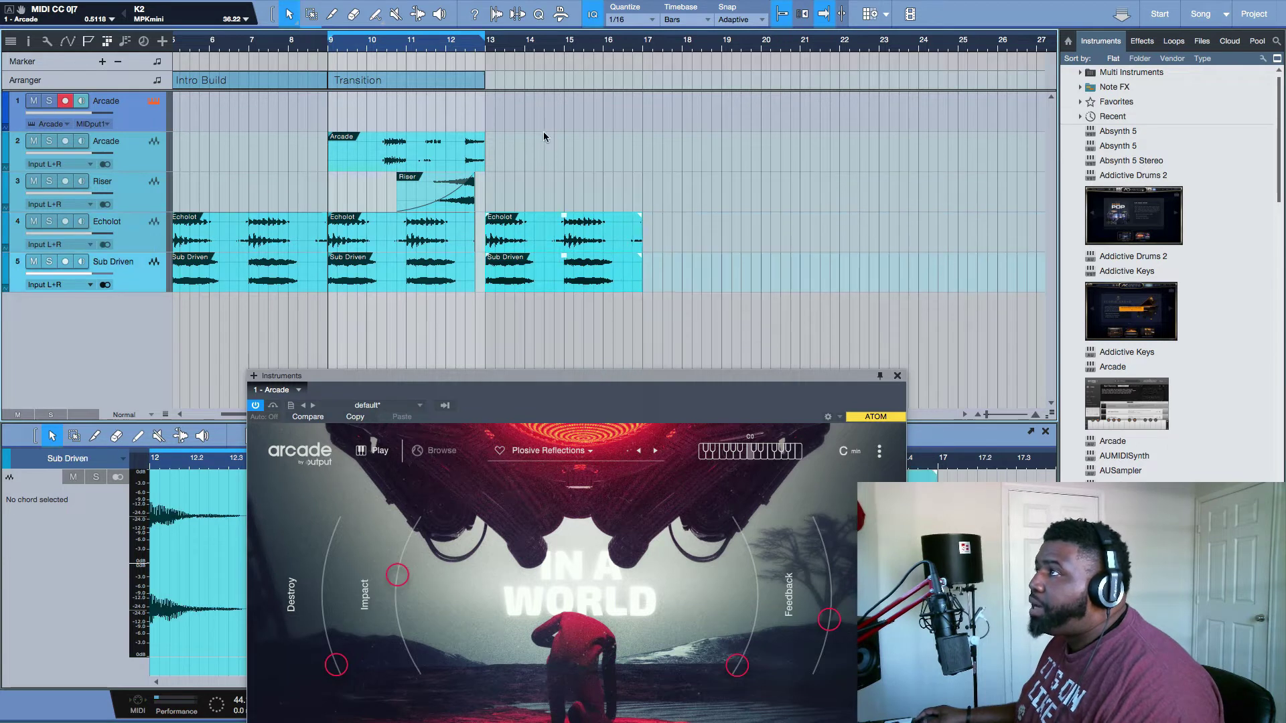
- Set the loop range to bars 13 to 17 and record a Plosive Reflections part on the Arcade instrument track
click(486, 53)
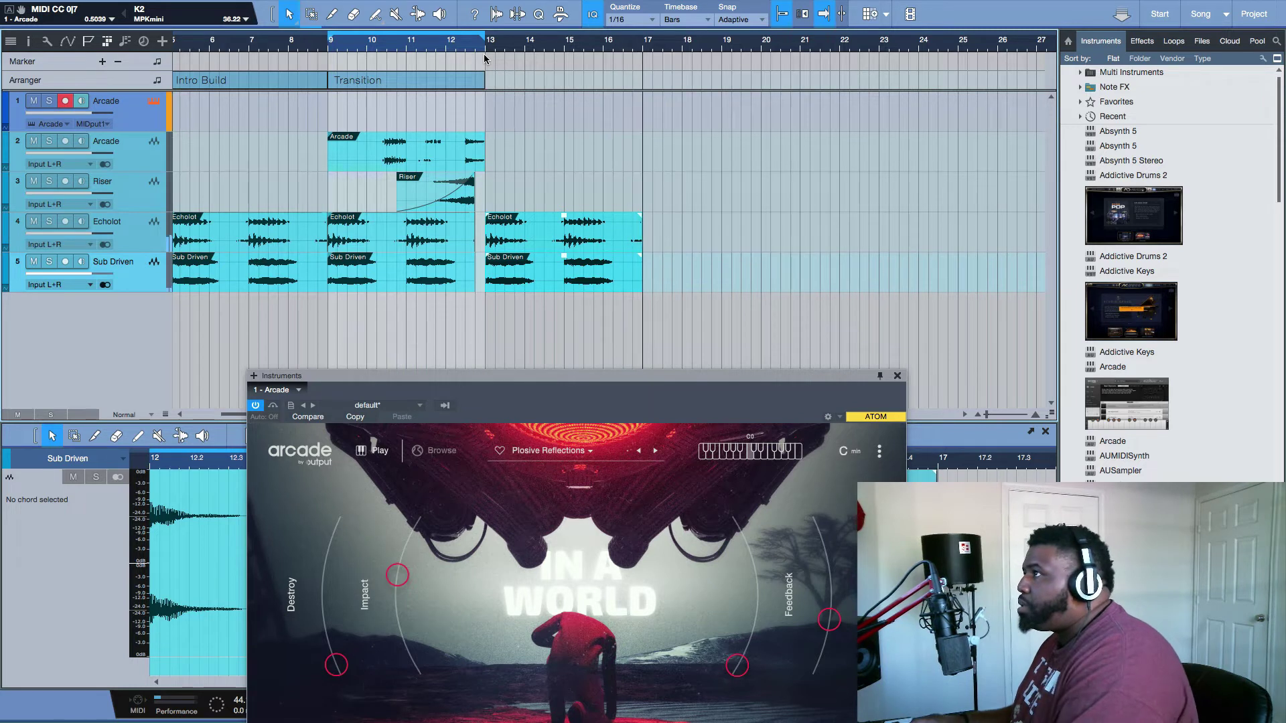
key(space)
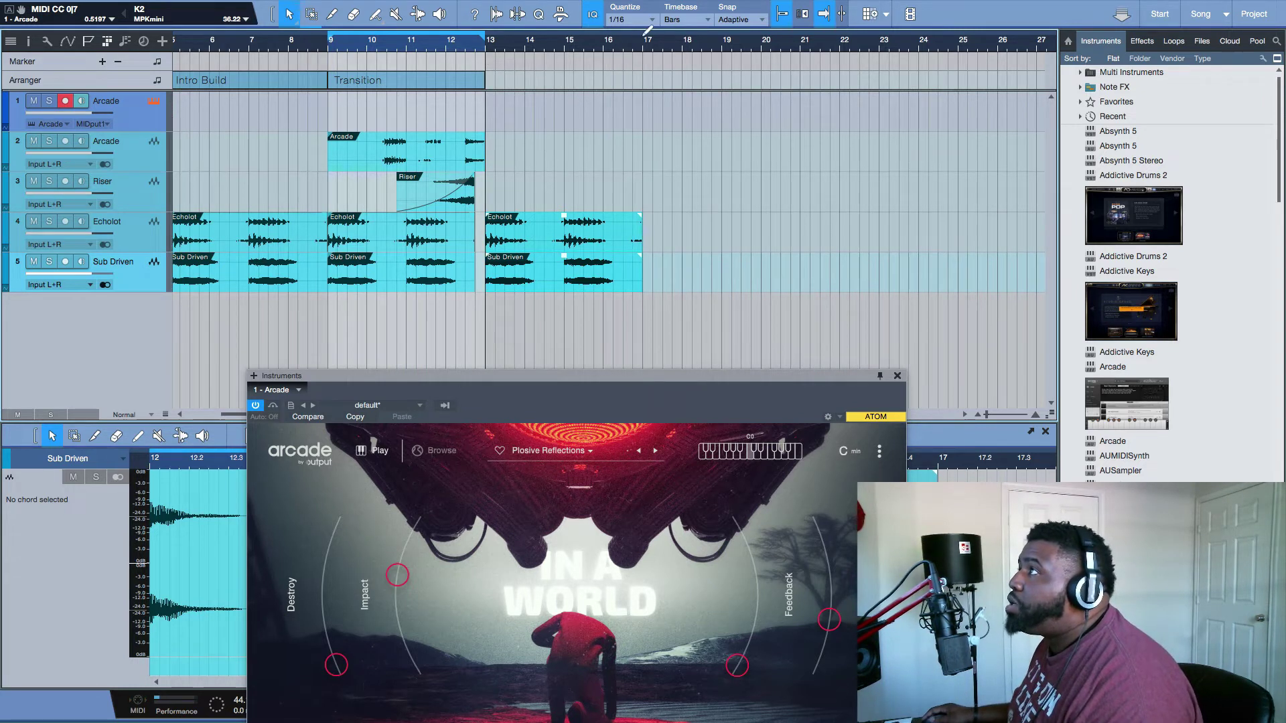
drag(649, 30, 493, 36)
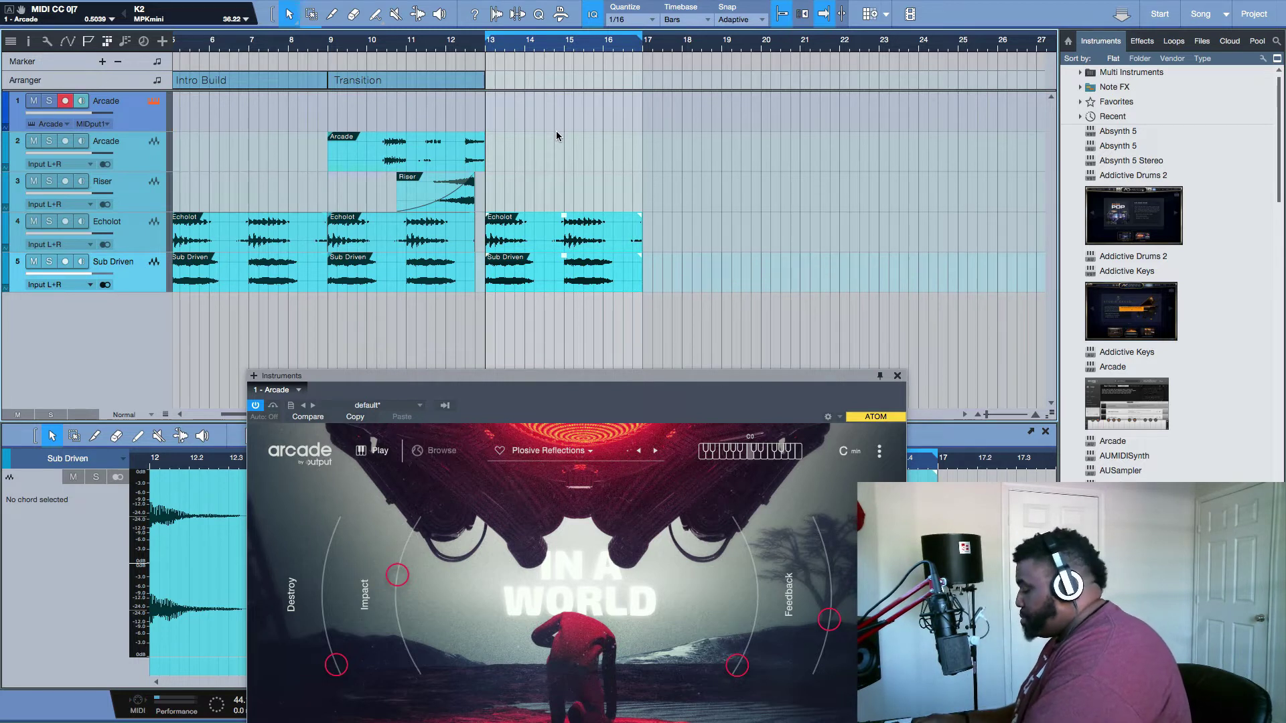
key(KP_Multiply)
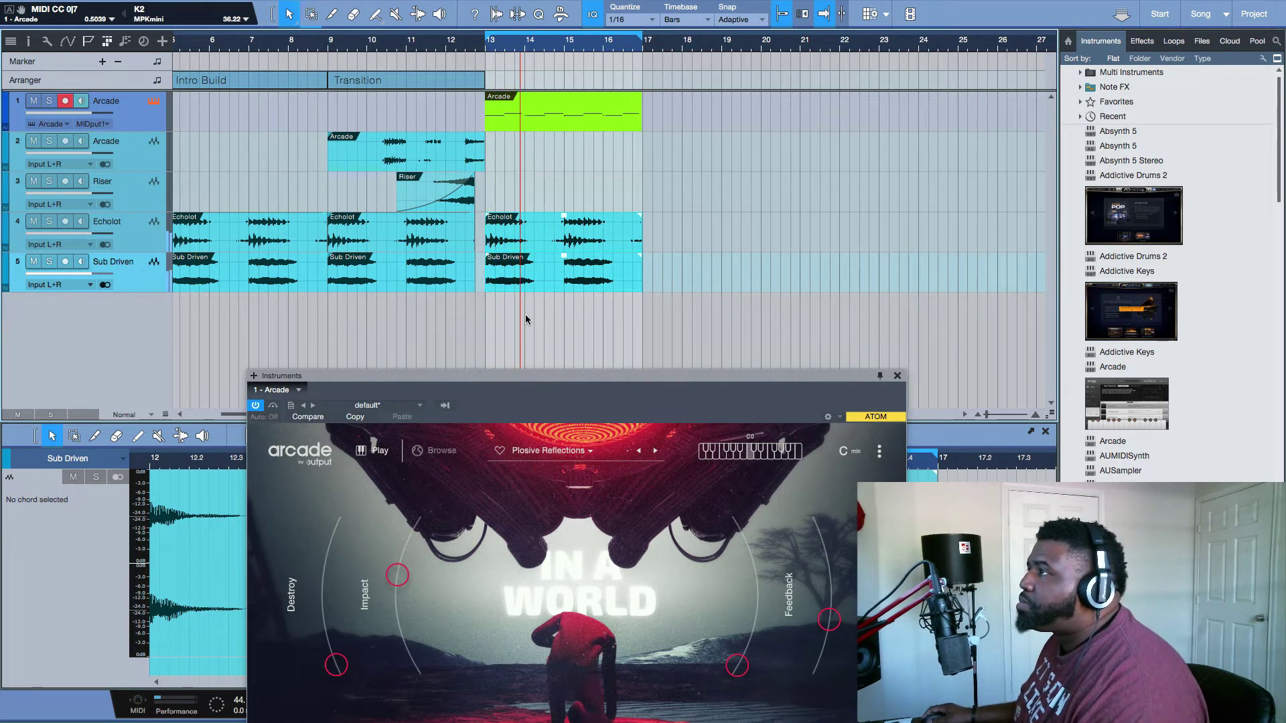
key(KP_Multiply)
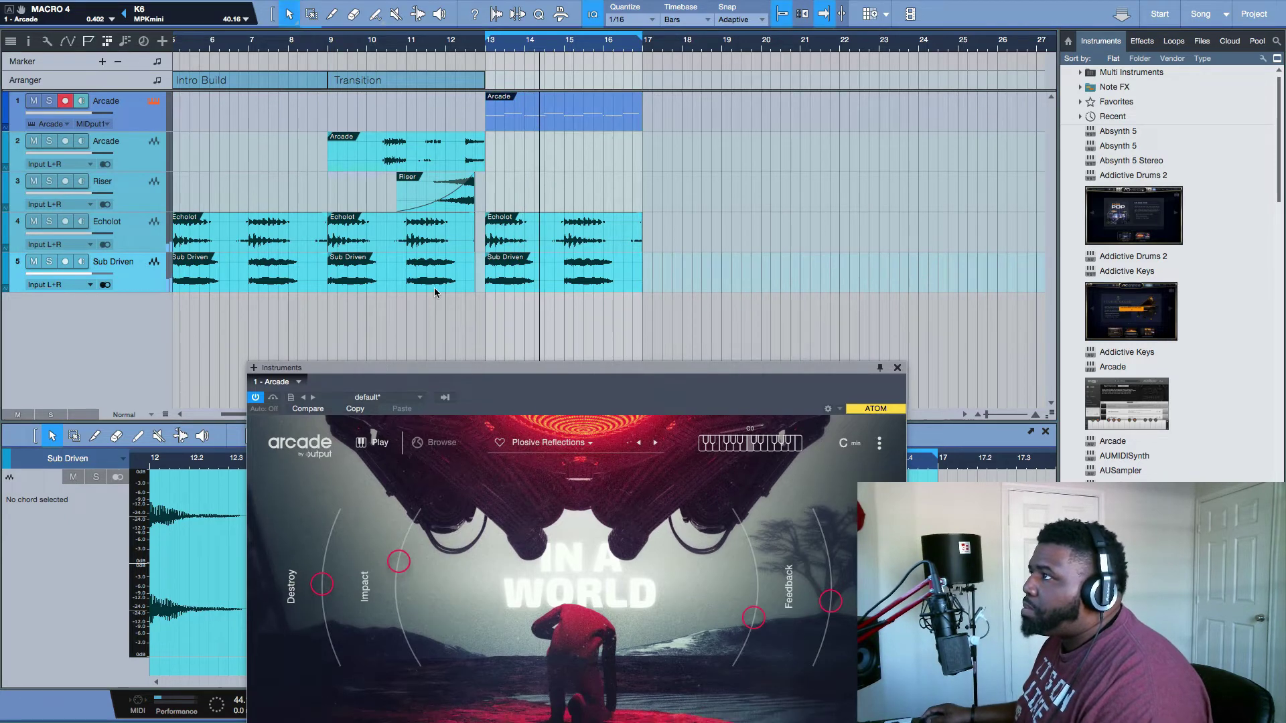
- Play the loop with the recorded part and record another pass on the Arcade instrument track over bars 13 to 17
drag(522, 389, 451, 248)
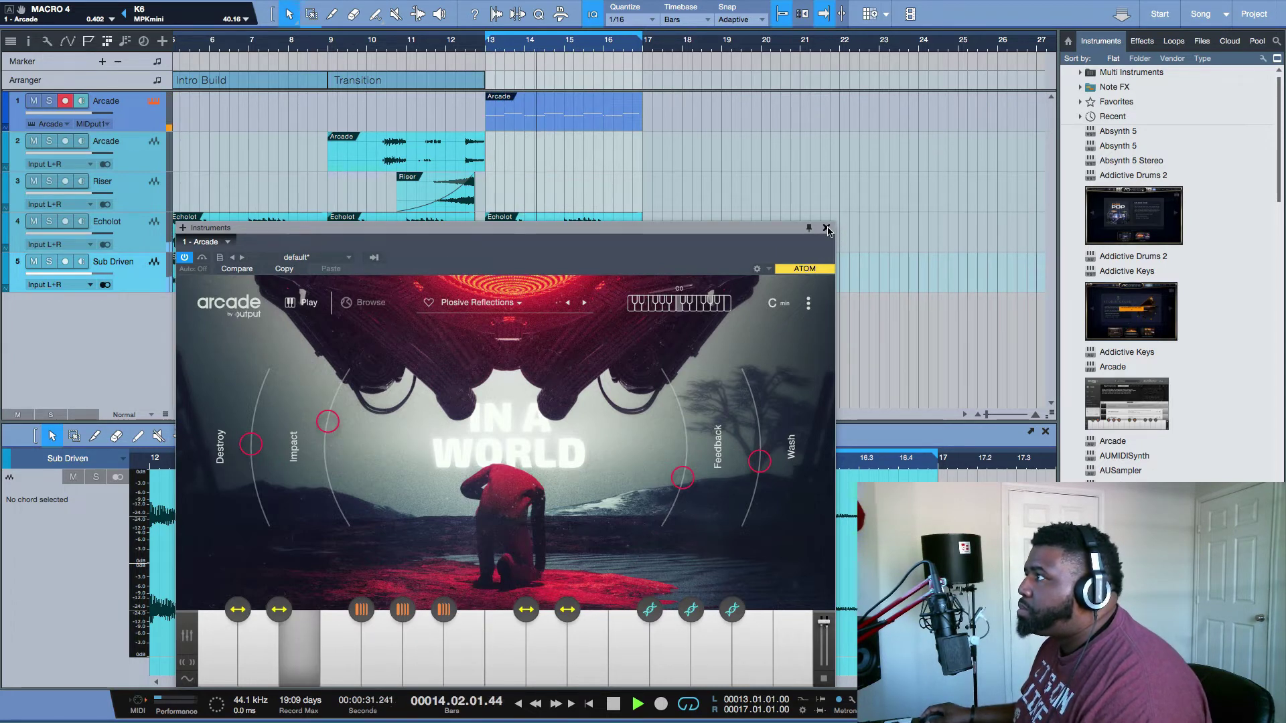
key(space)
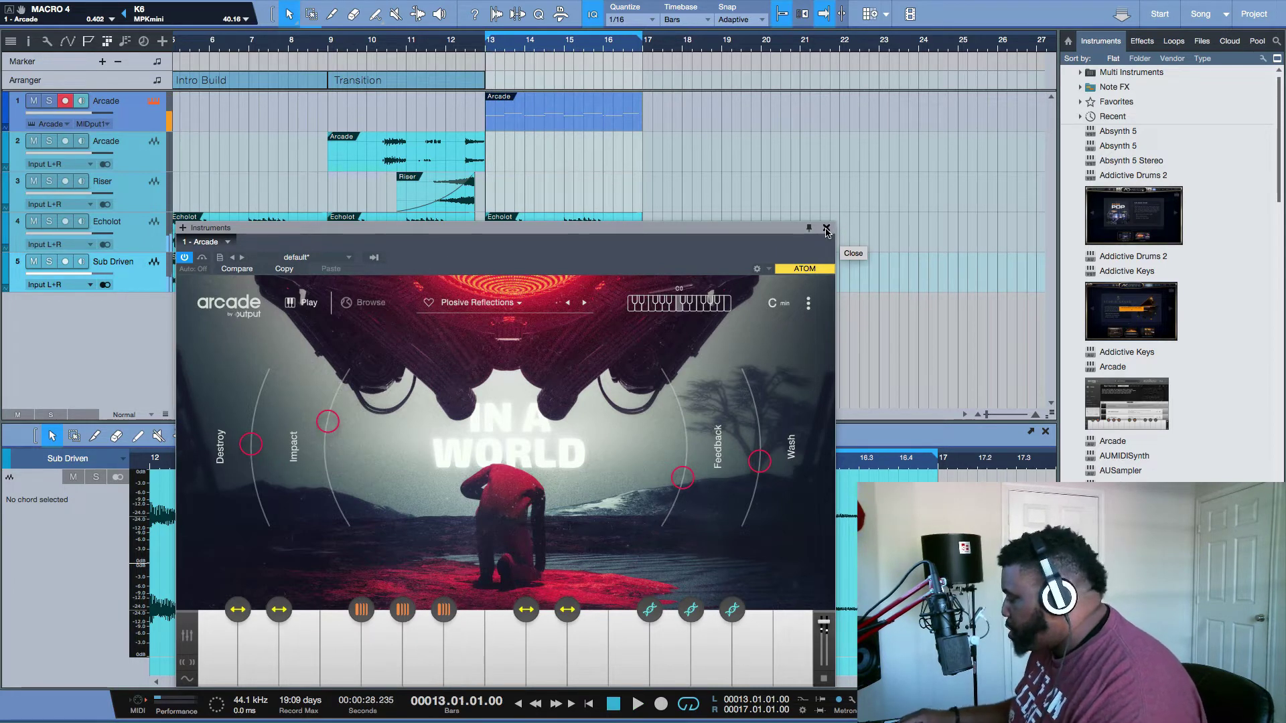
key(space)
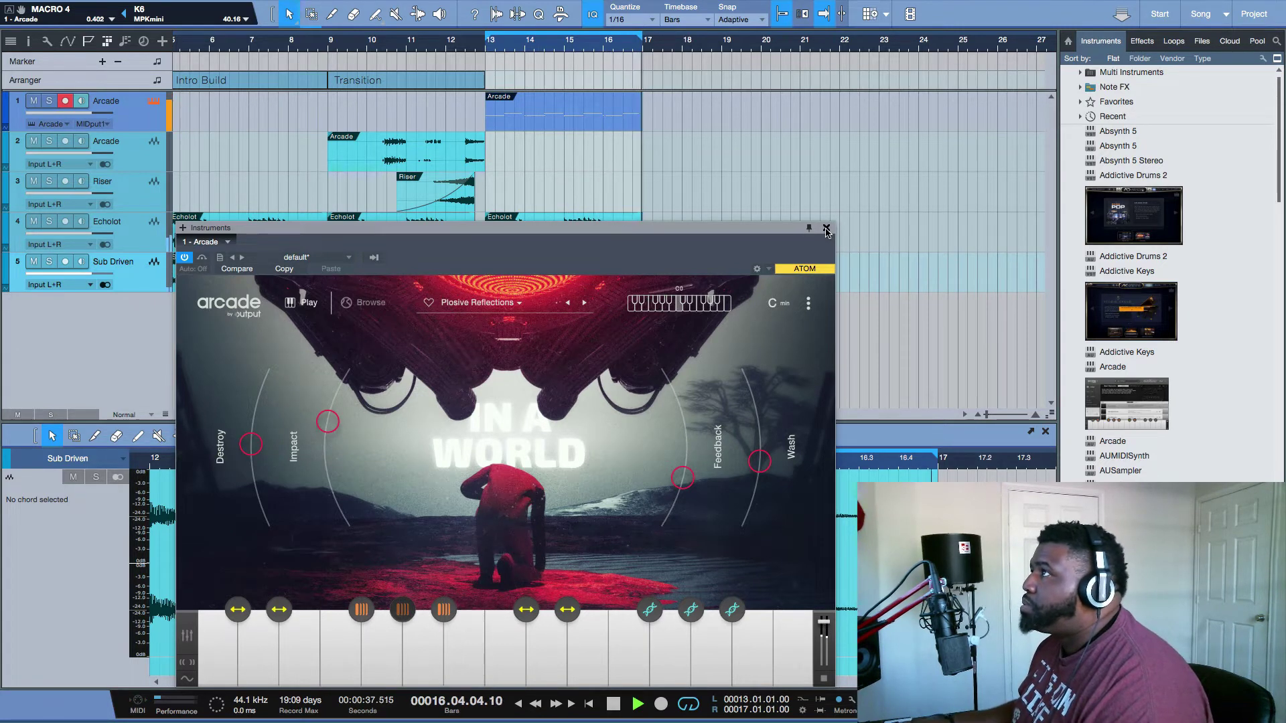
key(KP_Multiply)
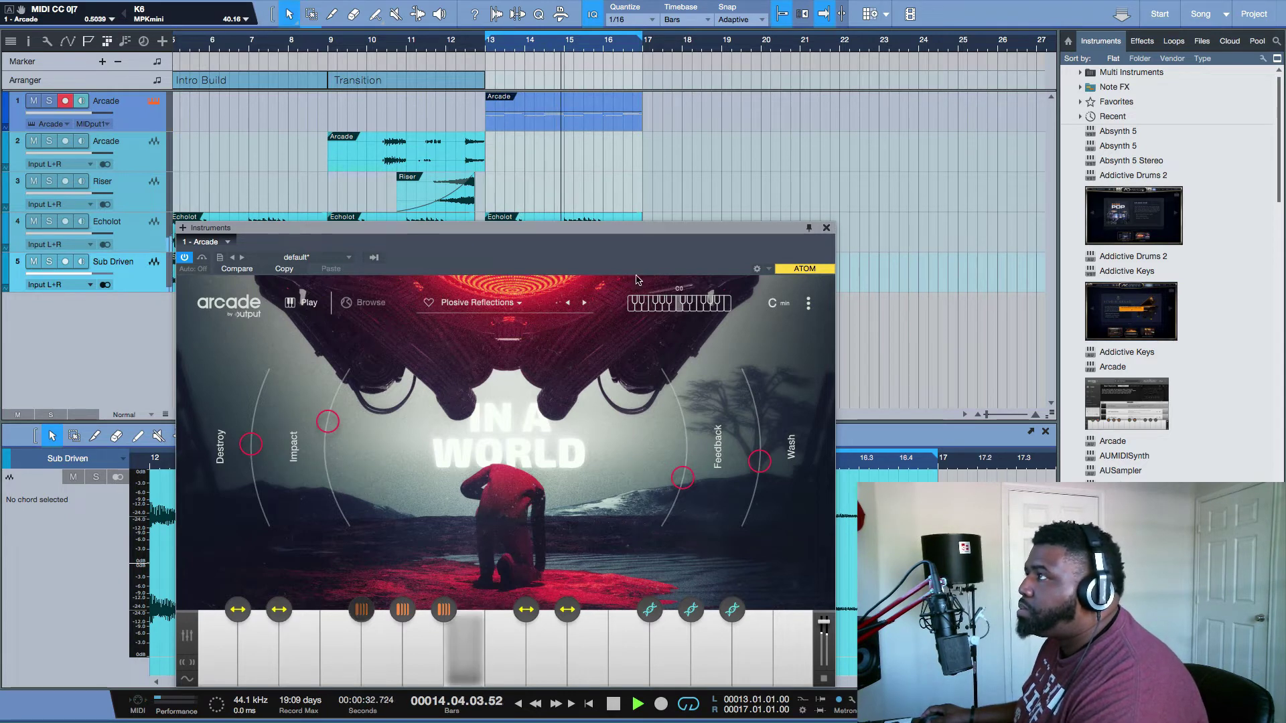
- Select the recorded Arcade clip, close the instrument window and examine the clip's notes across the octaves in the note editor
click(594, 125)
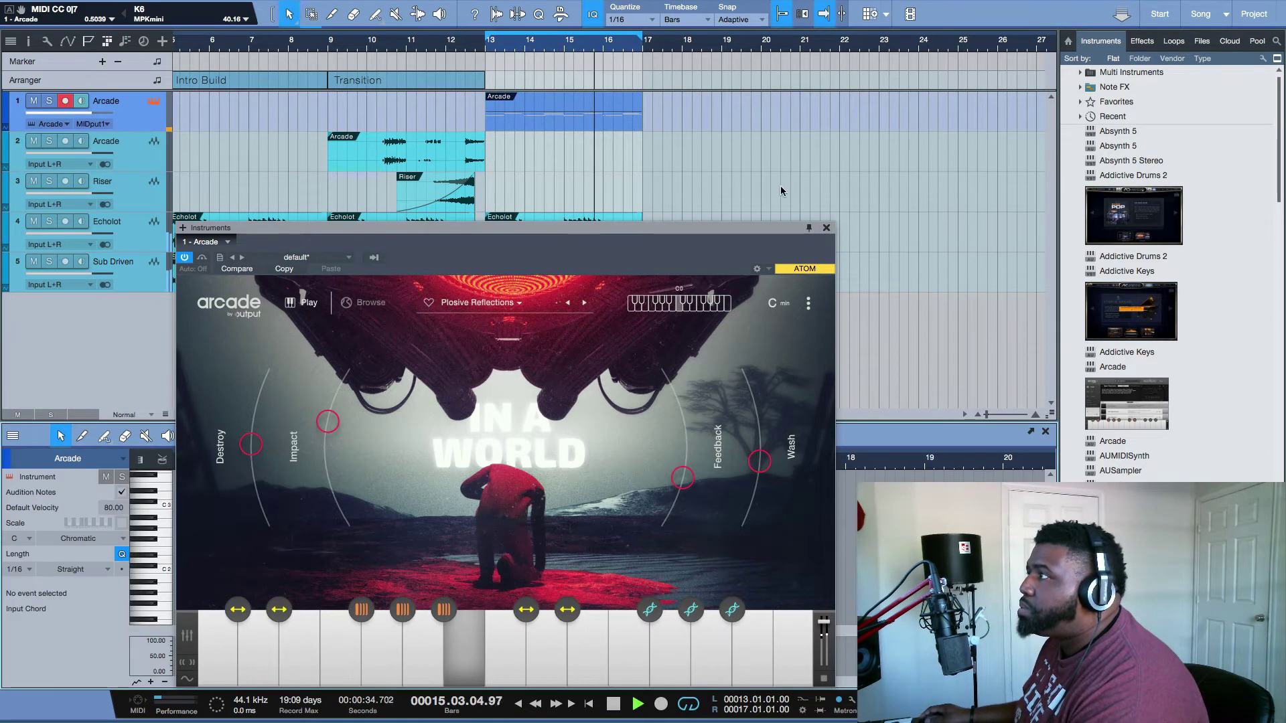
click(825, 227)
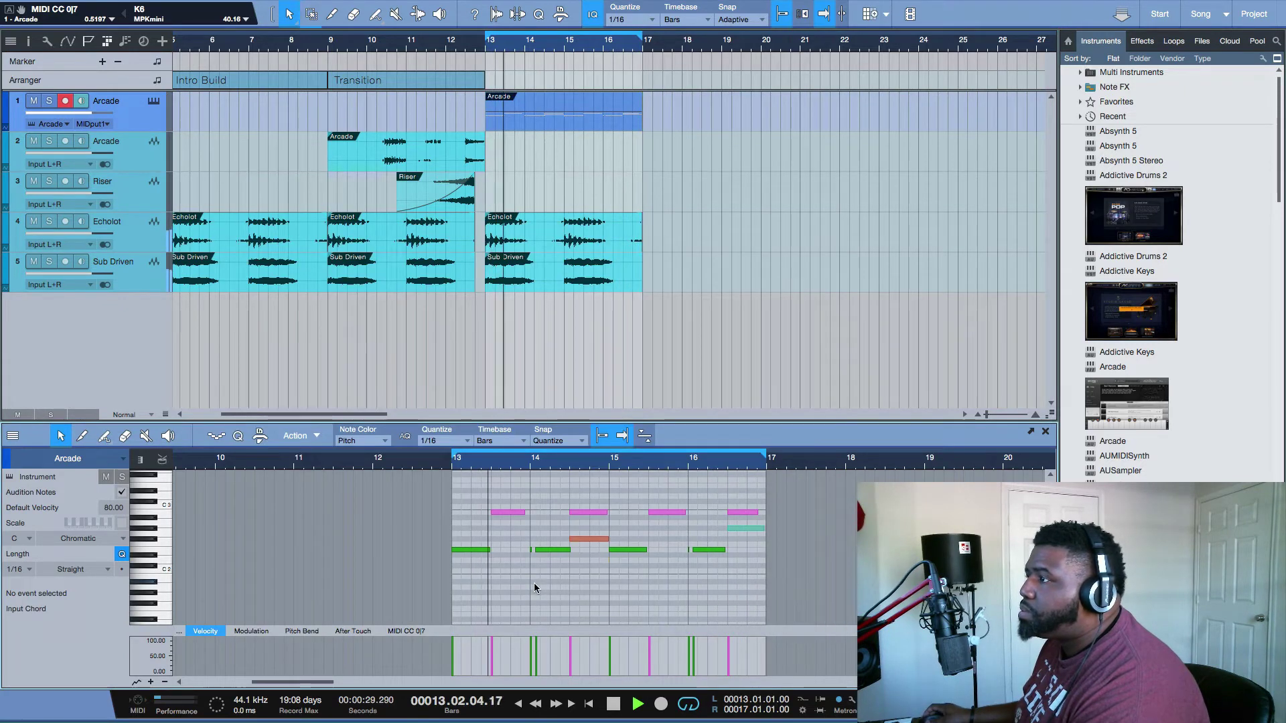
scroll(534, 587, down, 3)
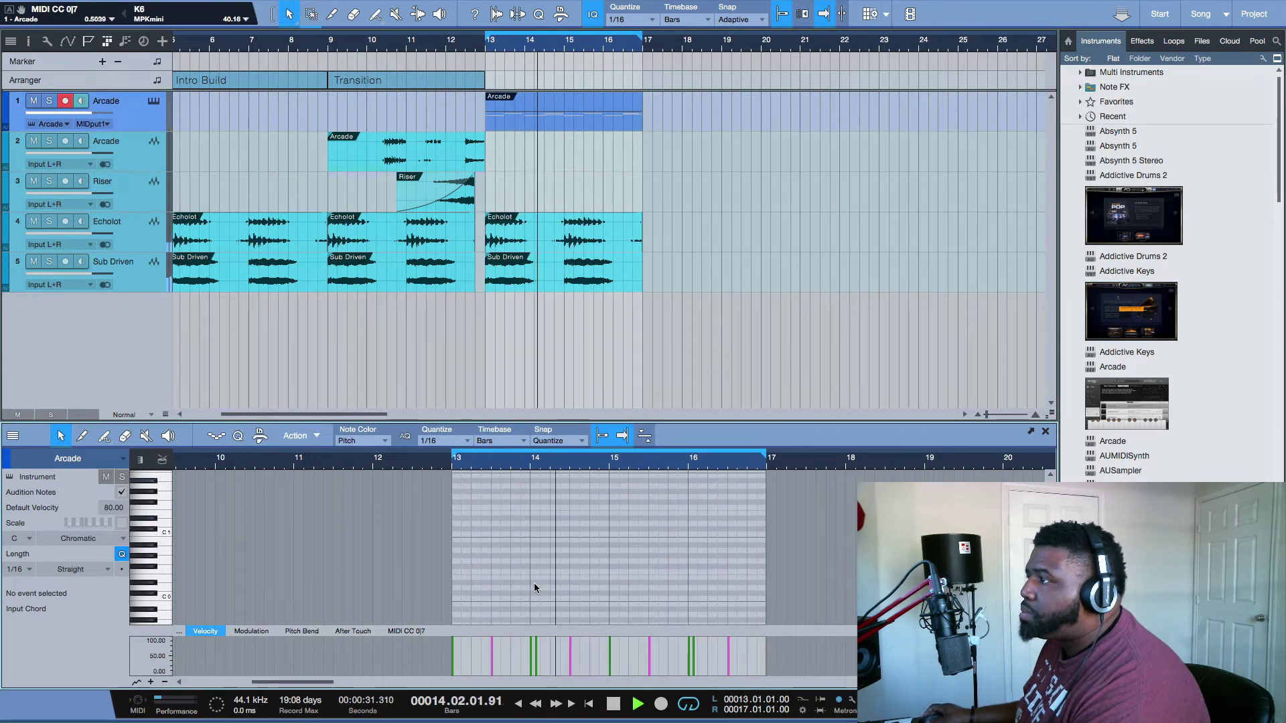
scroll(534, 587, up, 6)
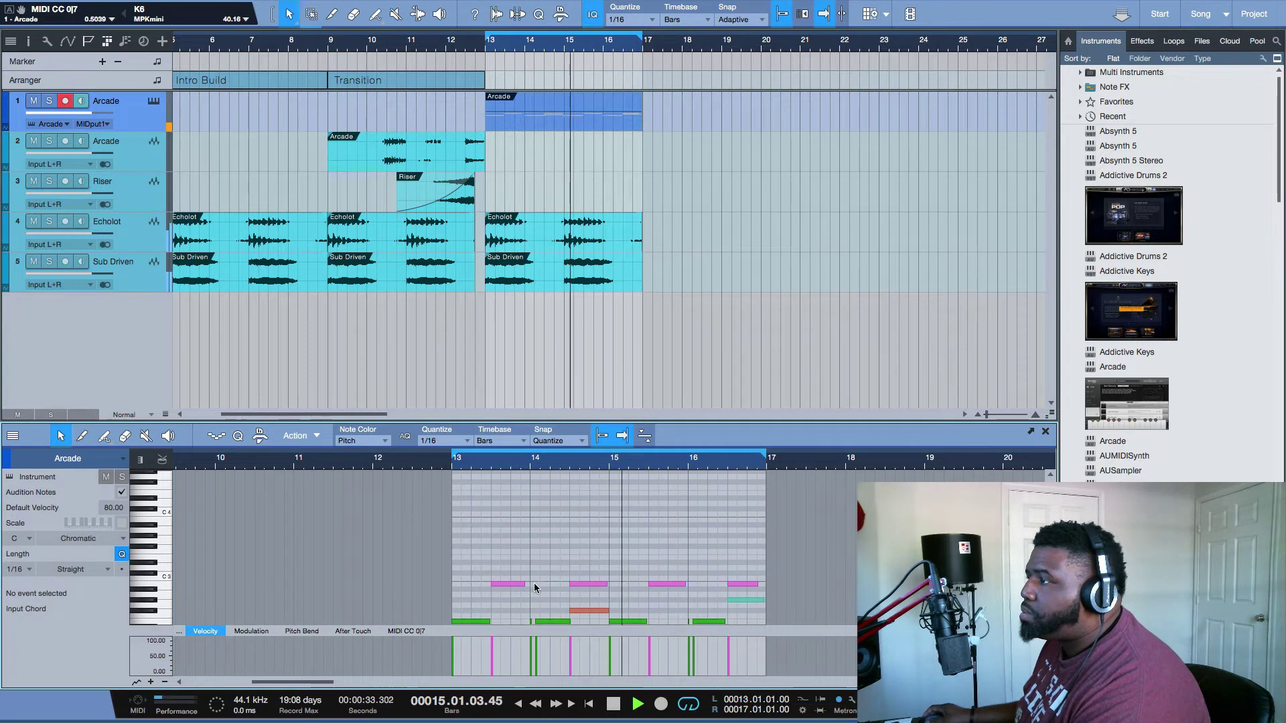
scroll(534, 587, down, 2)
scroll(534, 587, down, 4)
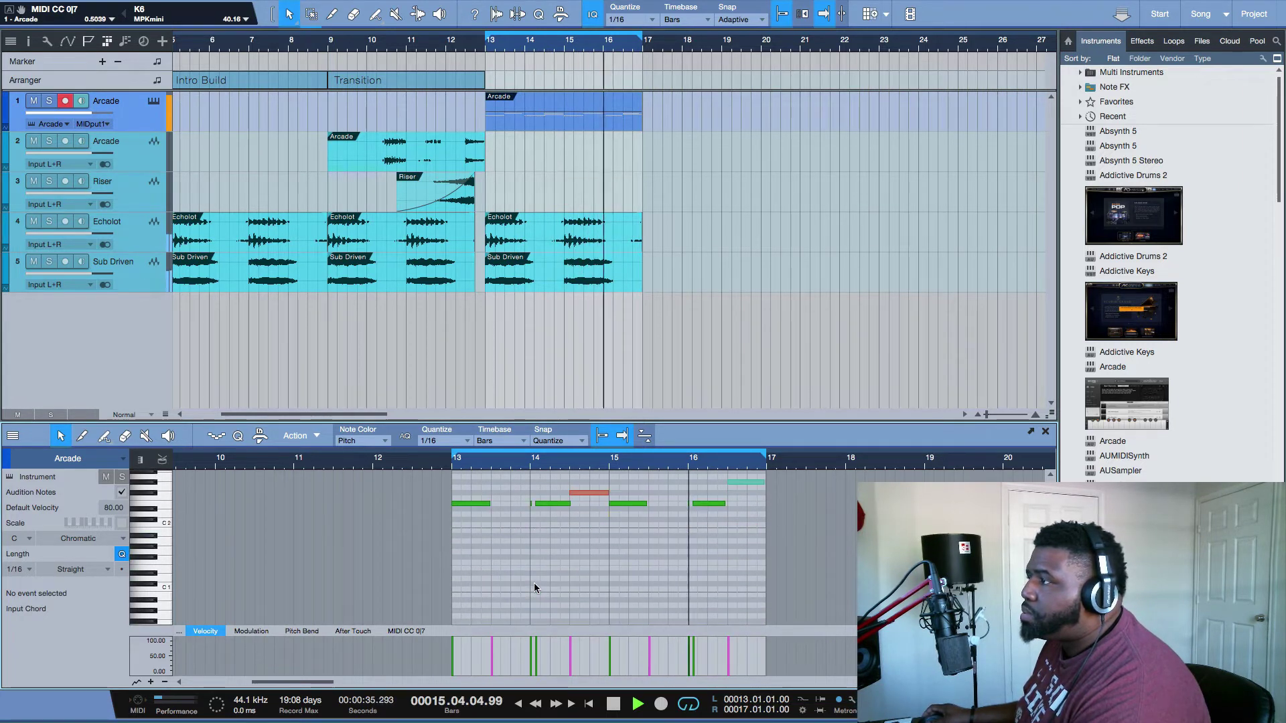
scroll(577, 570, up, 4)
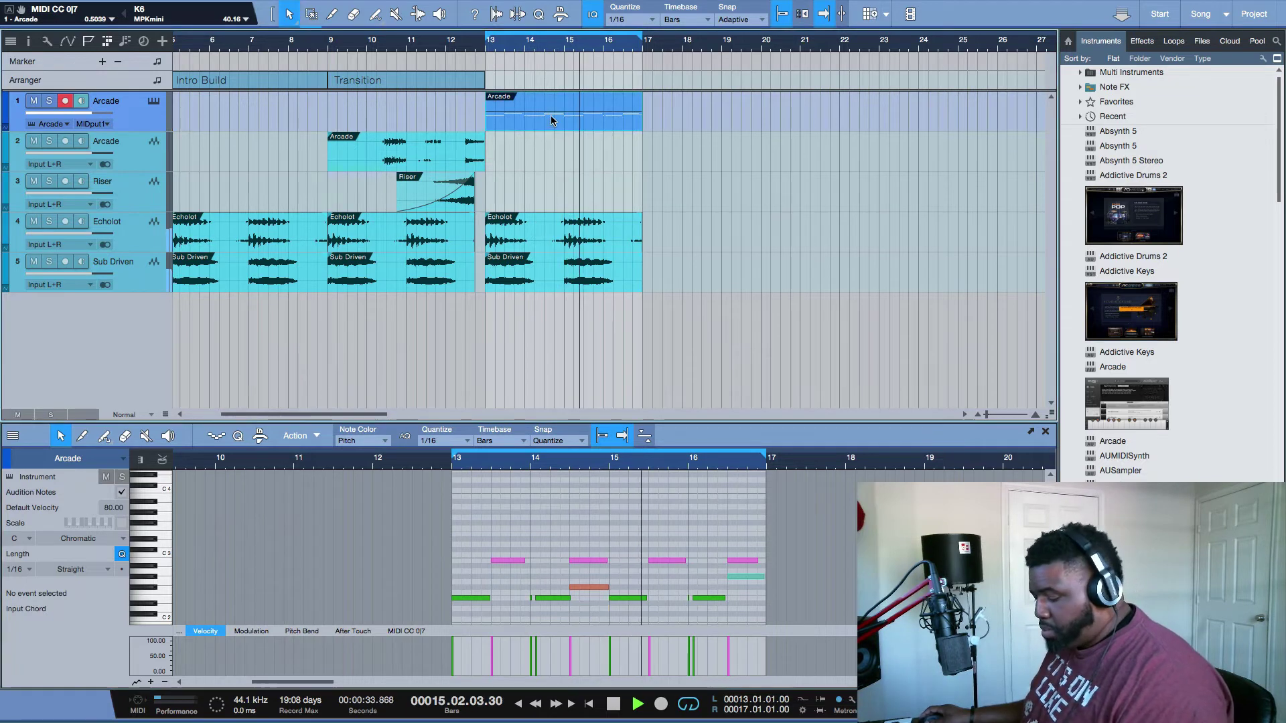
- Stop playback, bounce the Arcade clip in bars 13 to 17 to an audio track and delete the muted instrument clip
key(space)
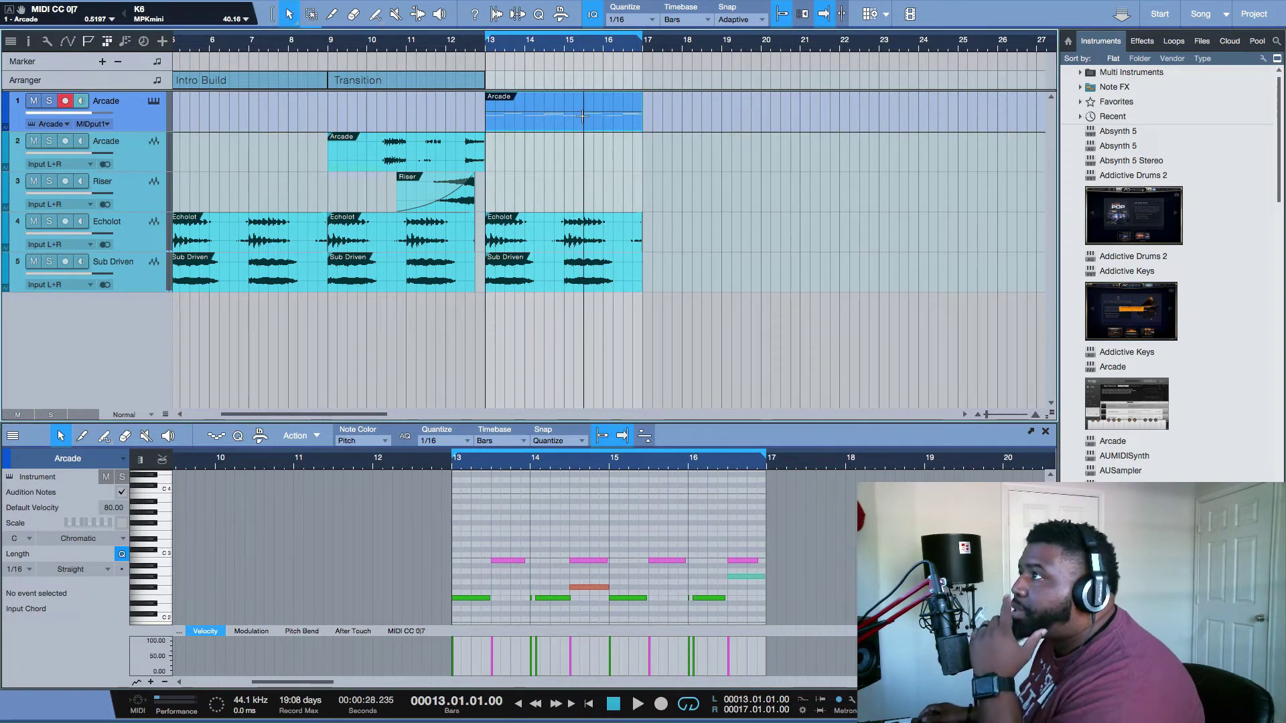
key(s)
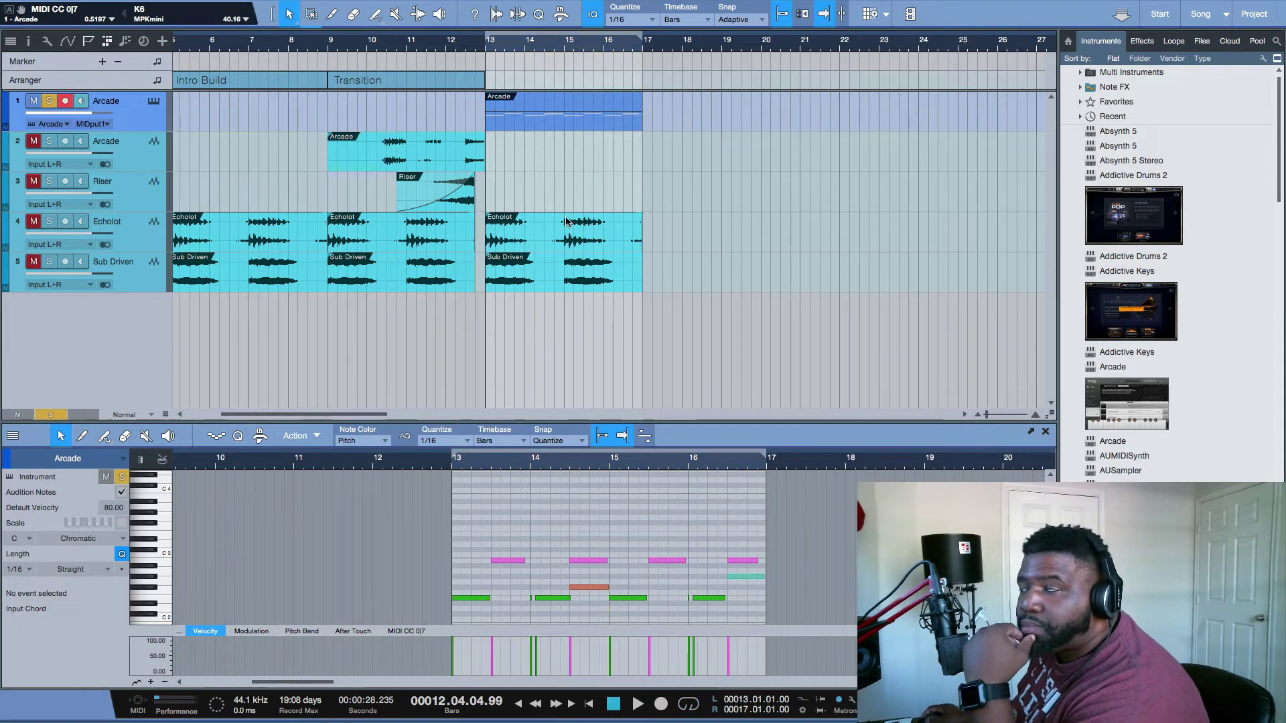
key(ctrl+b)
click(561, 119)
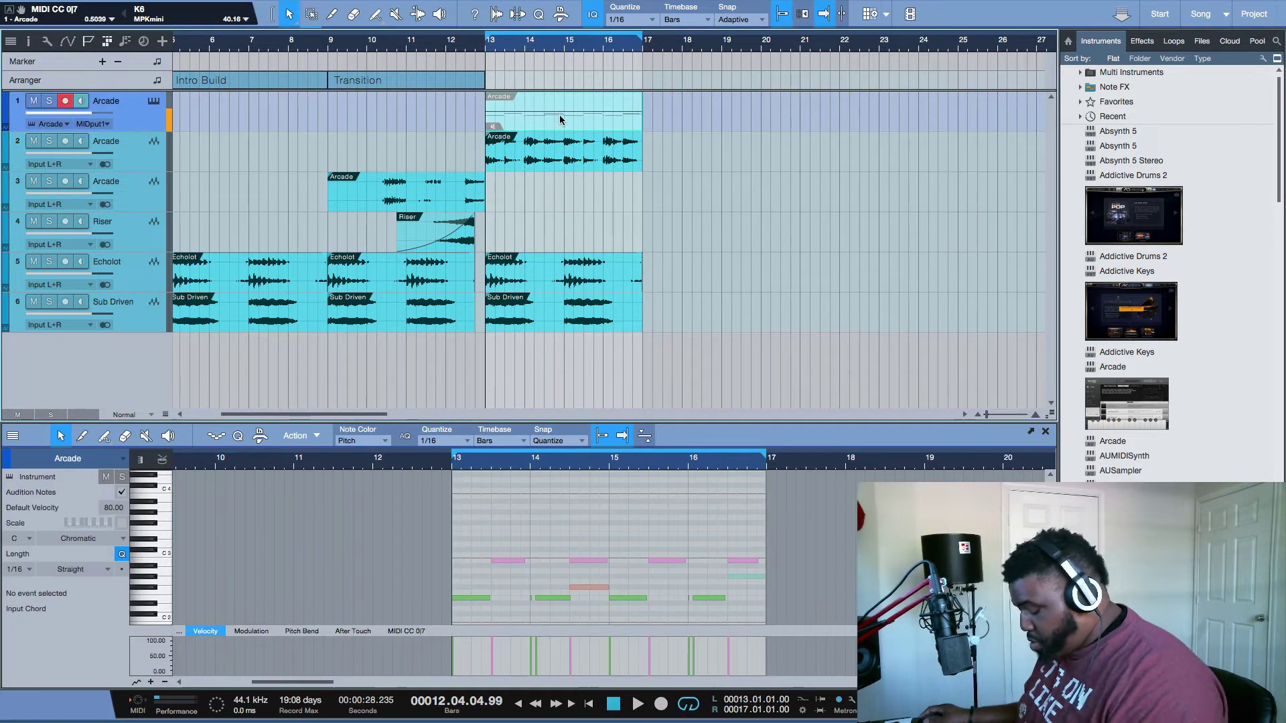
key(Delete)
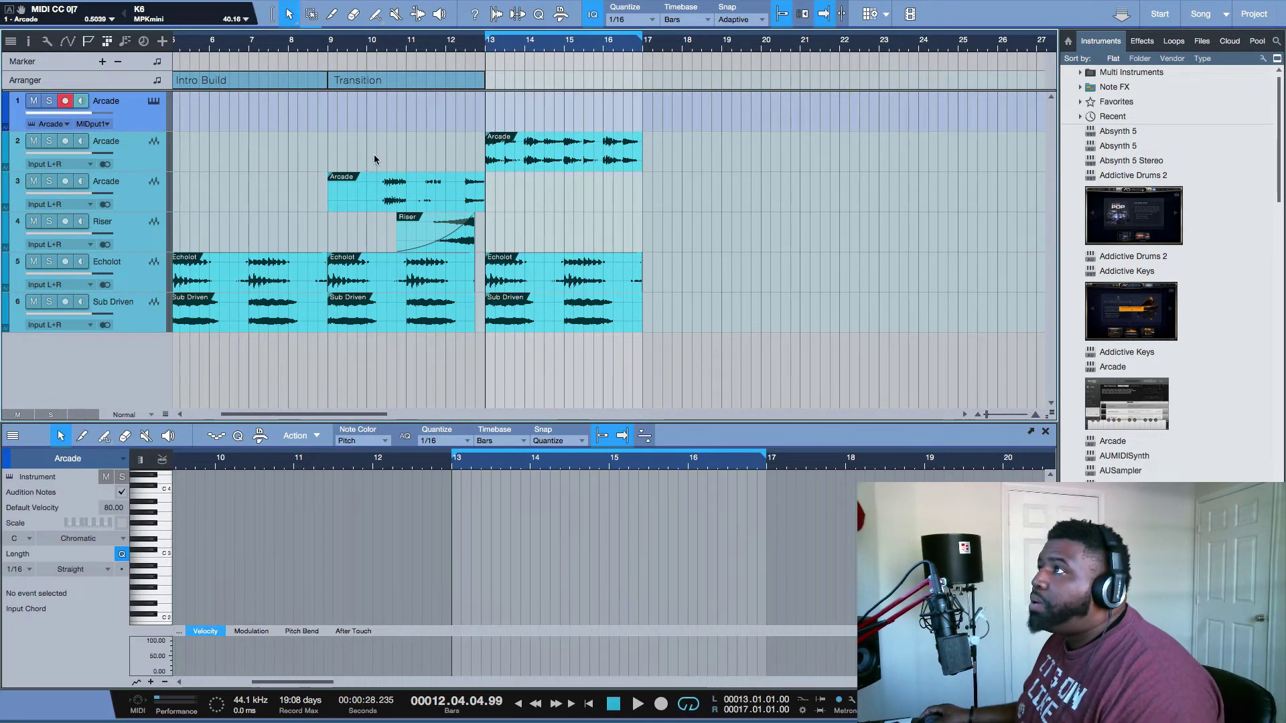
- Rename the newly bounced audio track Kick/Snare and play the loop
double_click(108, 142)
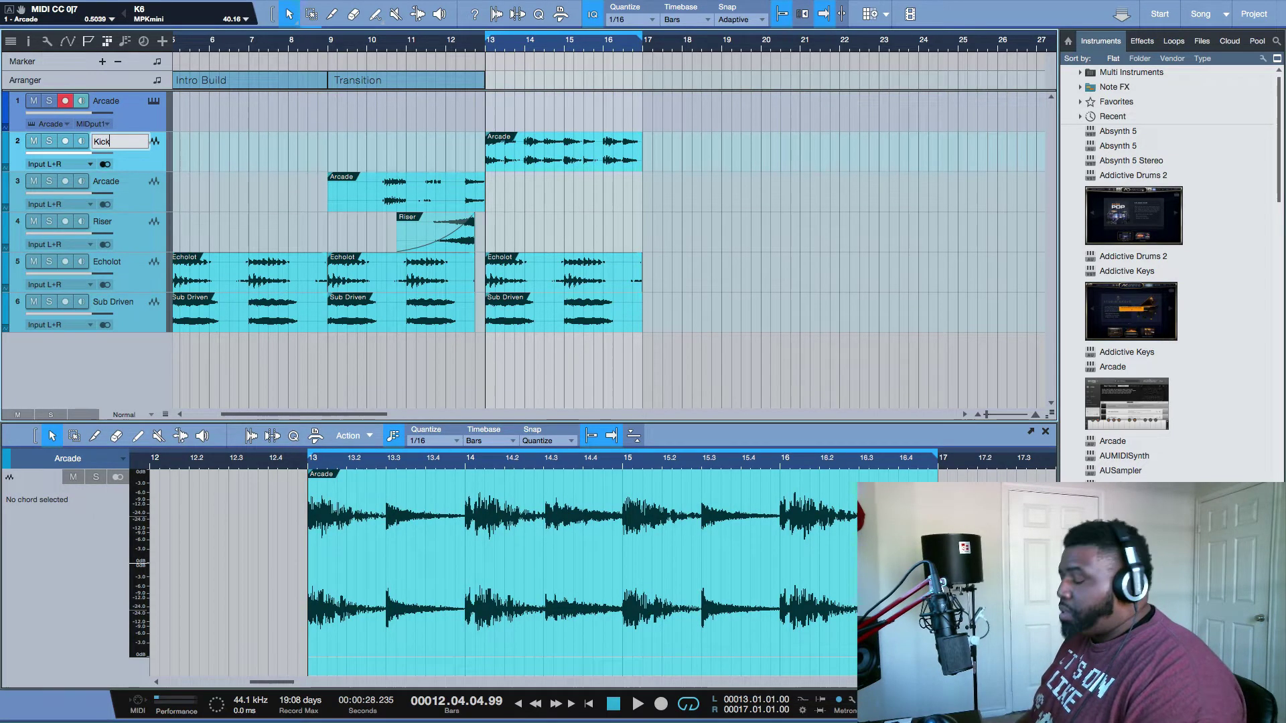
text(/Snare)
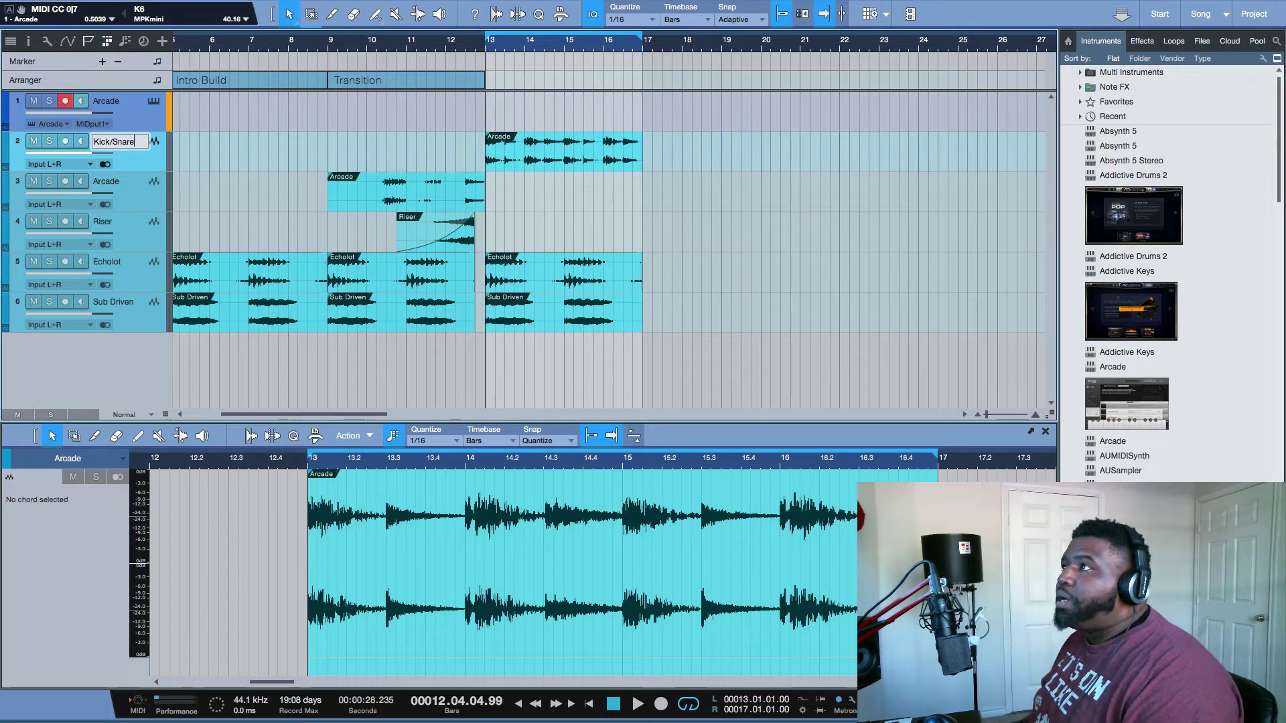
key(Return)
key(space)
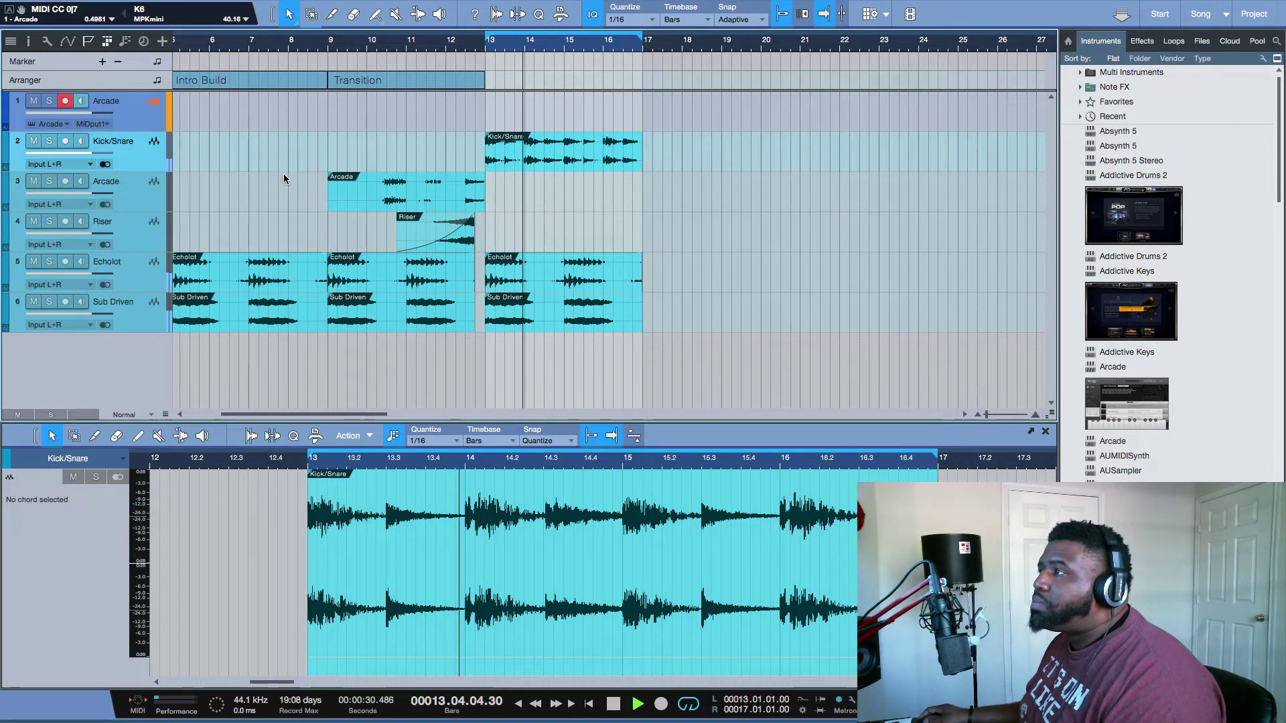
- Reopen Arcade, load the Raise the Roof kit from the percussive list and audition it against the loop of bars 13 to 17
key(F11)
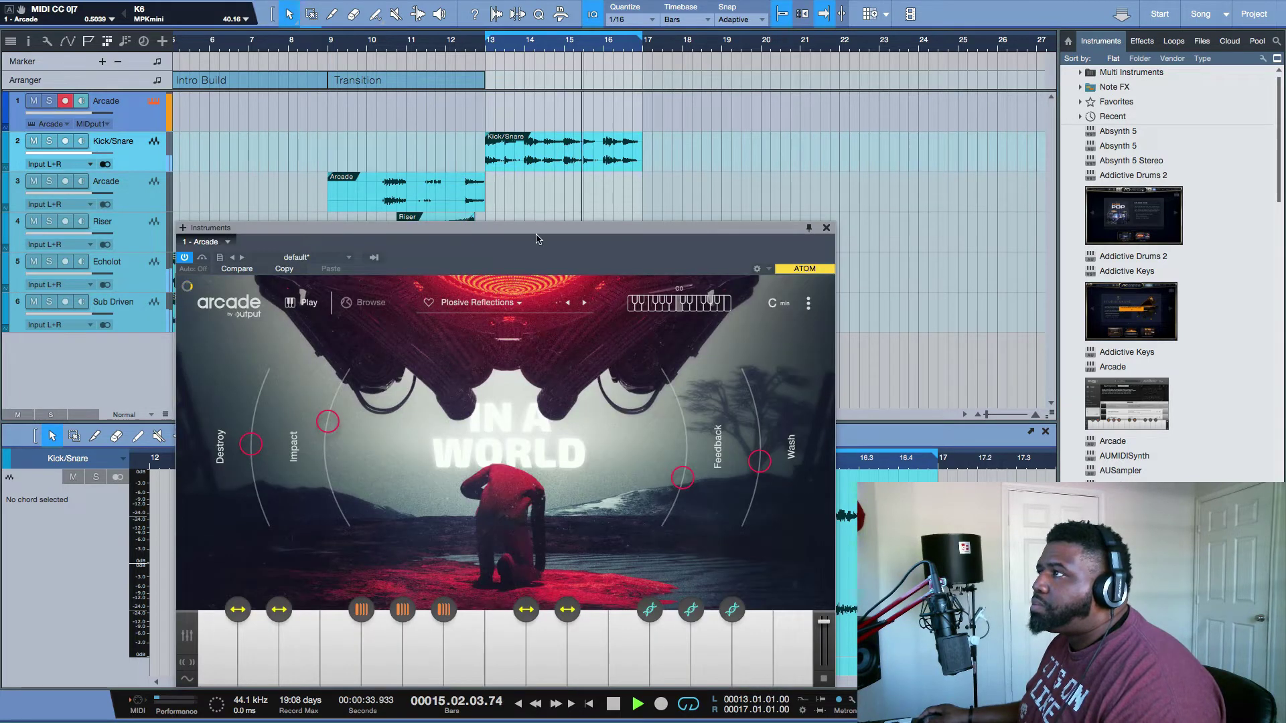
drag(536, 239, 740, 113)
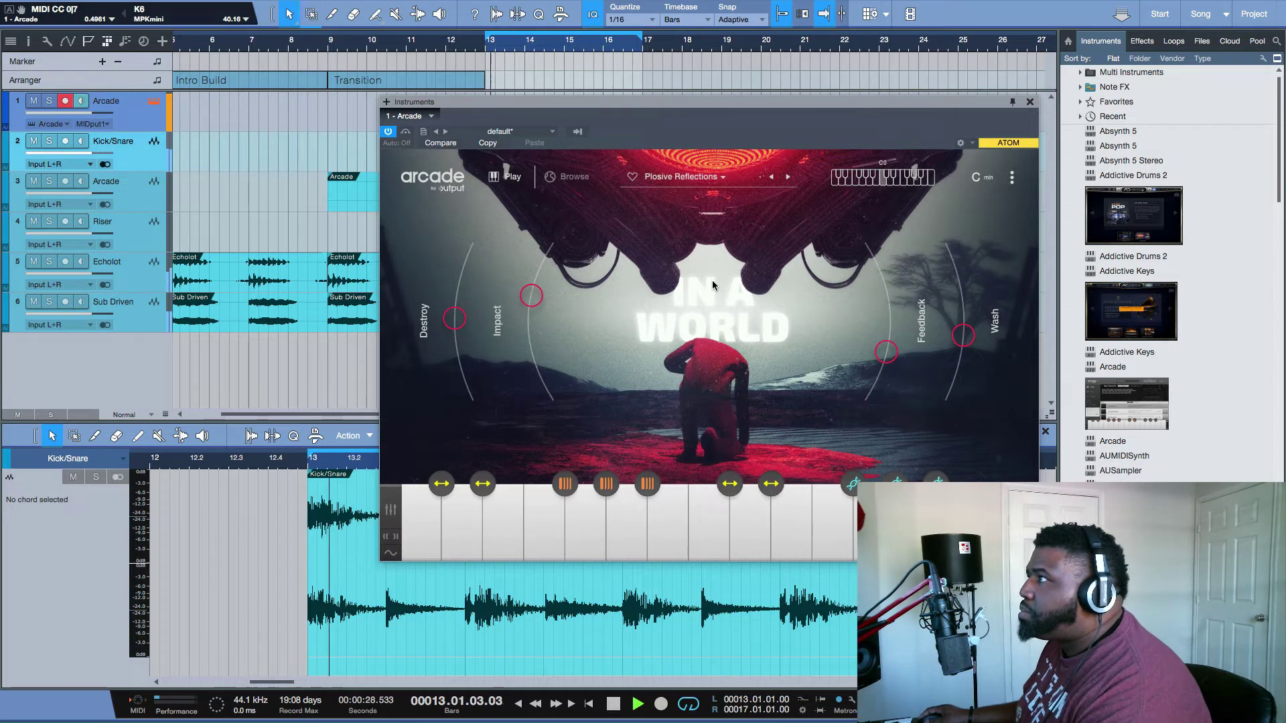
key(space)
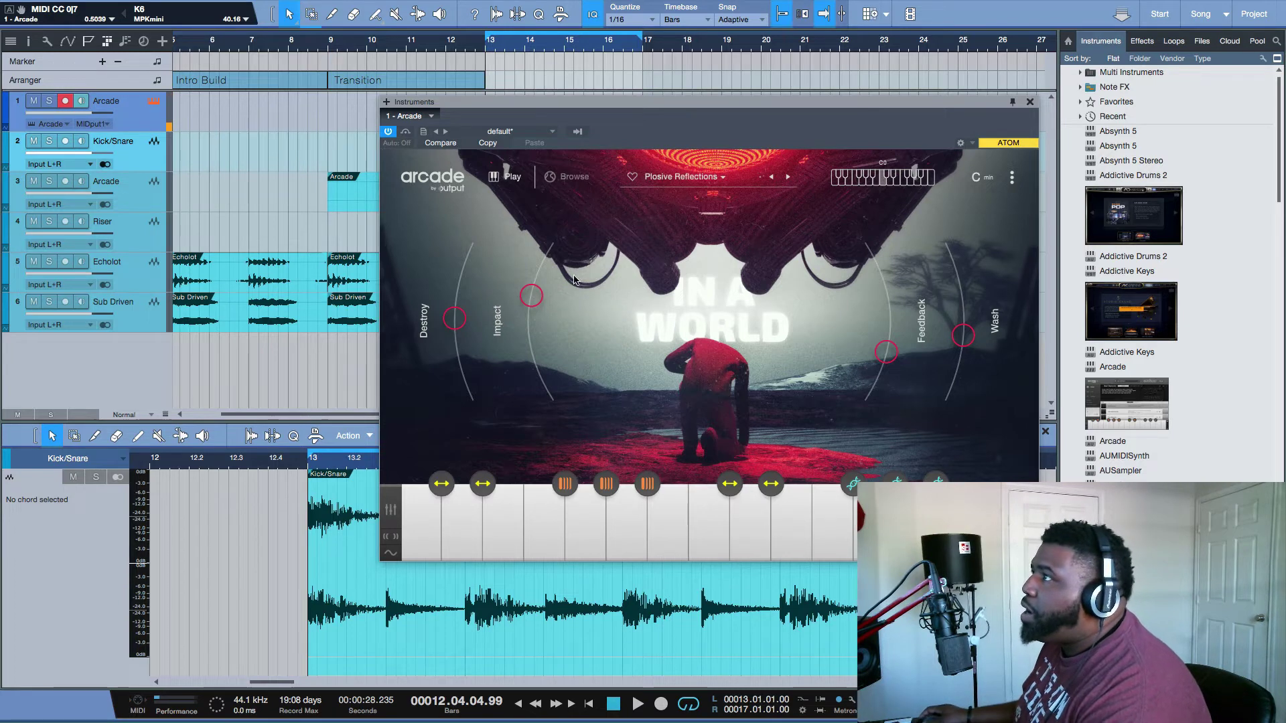
click(571, 178)
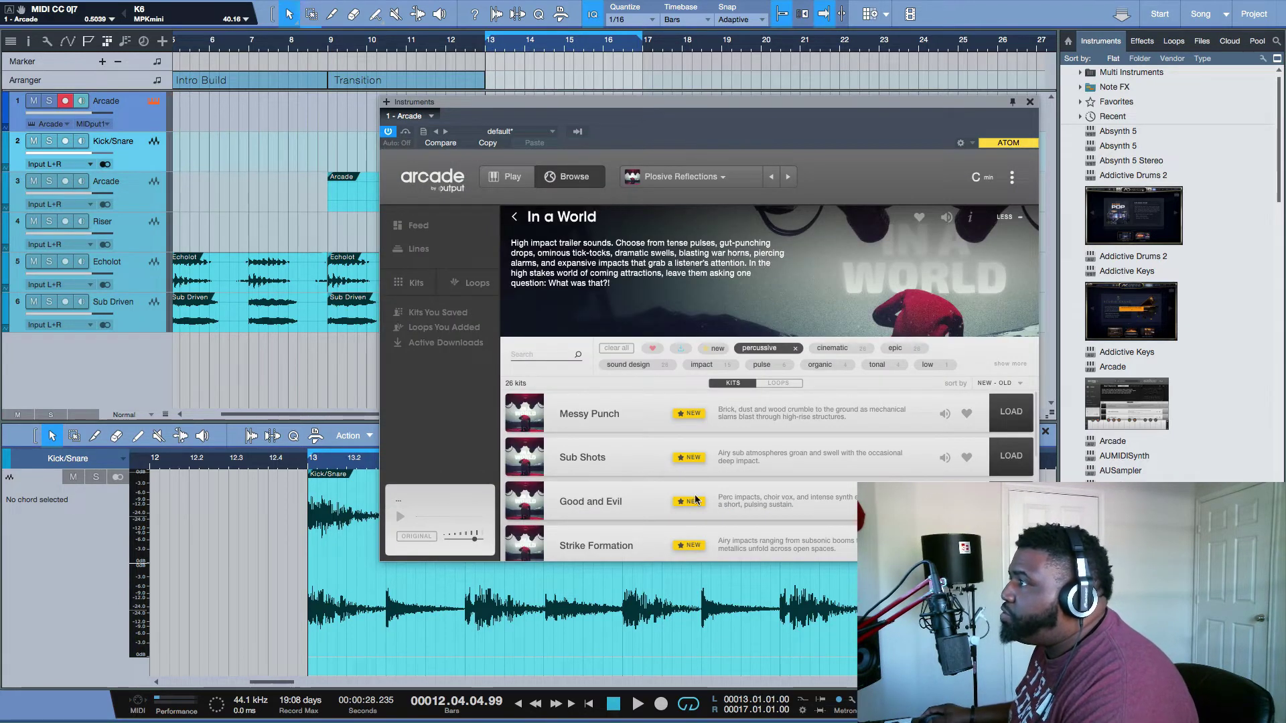
scroll(770, 422, down, 2)
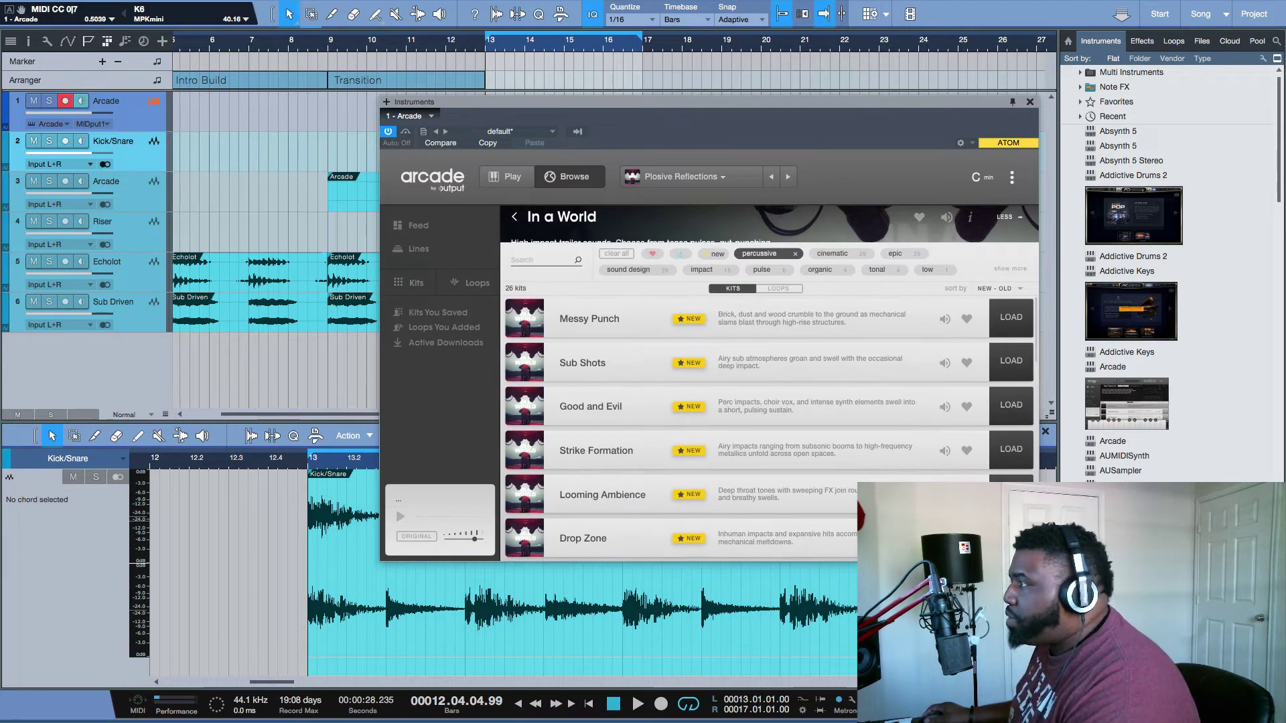
scroll(770, 422, down, 2)
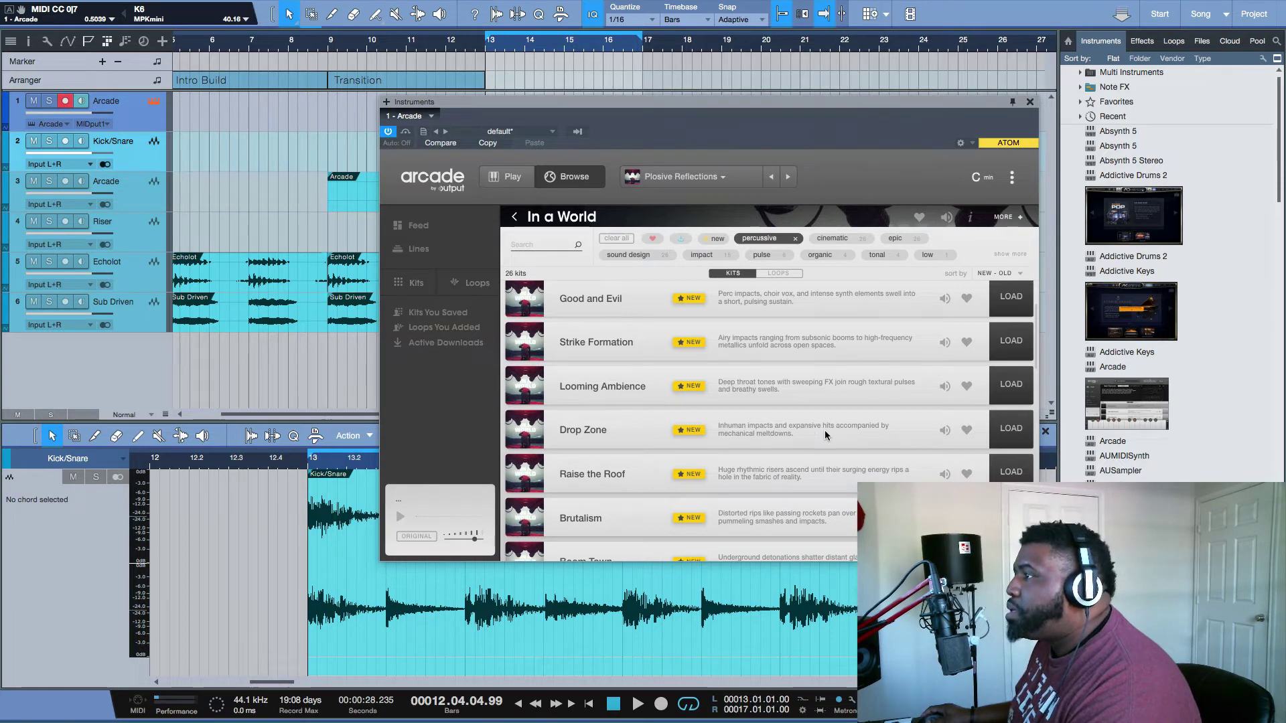
click(1011, 472)
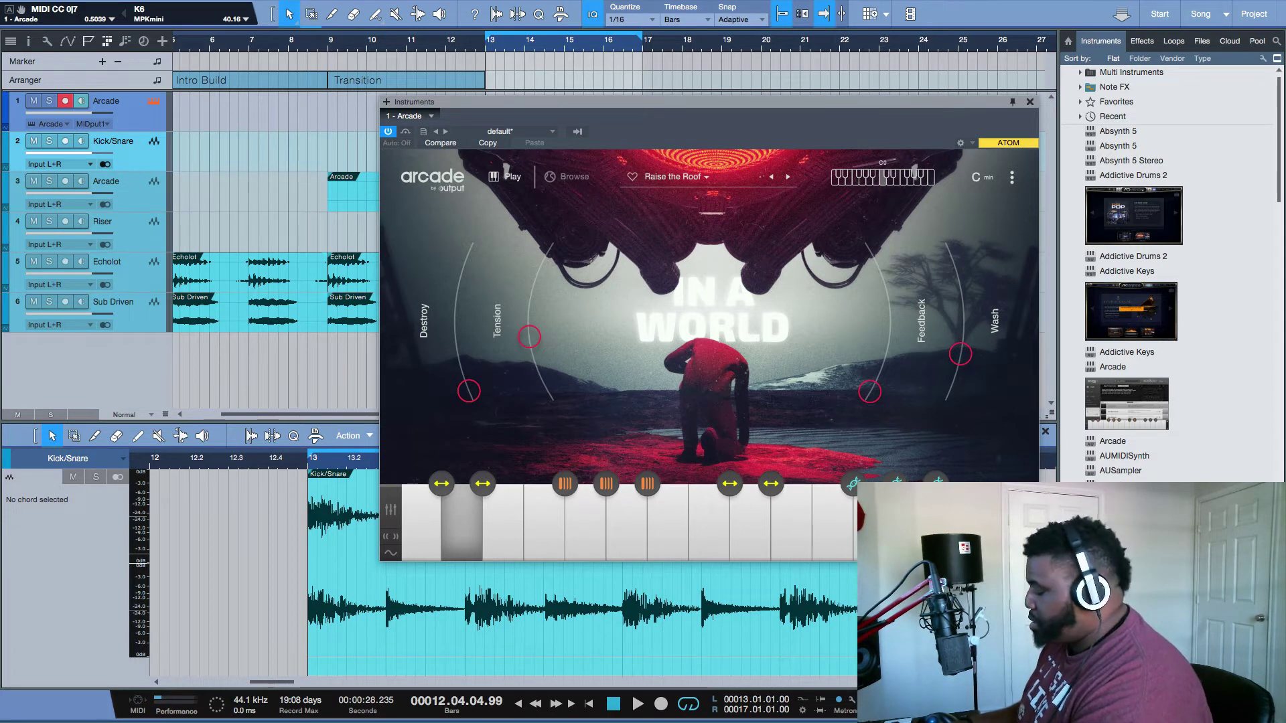
key(space)
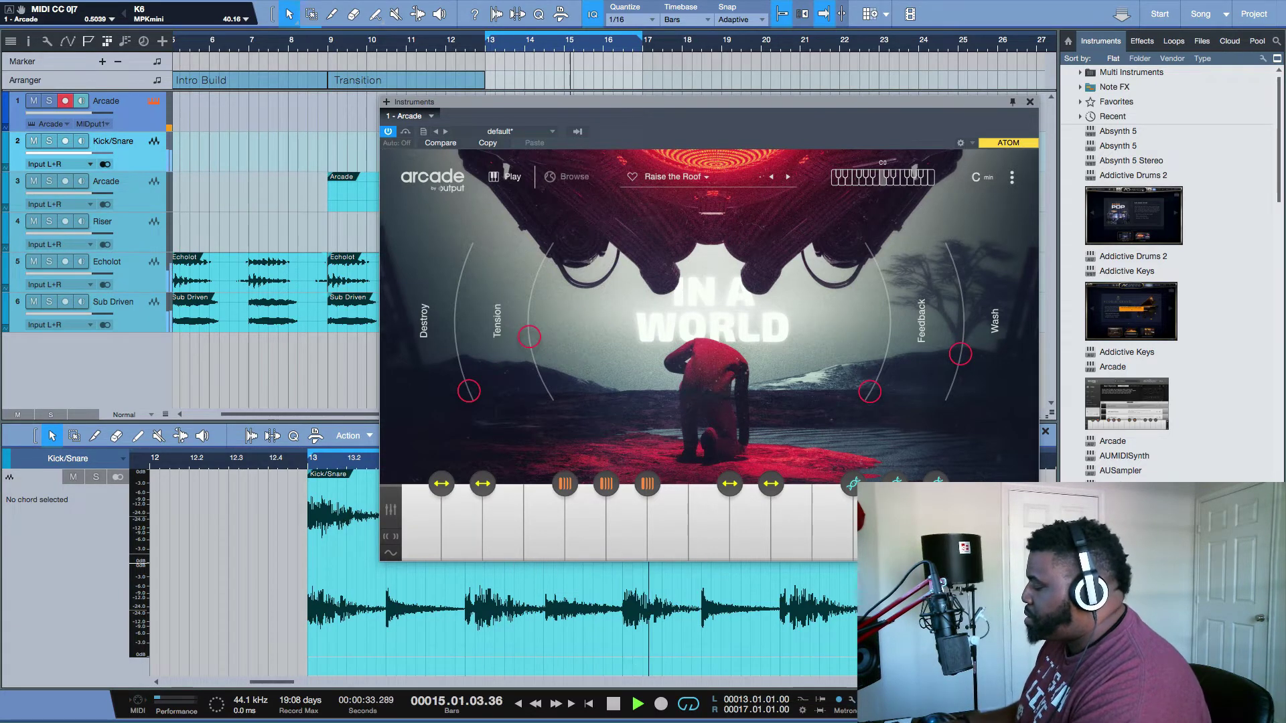
key(space)
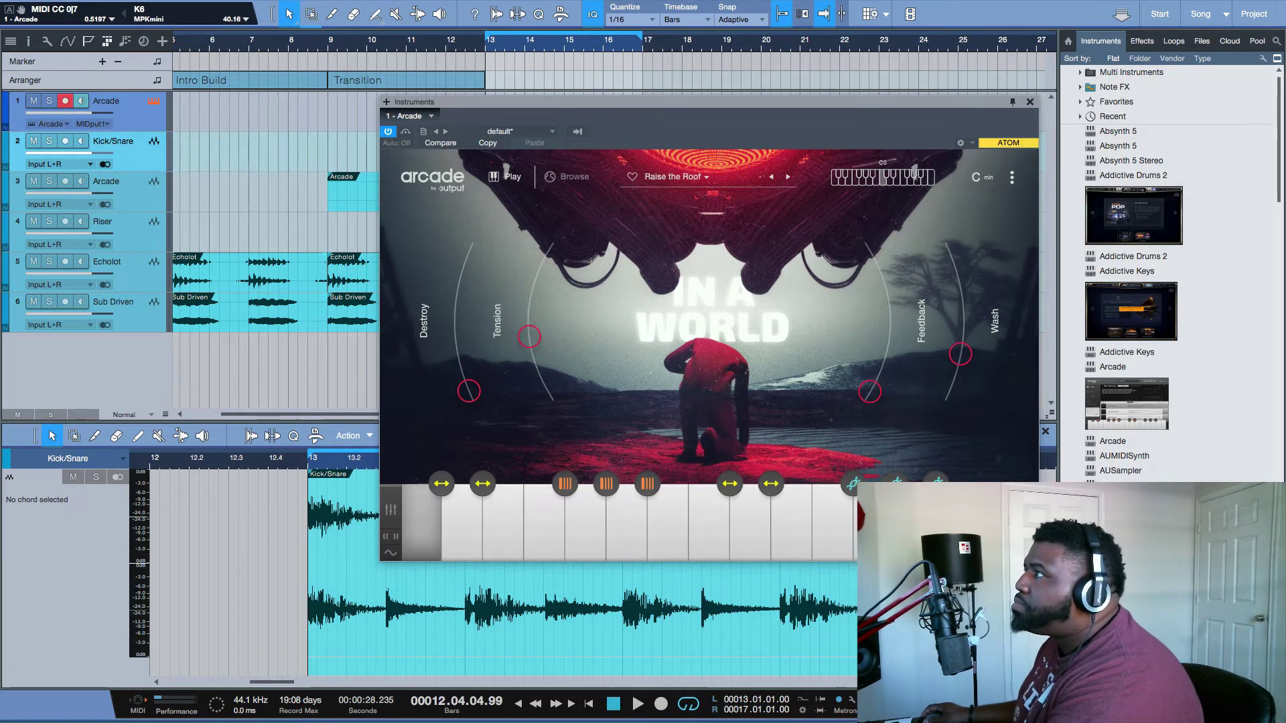
- Try the Brutalism kit in Arcade and load the Ominous Pulse kit from the percussive In a World list
click(789, 178)
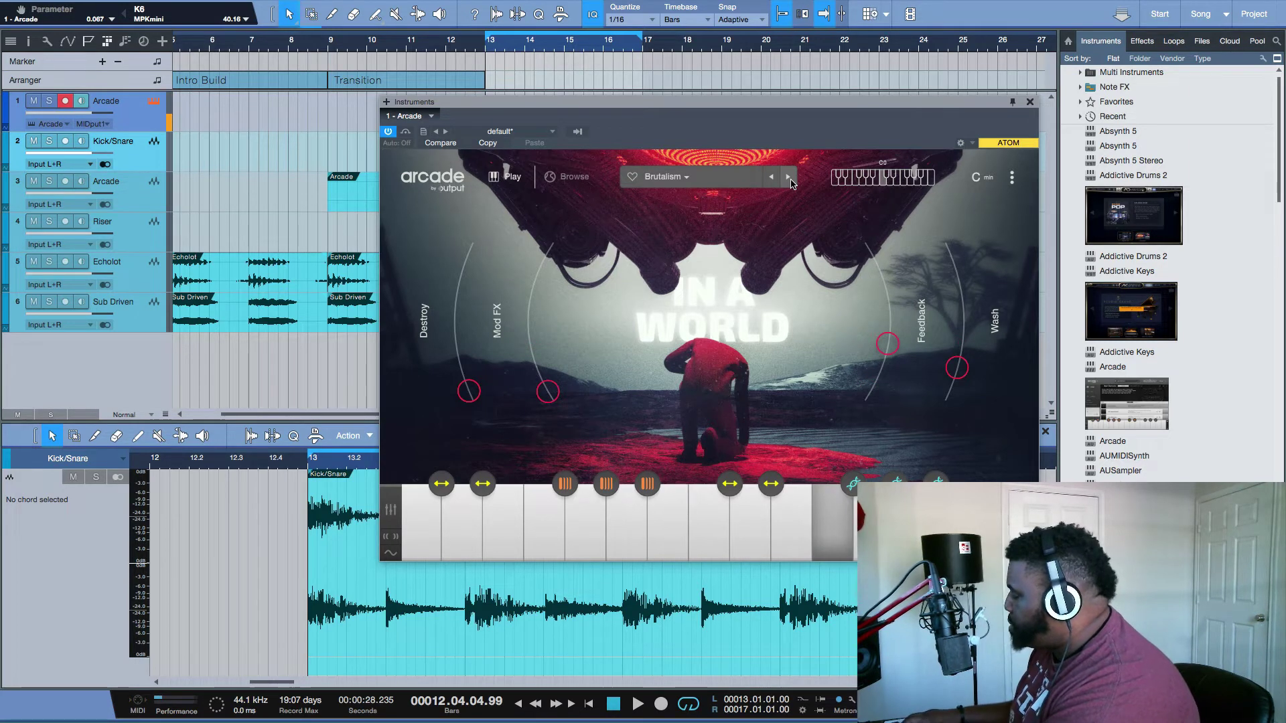
click(568, 177)
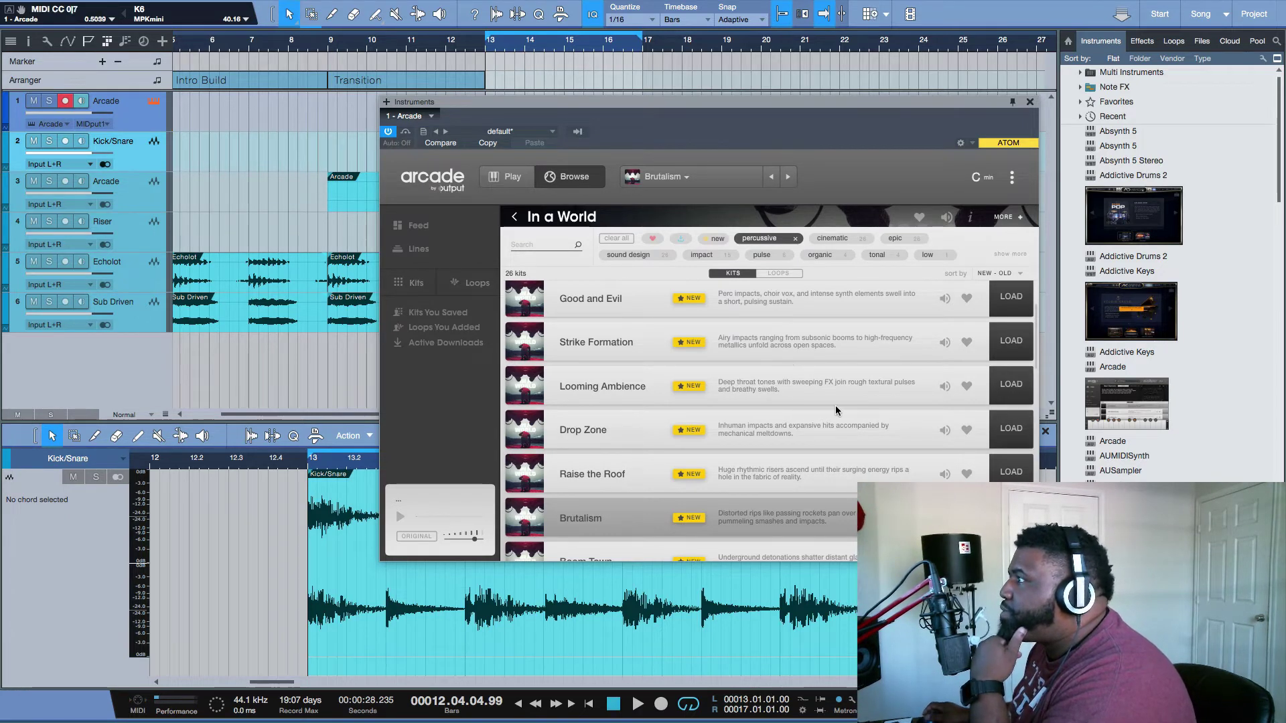
scroll(836, 411, down, 5)
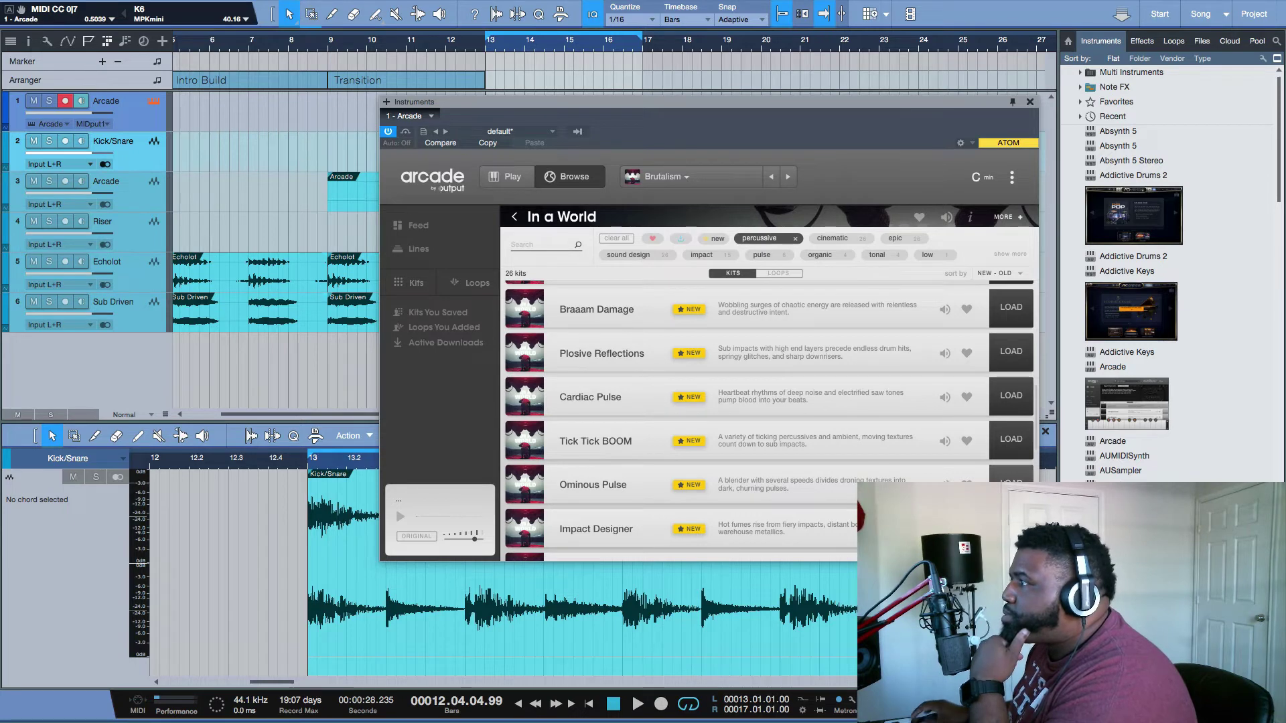
click(1011, 480)
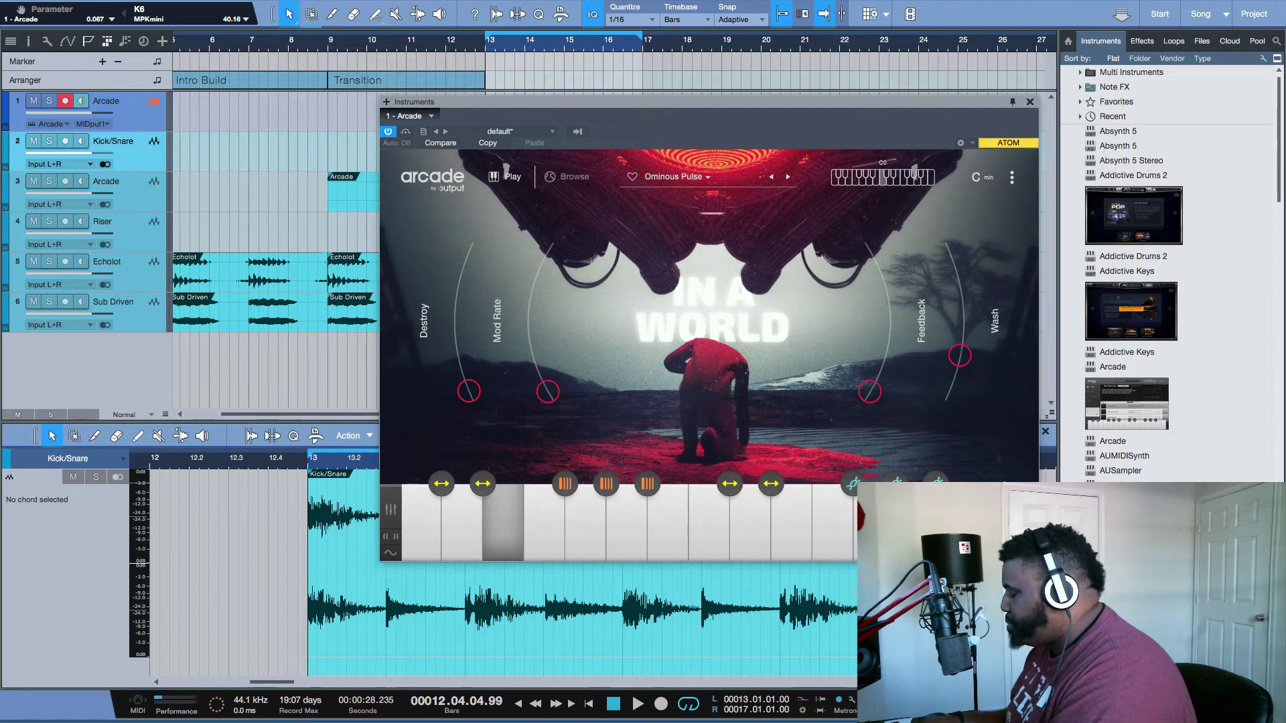
- Briefly play the loop with Ominous Pulse and record a part from the kit on the Arcade track in bars 13 to 17
key(space)
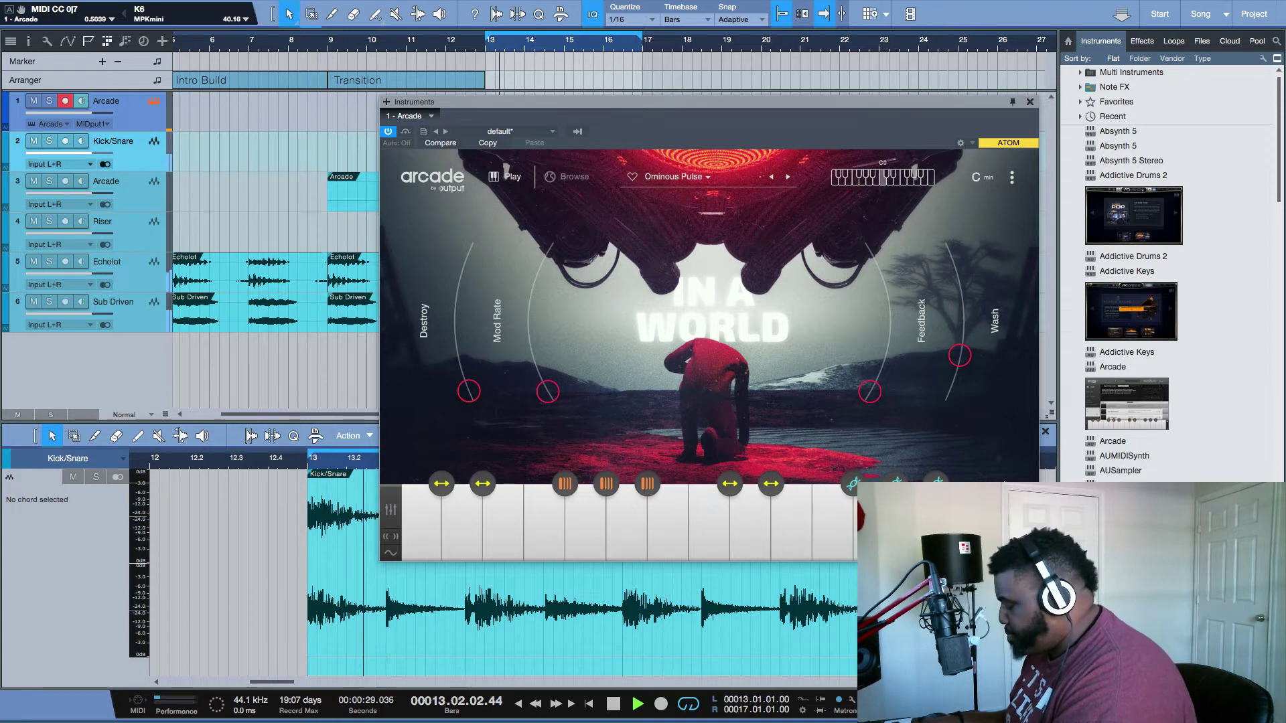
key(space)
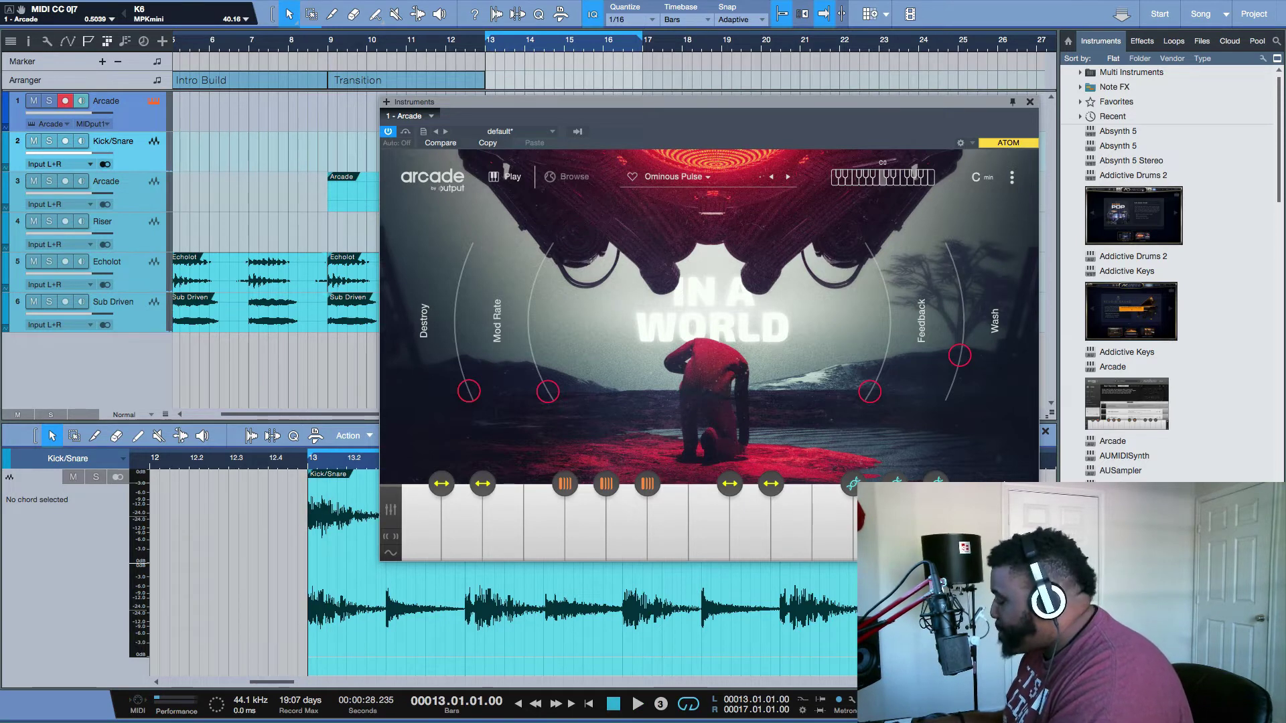
key(KP_Multiply)
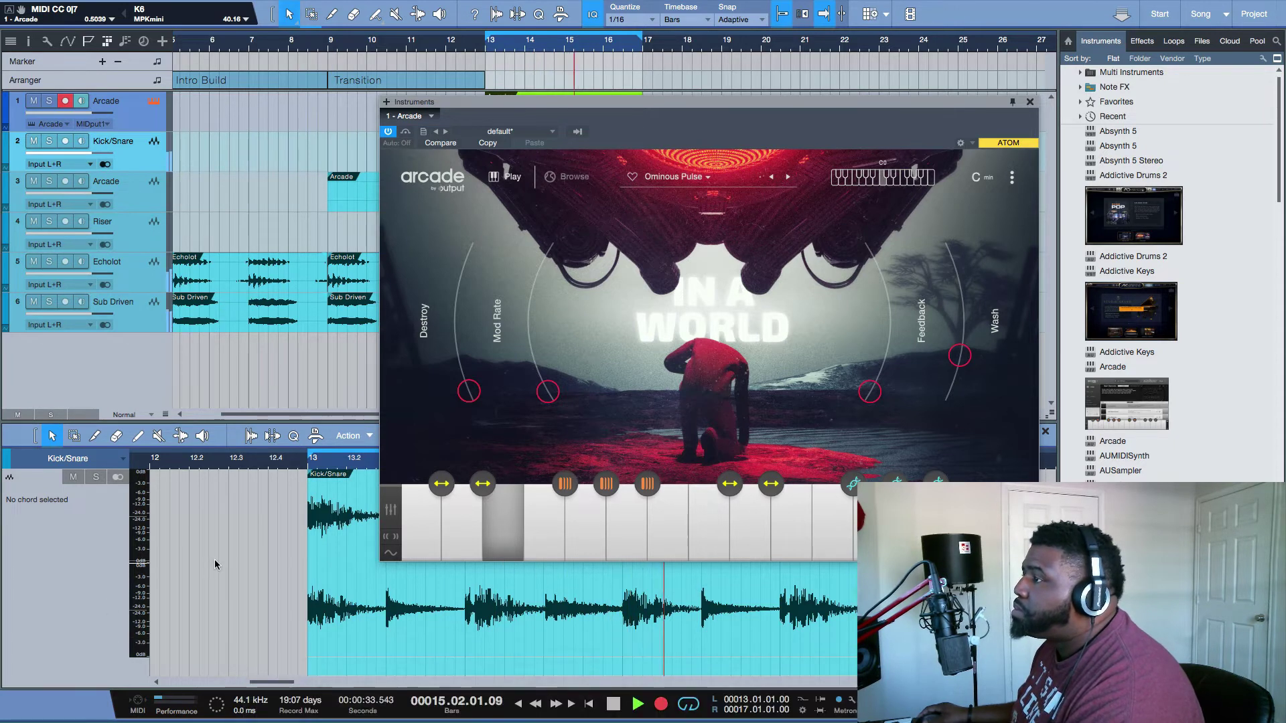
- Inspect the Ominous Pulse Rhythmic Loop 08 sample settings and the recorded clip, then return to the kit's main view
click(511, 556)
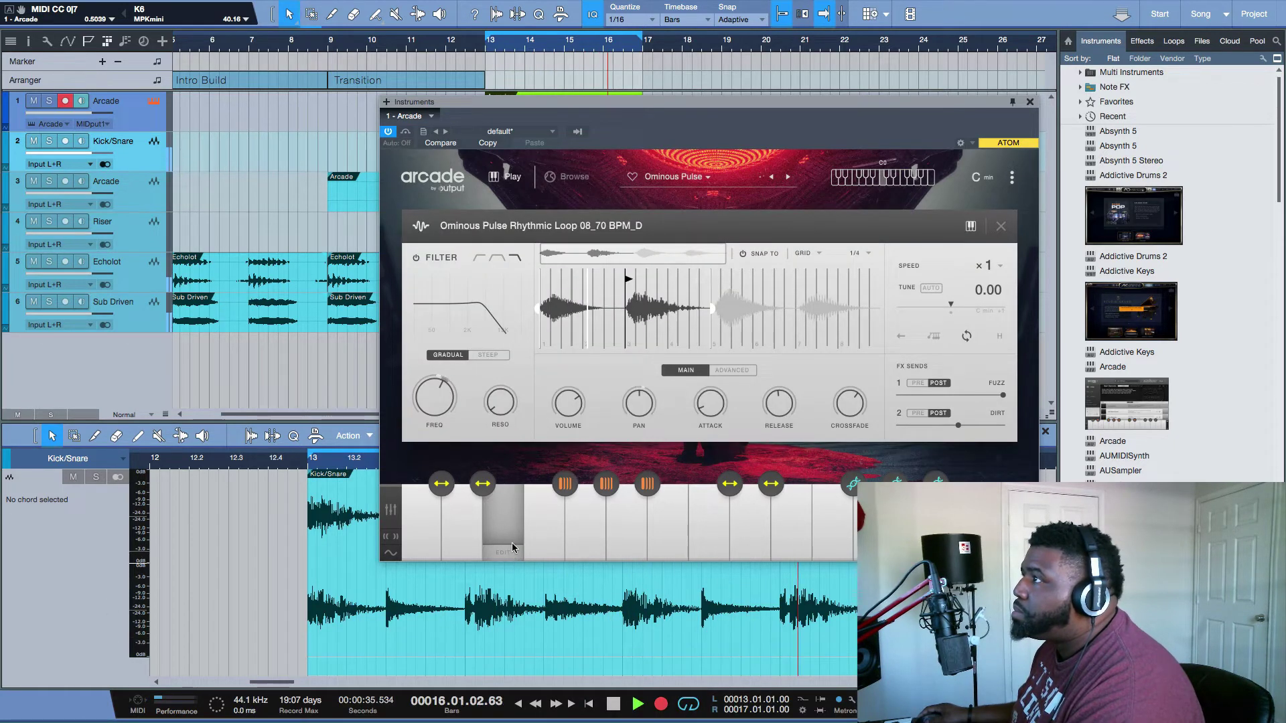
click(1030, 101)
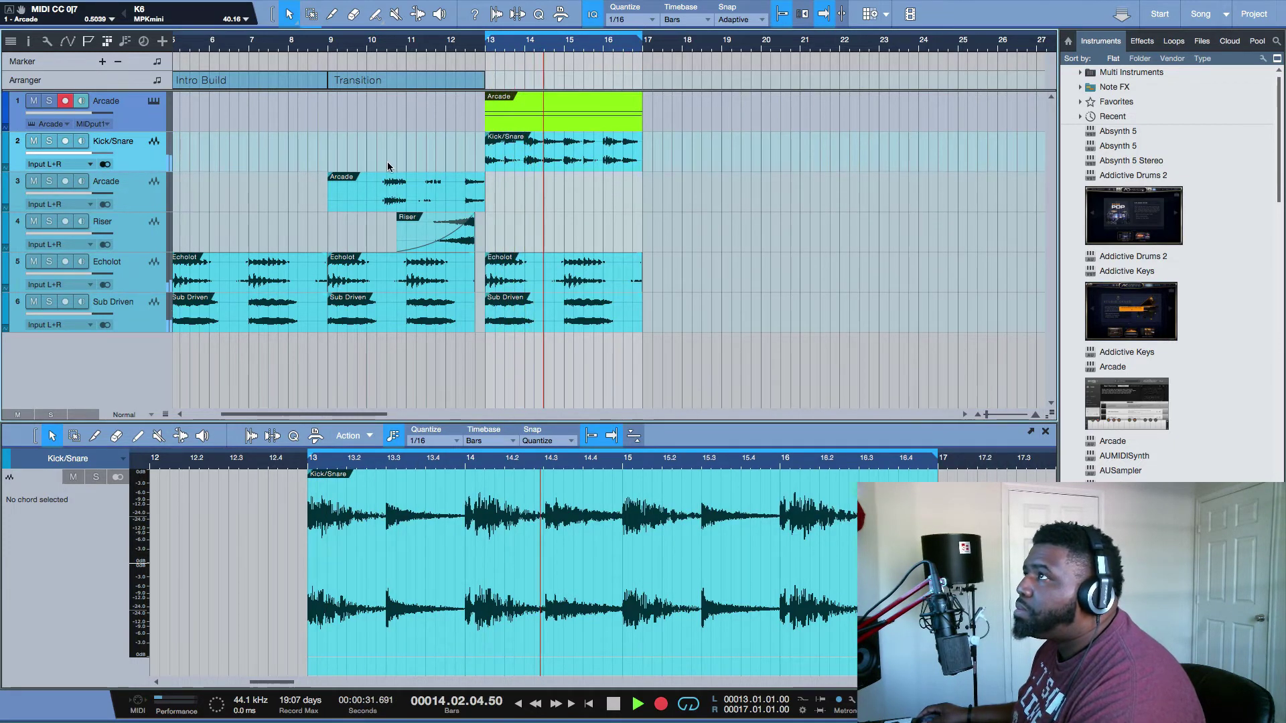
key(F11)
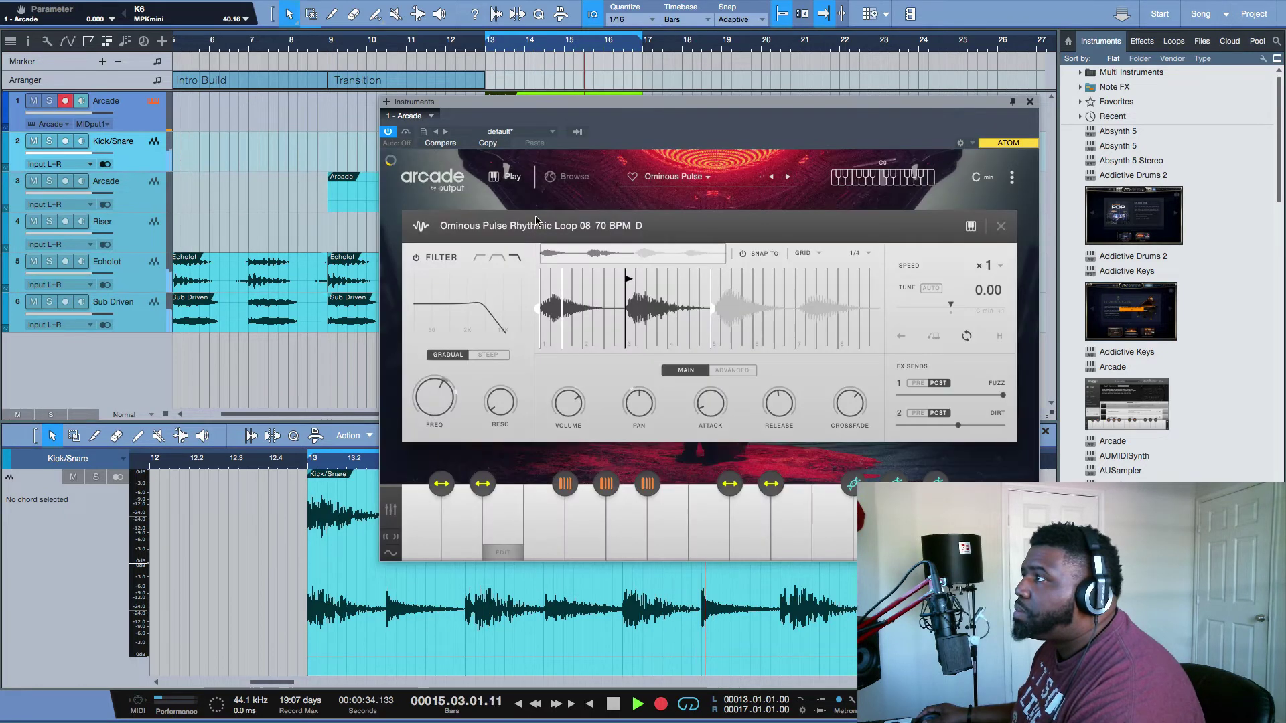
mouse_move(615, 506)
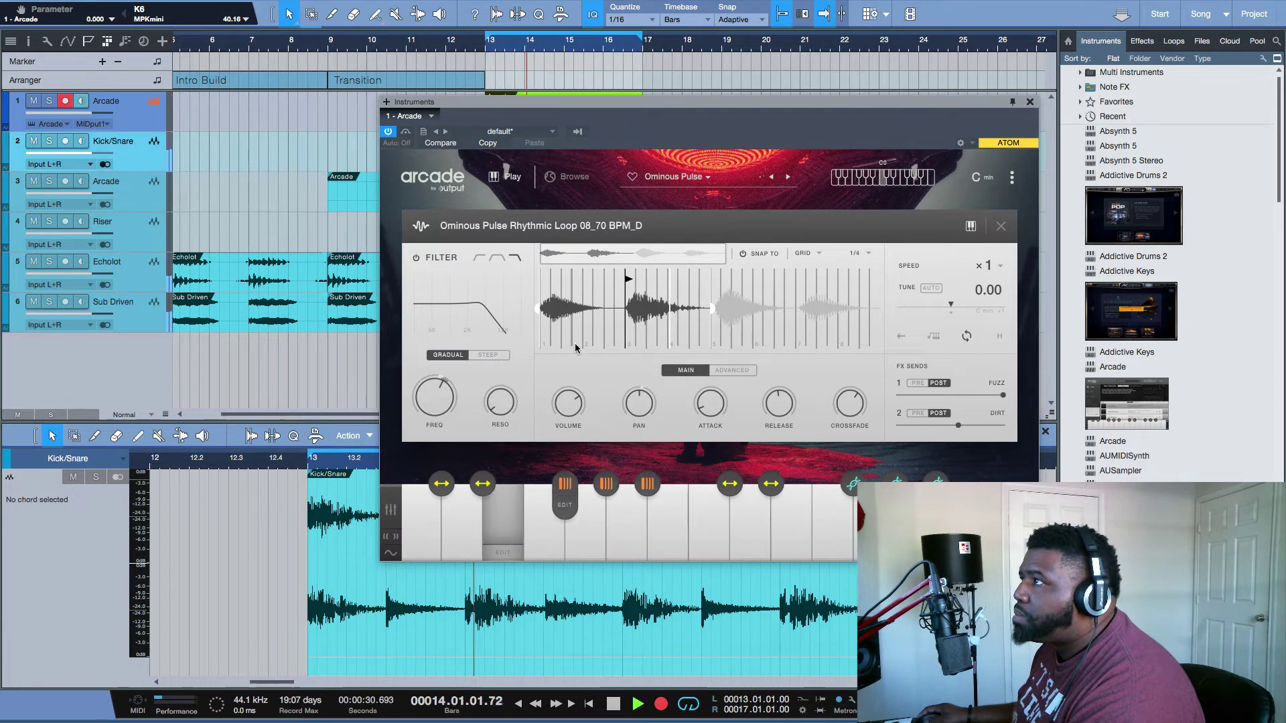
click(502, 178)
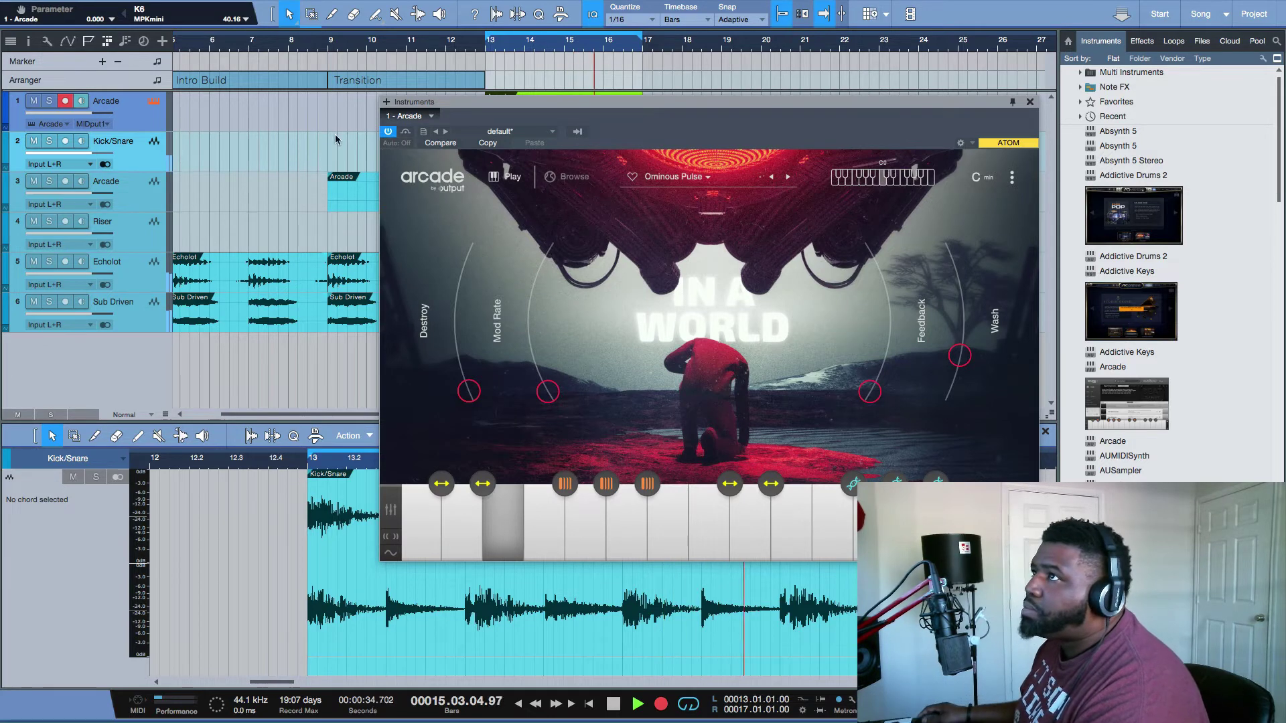
- Solo the Arcade track, record macro movements over the Ominous Pulse part in bars 13 to 17 and play the loop
key(s)
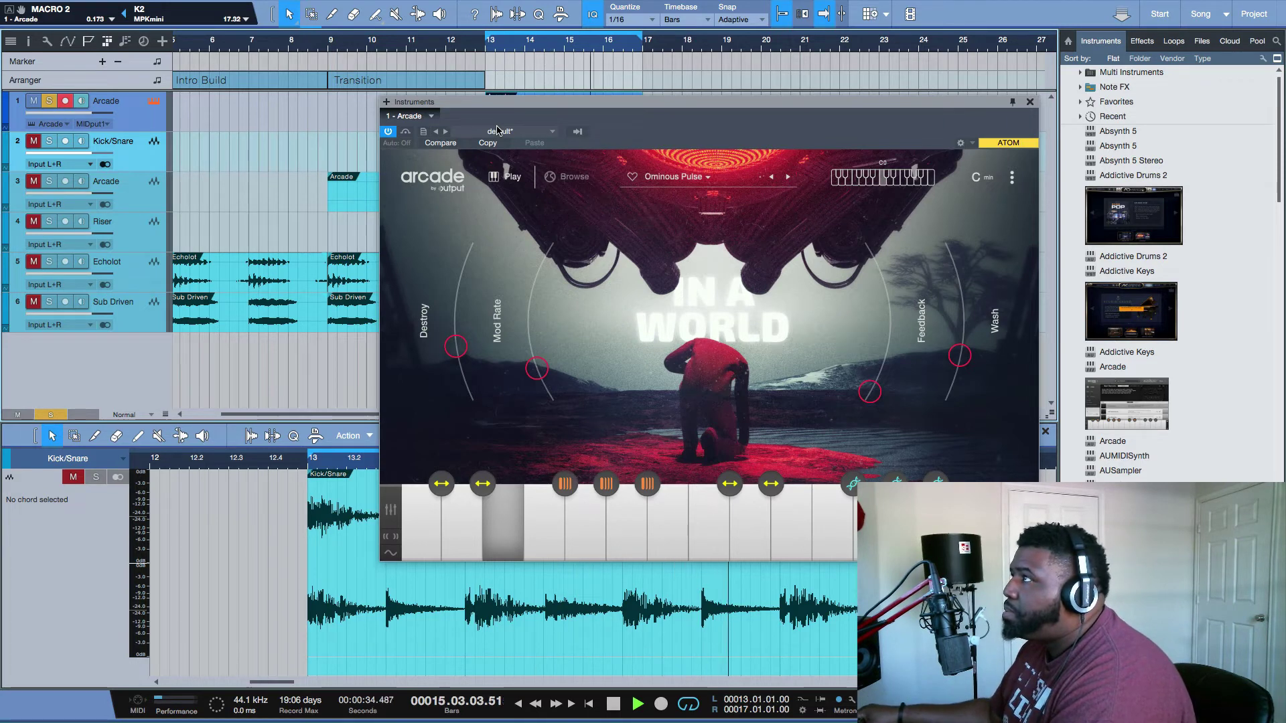
key(space)
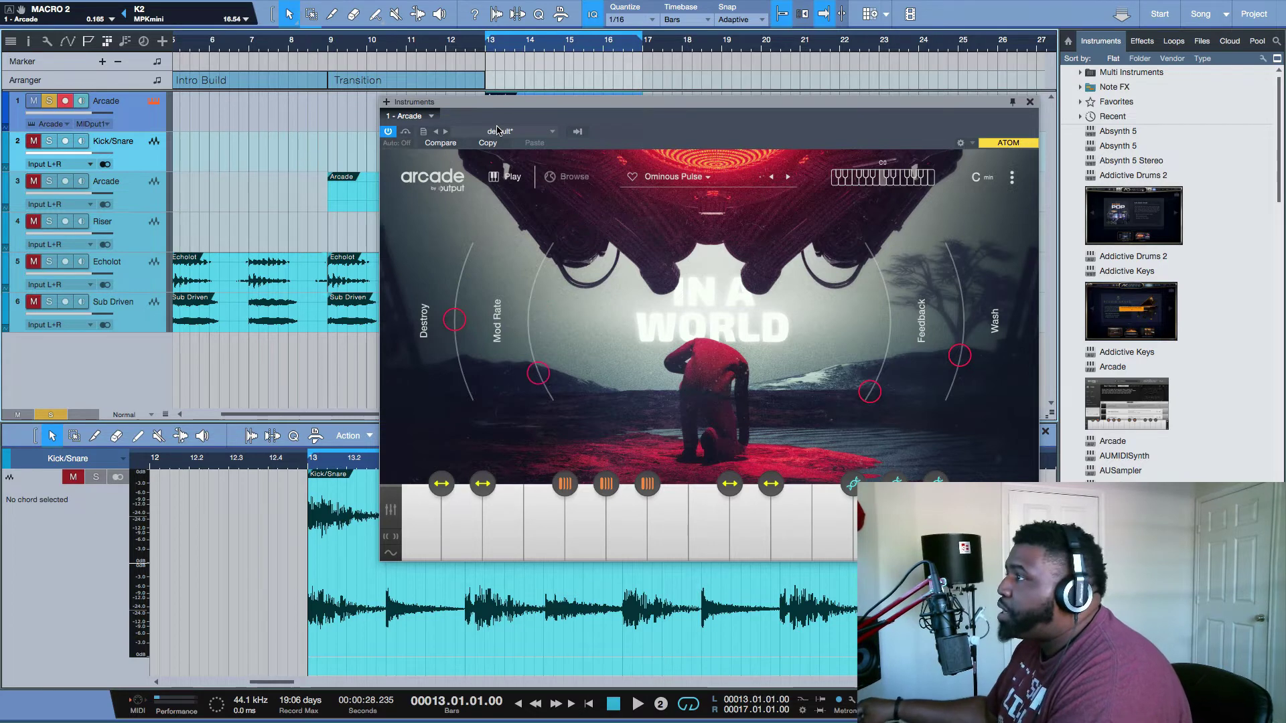
key(KP_Multiply)
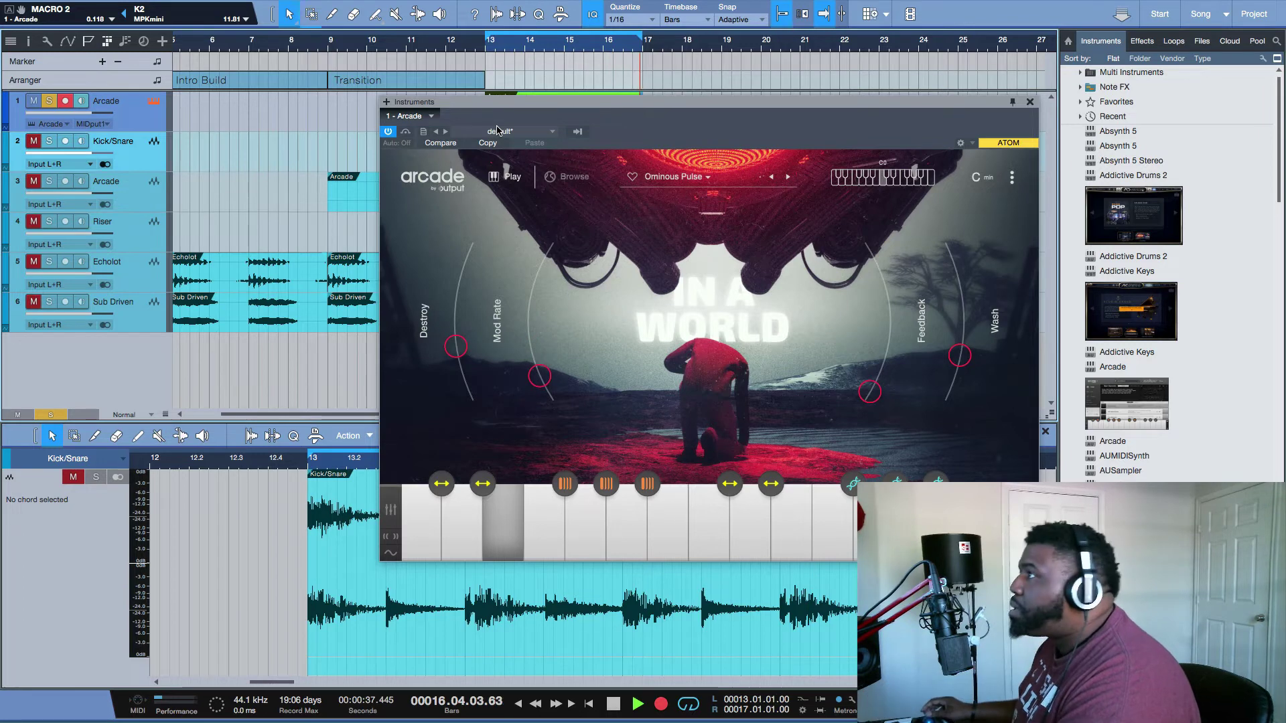
key(space)
key(space)
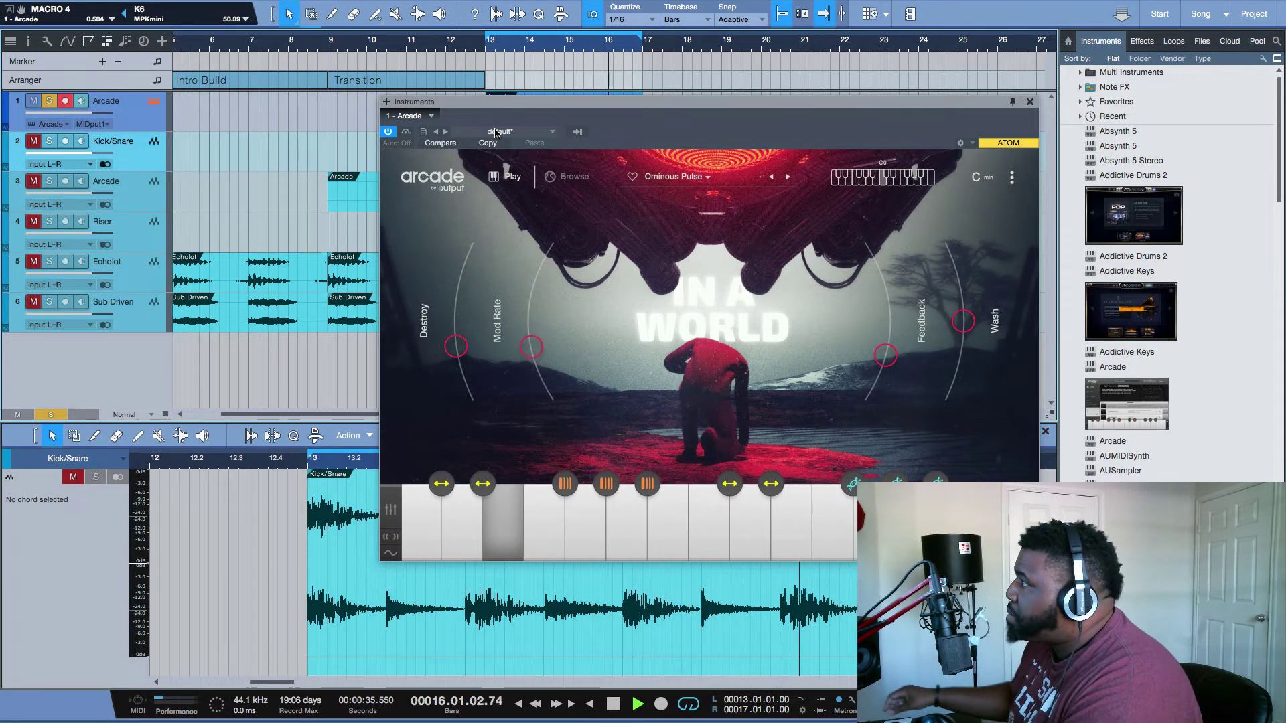
- Close the instrument window, unsolo the Arcade track and play the loop with all tracks
click(1029, 102)
key(space)
click(49, 100)
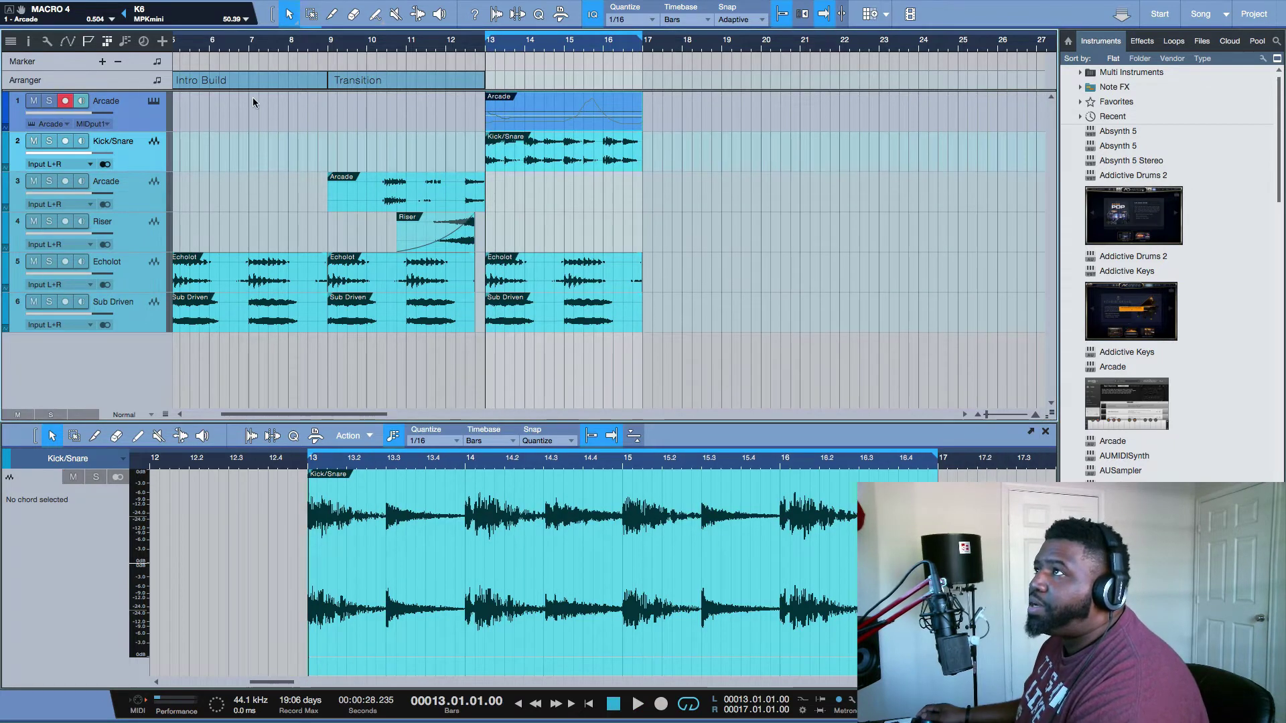
key(space)
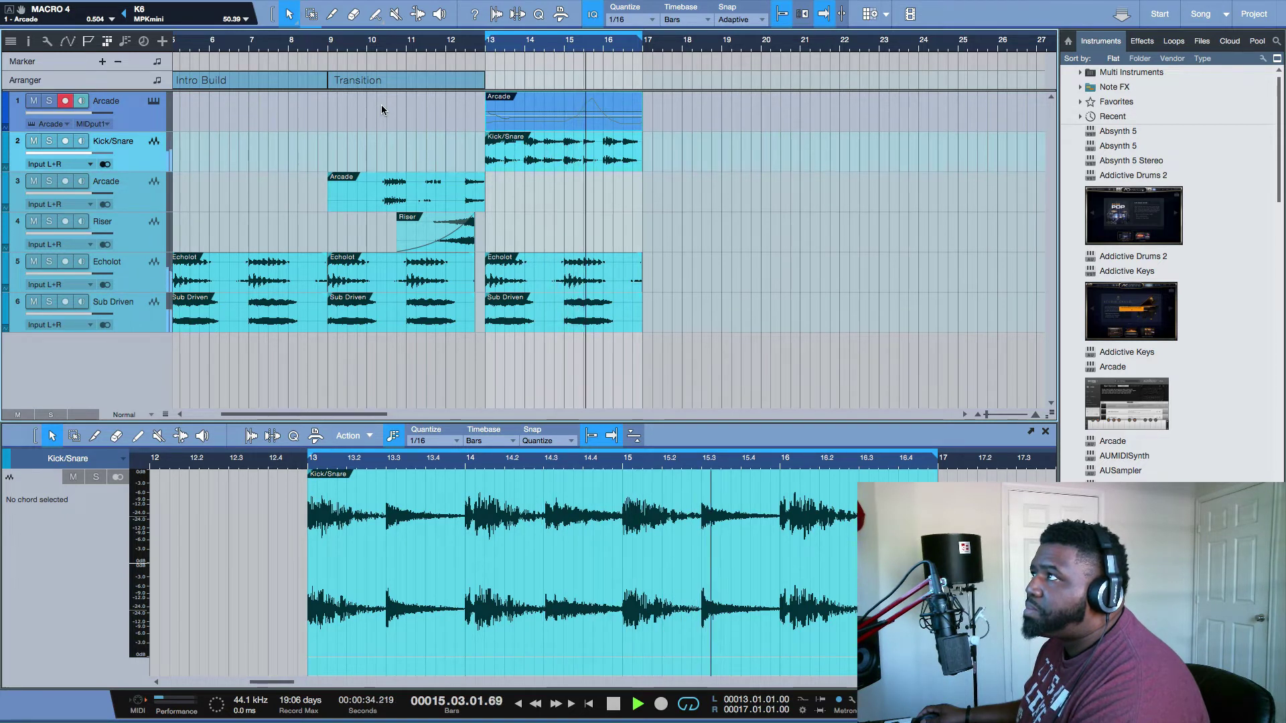
- Remove the MACRO 1 automation lane from the recorded Arcade clip and replay the loop
click(489, 115)
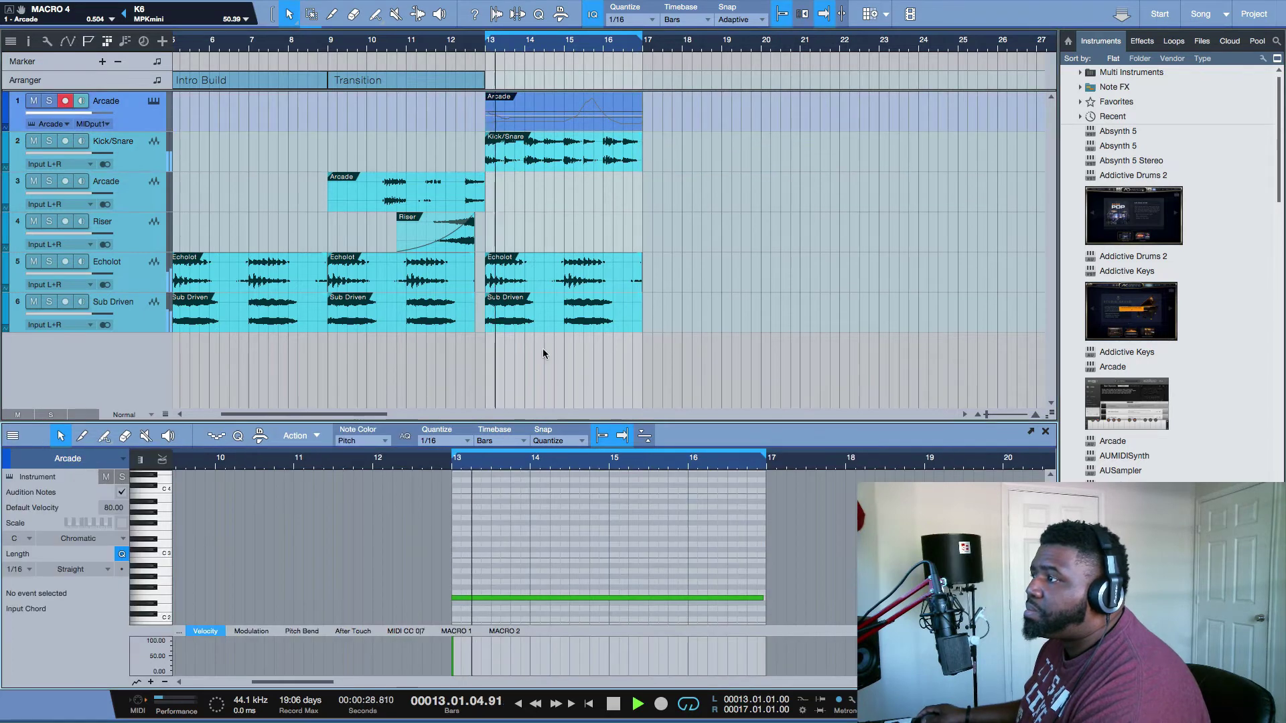
key(space)
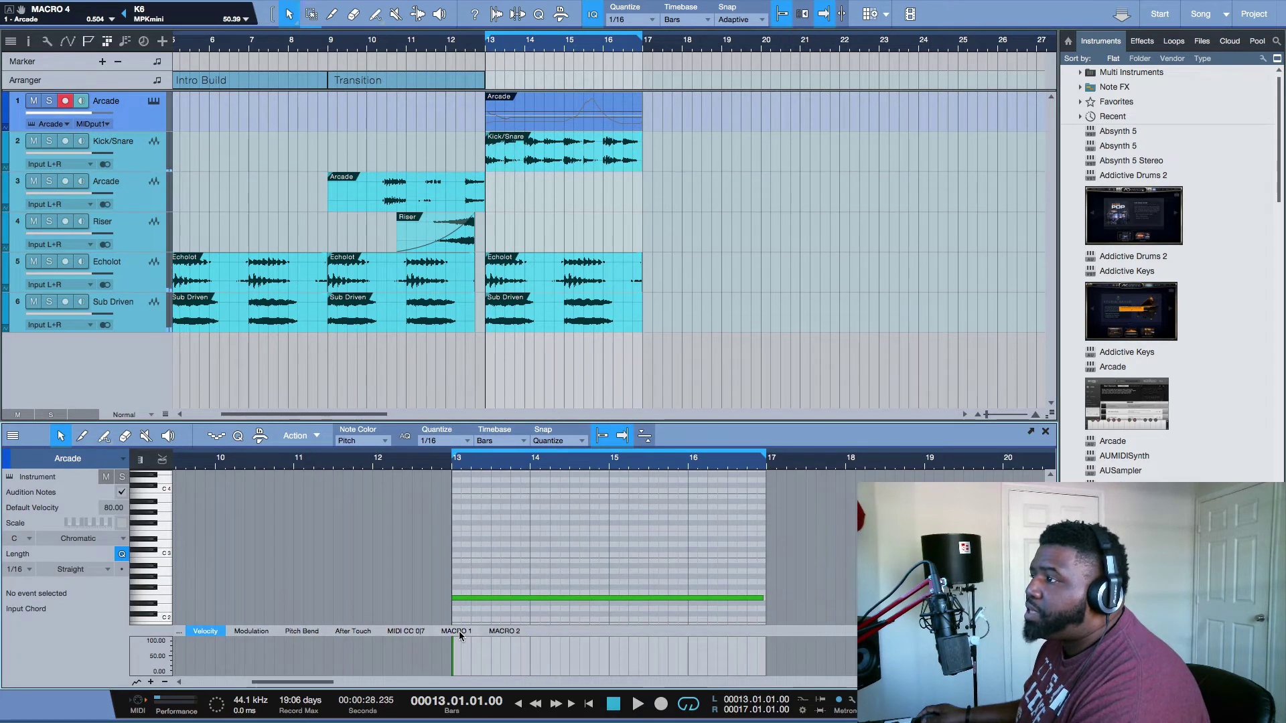
click(458, 632)
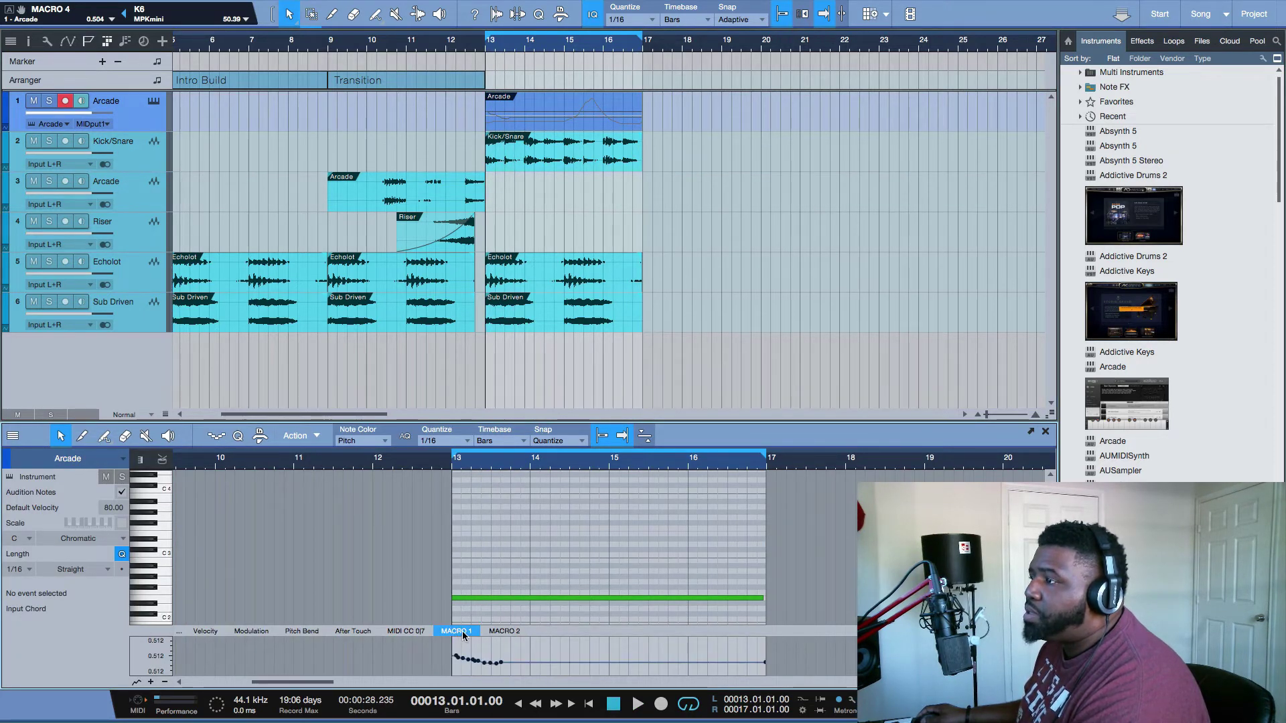
right_click(463, 635)
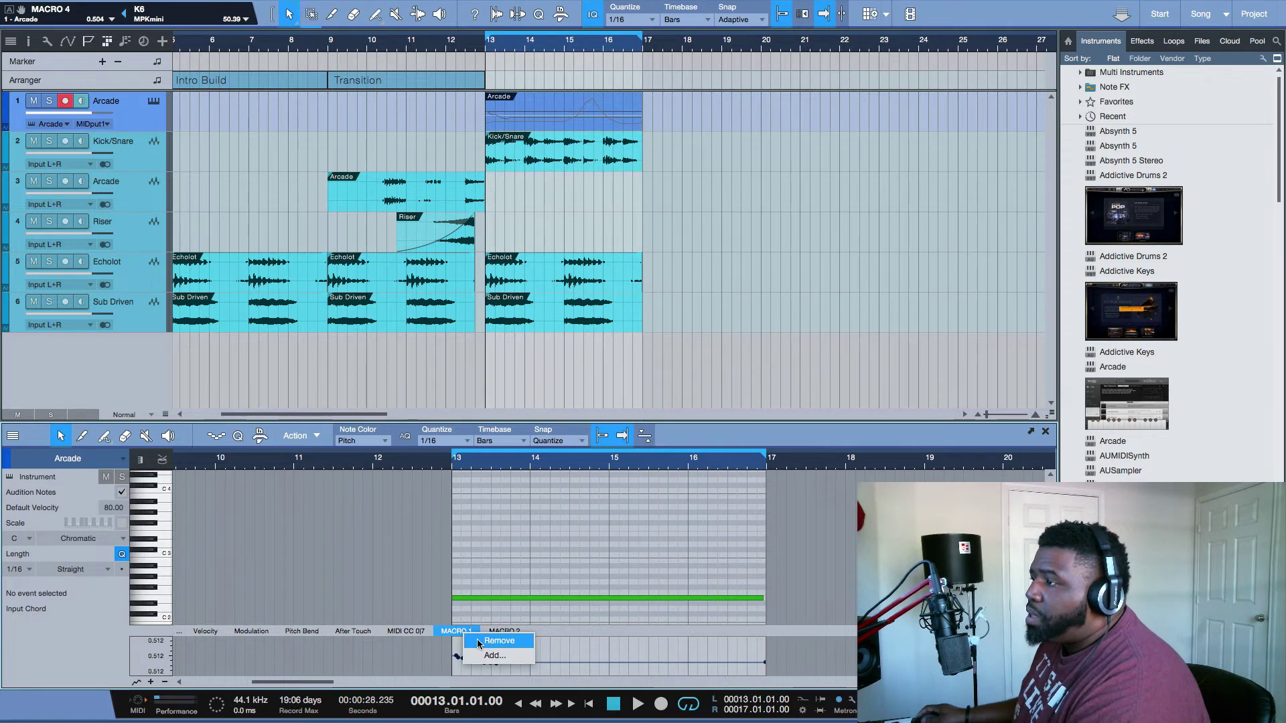
click(475, 639)
key(space)
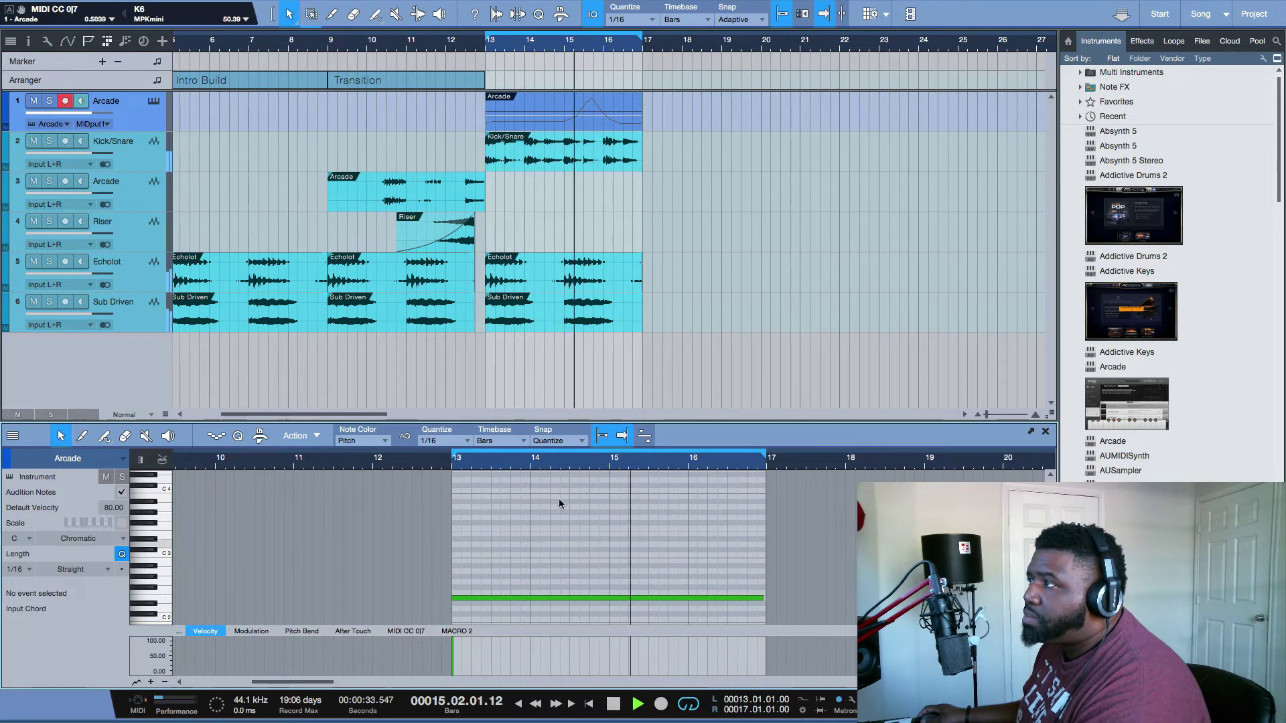
key(space)
- Bounce the Arcade clip in bars 13 to 17 to an audio track and give the audio clip a fade-in of about two beats
click(567, 112)
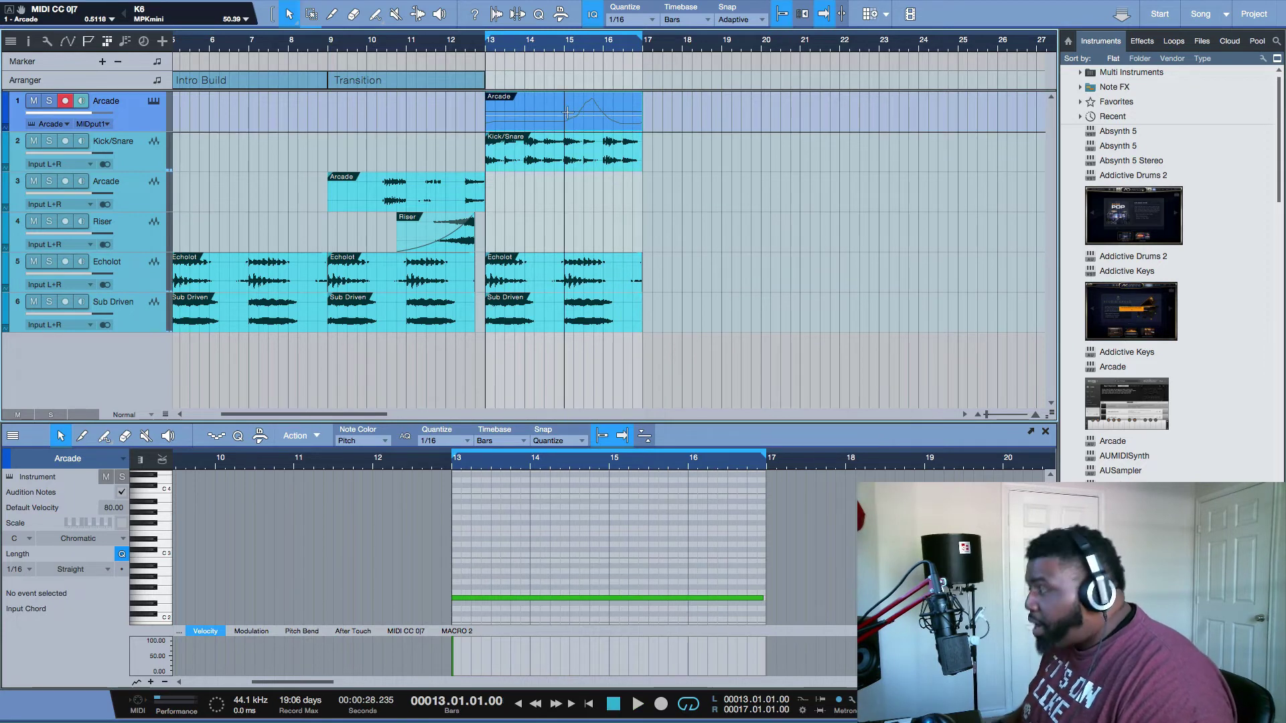
key(s)
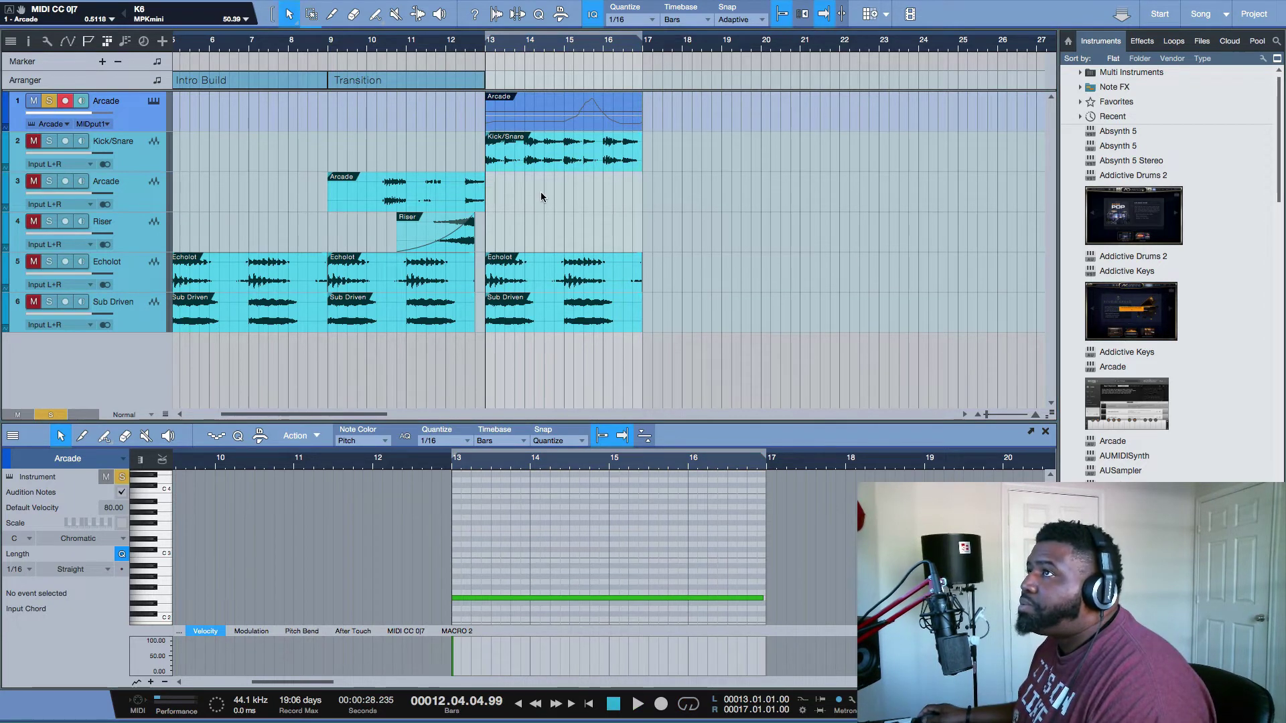
key(ctrl+b)
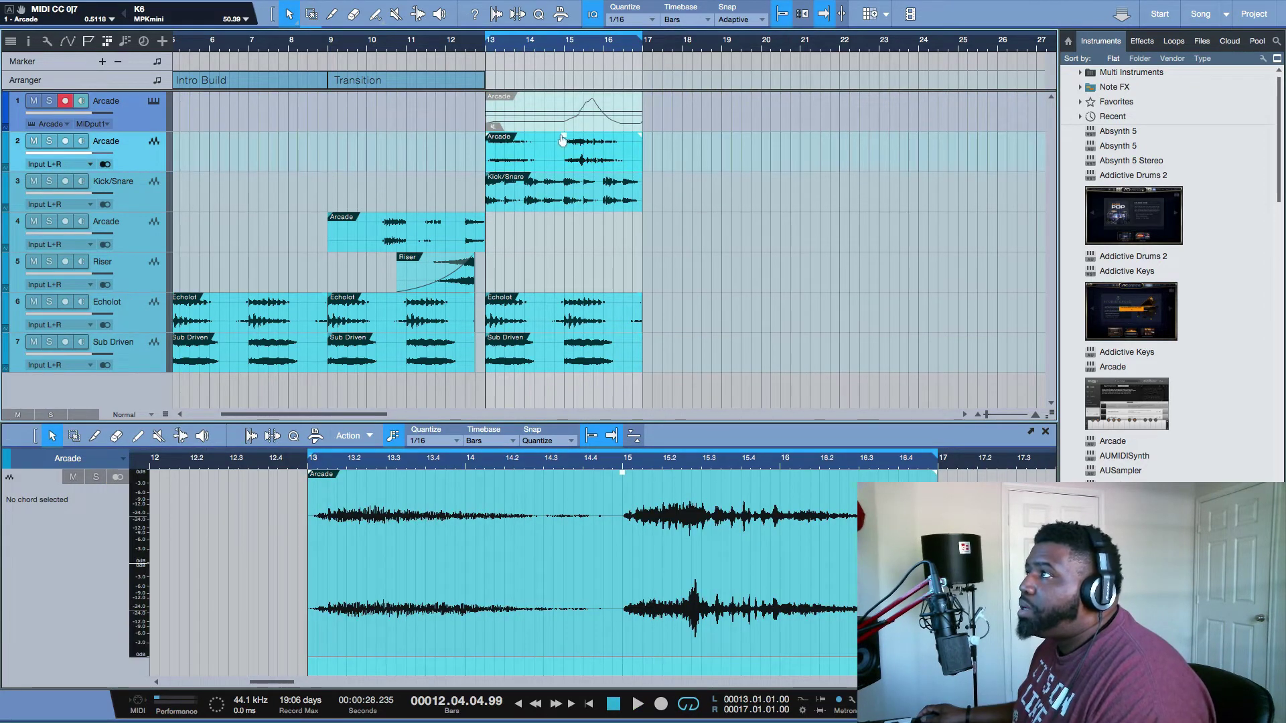
drag(563, 137, 564, 128)
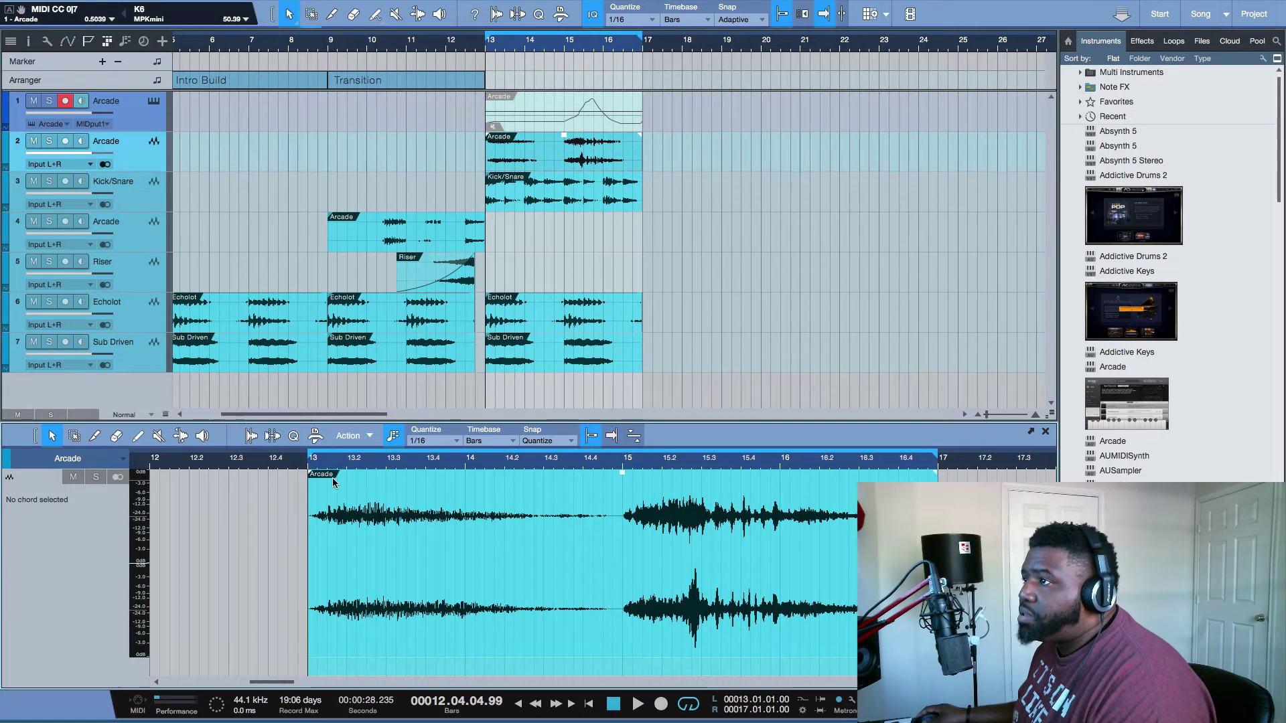
drag(310, 475, 379, 477)
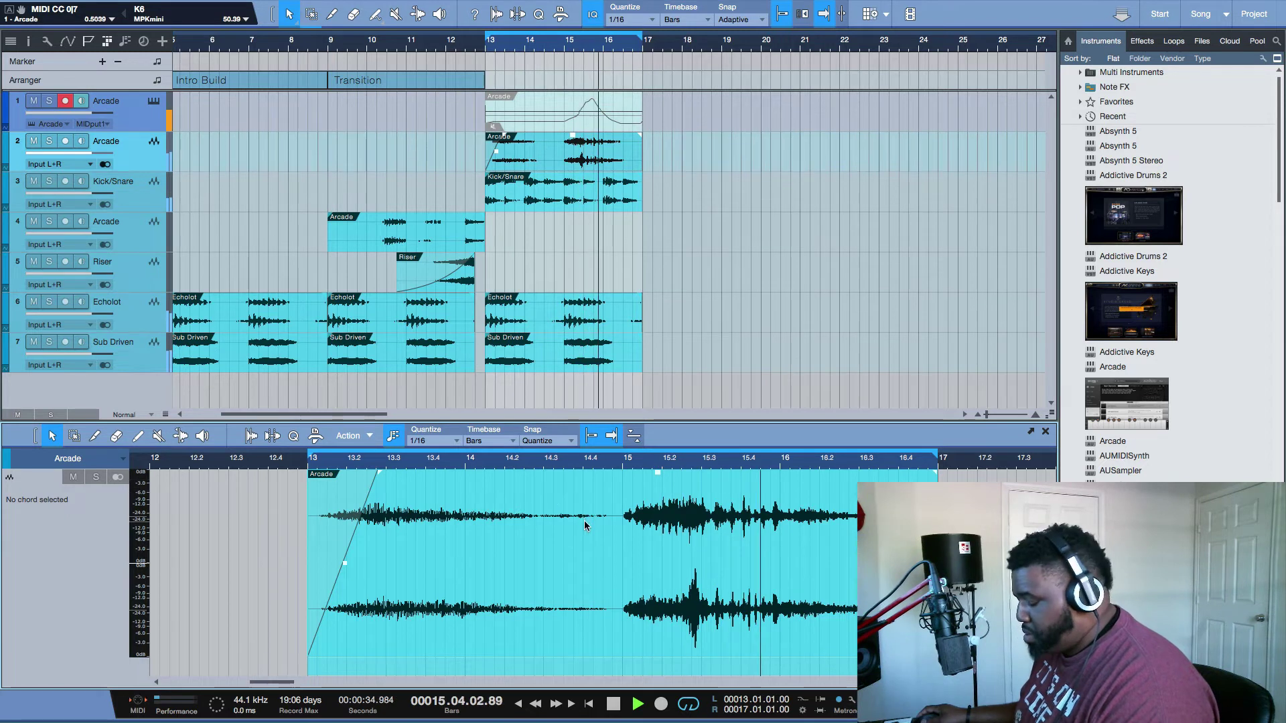
key(3)
click(627, 517)
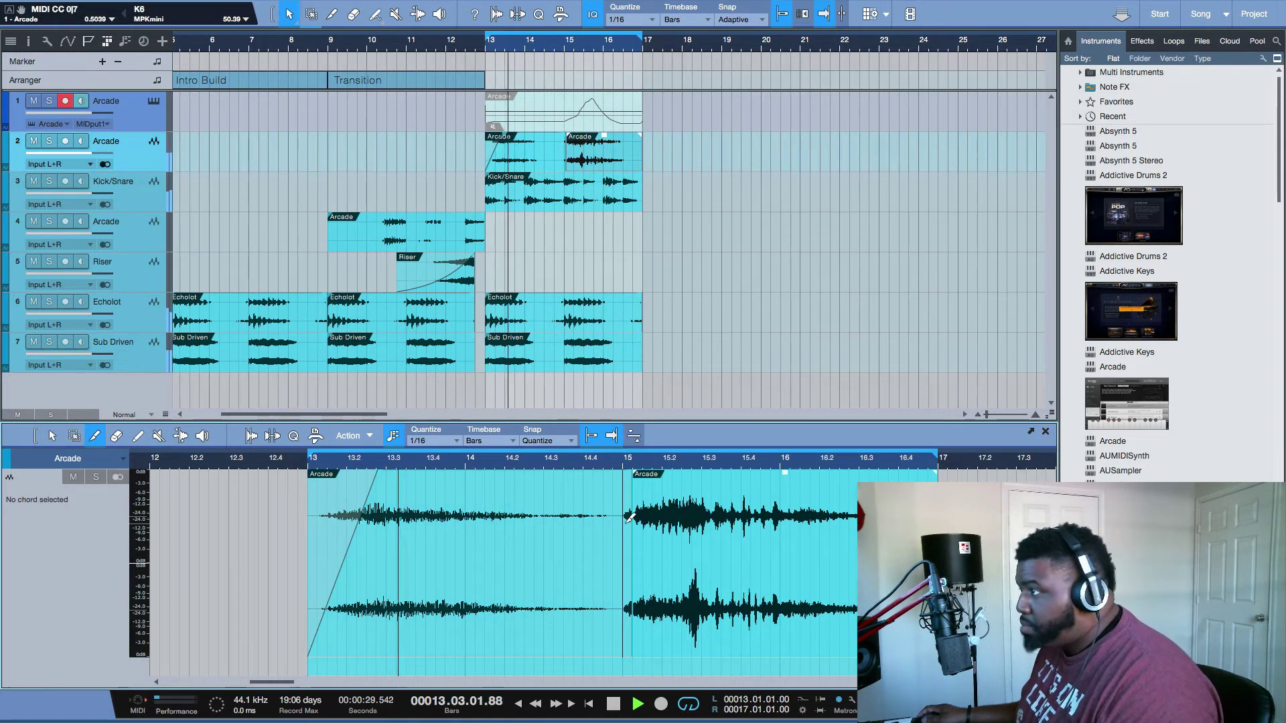
click(630, 517)
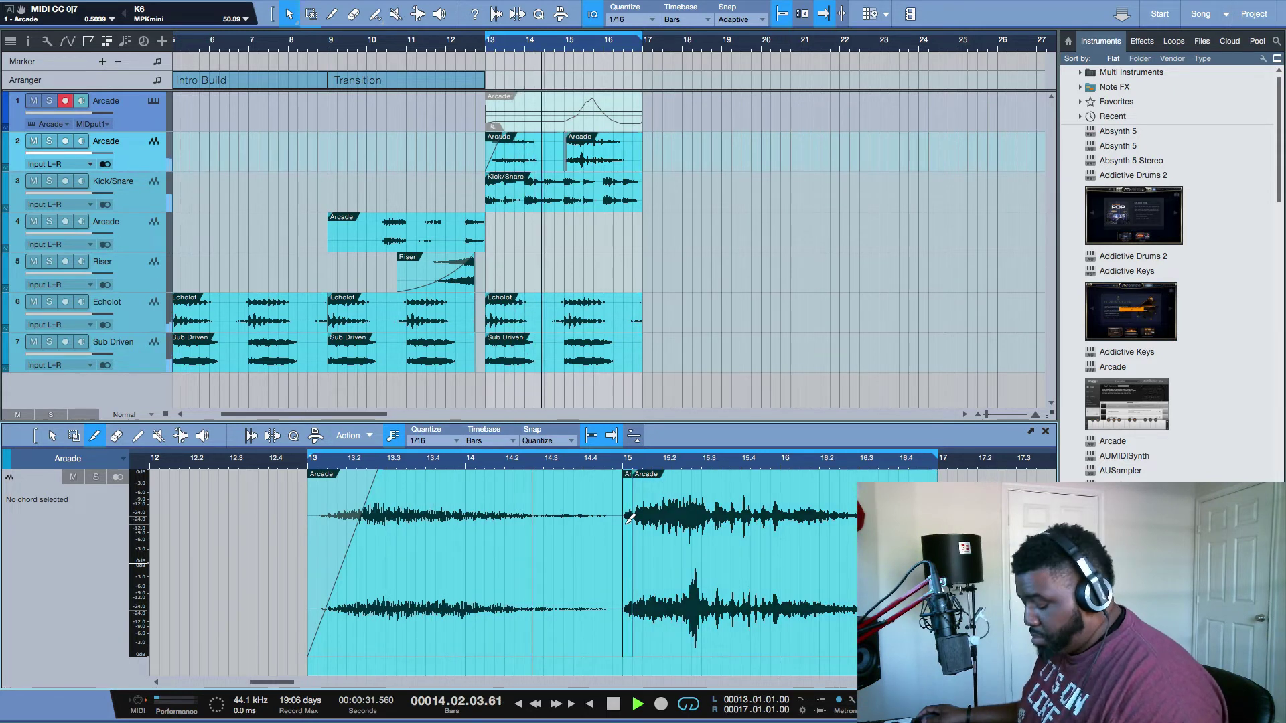
key(ctrl+z)
key(ctrl+z)
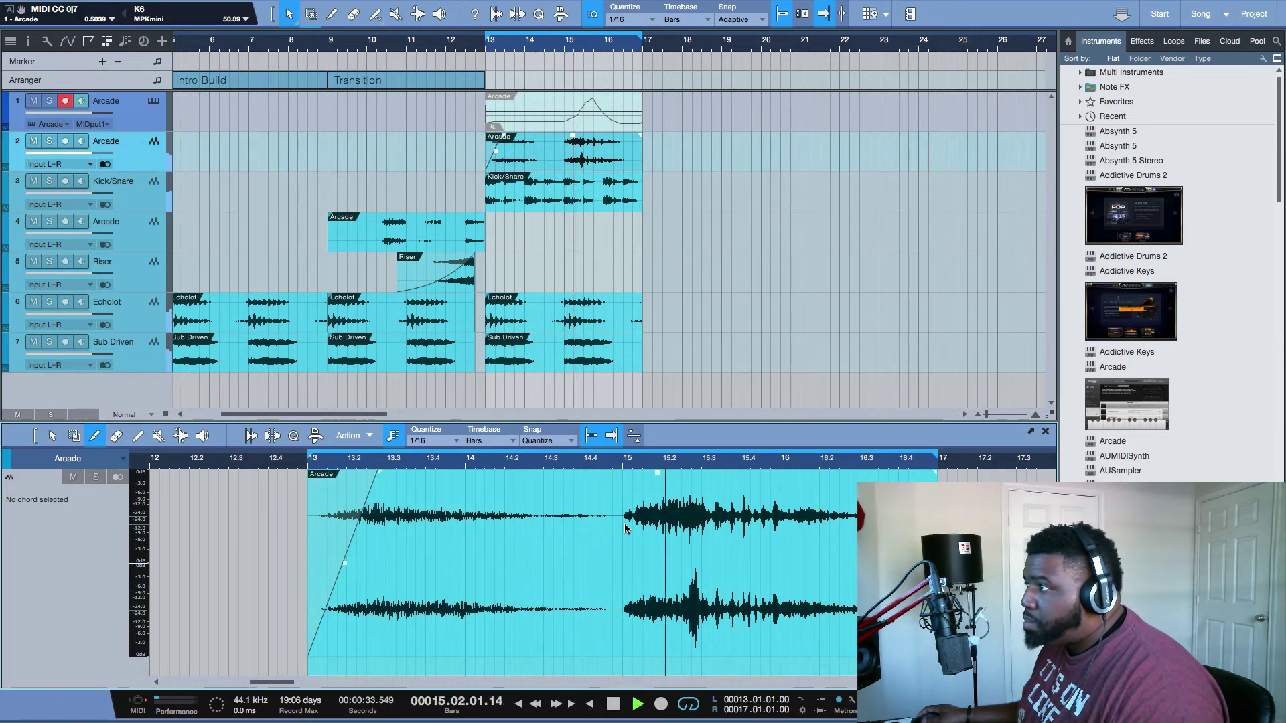
- Split the bounced Arcade audio clip at bar 15 and give the second part a fade-in of about one beat
click(623, 517)
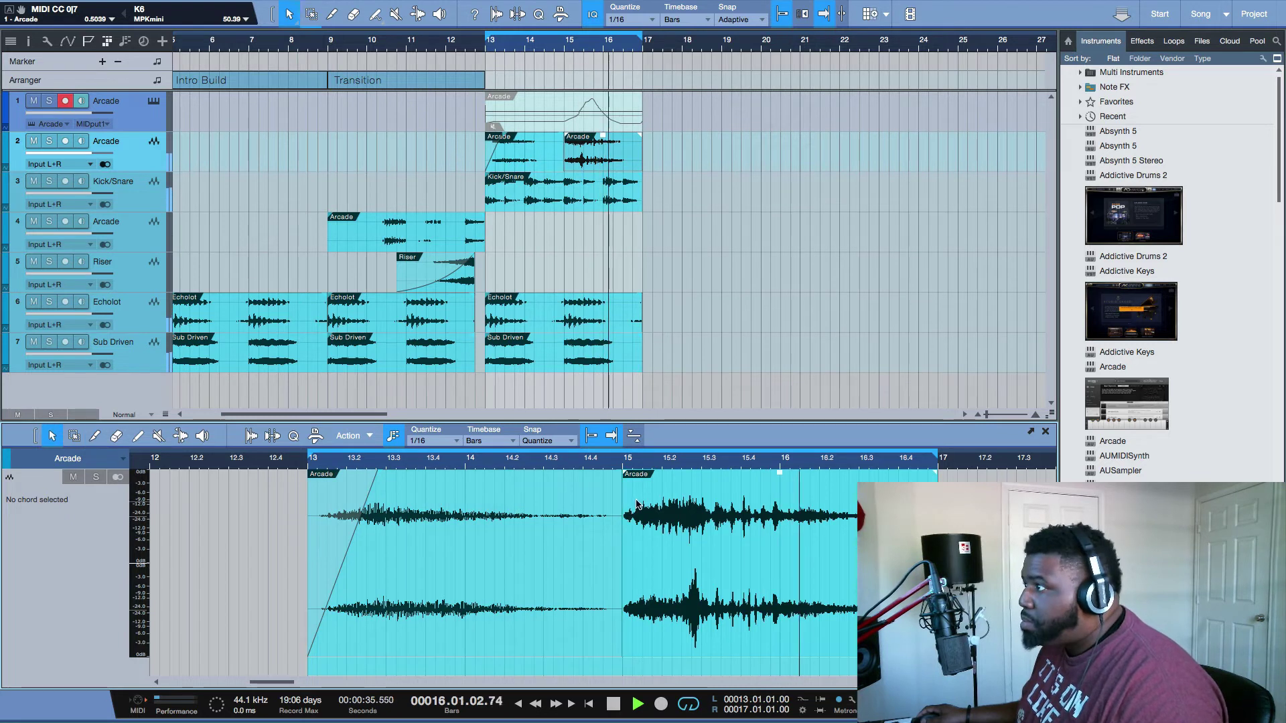
key(1)
drag(624, 473, 662, 477)
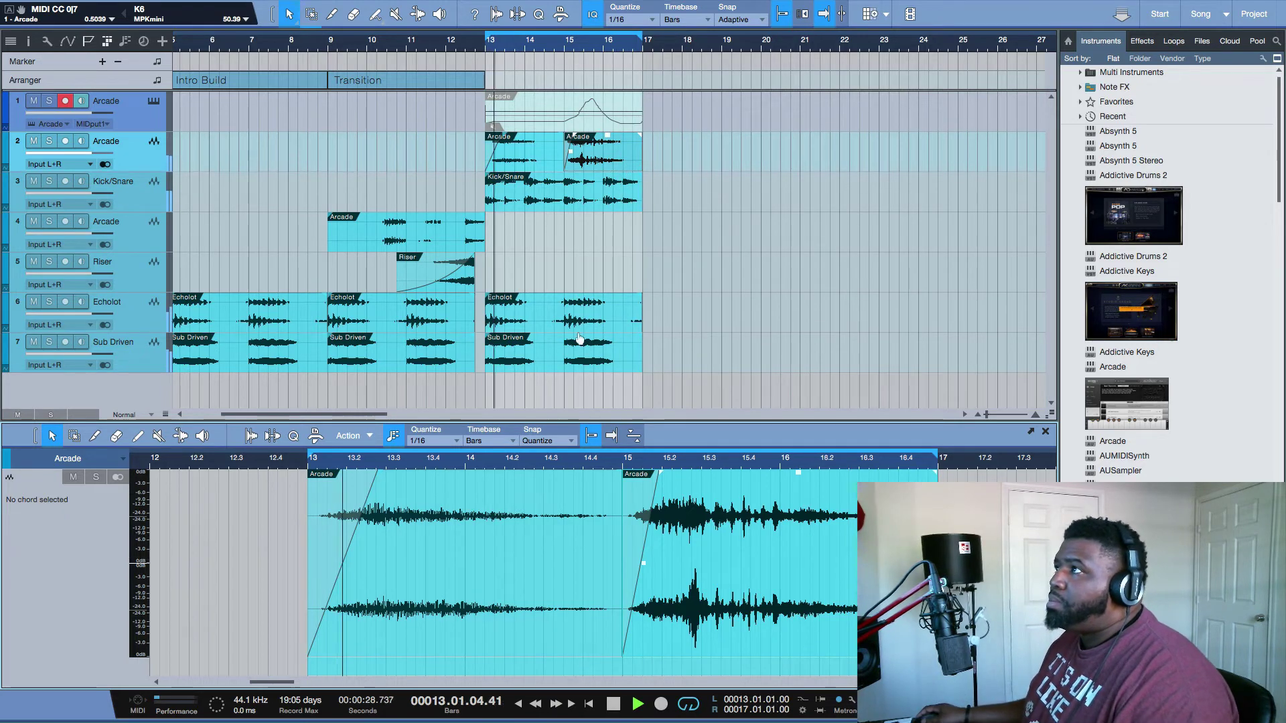
- Stop playback, delete the muted Arcade instrument clip in bars 13 to 17 and reopen the Arcade instrument
key(space)
click(530, 114)
key(Delete)
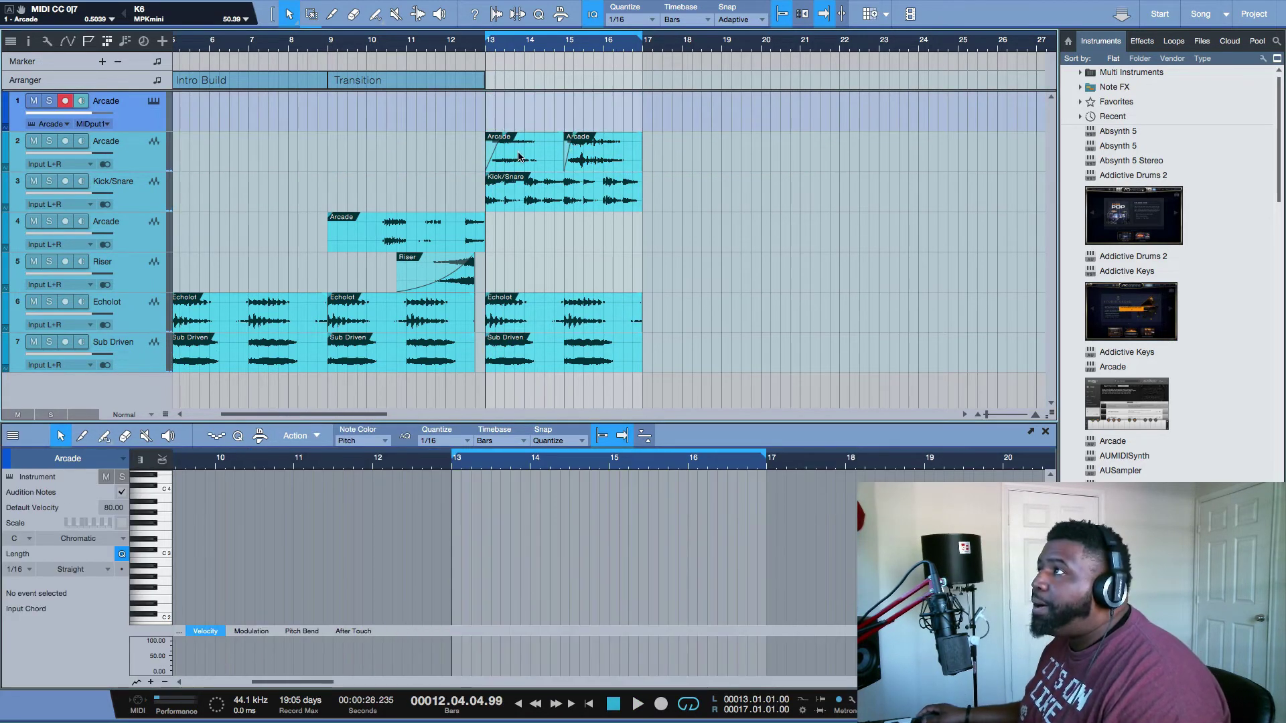
click(154, 103)
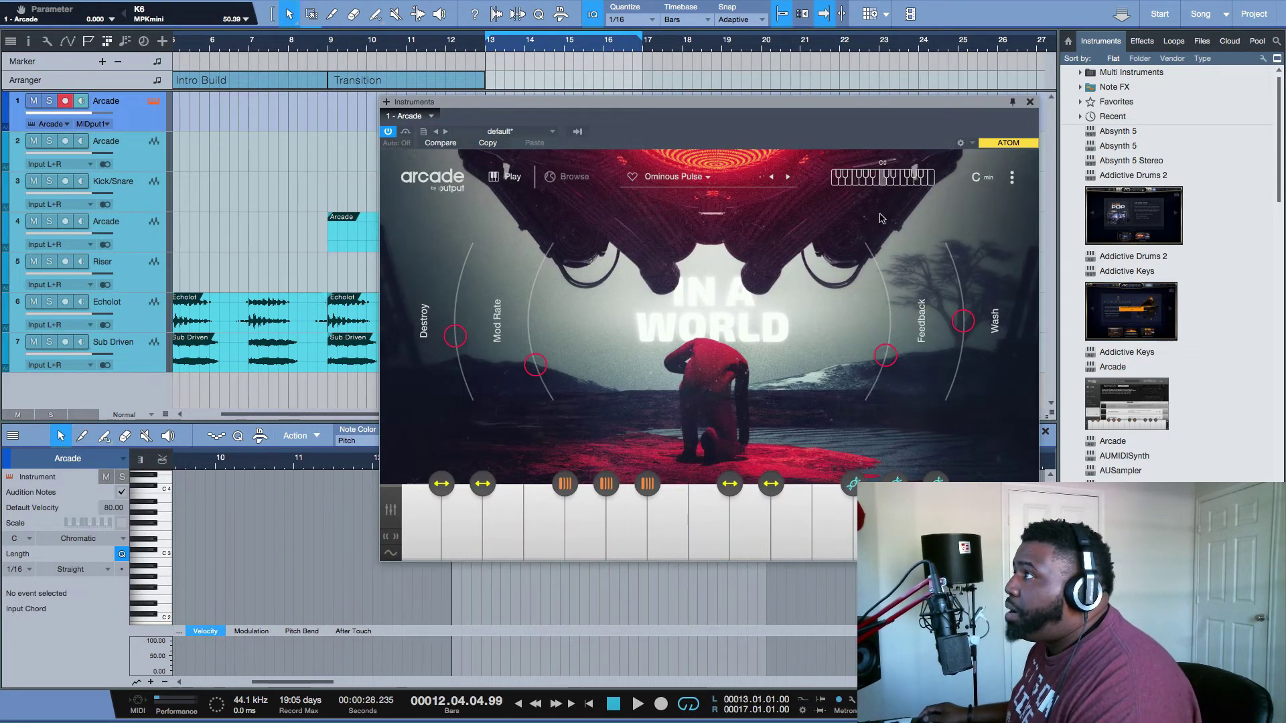
- Load the Drop Zone kit from the In a World line in Arcade
click(569, 178)
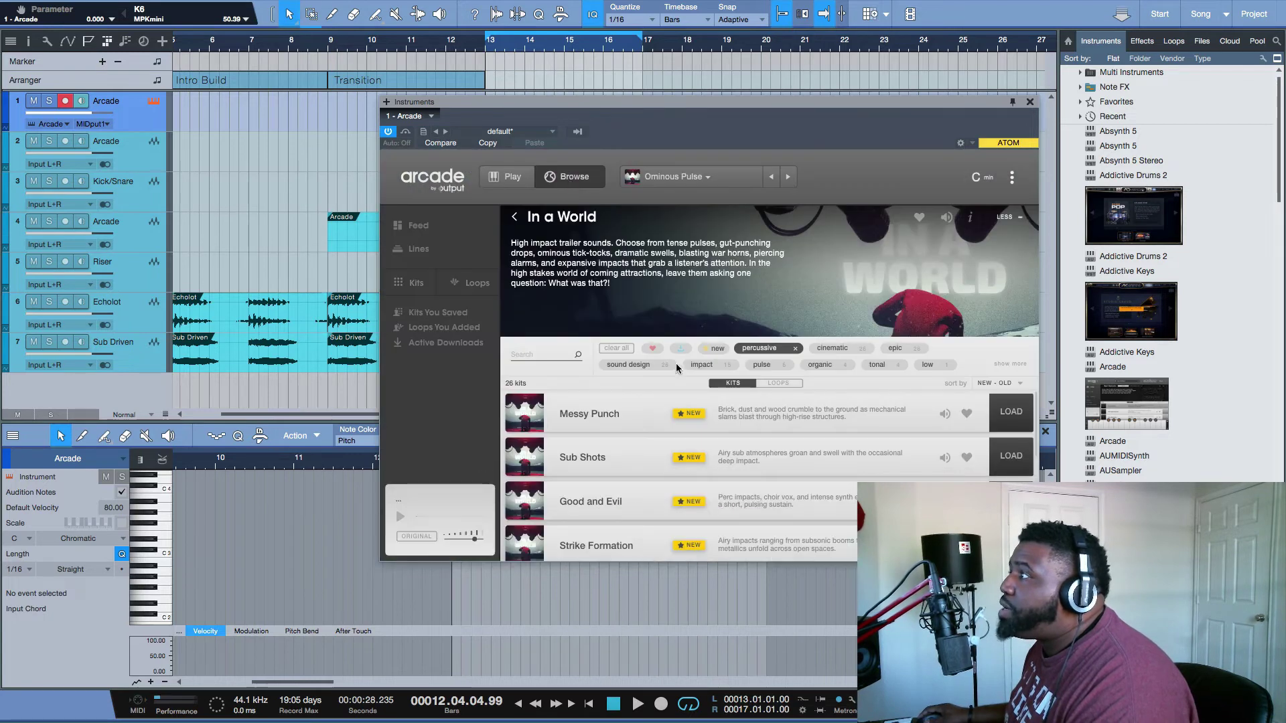
scroll(810, 476, down, 3)
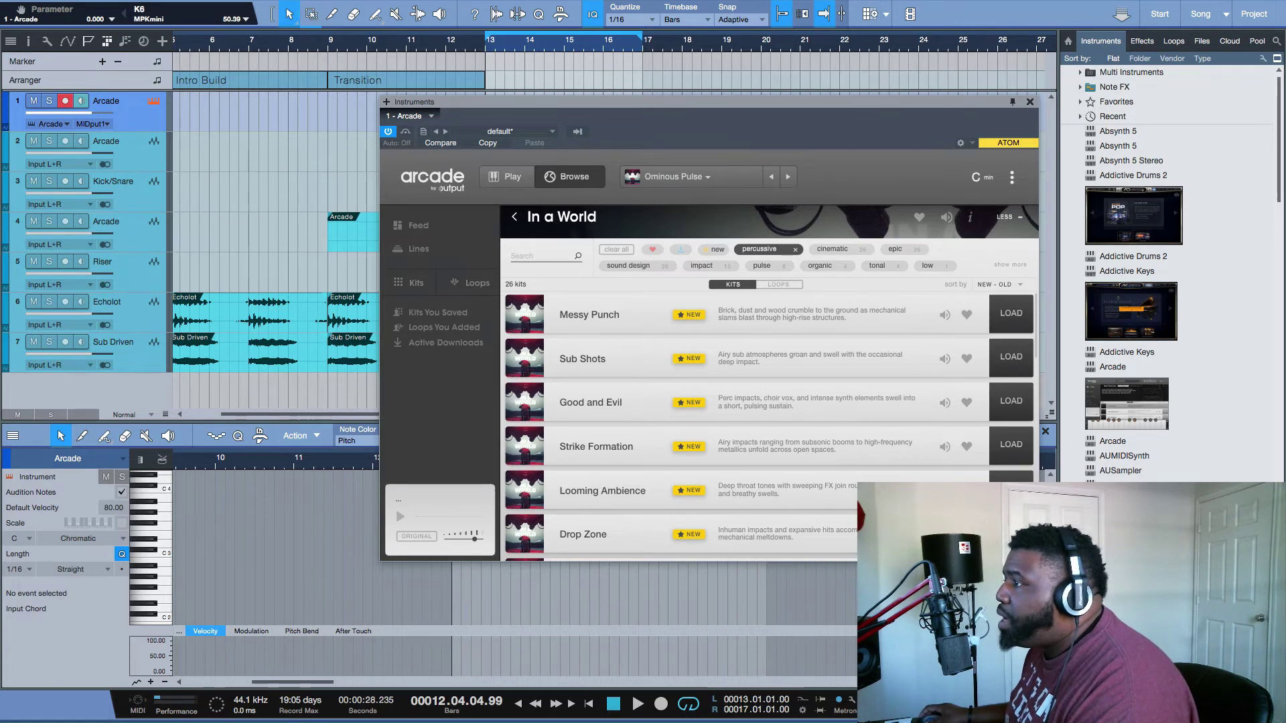
click(1012, 534)
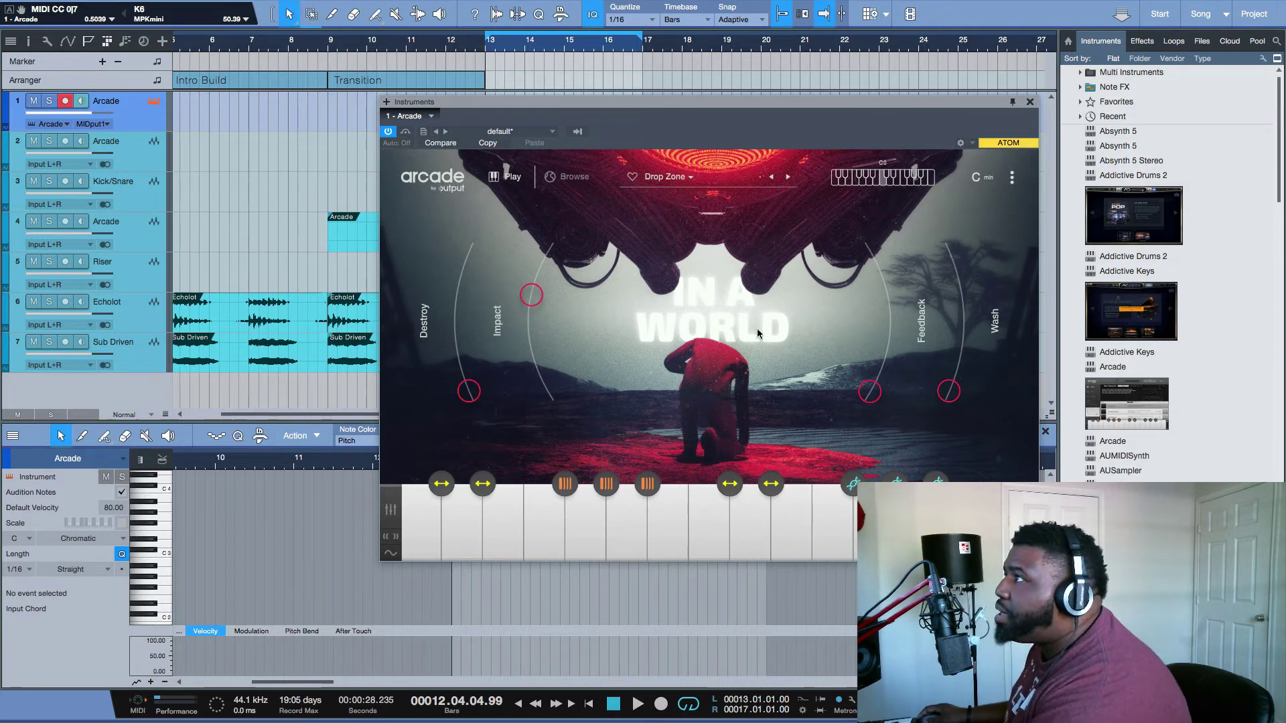
- Add the cinematic filter to the In a World kits and load the Raise the Roof kit
click(576, 176)
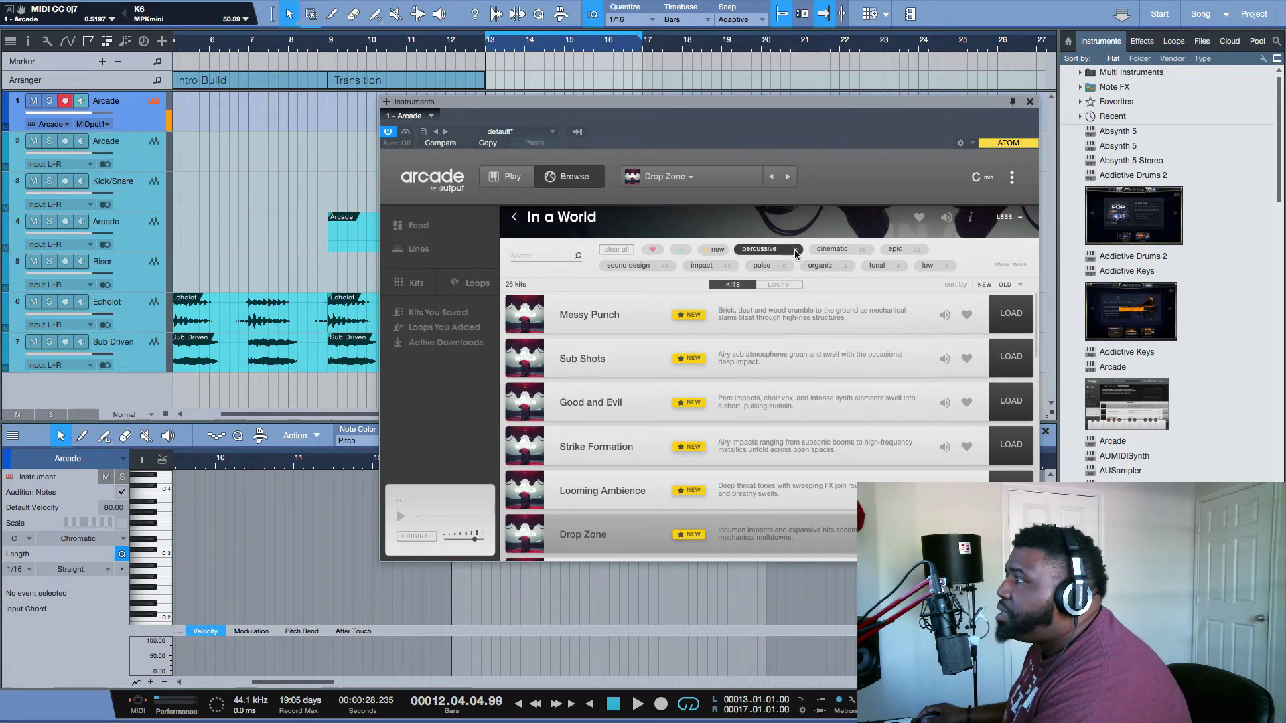
click(828, 249)
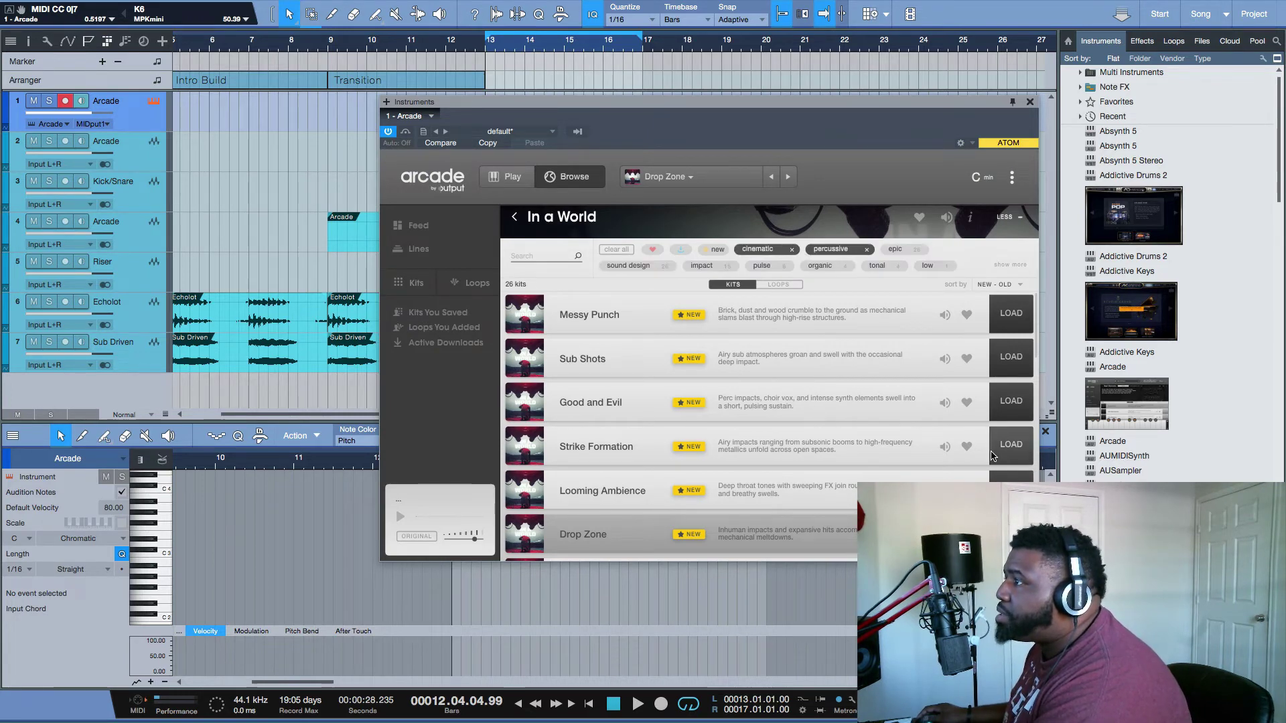
scroll(876, 436, down, 3)
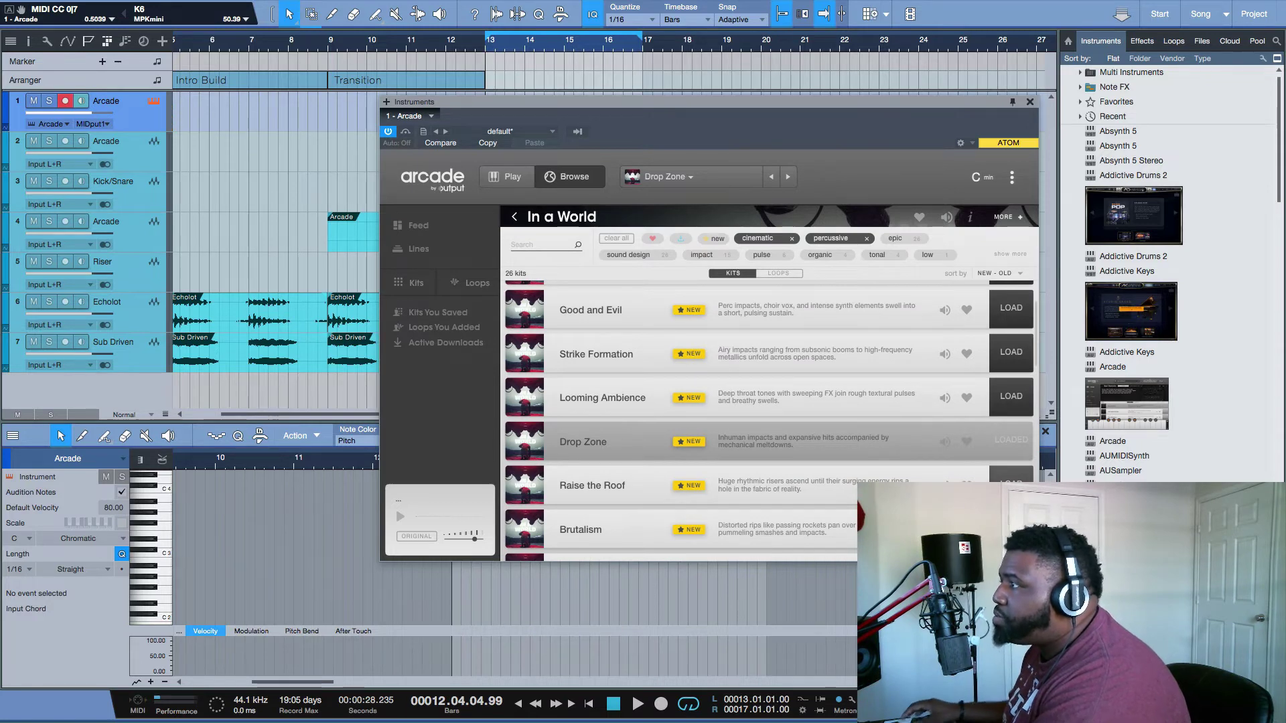
click(1011, 486)
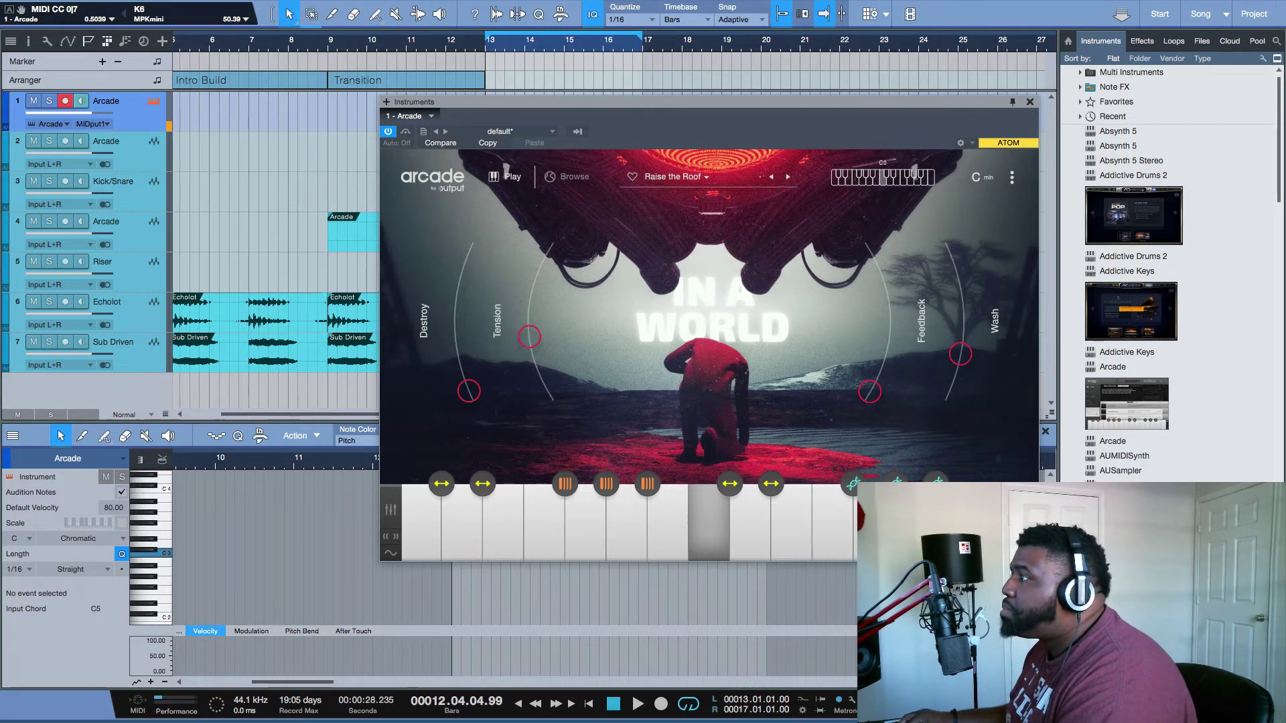
- Audition the Raise the Roof kit against the bars 13 to 17 loop, stop playback and close the instrument window
key(space)
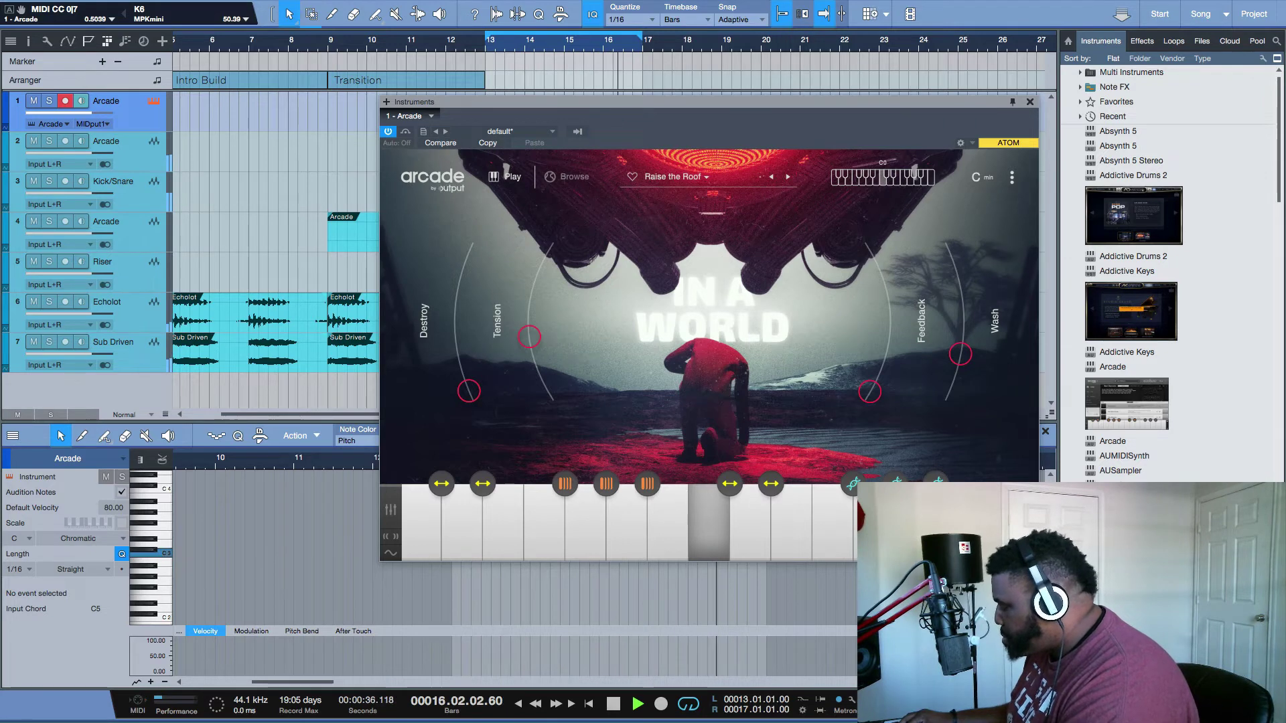
key(space)
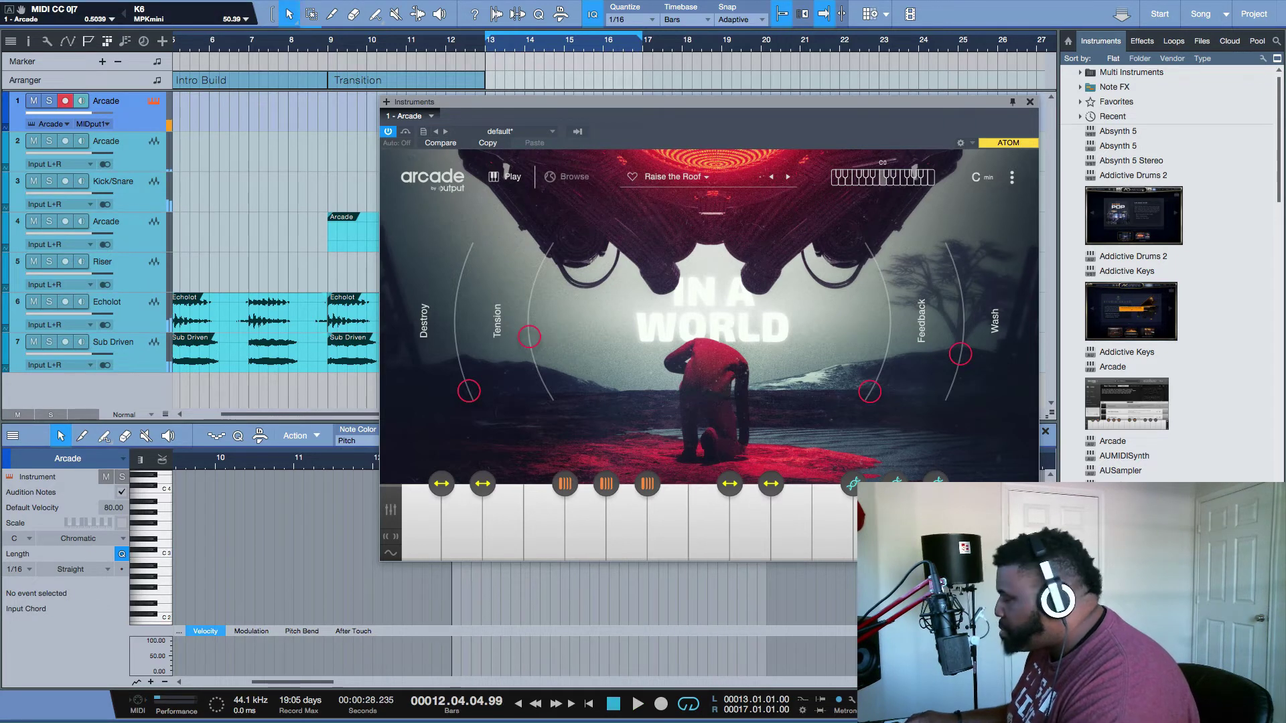
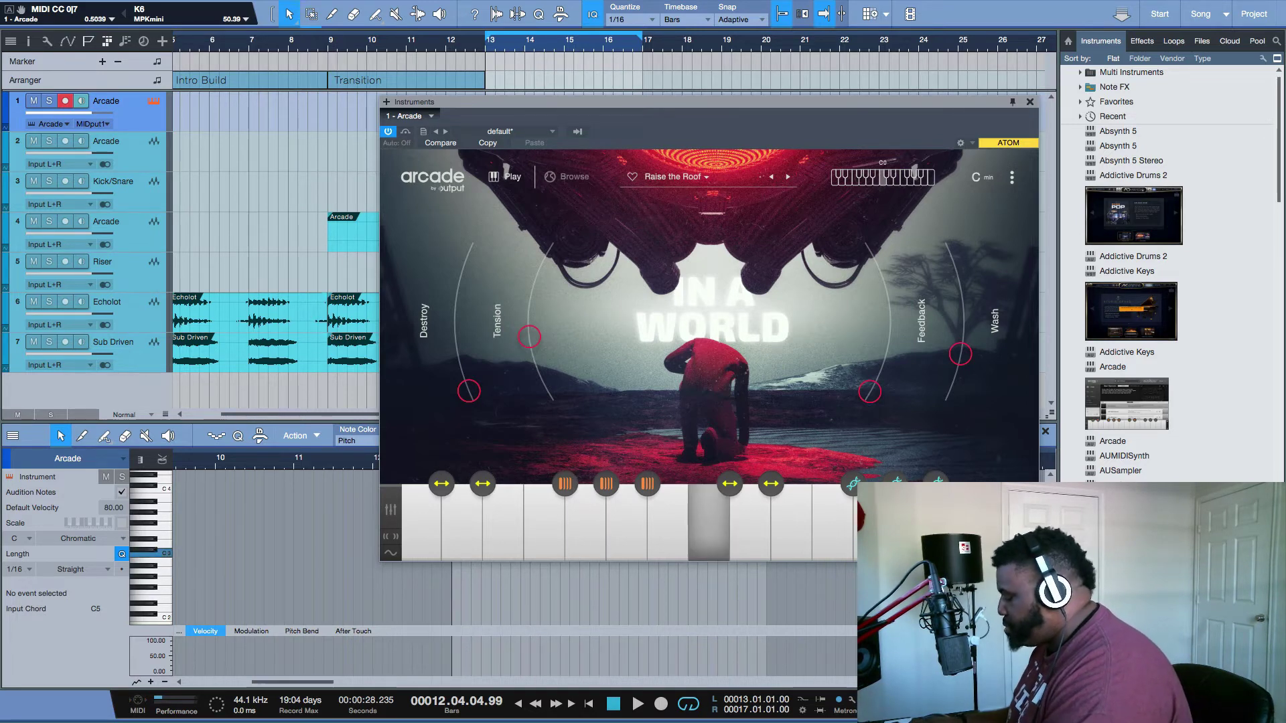
key(space)
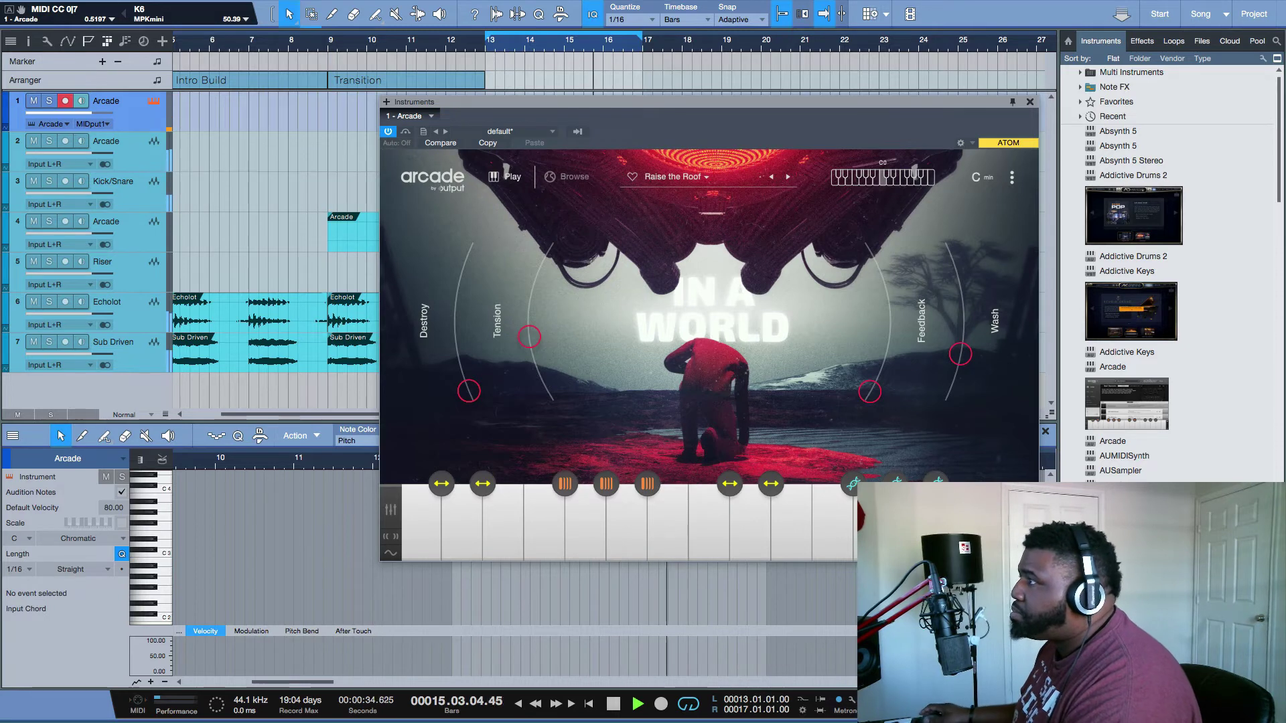
key(space)
click(1030, 102)
- Create an arranger section over bars 13 to 17 and rename it Beat Intro
drag(659, 193, 487, 385)
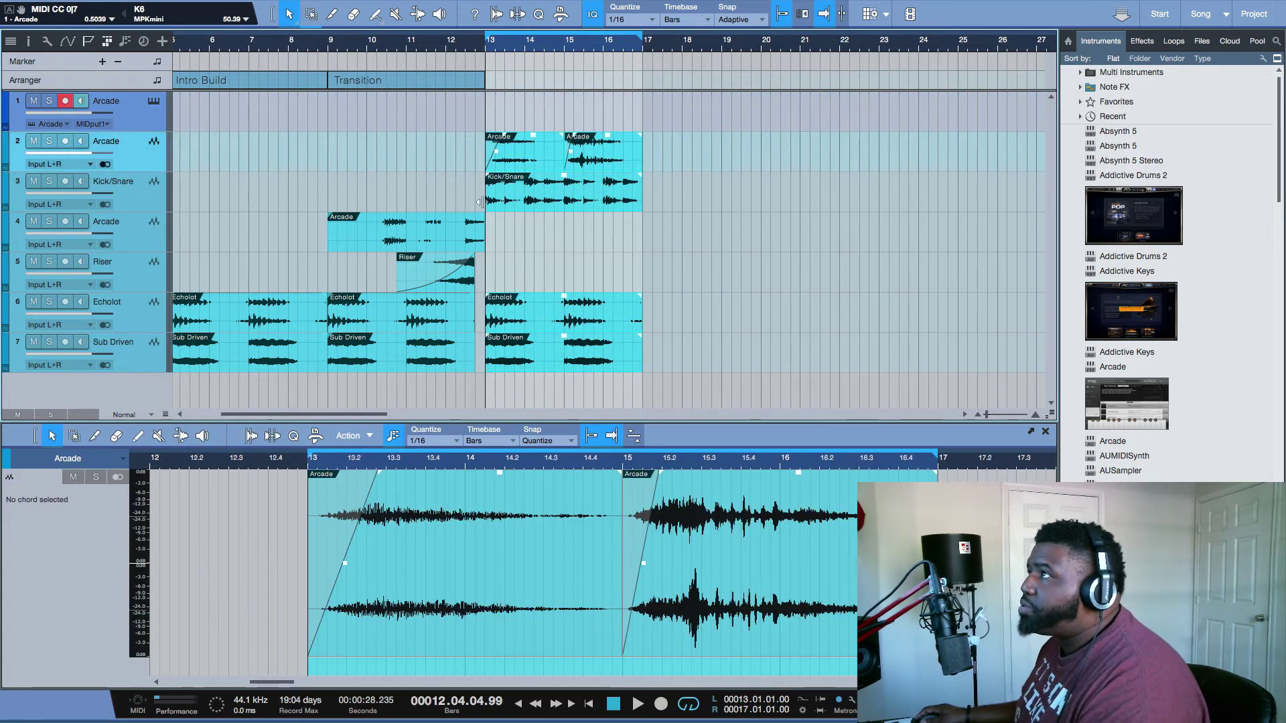
click(499, 77)
double_click(499, 82)
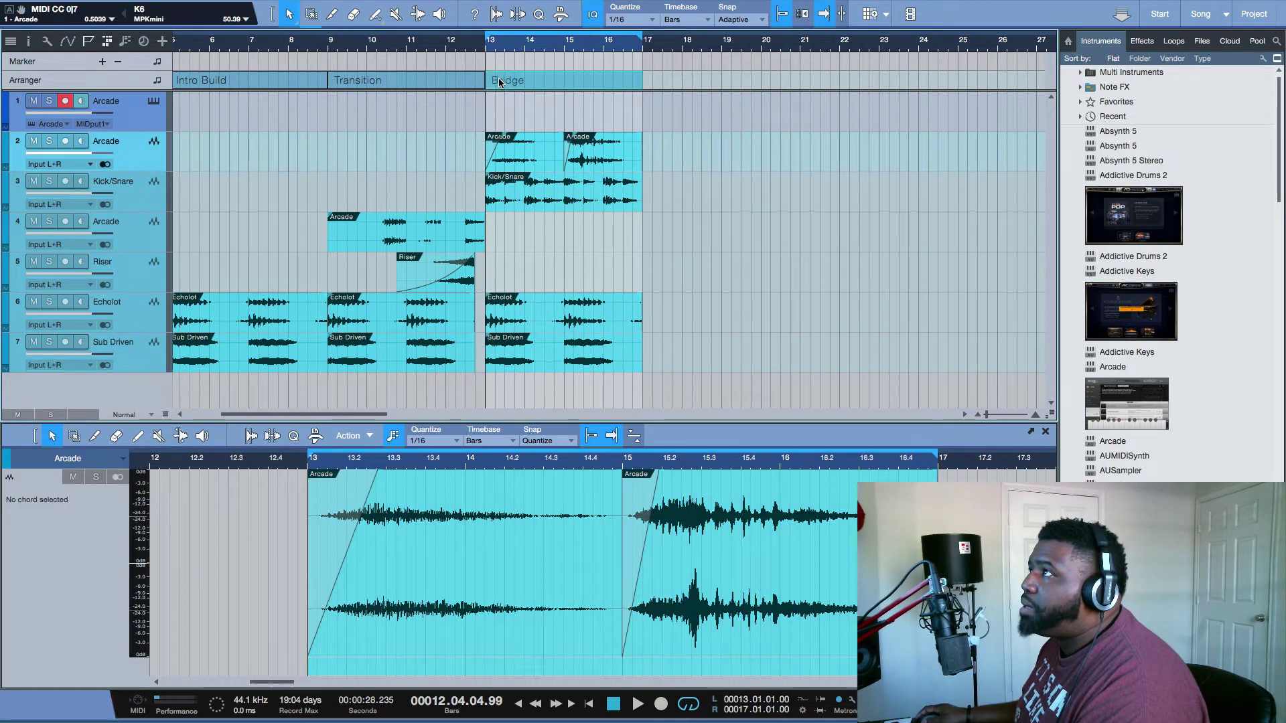
right_click(509, 83)
double_click(549, 89)
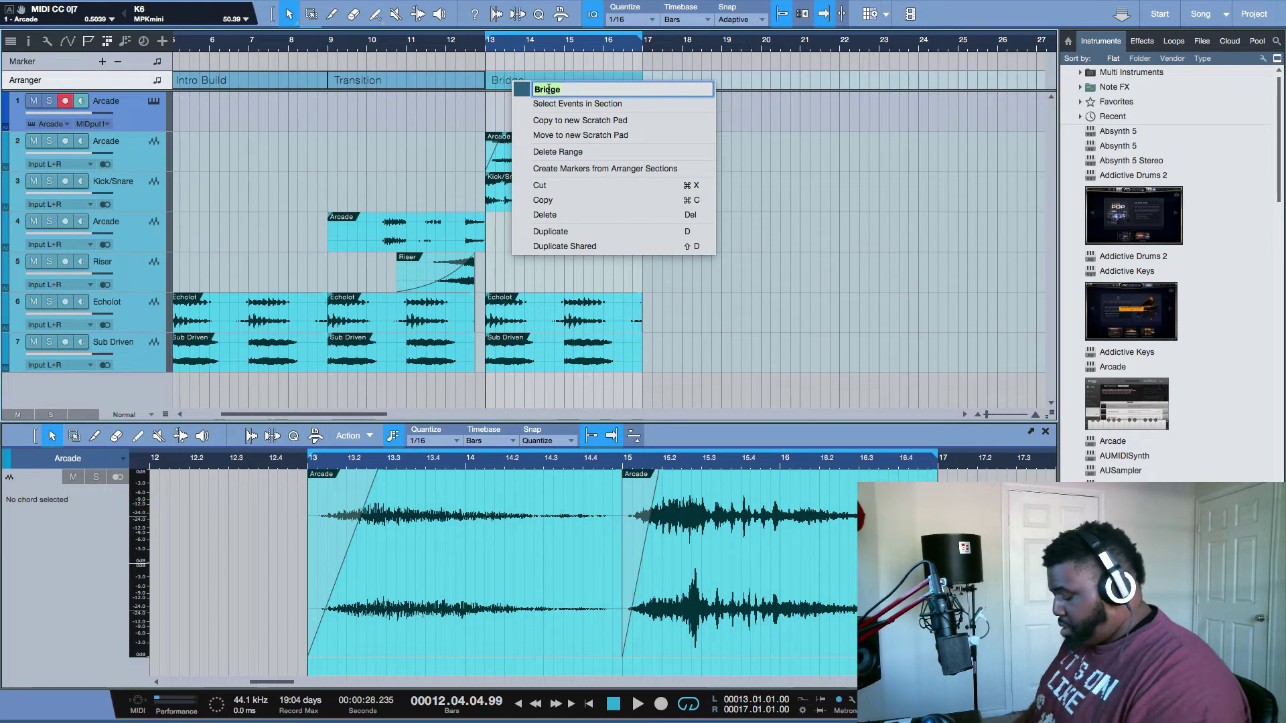
text(Beat )
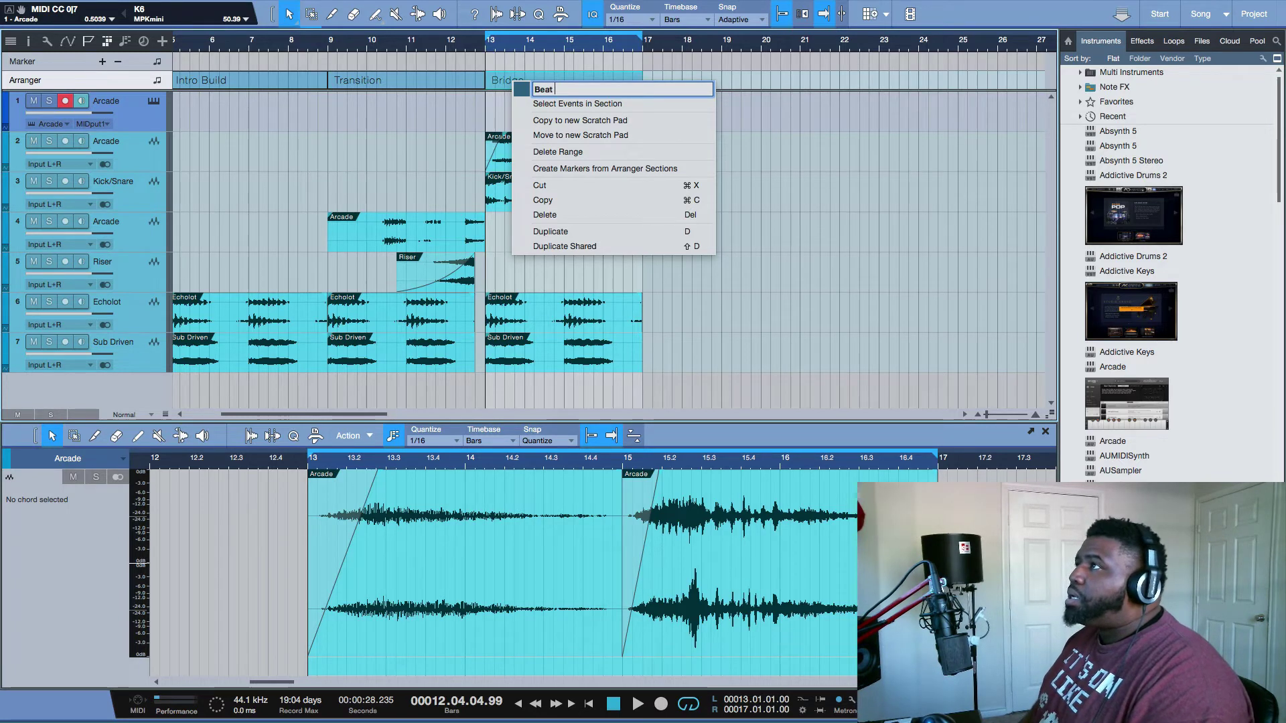
text(Intro)
key(Return)
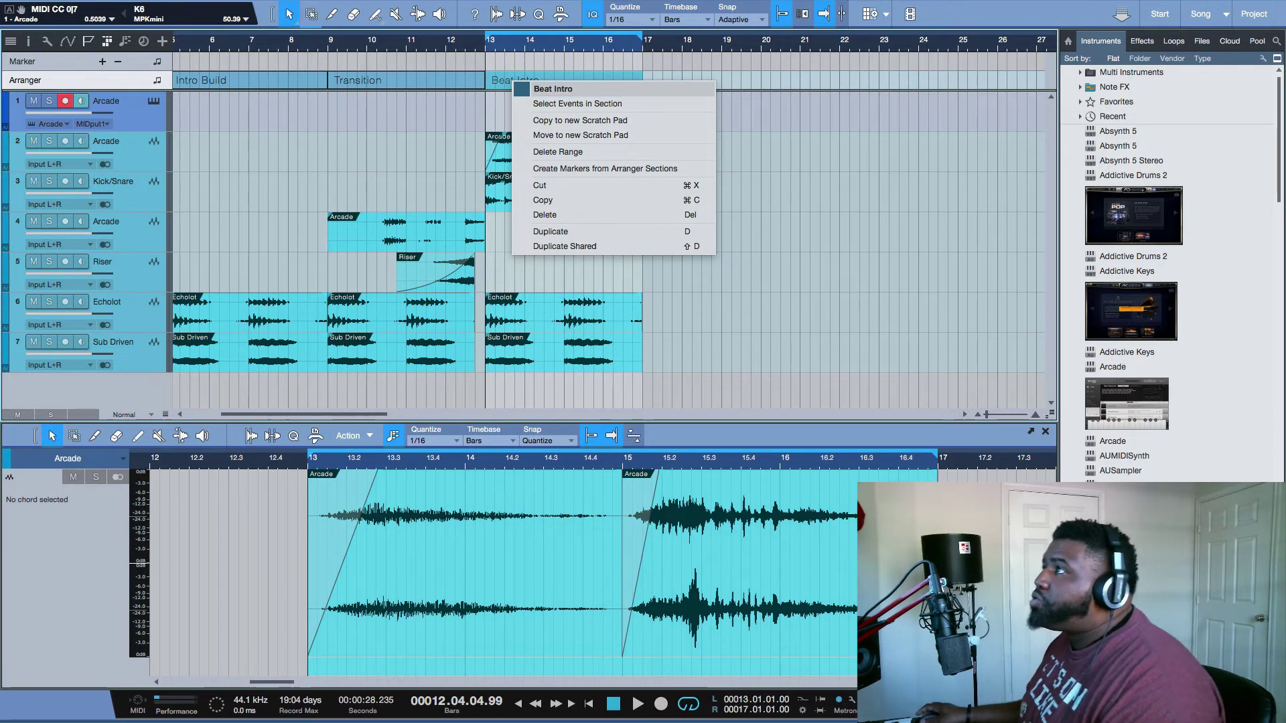
click(693, 272)
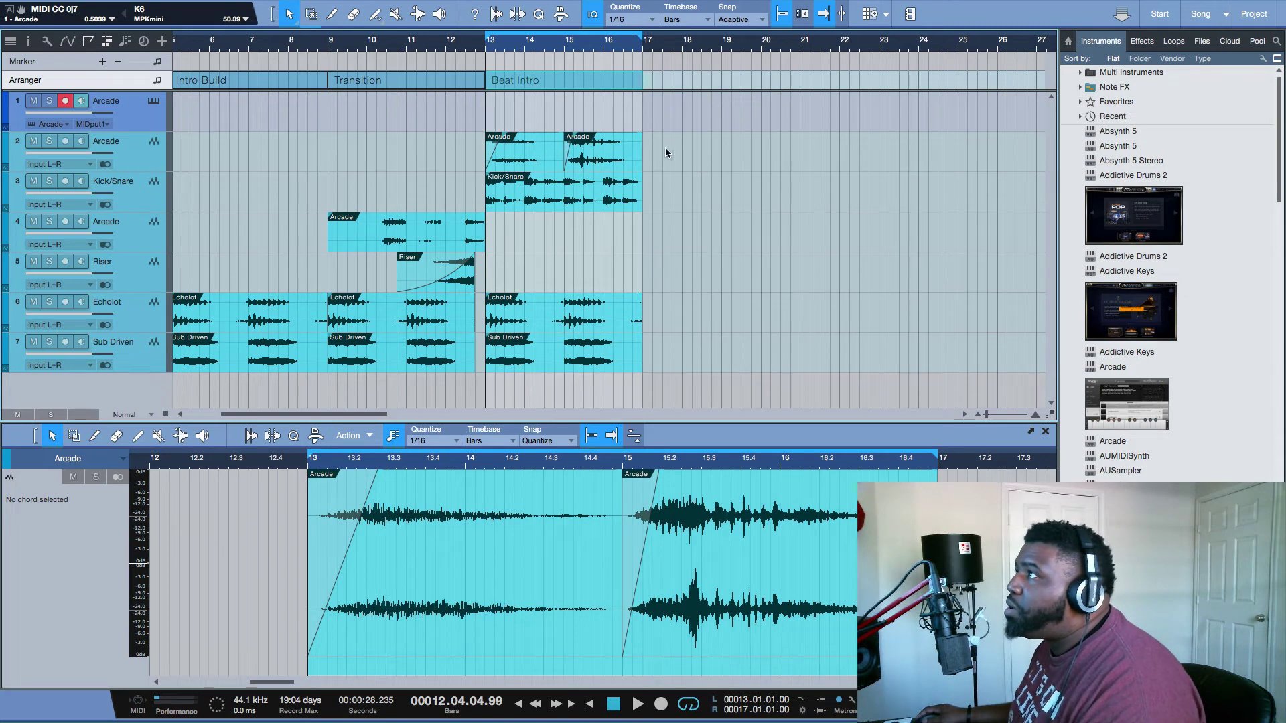
- Duplicate all clips in bars 13 to 17 into bars 17 to 21 and set the loop range to bars 17 to 21
drag(665, 152, 493, 373)
key(d)
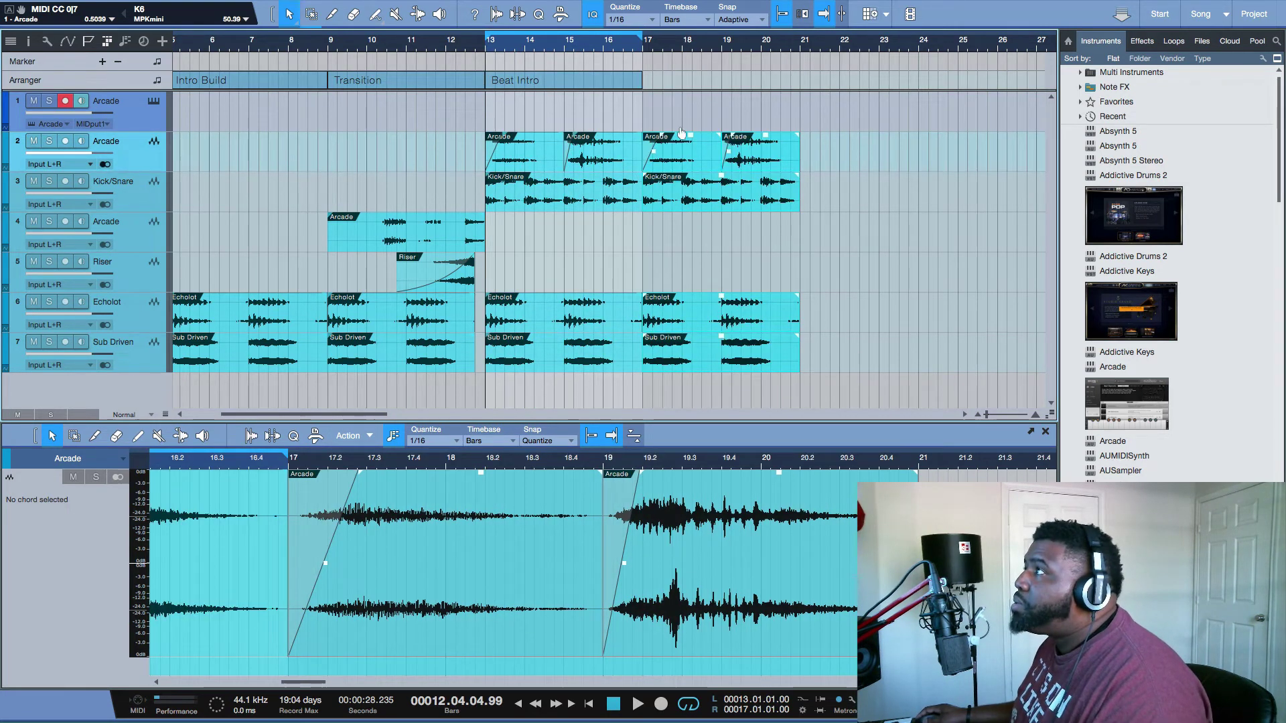
drag(805, 30, 642, 42)
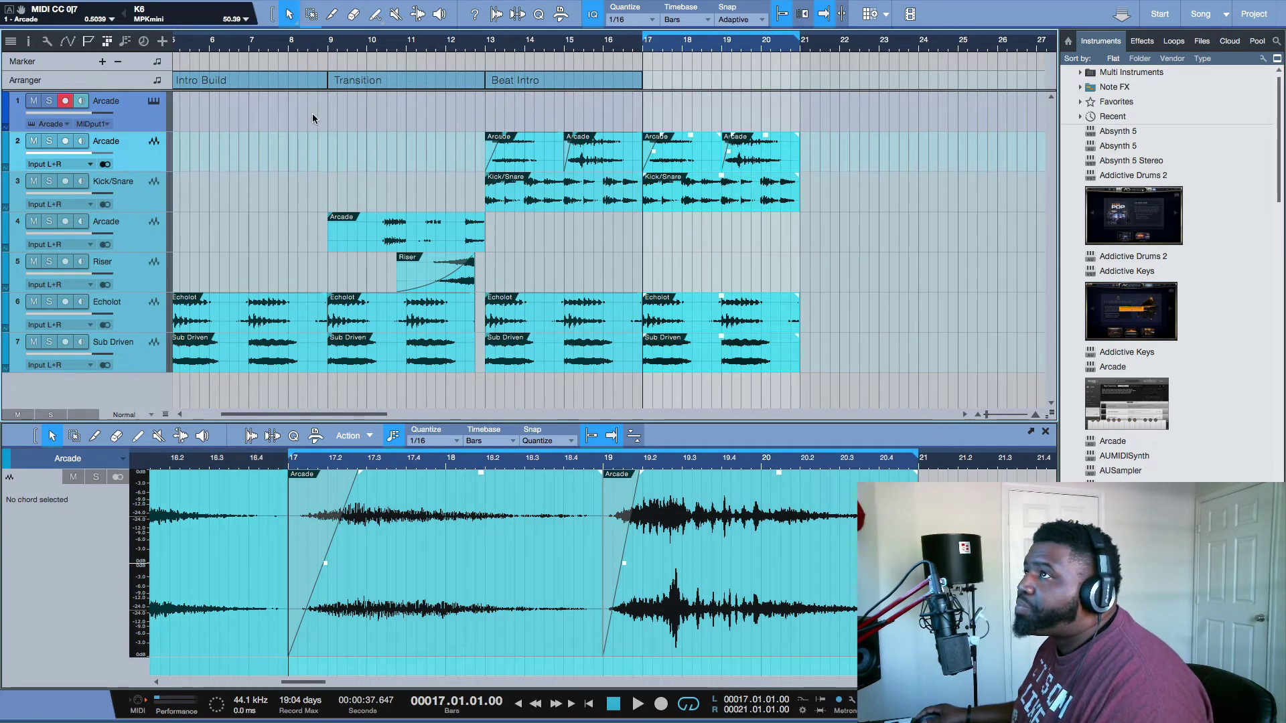
- Reopen the Arcade instrument, add the sound design filter to the In a World kits and load the Impact Designer kit
click(155, 101)
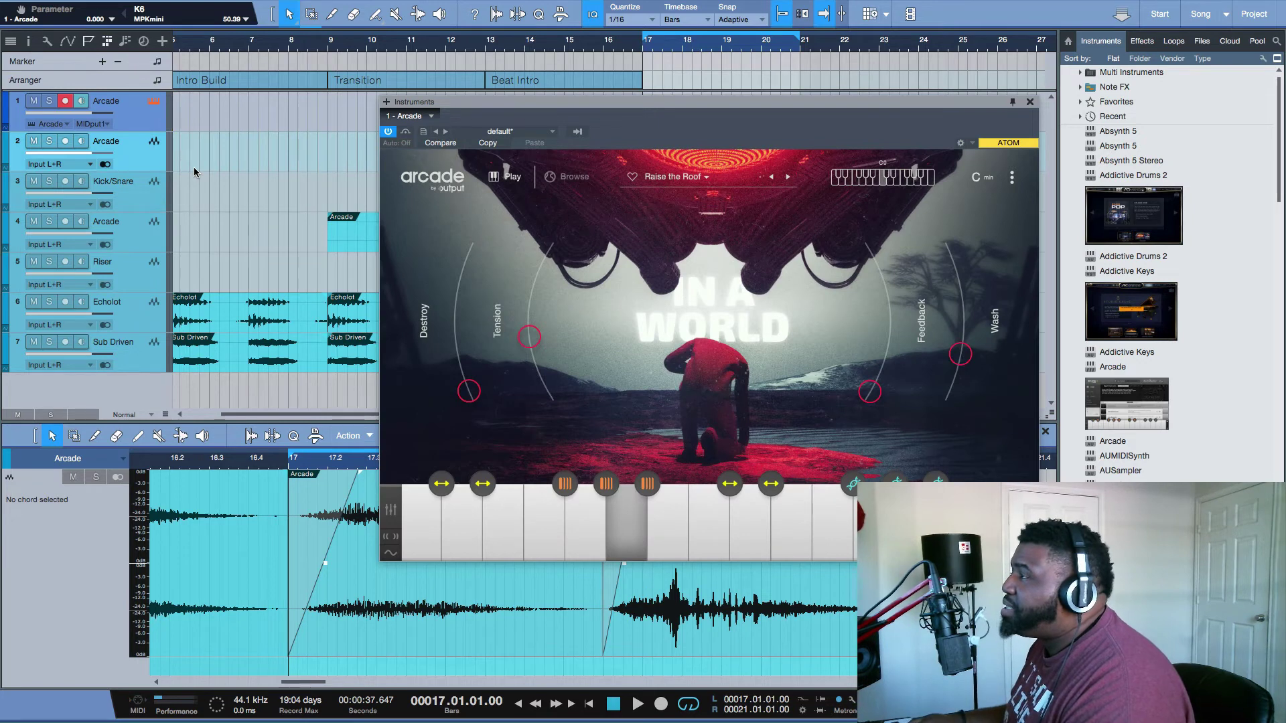
click(566, 180)
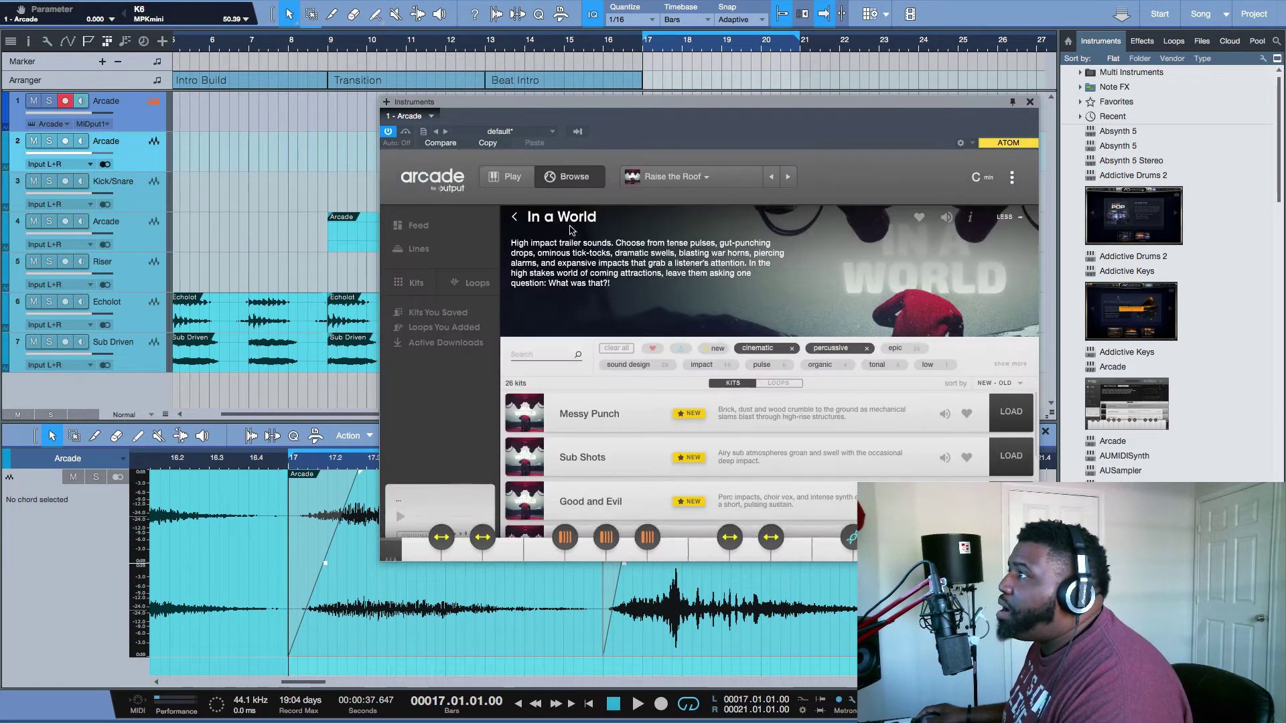
click(647, 366)
scroll(770, 415, down, 2)
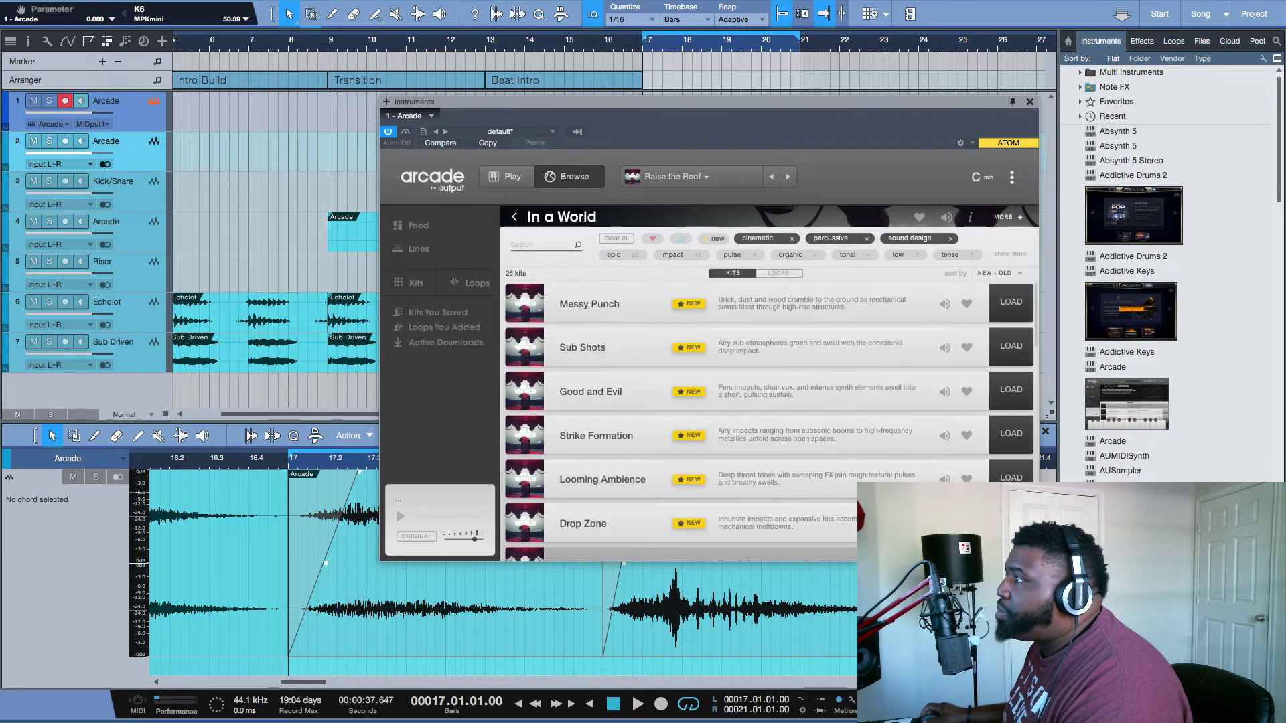
scroll(770, 415, down, 1)
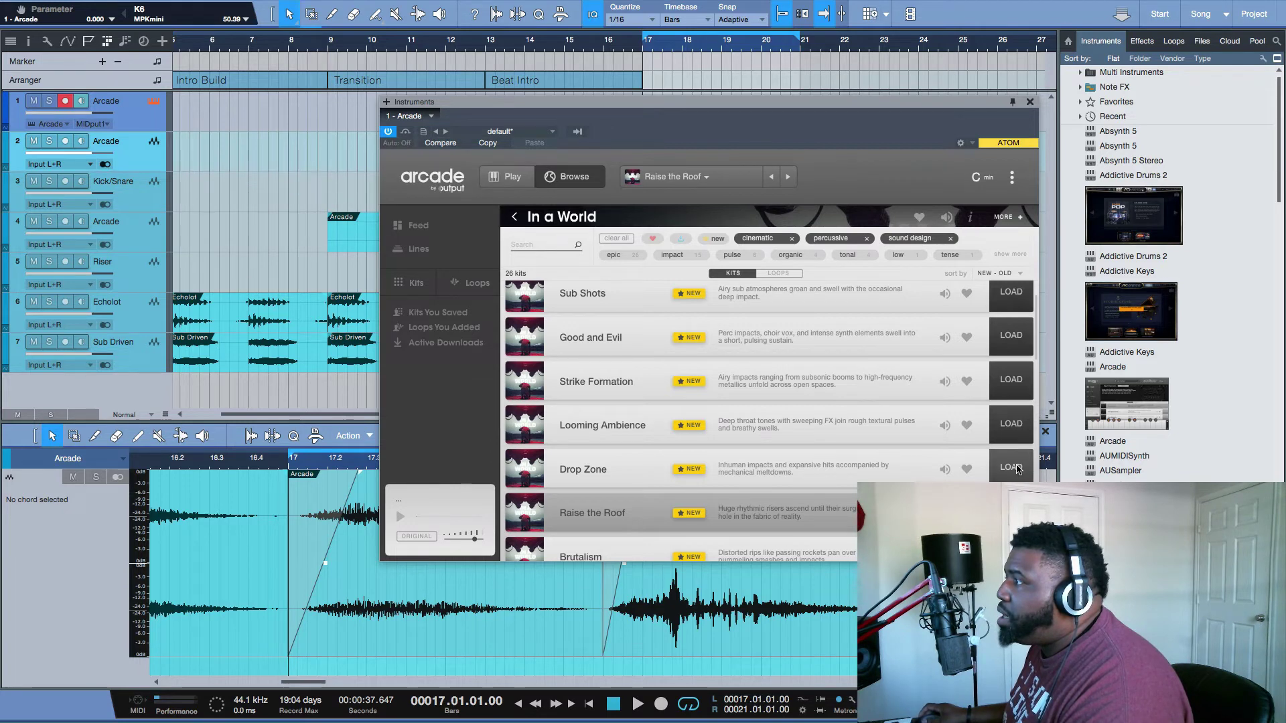
scroll(770, 421, down, 2)
scroll(771, 421, down, 2)
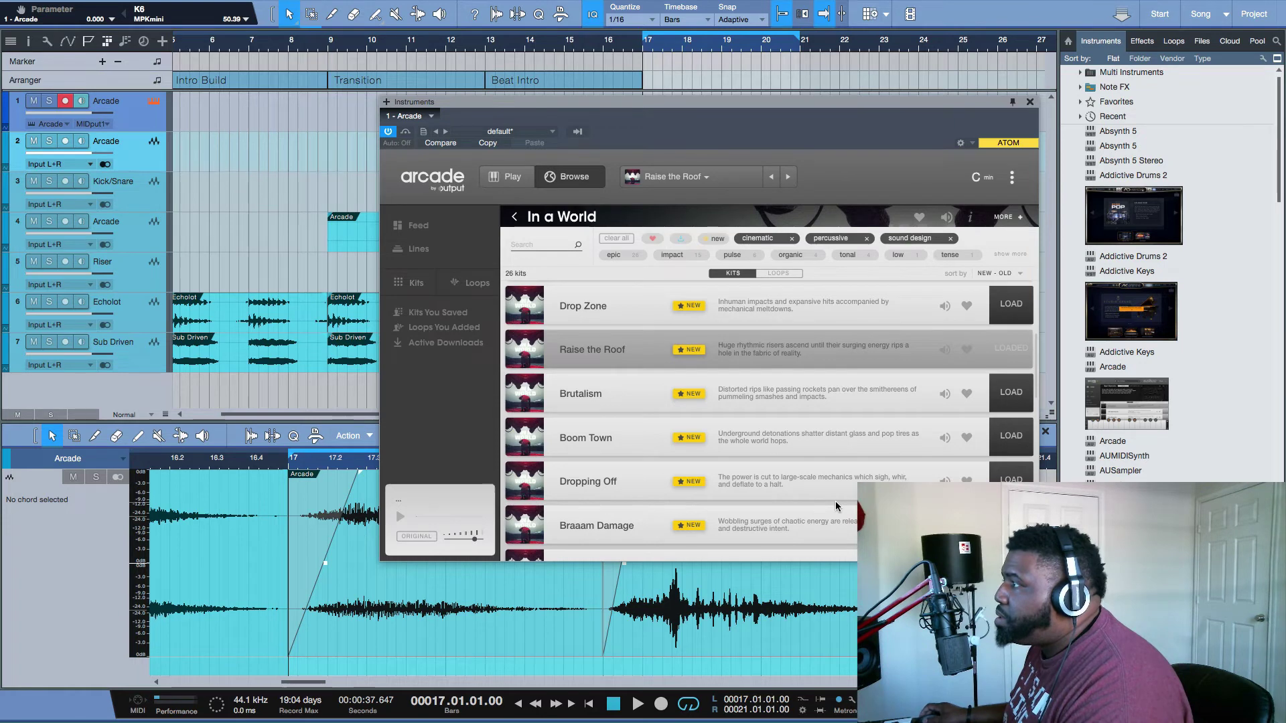
scroll(836, 505, down, 3)
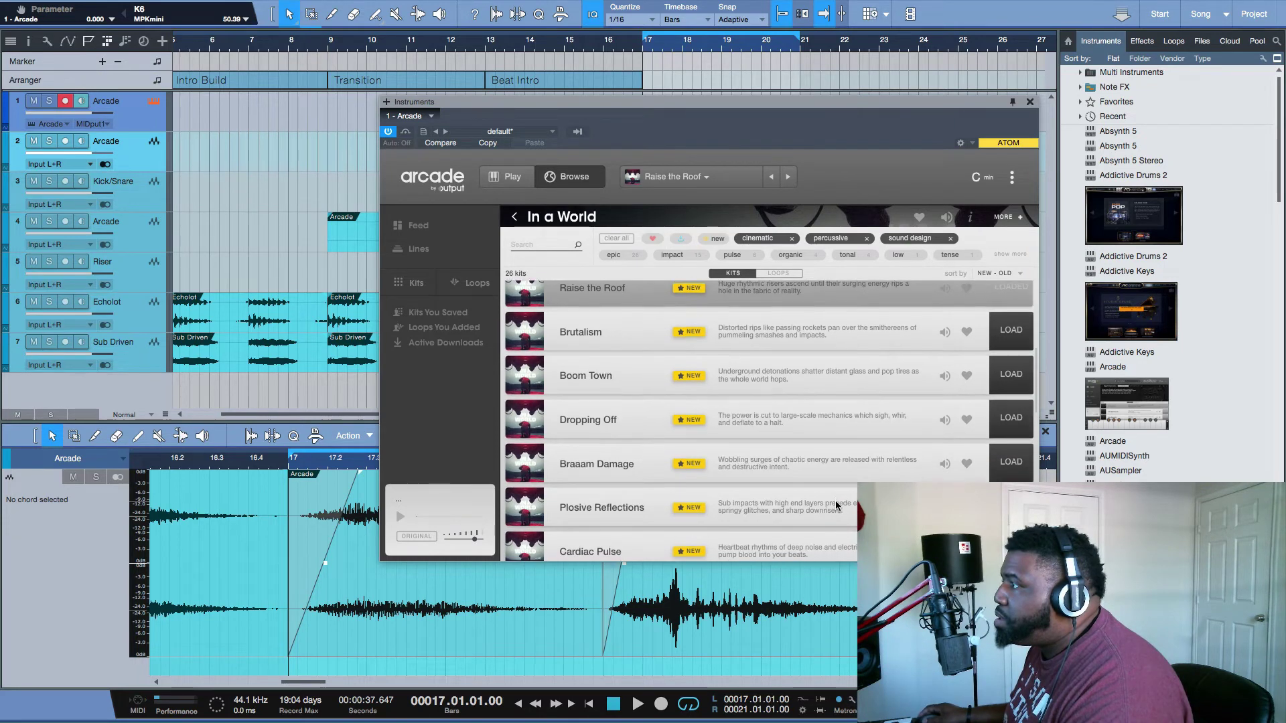
scroll(836, 506, down, 2)
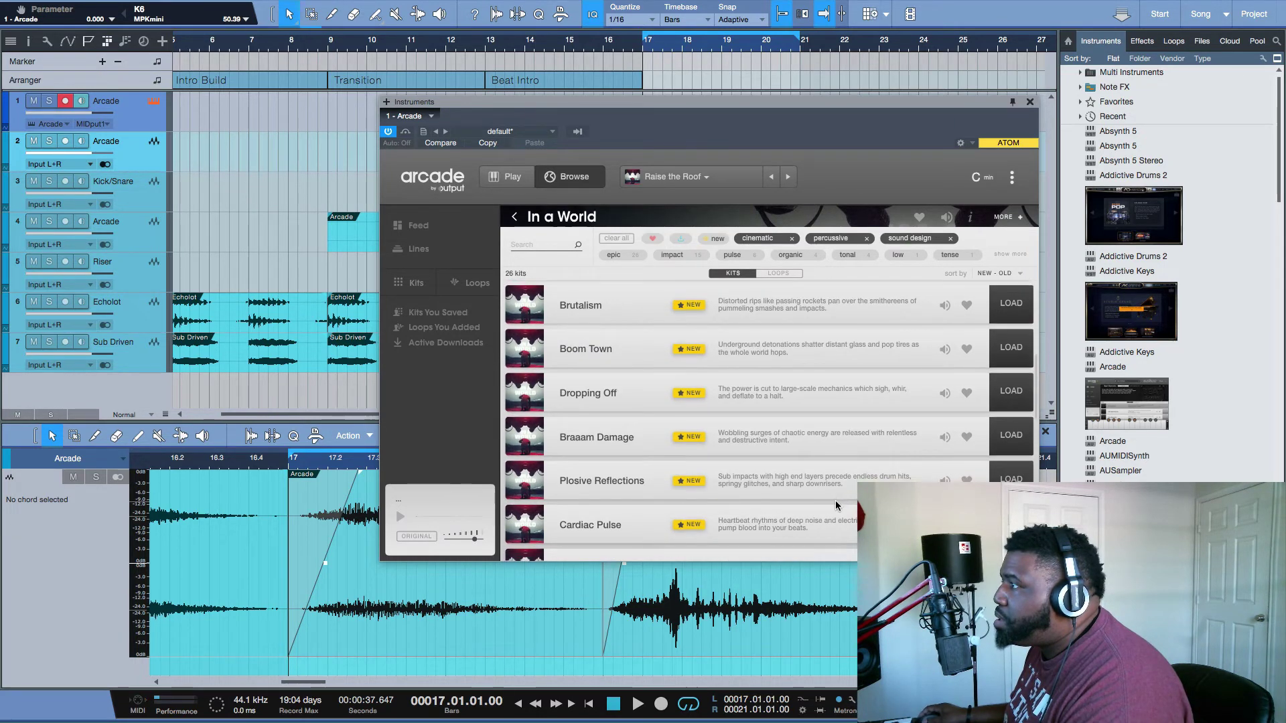
scroll(836, 506, down, 1)
scroll(836, 505, down, 5)
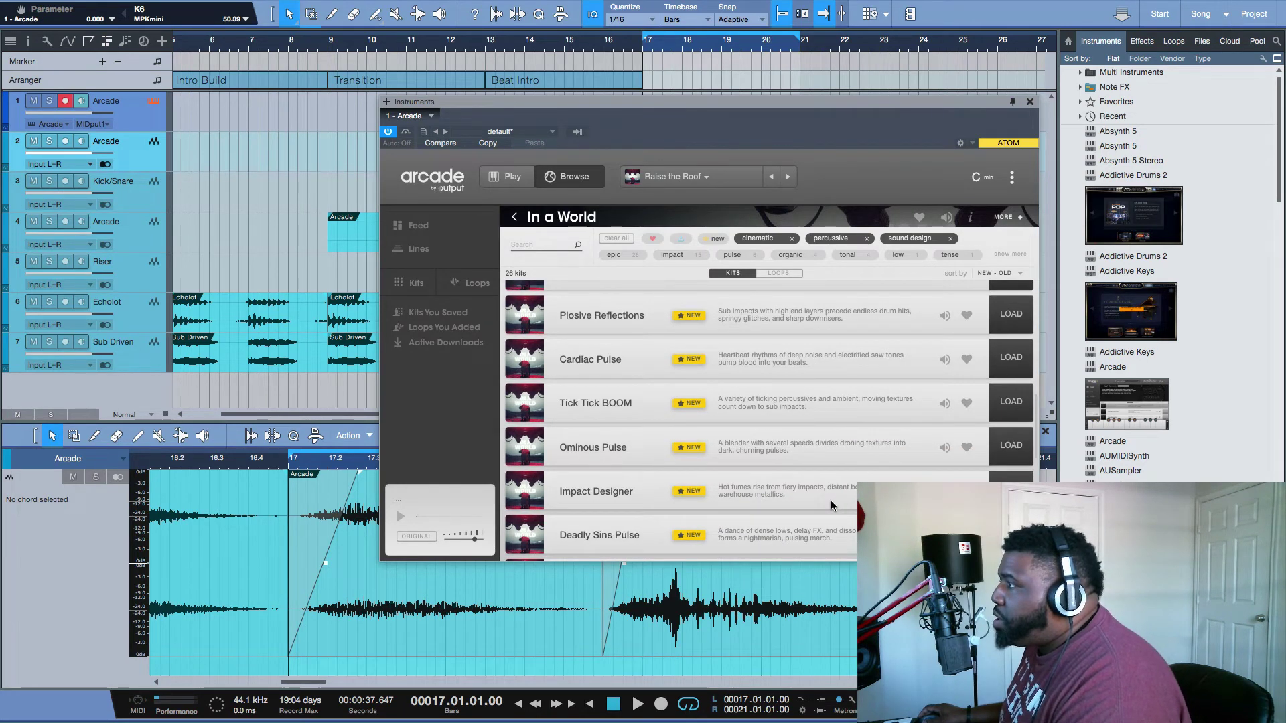
click(1011, 491)
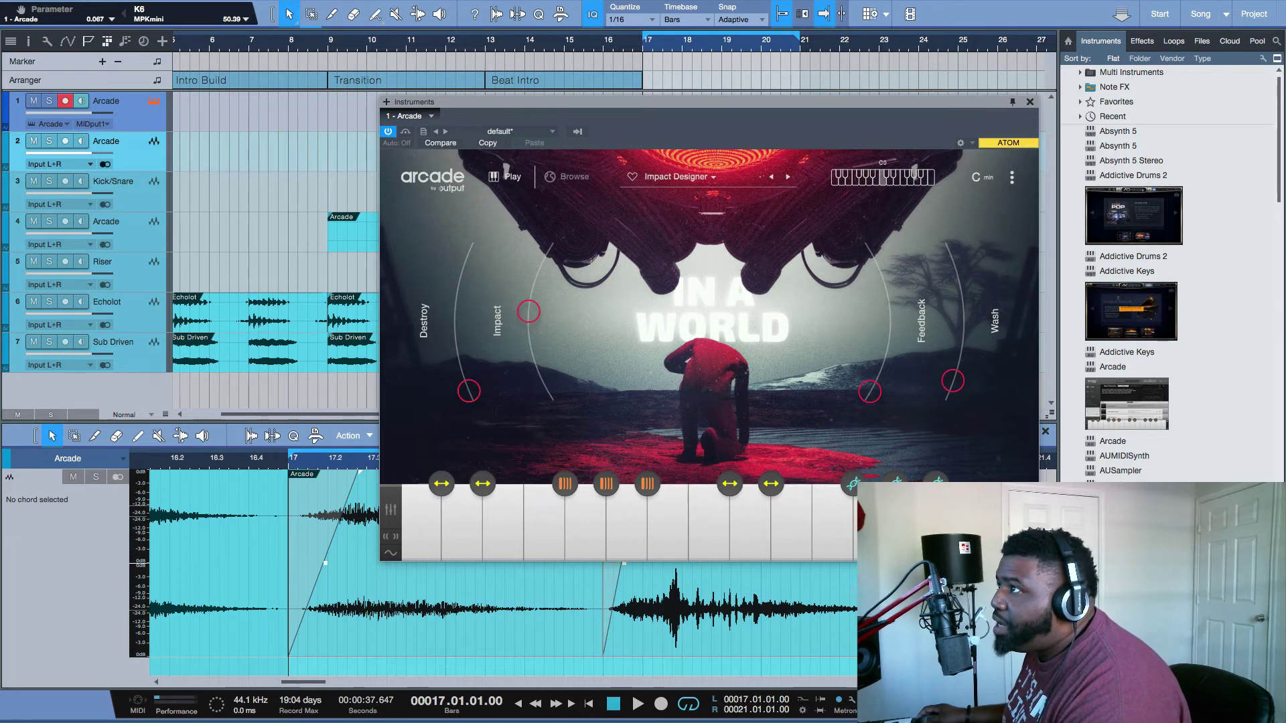
- Load the Stratum Impacts kit, and switch to the following kit, Slow Pulser
click(568, 178)
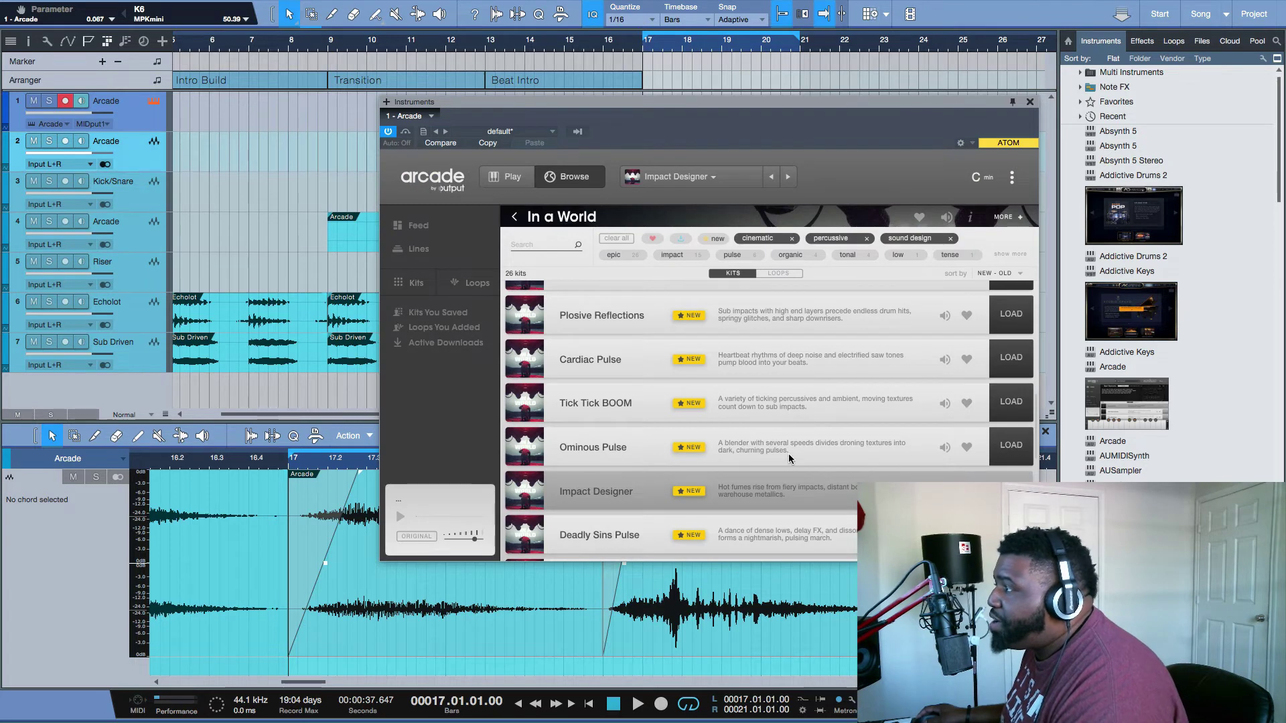
scroll(789, 458, down, 5)
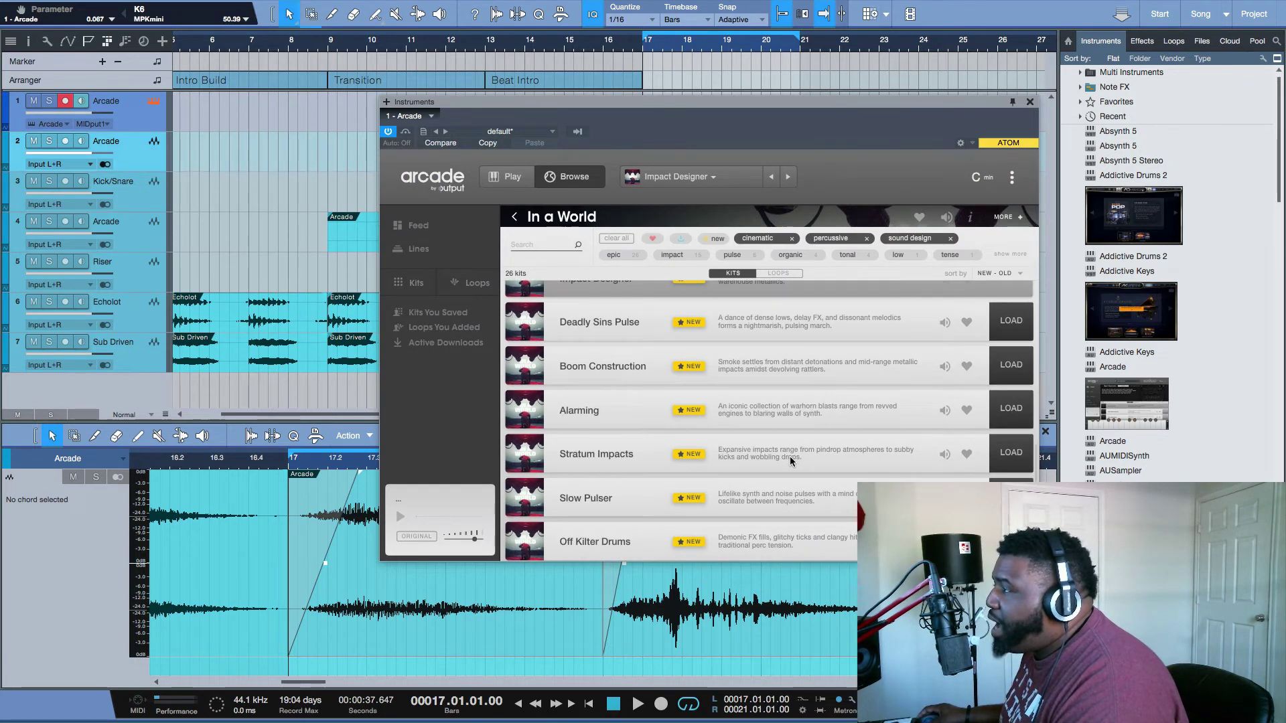
click(1010, 453)
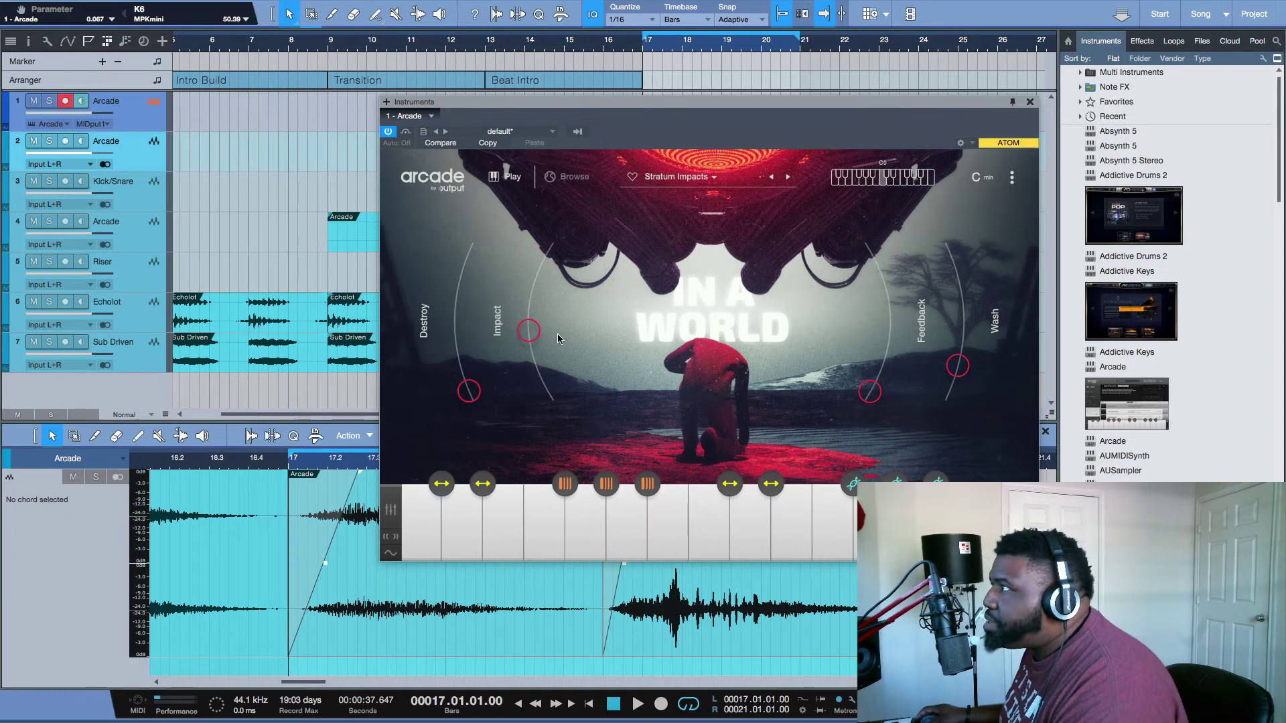
click(787, 180)
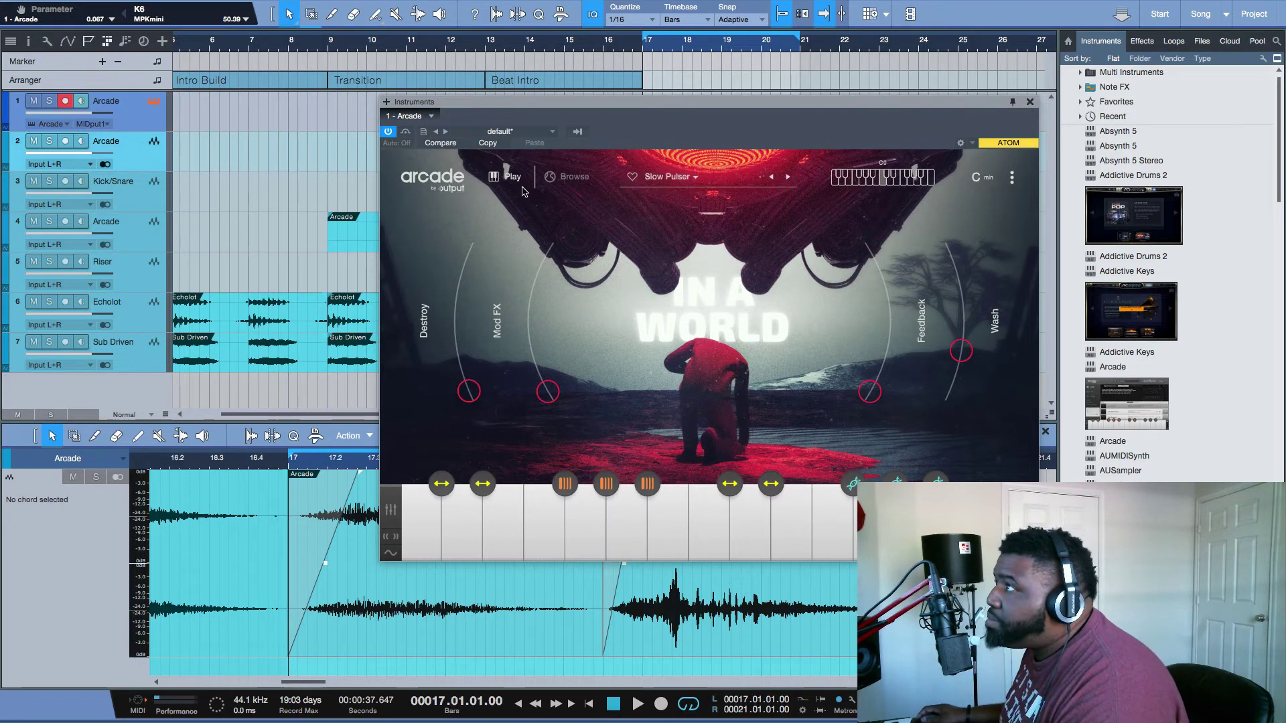
- Load the Off Kilter Drums kit and play the bars 17 to 21 loop to try it against the beat
click(574, 178)
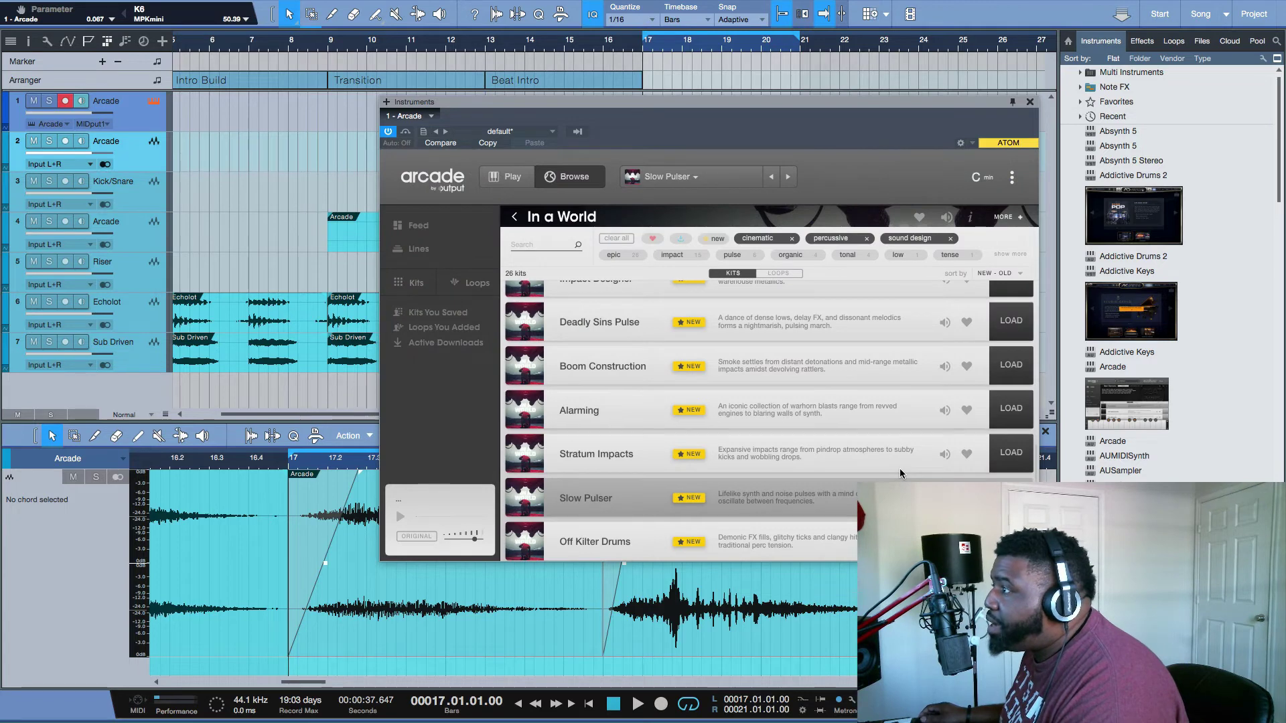
scroll(900, 473, down, 1)
click(1011, 536)
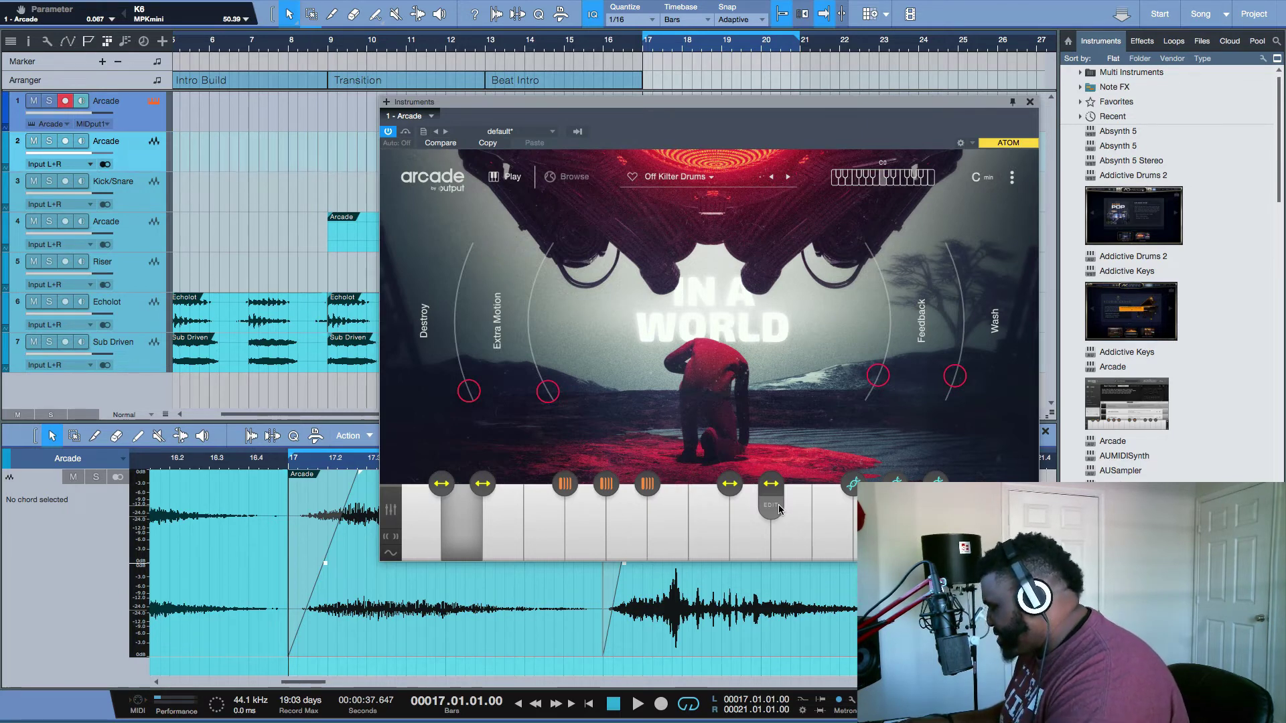
key(space)
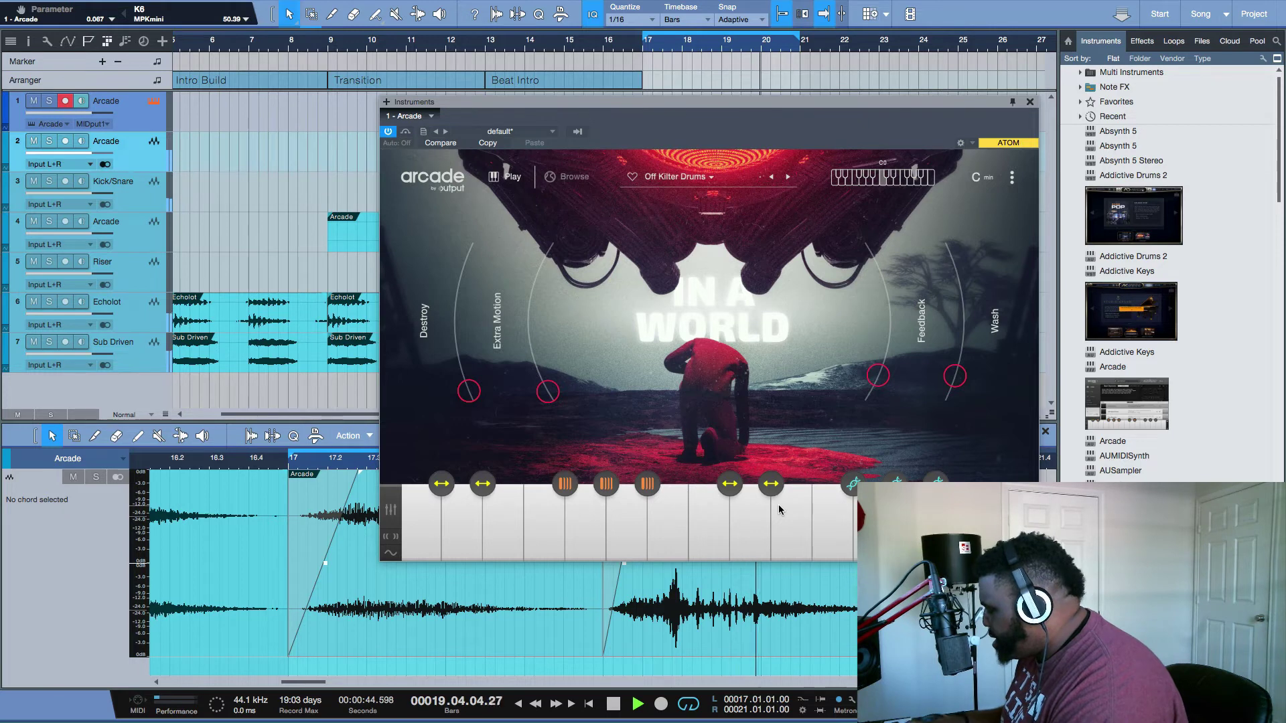
- Rehearse the Off Kilter Drums part against the bars 17 to 21 loop and record a take on the Arcade instrument track
key(space)
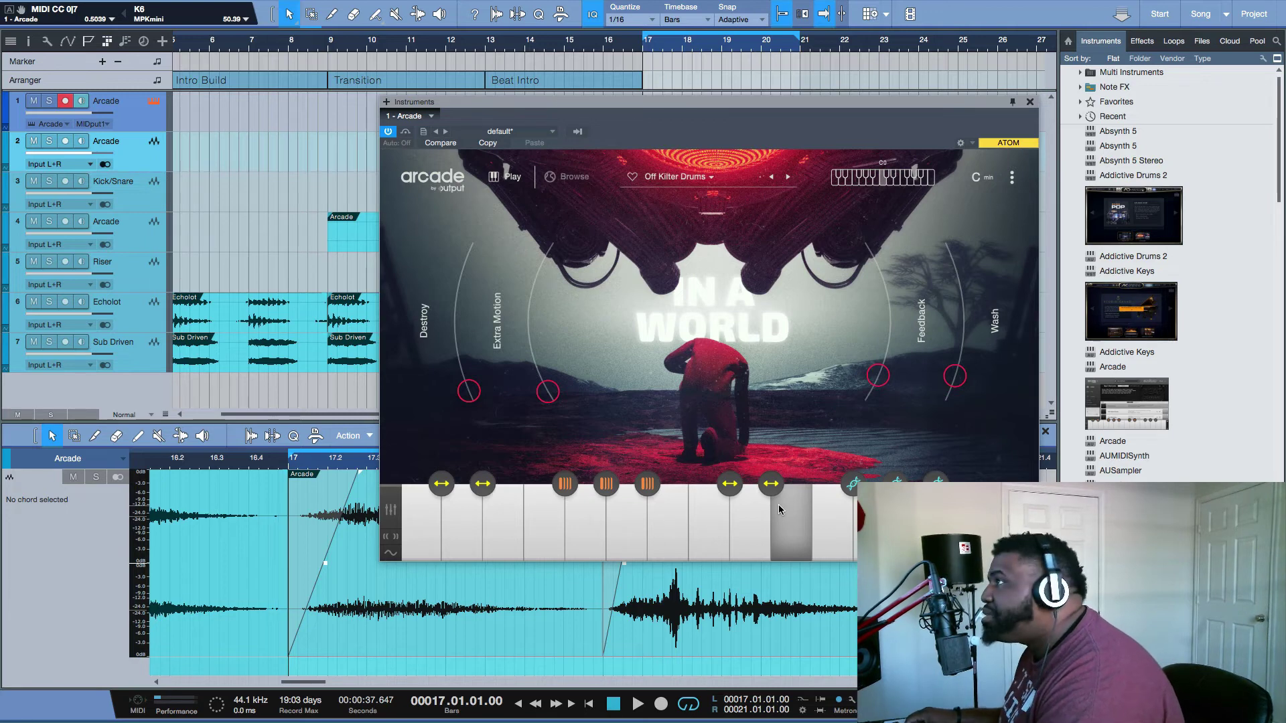
key(space)
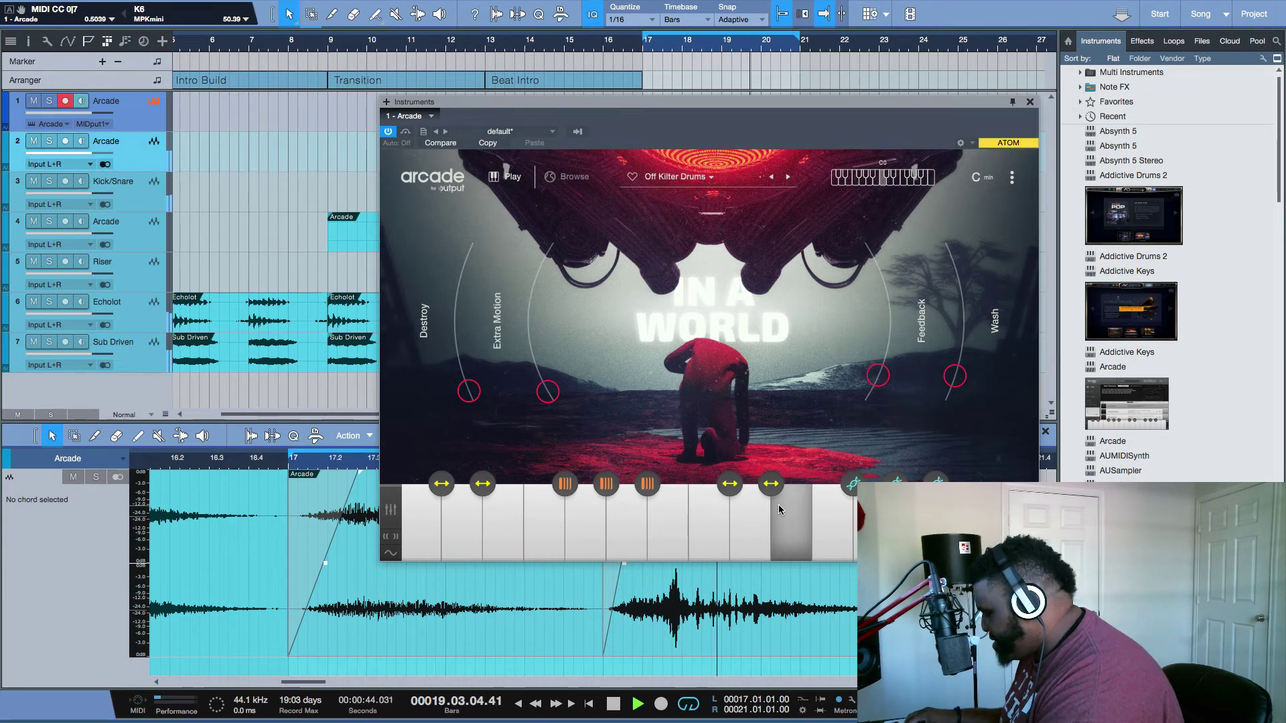
key(space)
key(KP_Multiply)
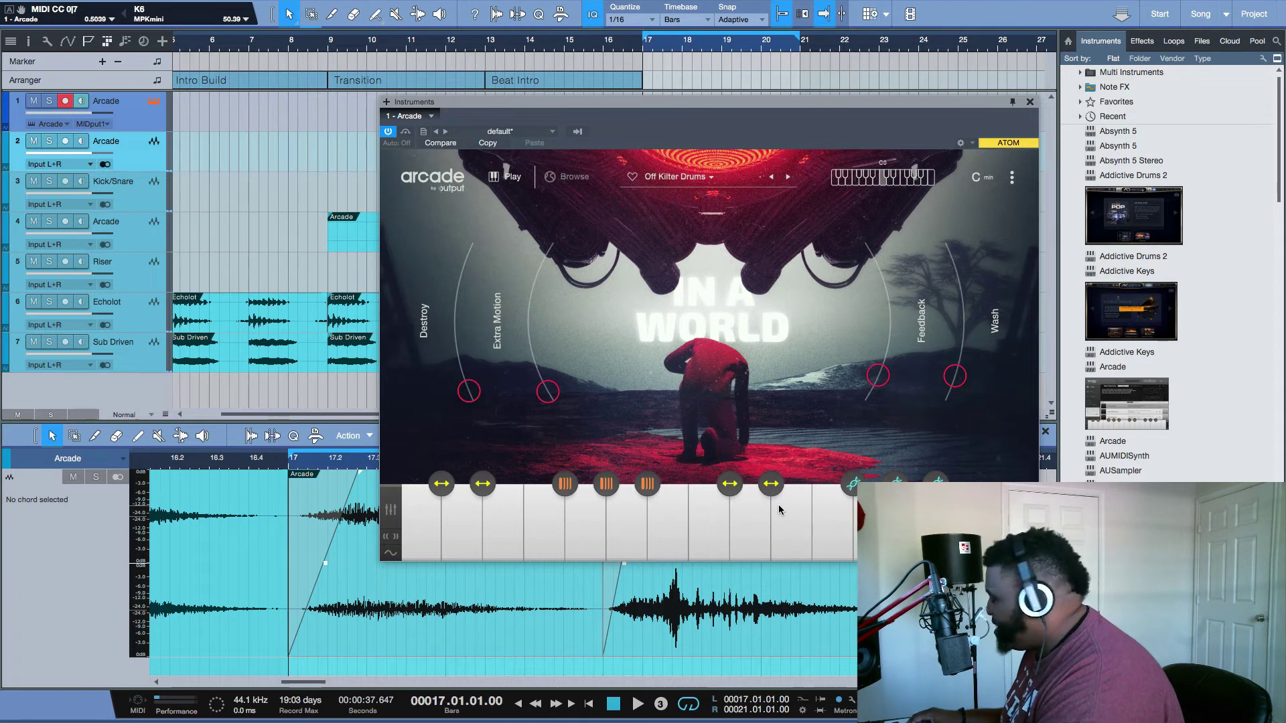
click(779, 509)
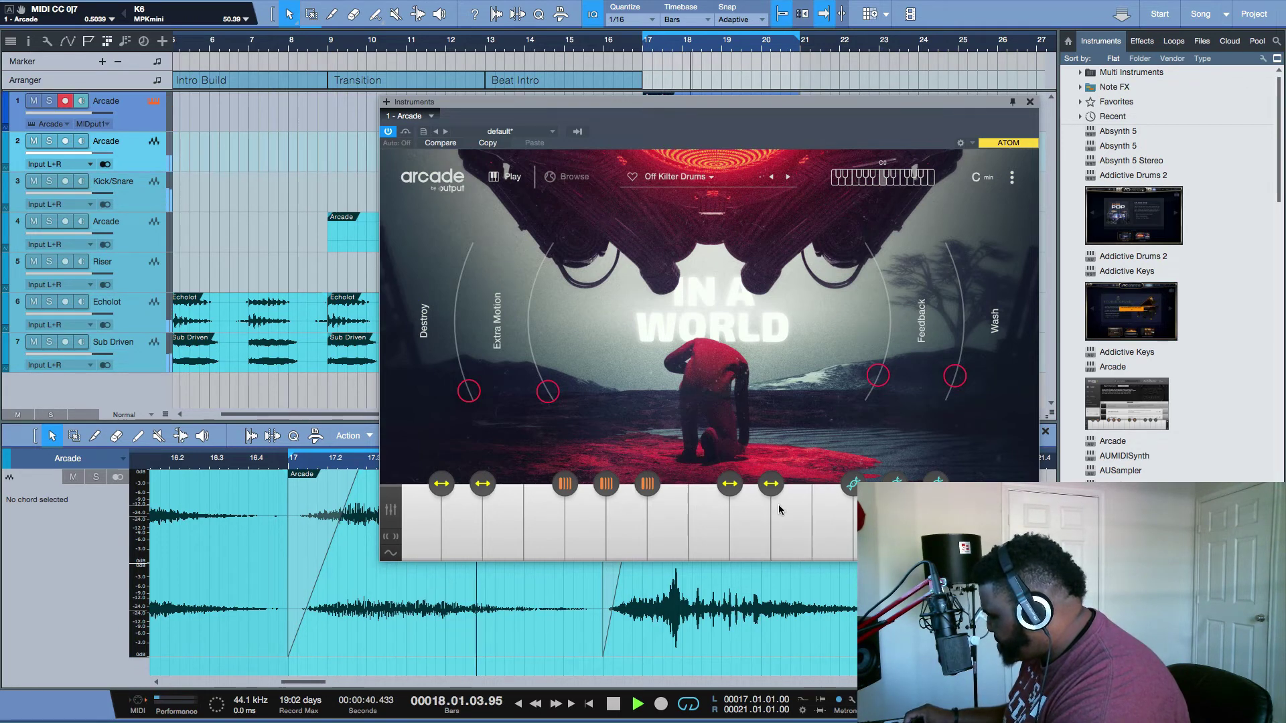
key(space)
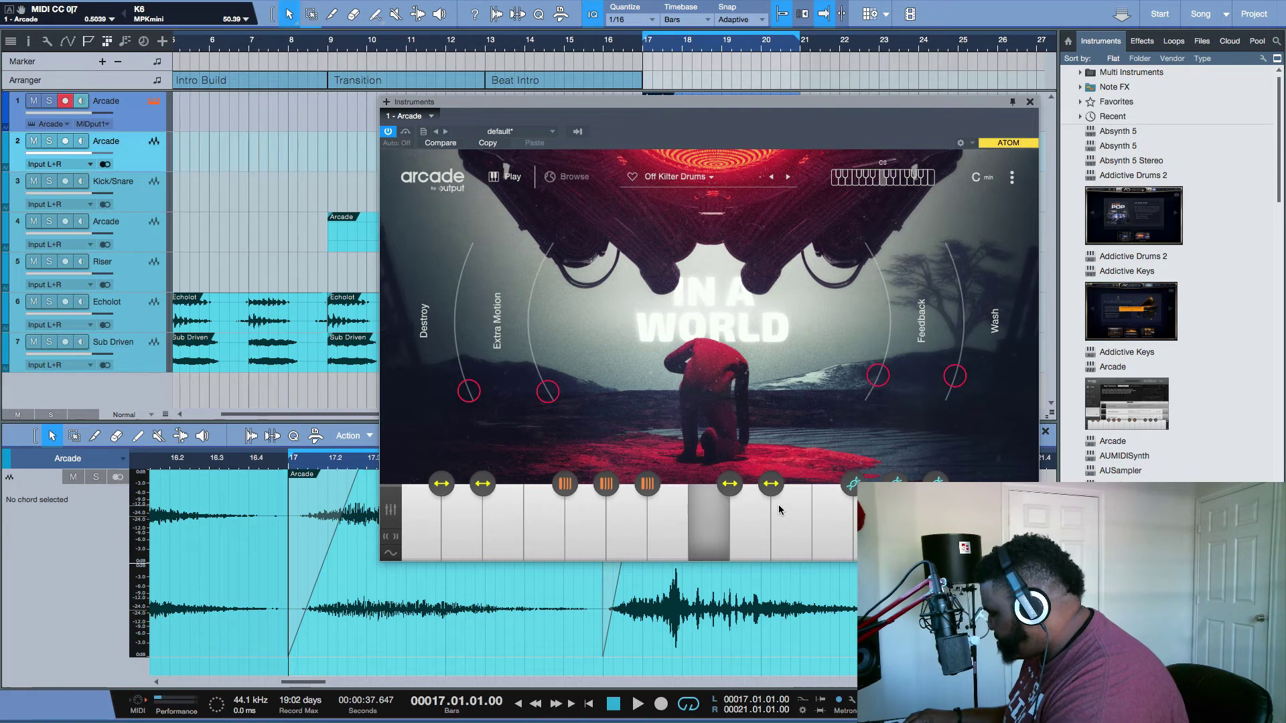
- Practise more Off Kilter Drums notes over the loop and record another pass into the bars 17 to 21 clip
key(space)
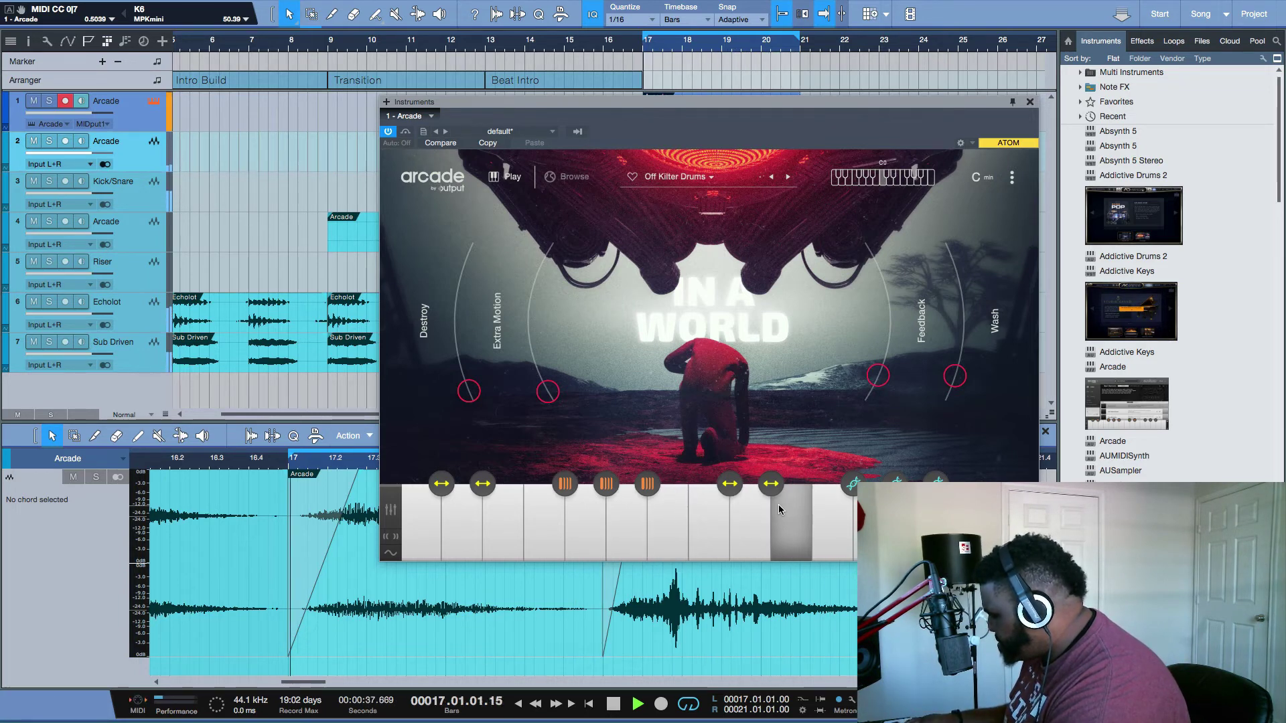
key(space)
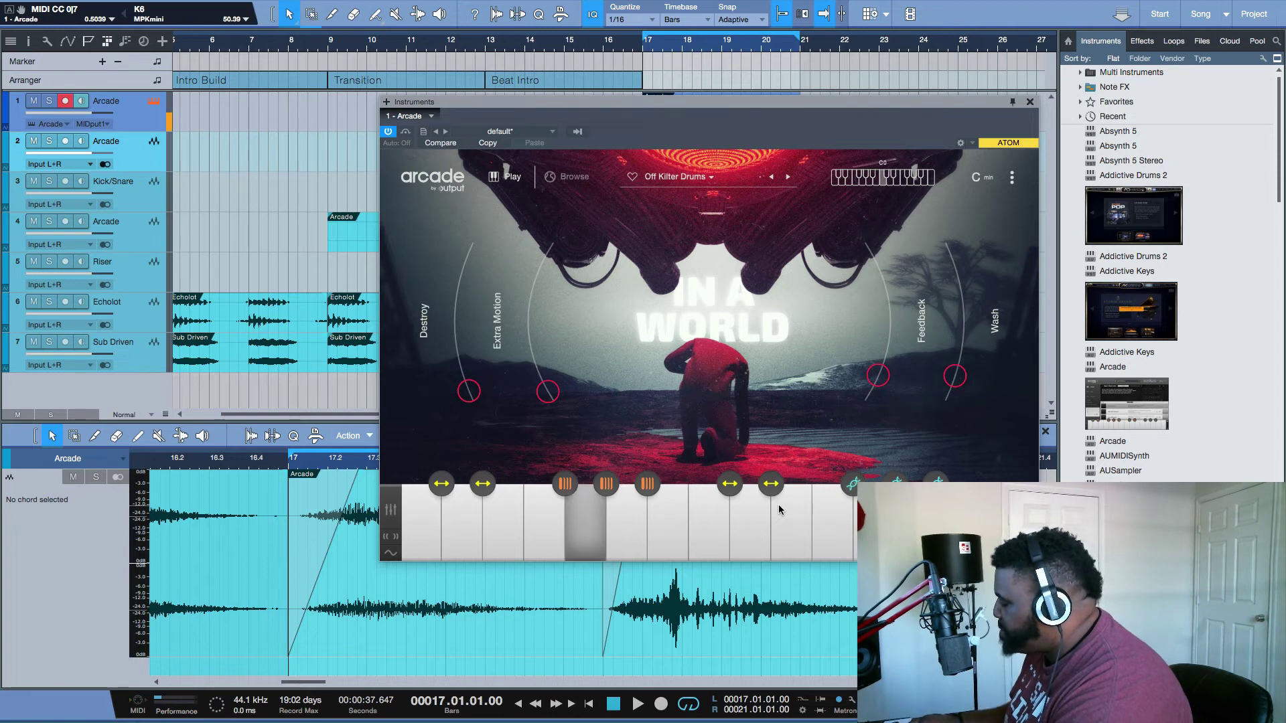
key(space)
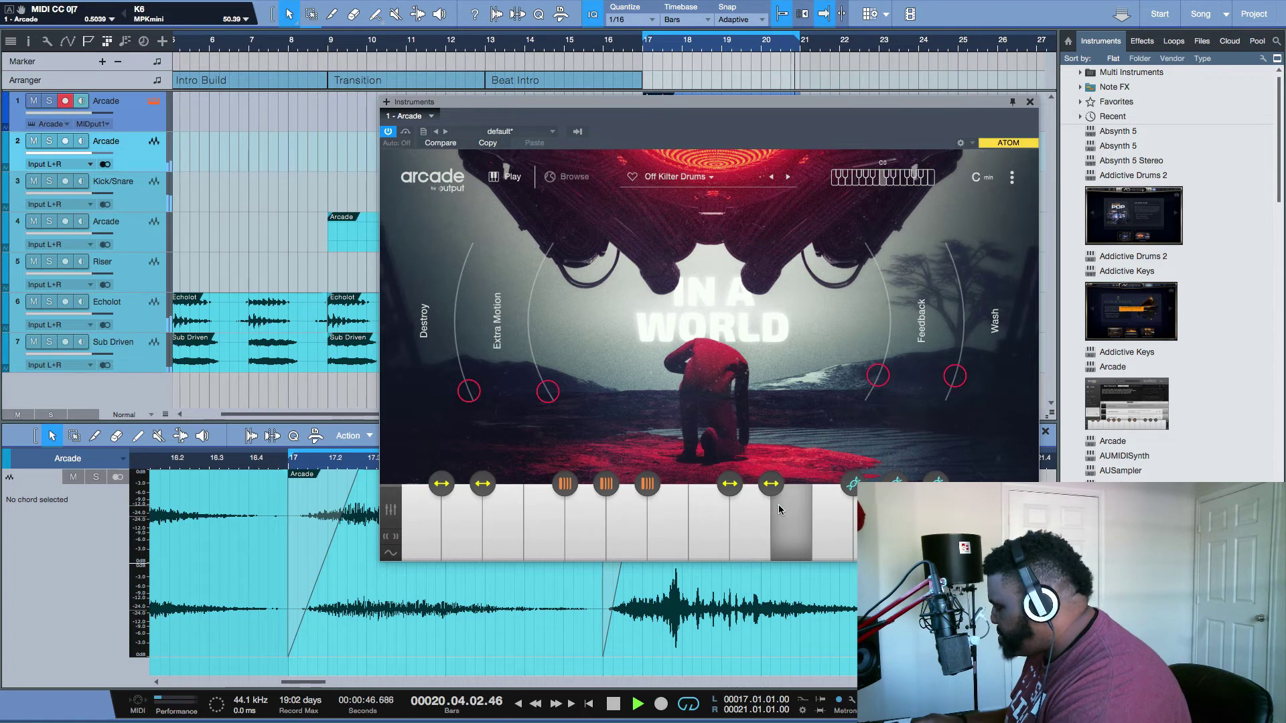
key(KP_Multiply)
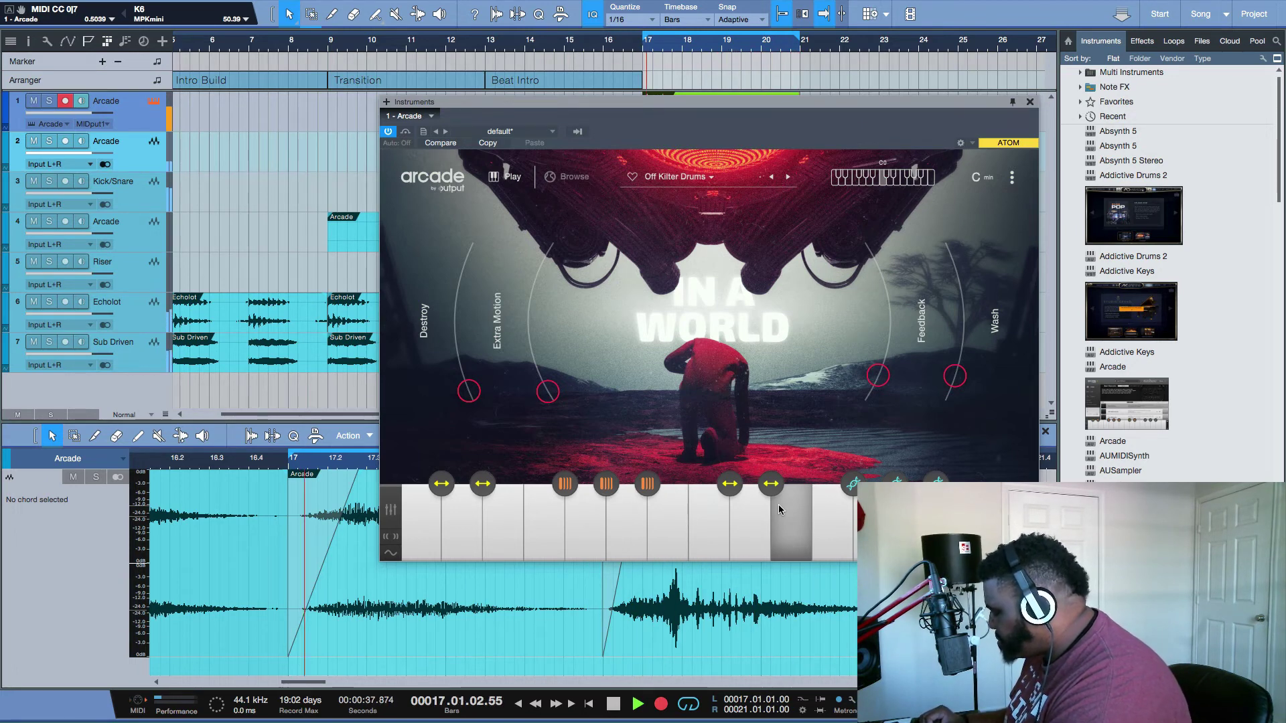
key(space)
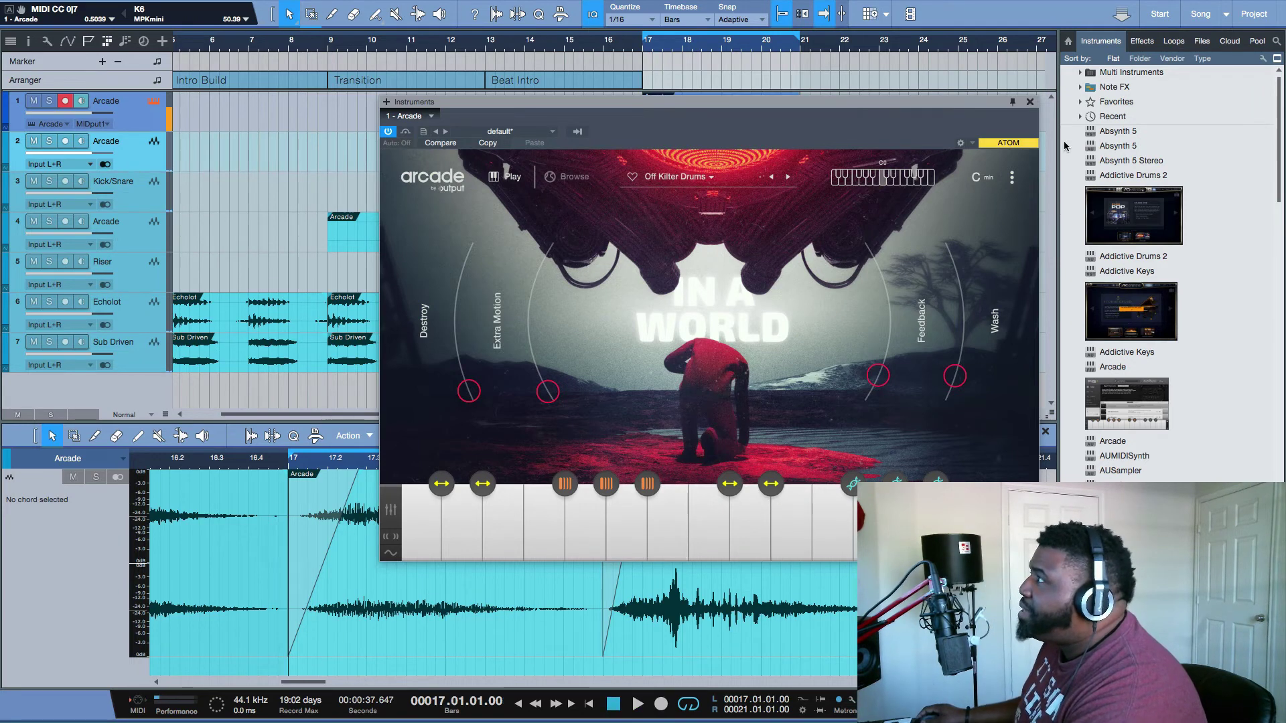
- Close the Arcade instrument, bounce its recorded bars 17 to 21 clip to a new audio track and delete the original instrument clip
click(1030, 102)
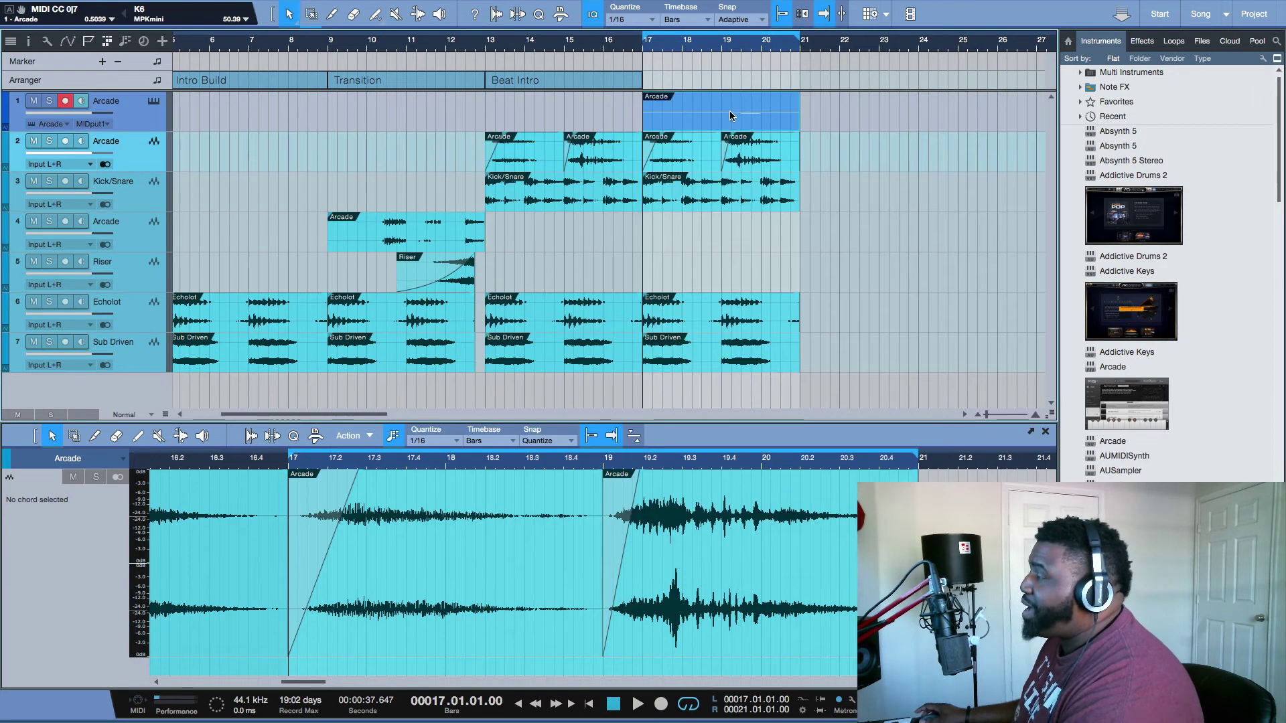
click(730, 115)
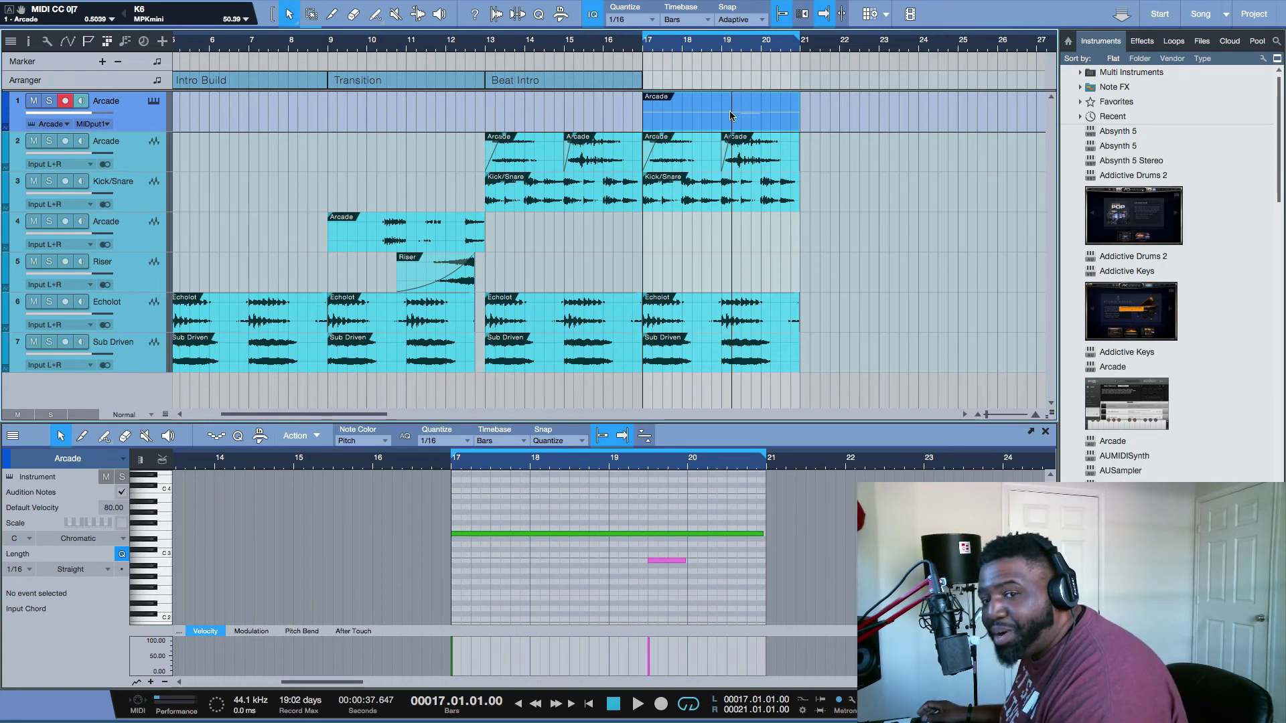
key(s)
key(ctrl+b)
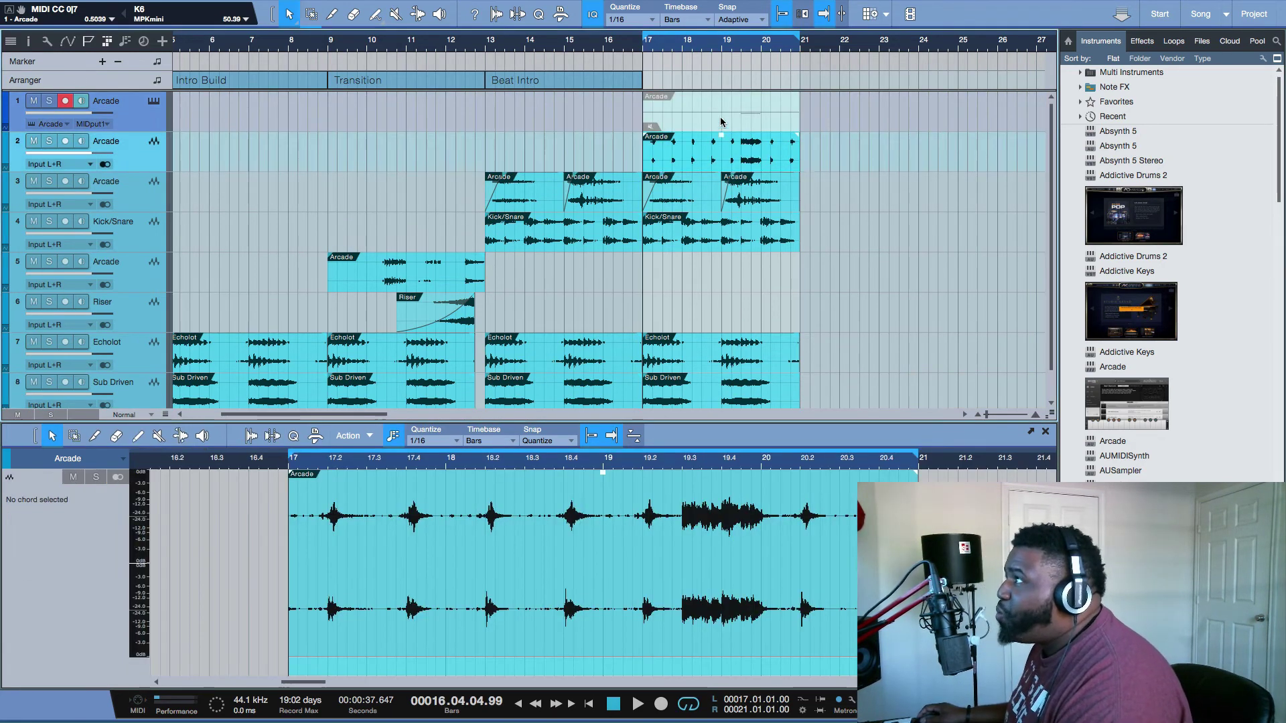
key(Delete)
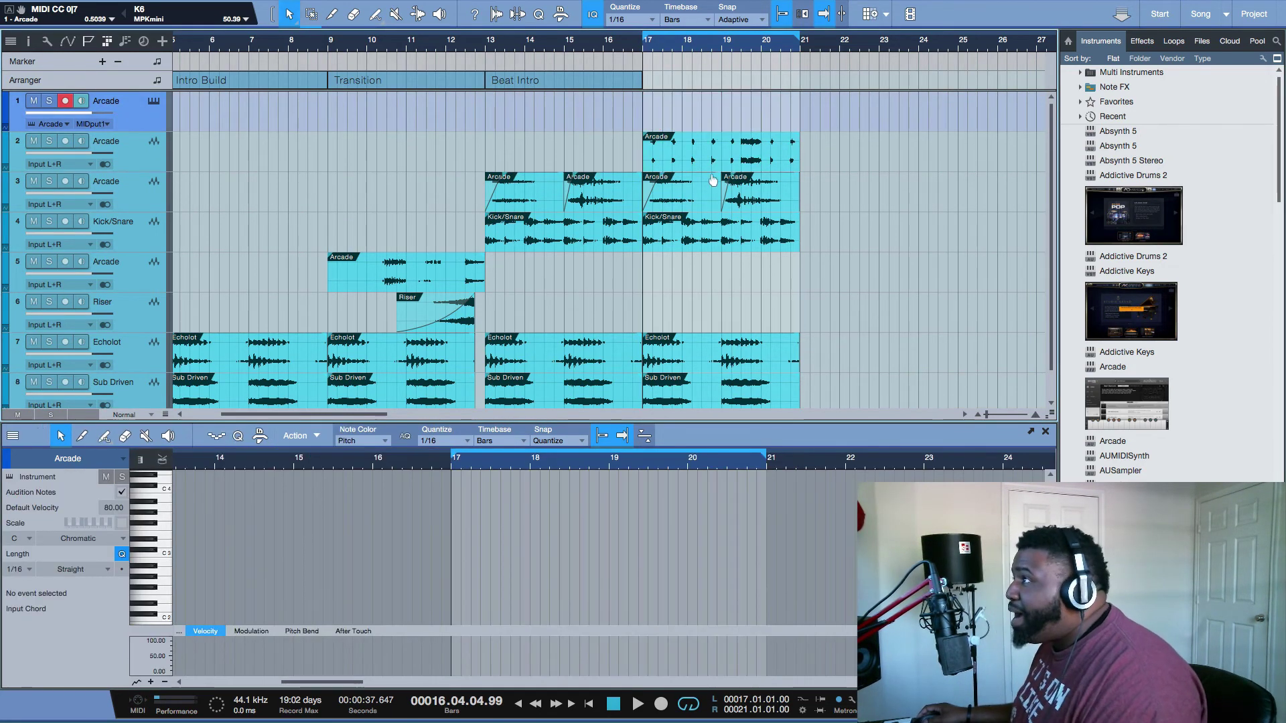
- Adjust the volume of the bounced Arcade clip in bars 17 to 21 and play the loop to hear it in the mix
click(720, 150)
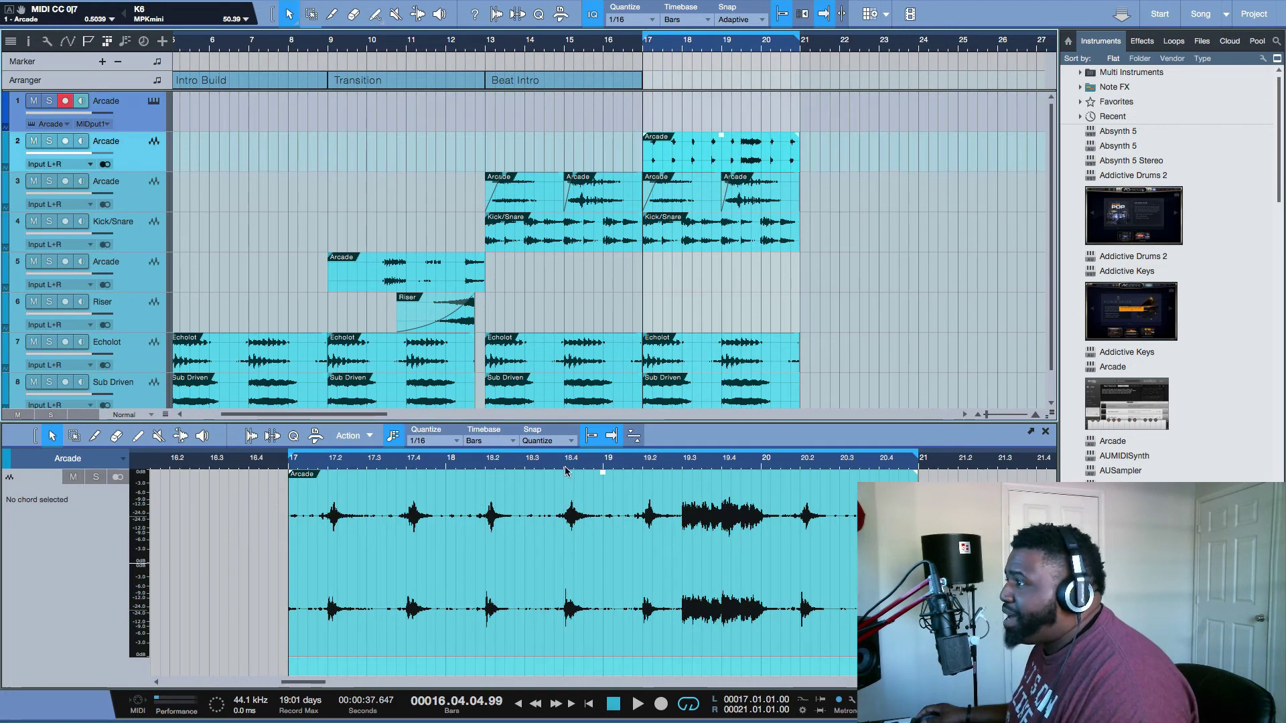
drag(602, 473, 604, 469)
key(space)
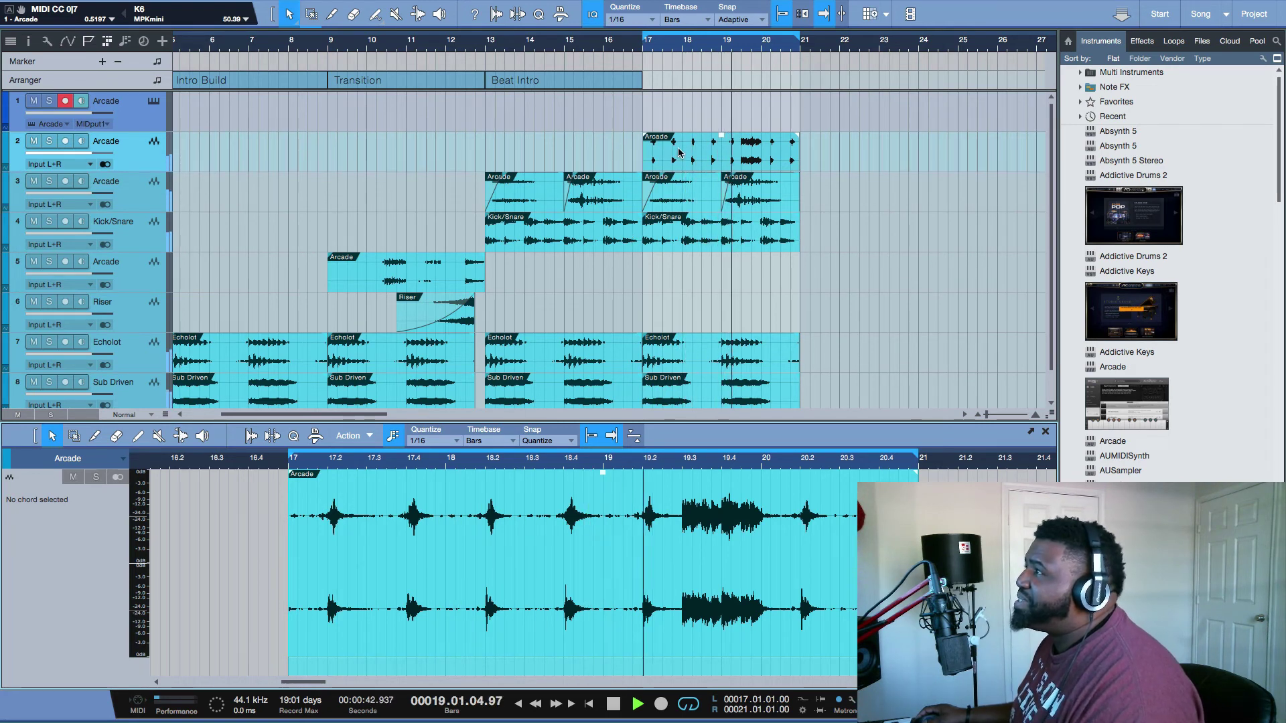
key(space)
- Add an arranger section over bars 17 to 21 and return the playhead to the start of the song
right_click(675, 81)
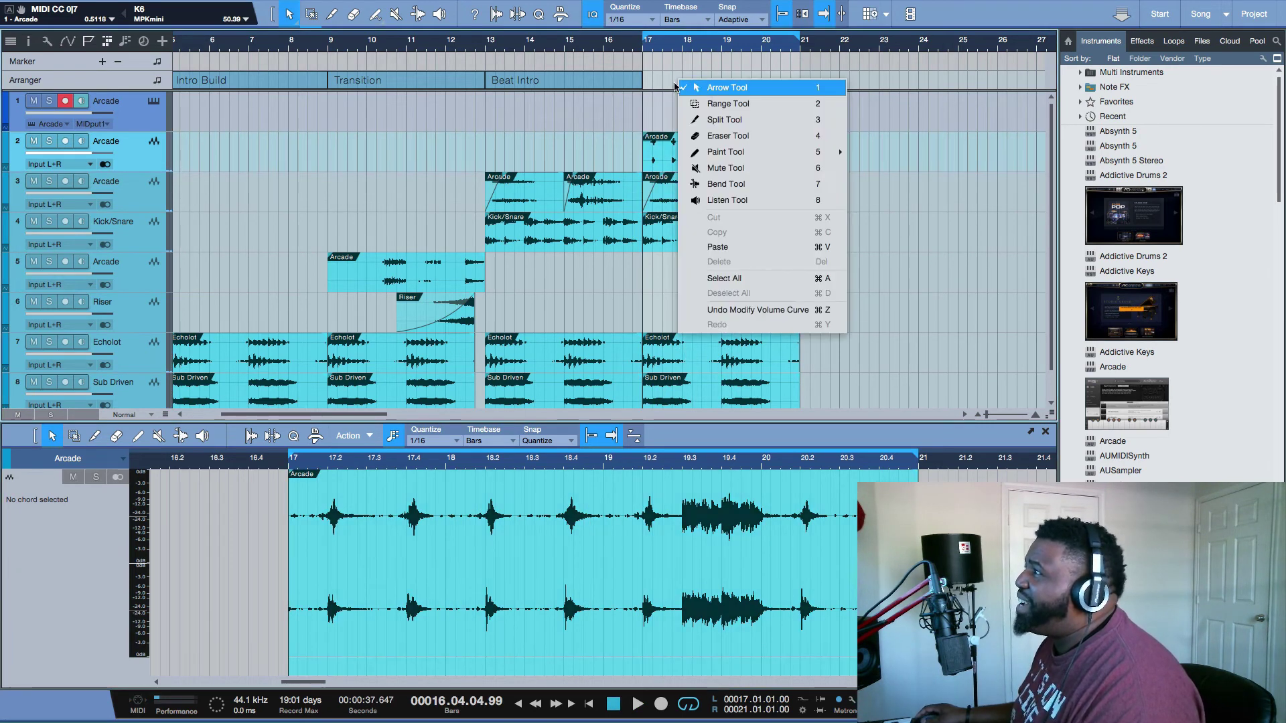
click(673, 81)
double_click(673, 81)
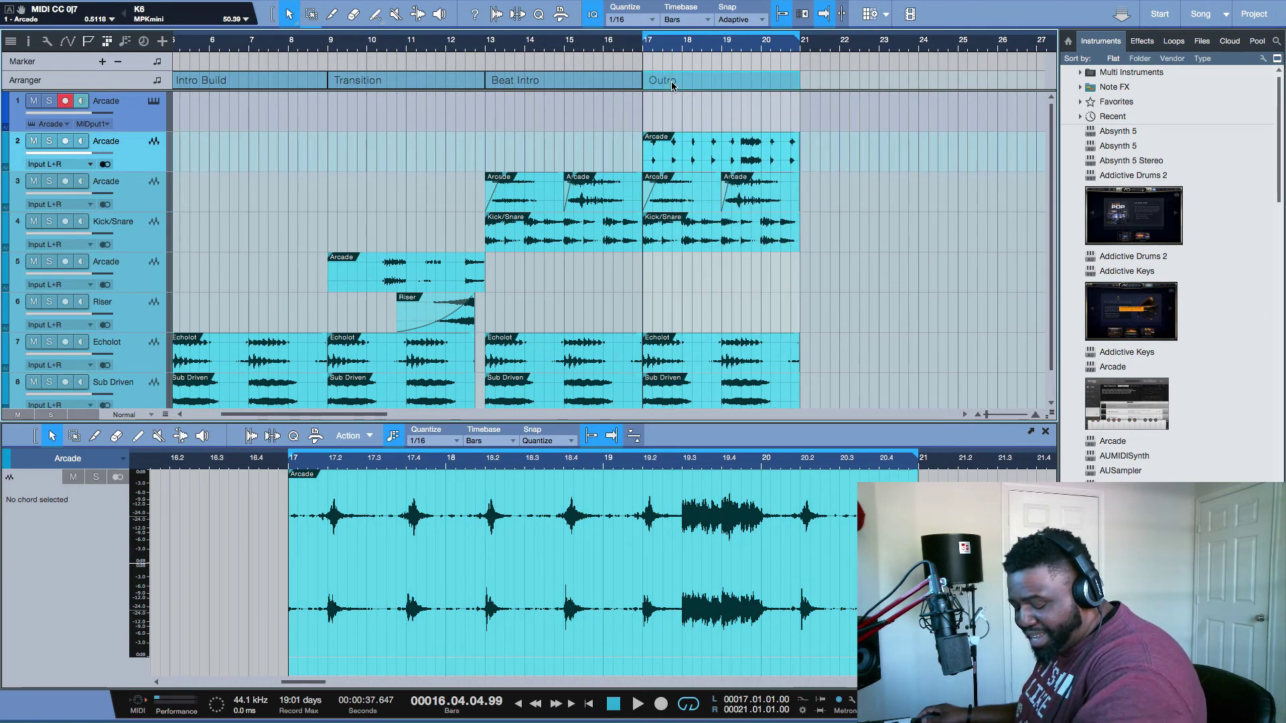
click(673, 82)
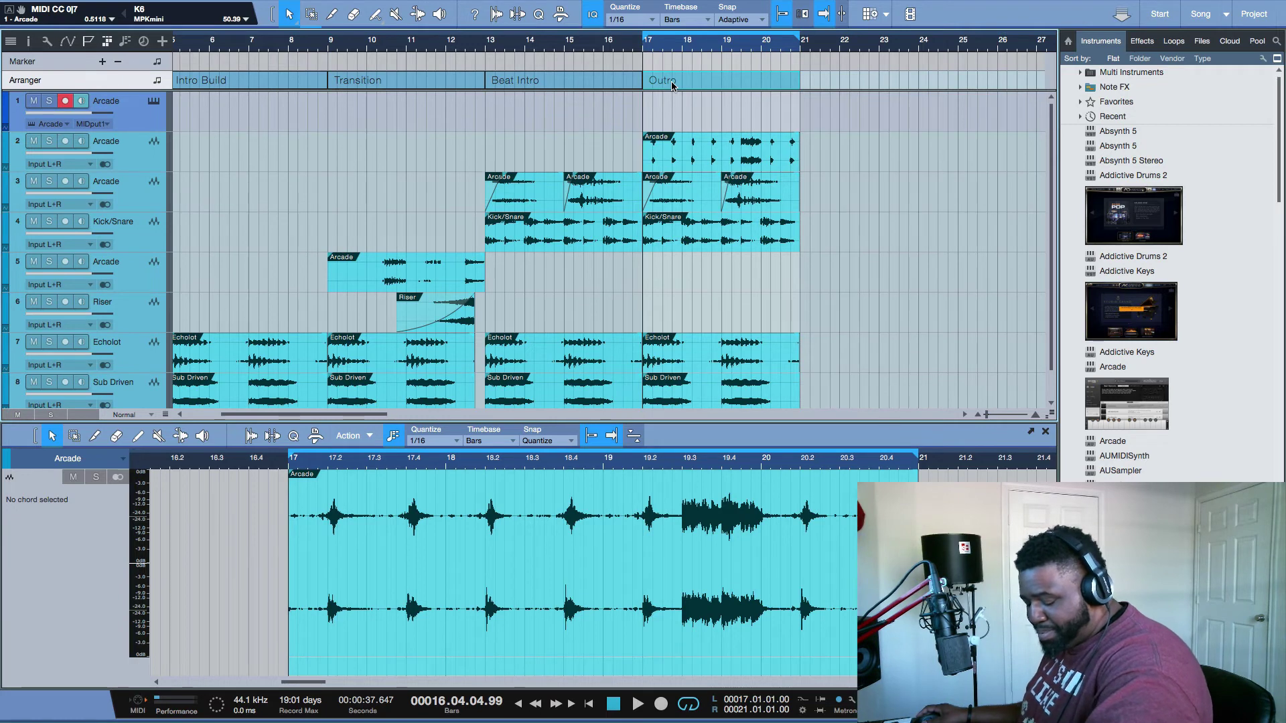
key(Home)
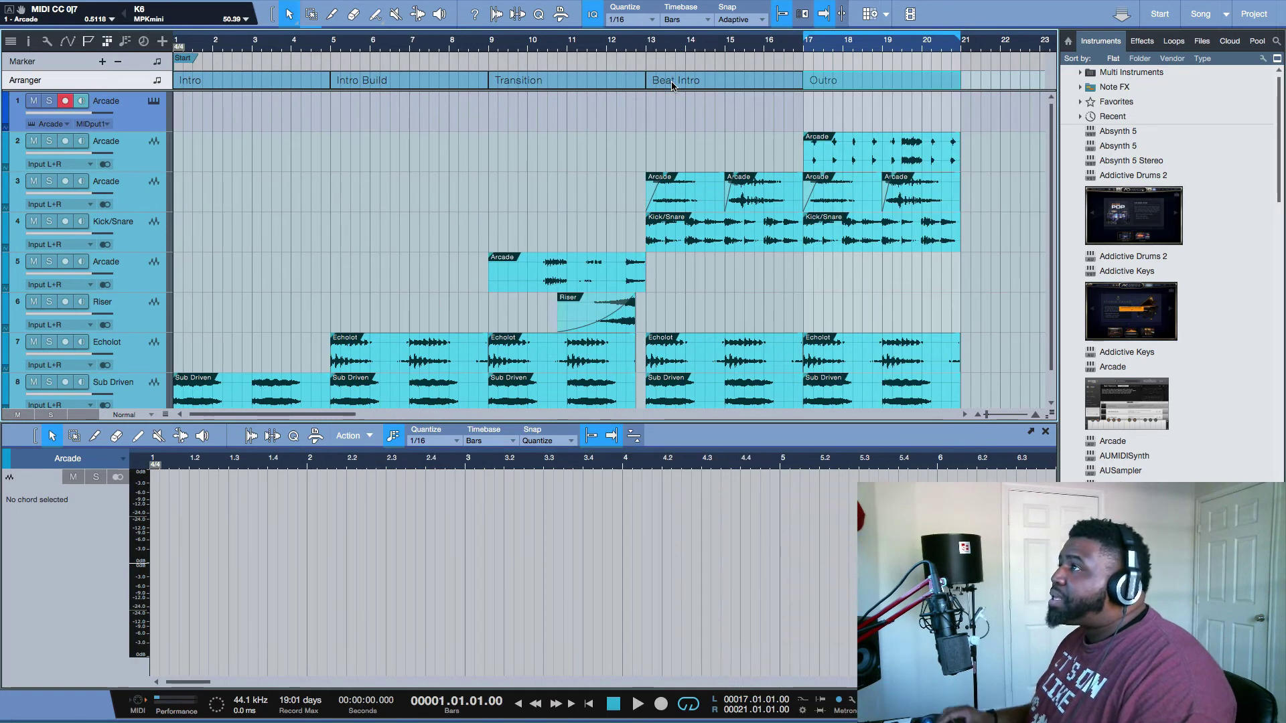
- Rename the bars 17 to 21 arranger section as Beat and briefly play the arrangement from the start
right_click(828, 81)
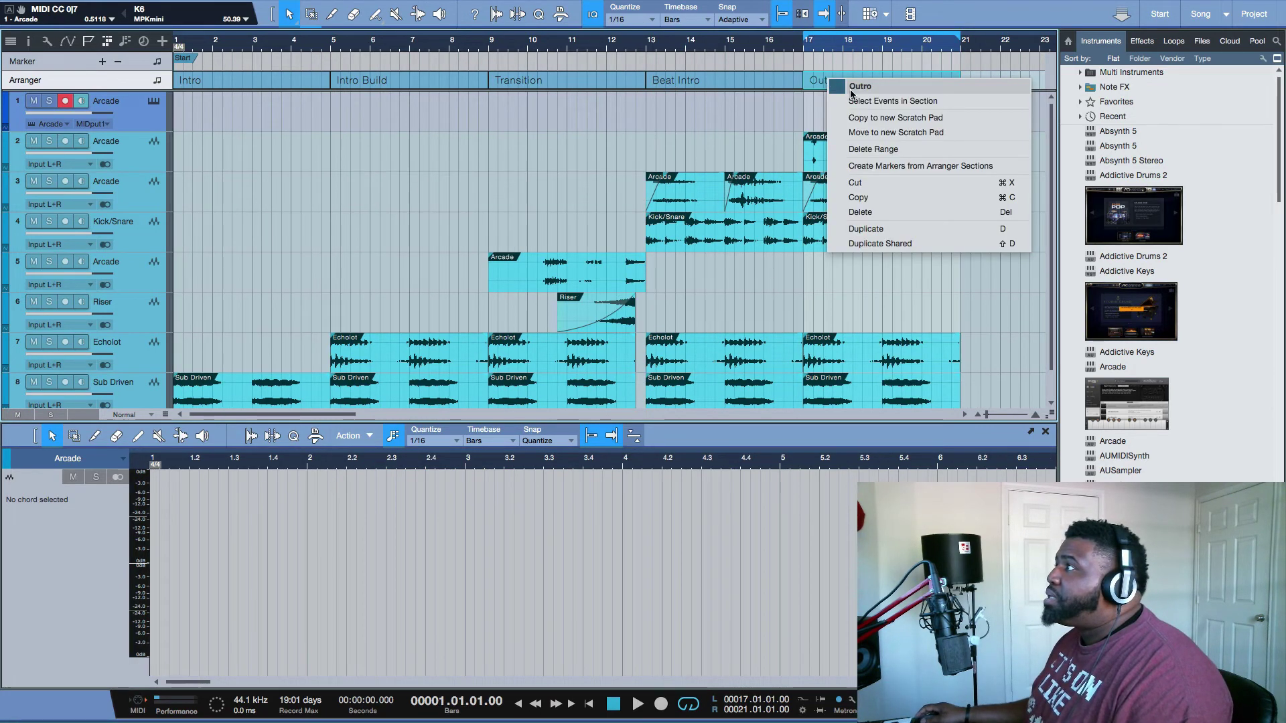
click(864, 87)
text(B)
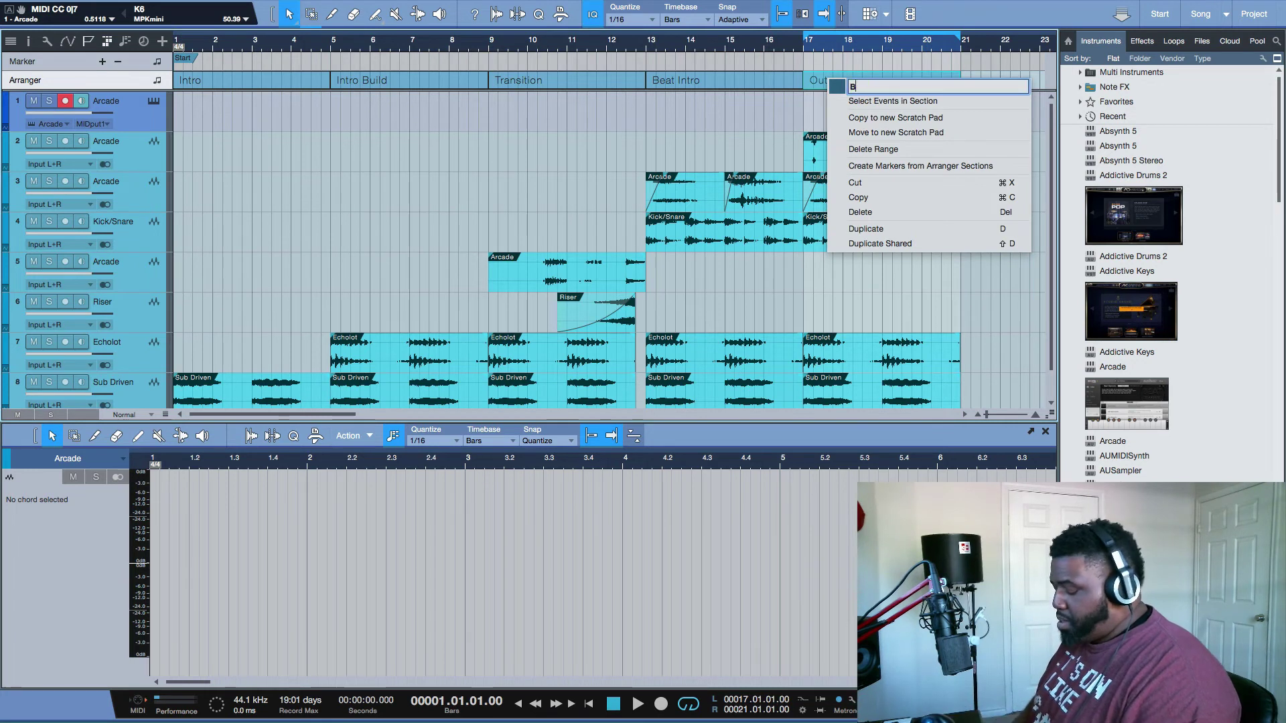
text(eat)
key(Return)
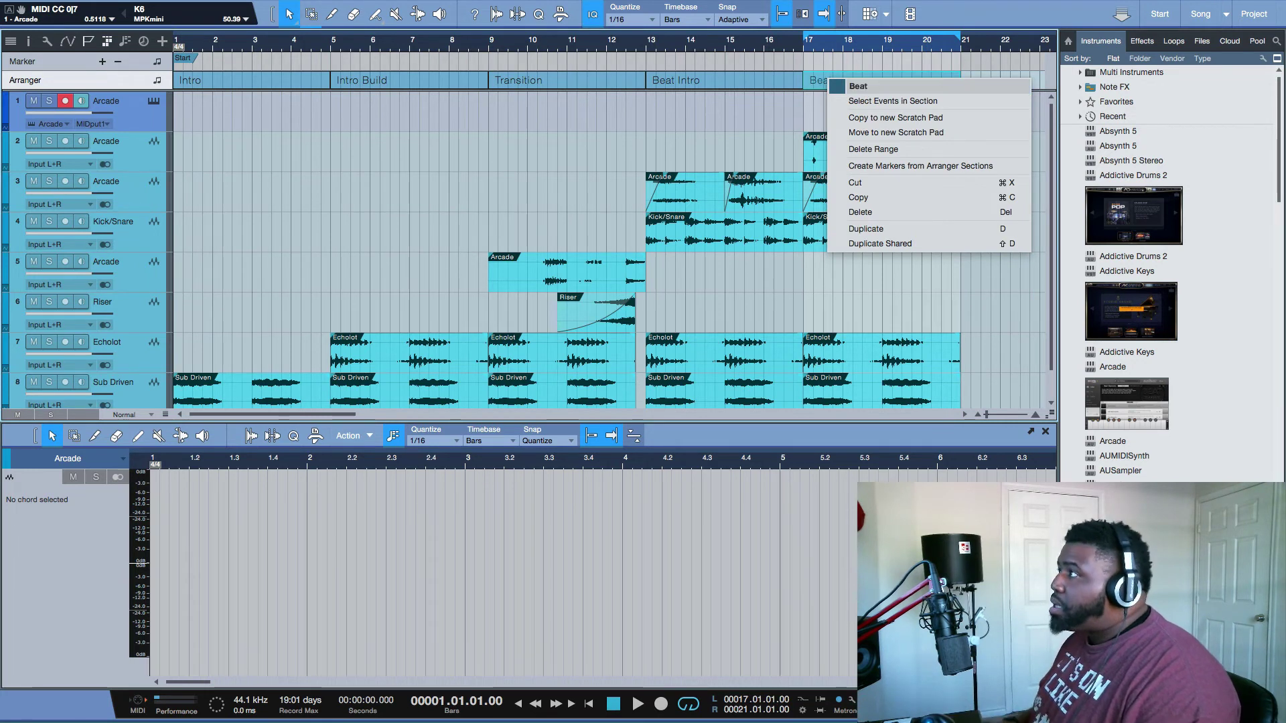
click(846, 268)
key(space)
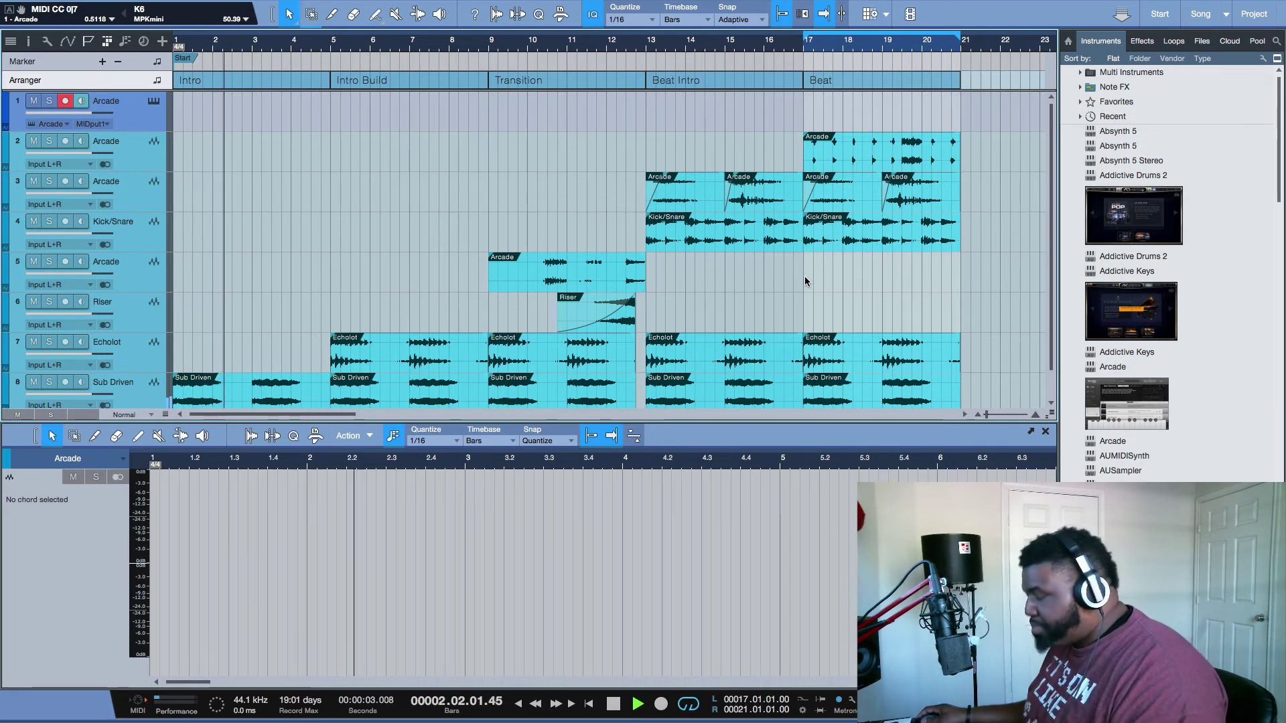
key(space)
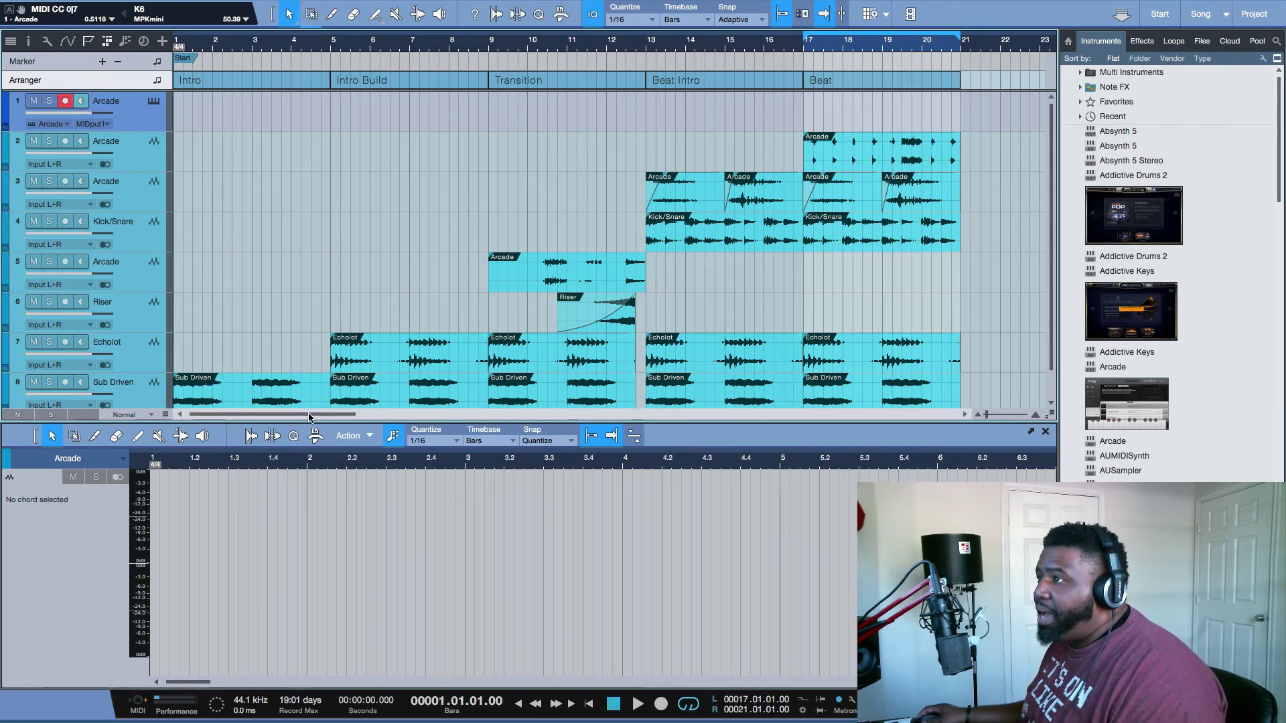
- Duplicate all clips in bars 17 to 21 into bars 21 to 25
drag(308, 417, 379, 417)
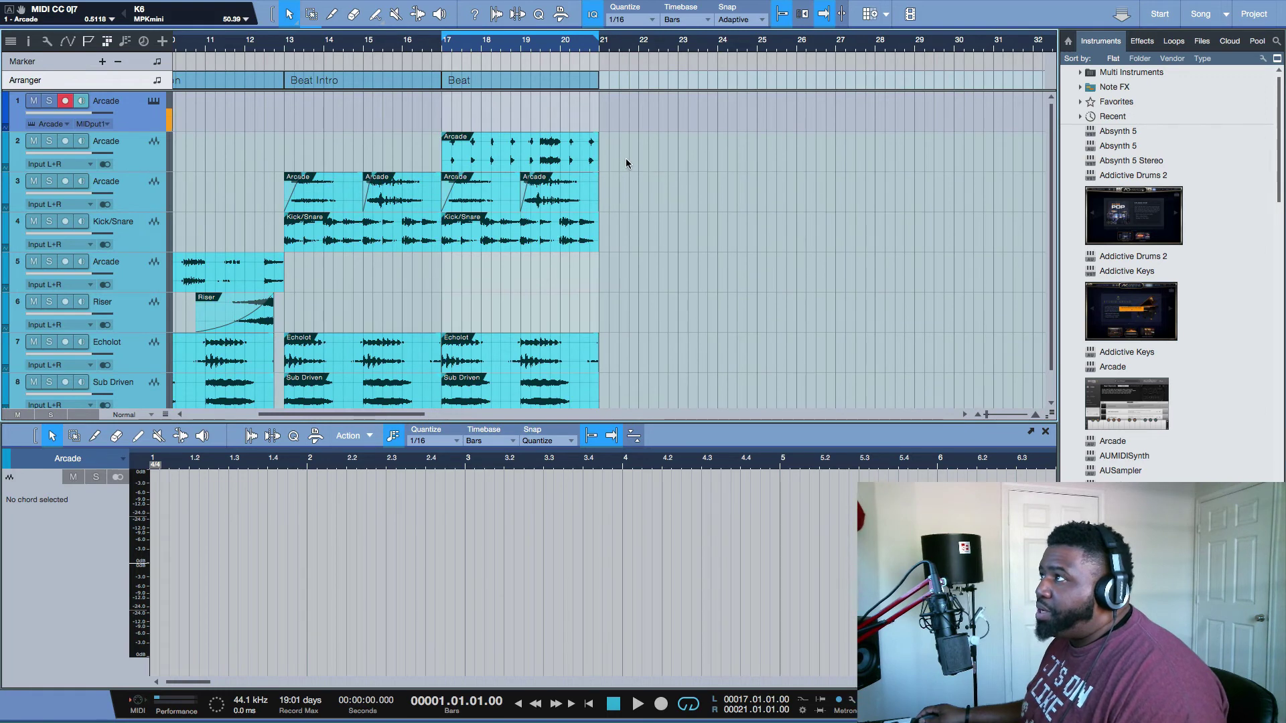
drag(627, 163, 446, 377)
key(ctrl+d)
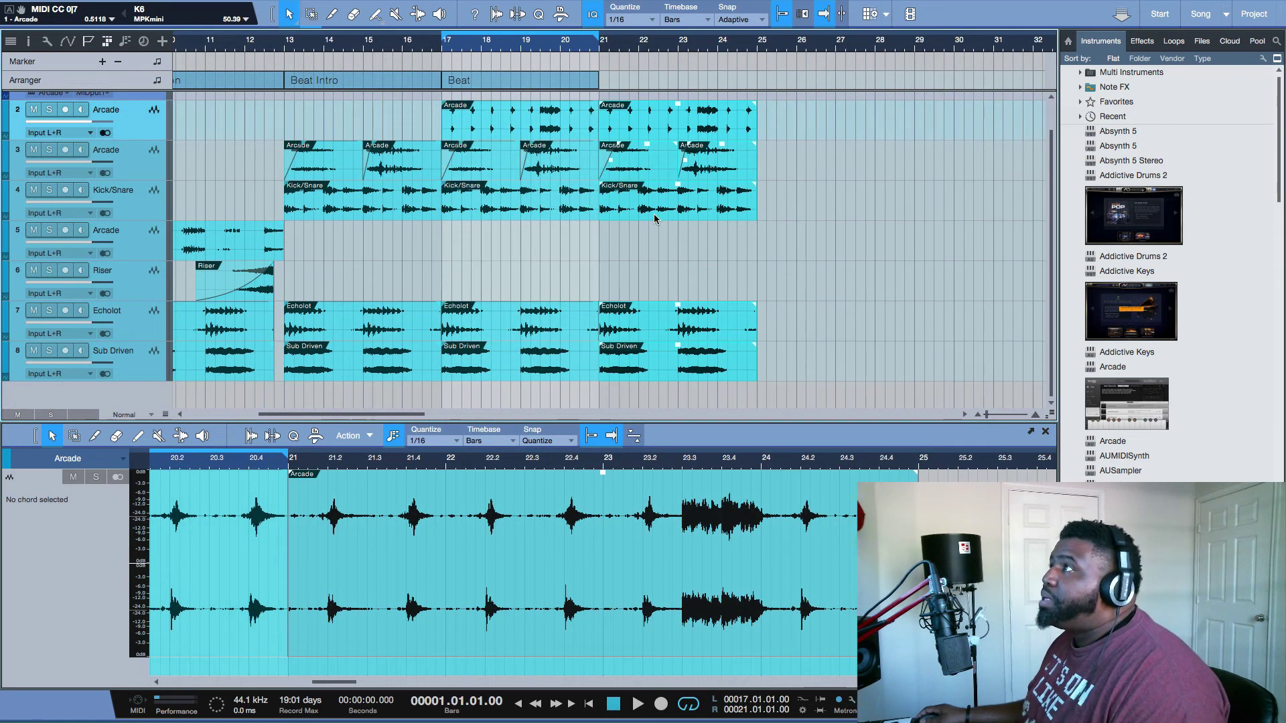
scroll(361, 133, up, 1)
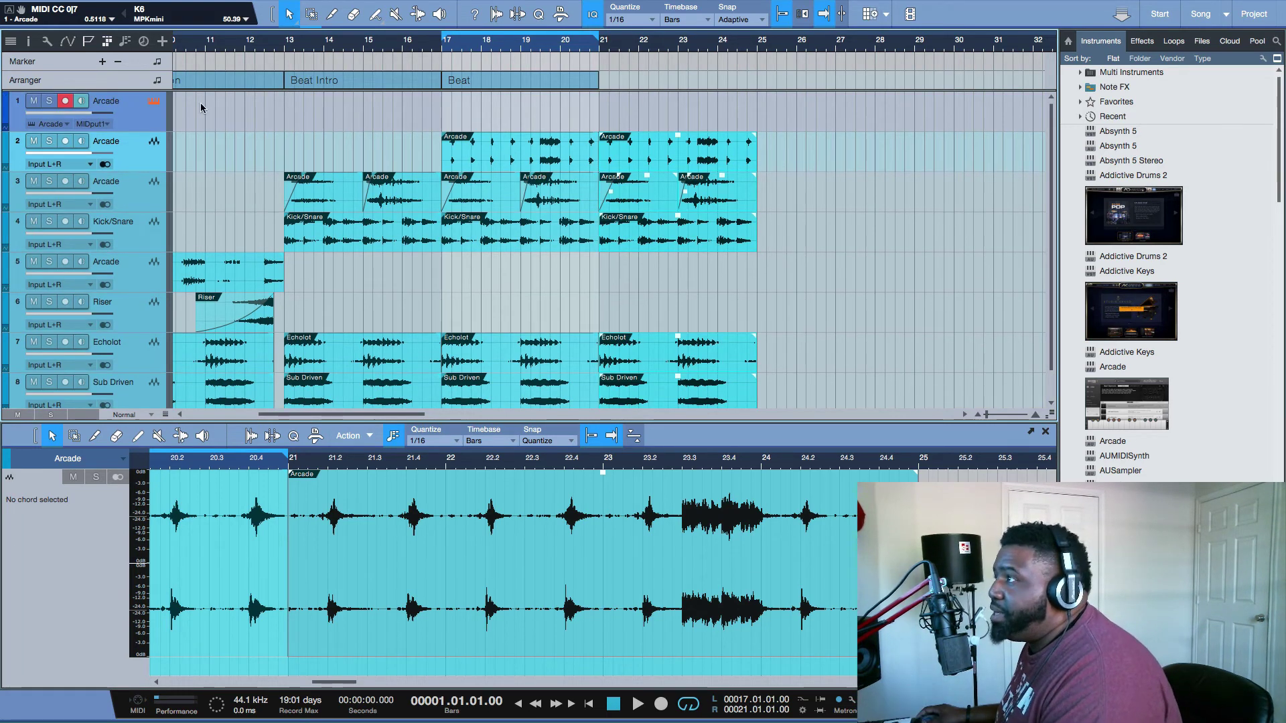
- Reopen the Arcade kit browser and clear the sound design, percussive and cinematic filters from the In a World kits
key(F11)
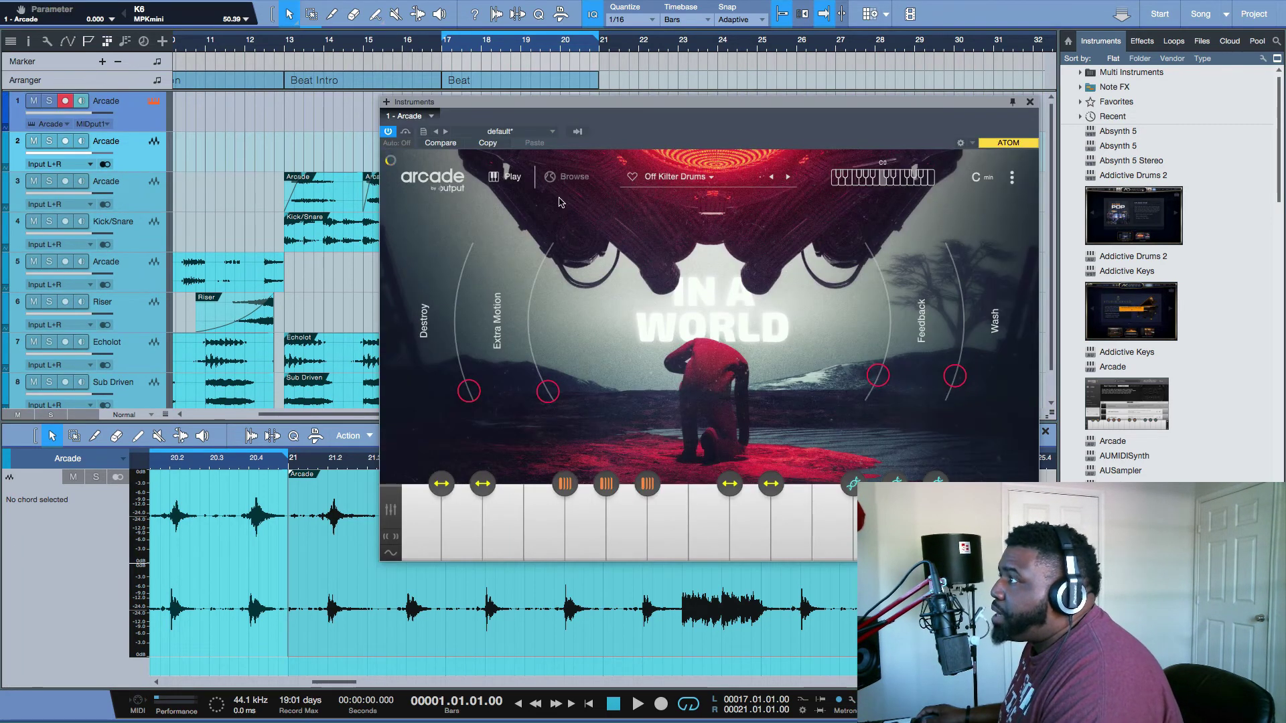
click(571, 173)
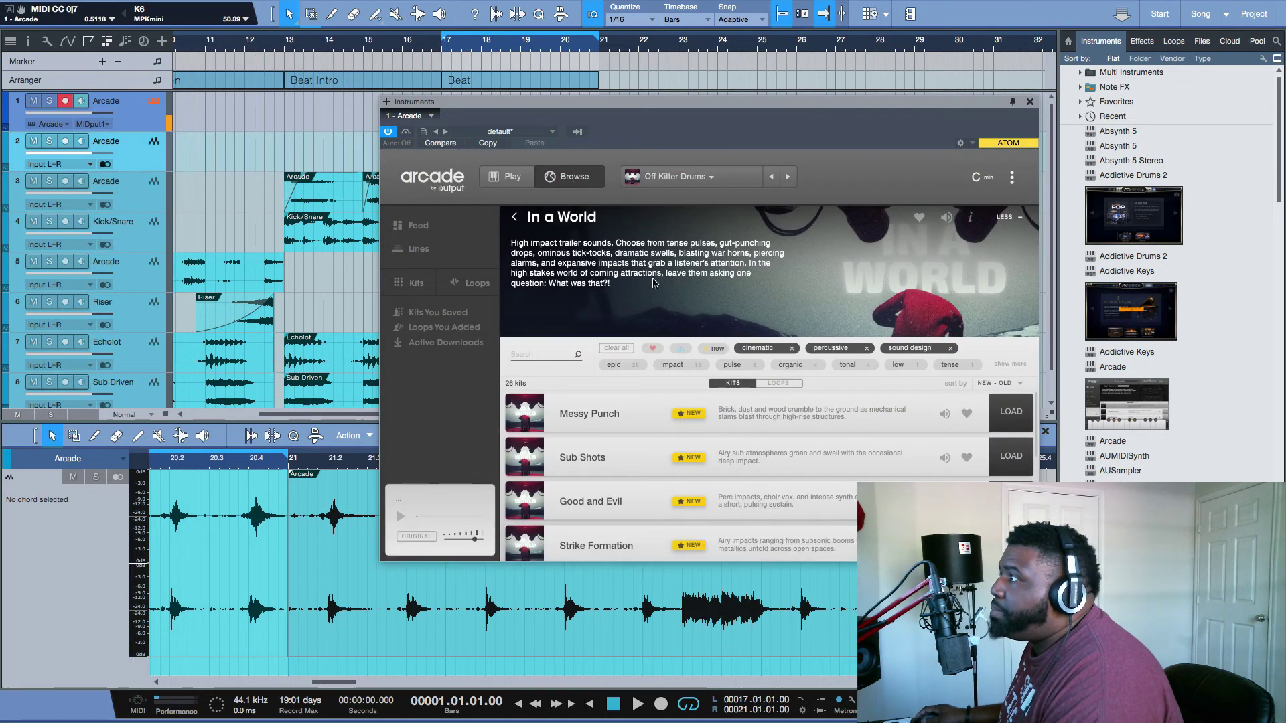
click(950, 349)
click(865, 348)
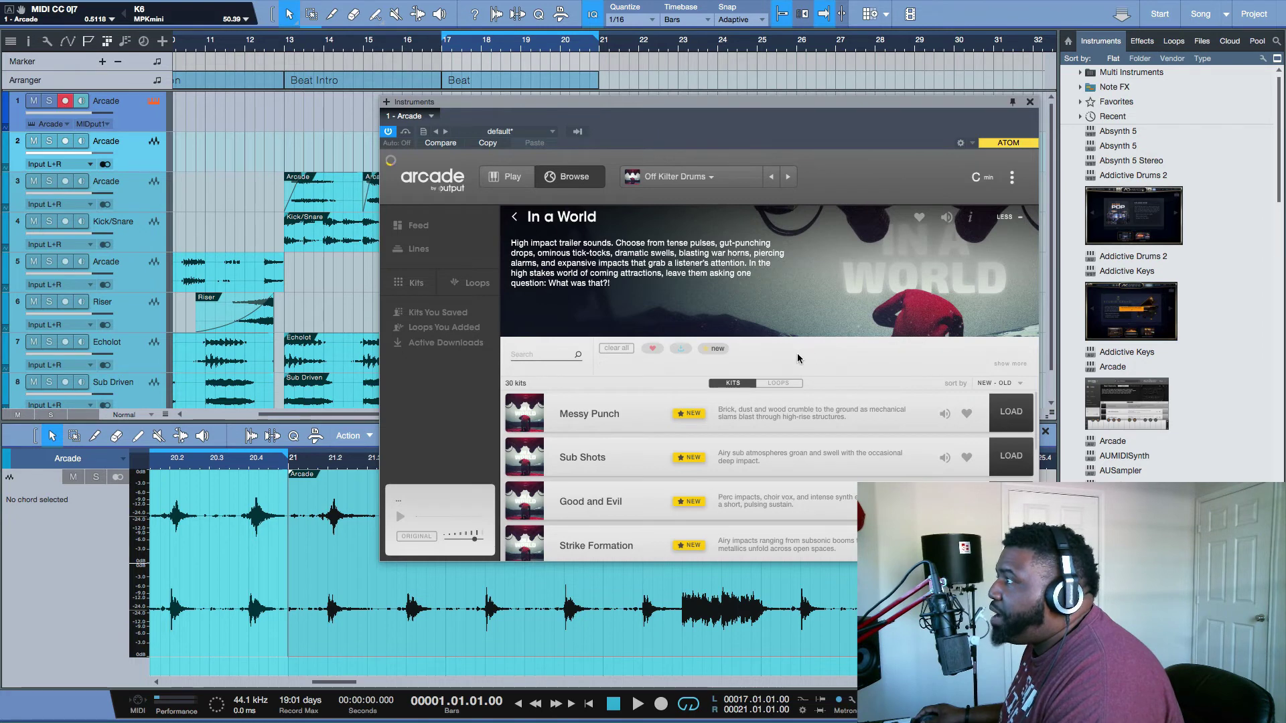
click(792, 348)
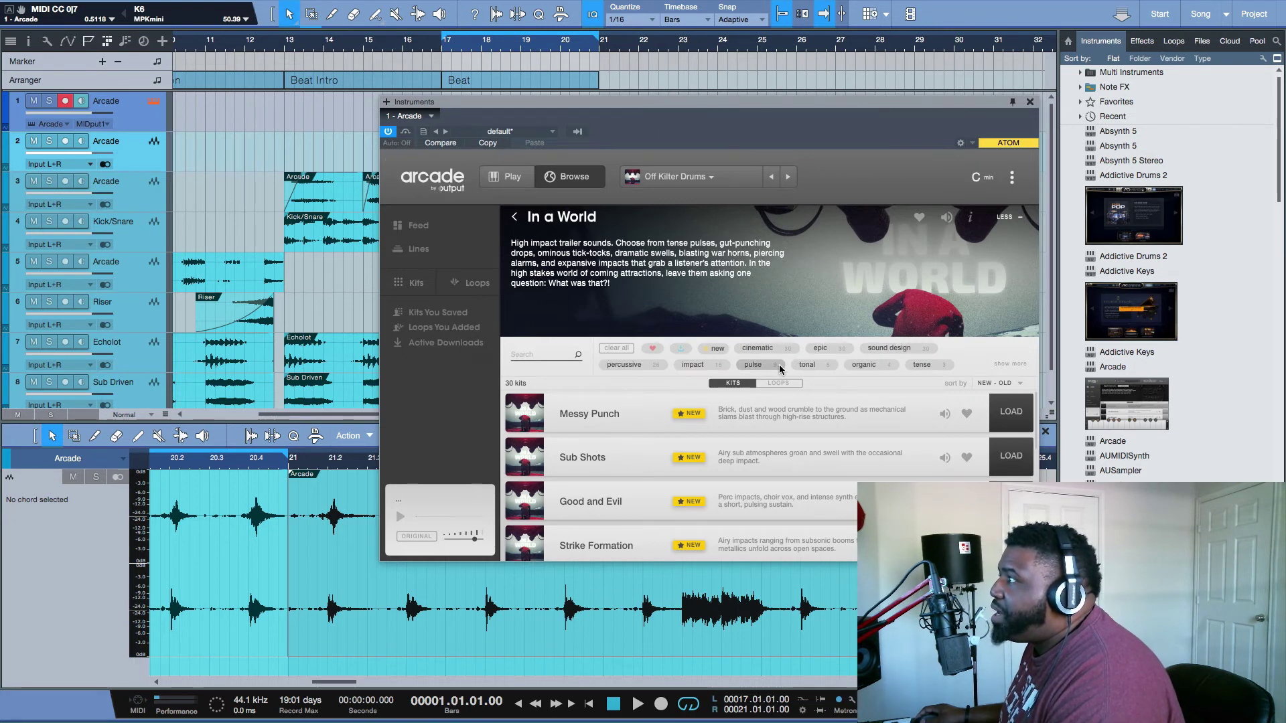
- Filter the In a World kits by organic and load the Boom Construction kit
click(891, 368)
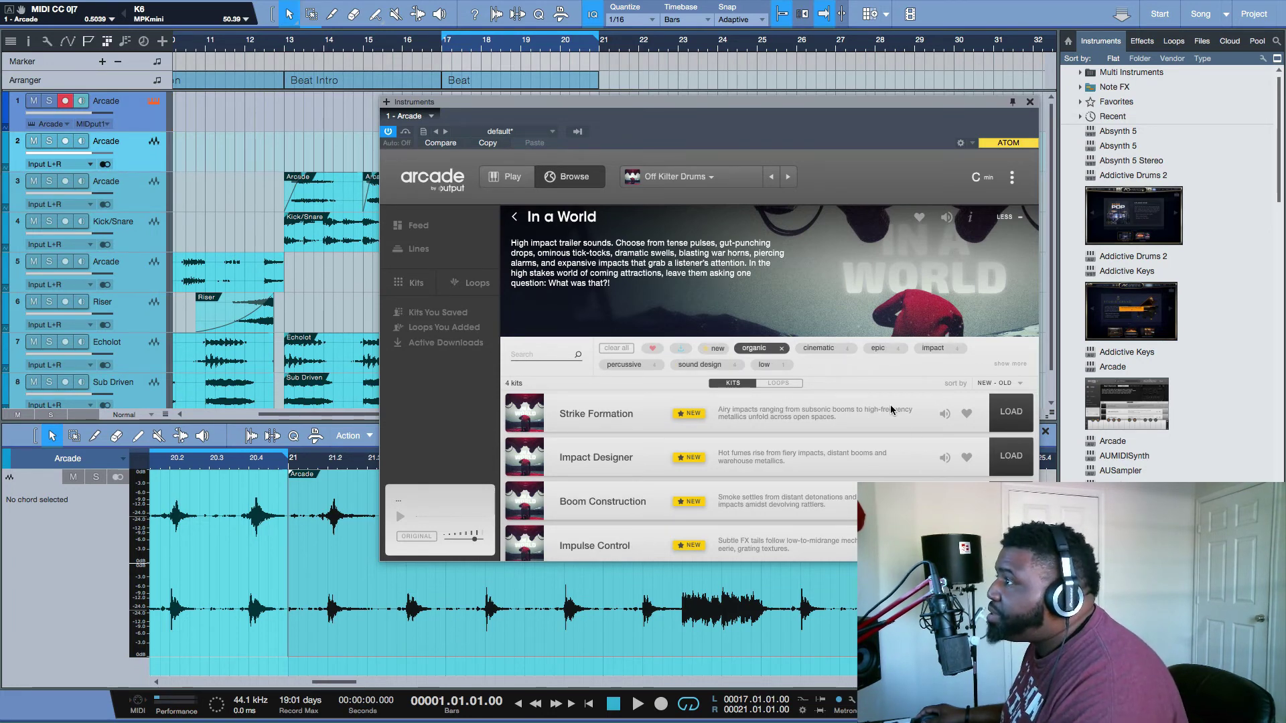
scroll(839, 507, down, 3)
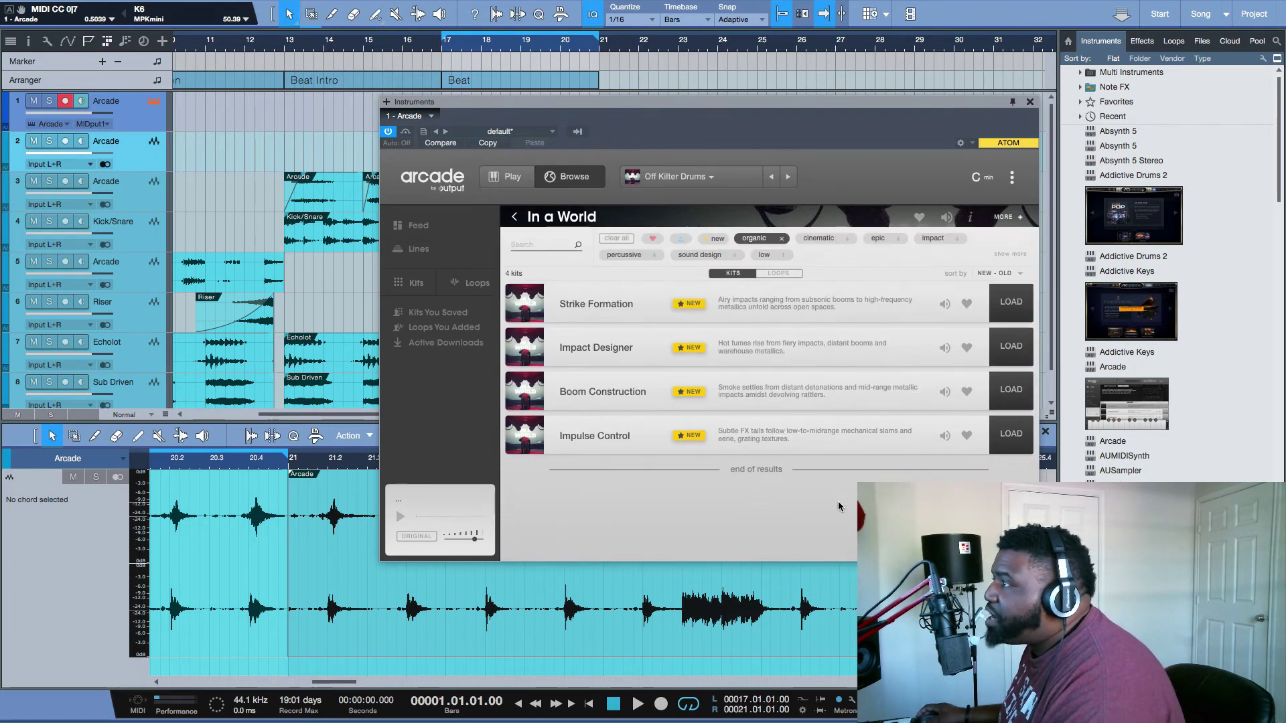
click(1010, 389)
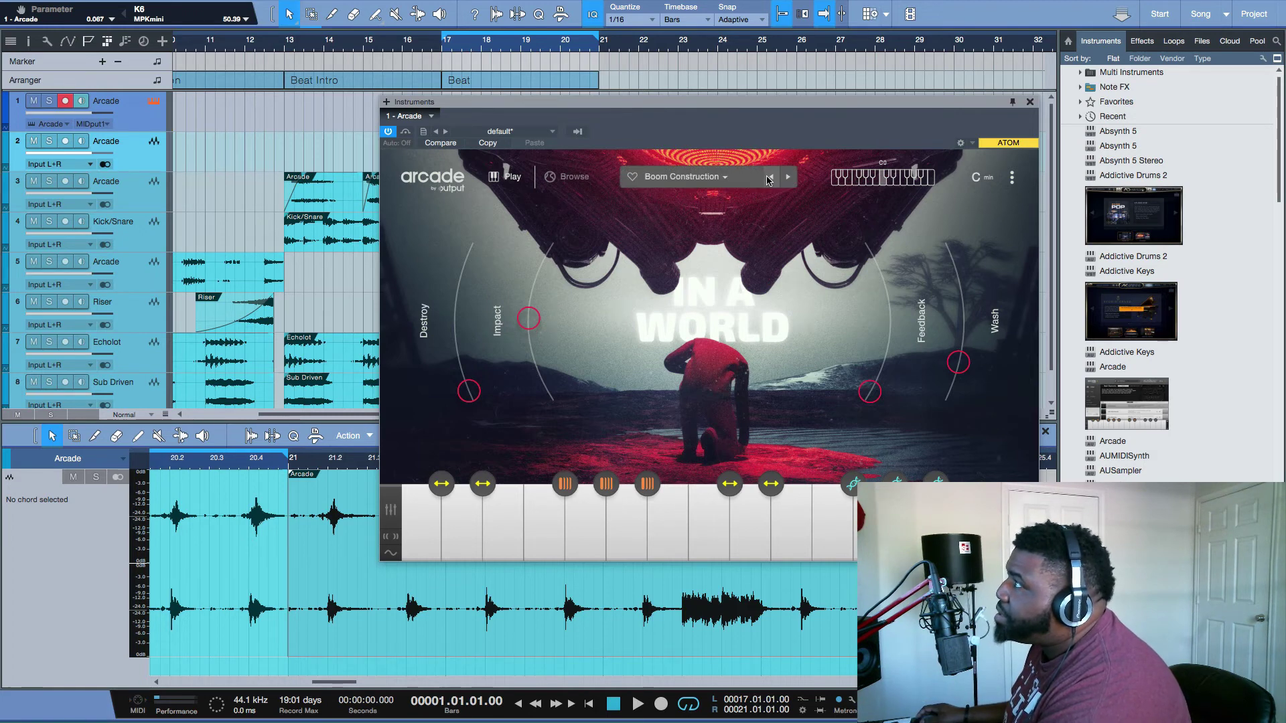
- Try the Impulse Control kit, then replace it with the Slow Pulser kit from the In a World kits with the organic filter cleared
click(786, 178)
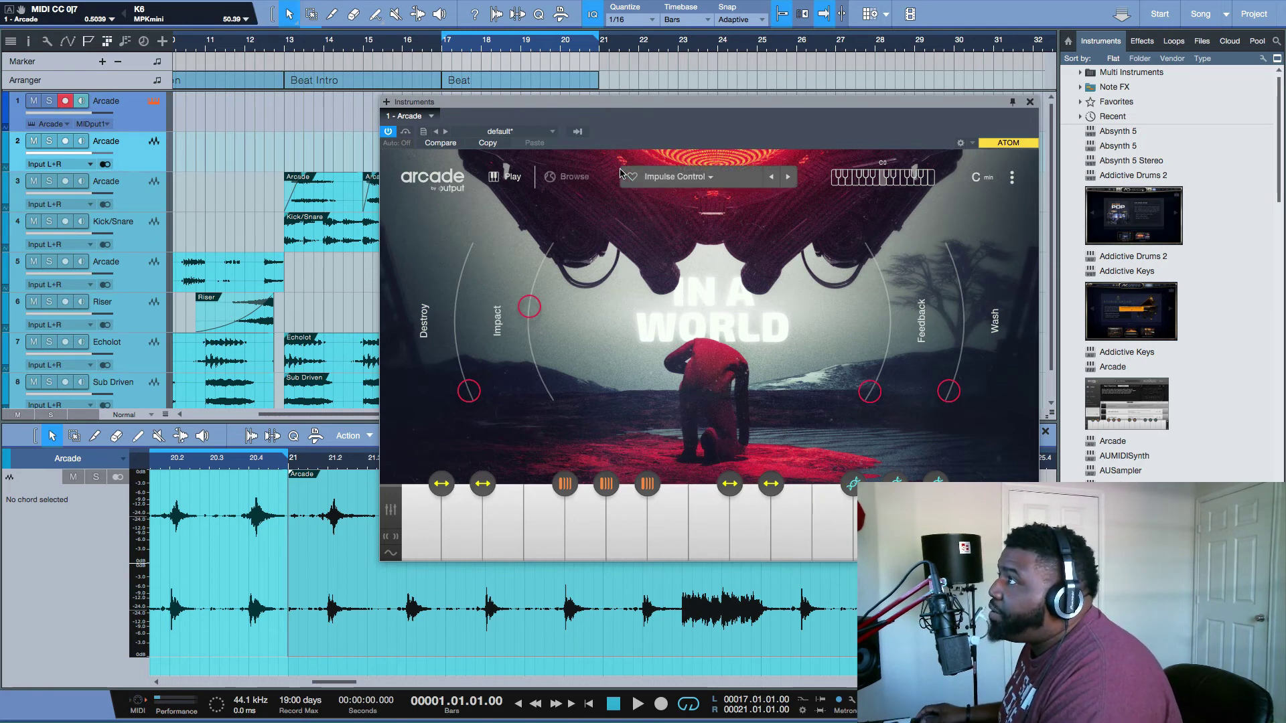
click(665, 178)
click(570, 180)
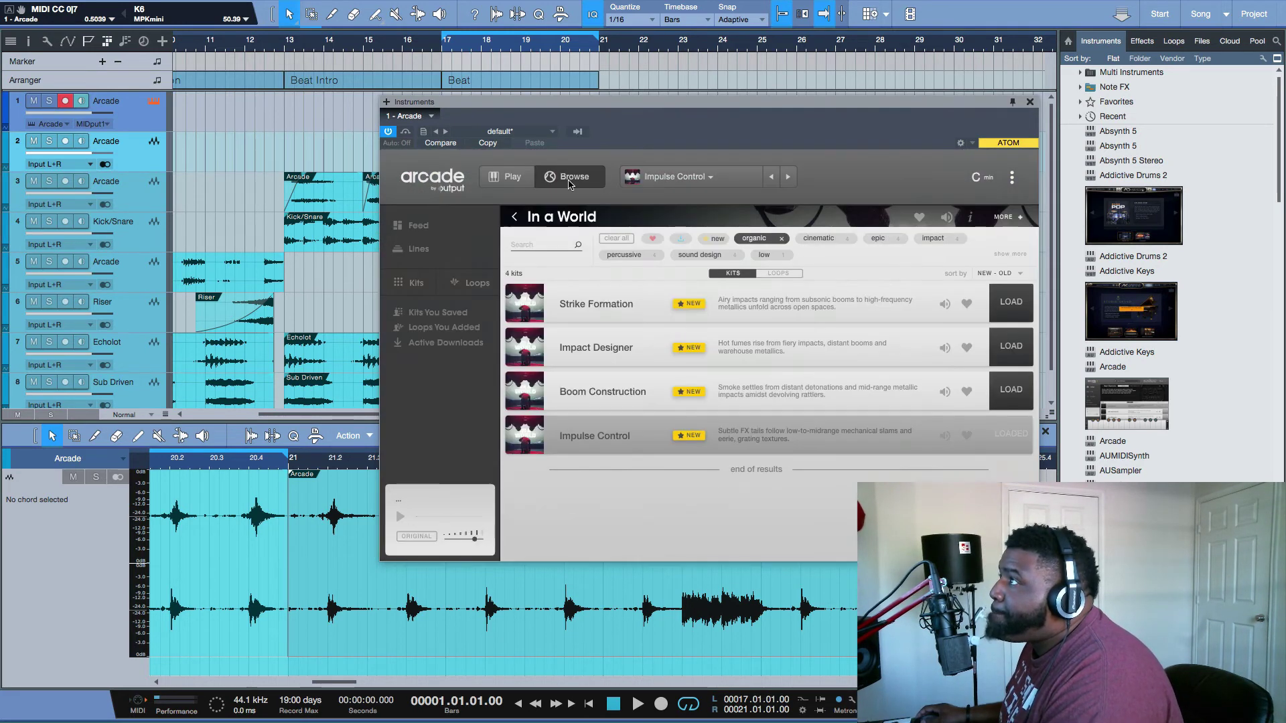
click(781, 239)
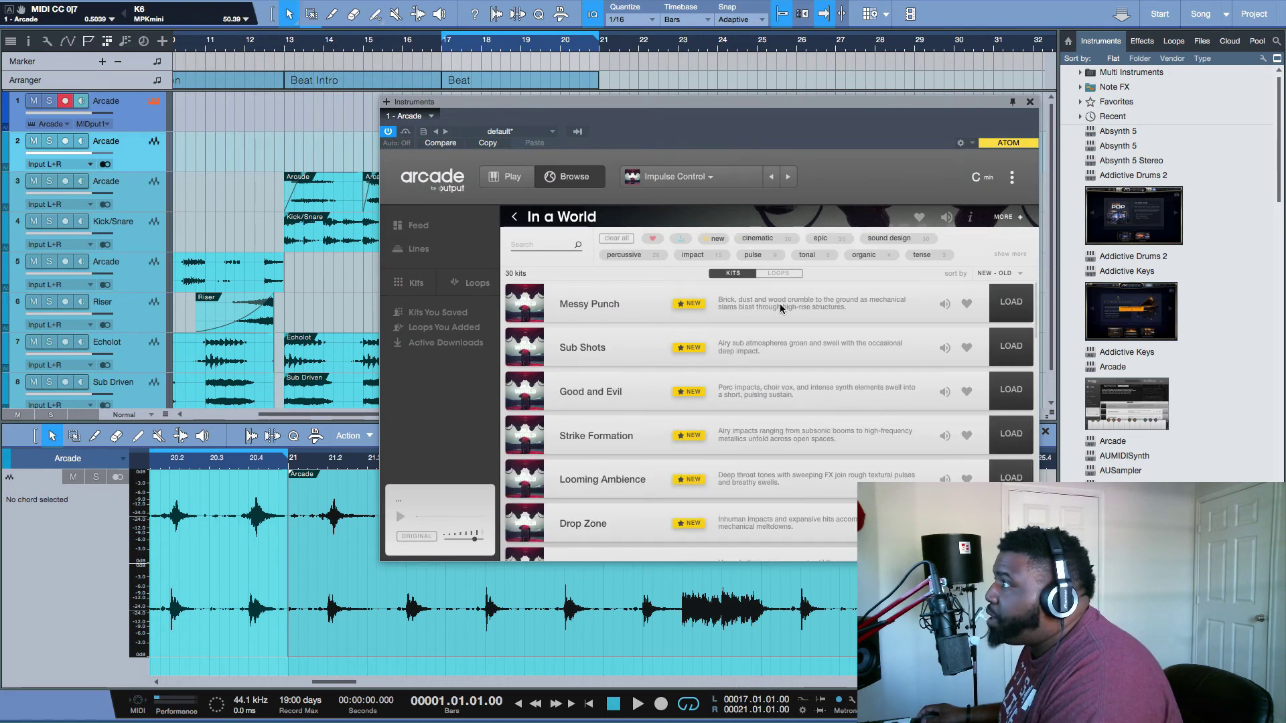
scroll(809, 345, down, 15)
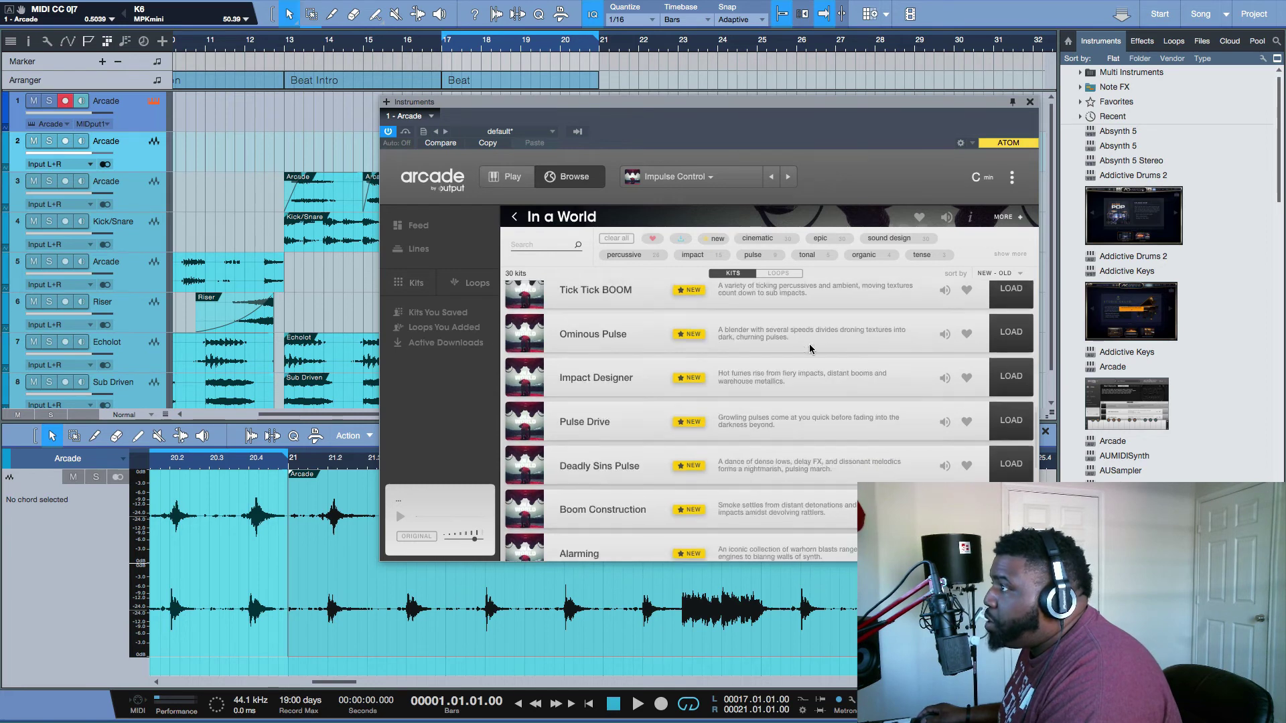
scroll(809, 349, down, 2)
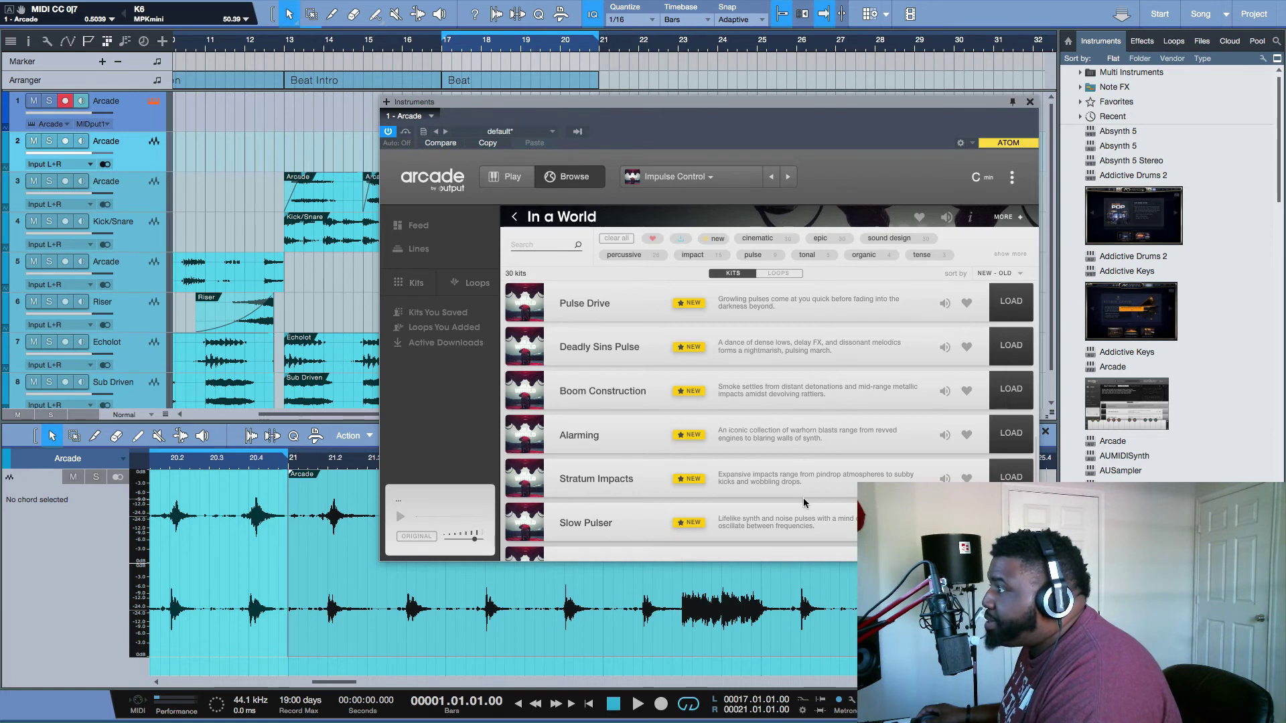
click(1010, 522)
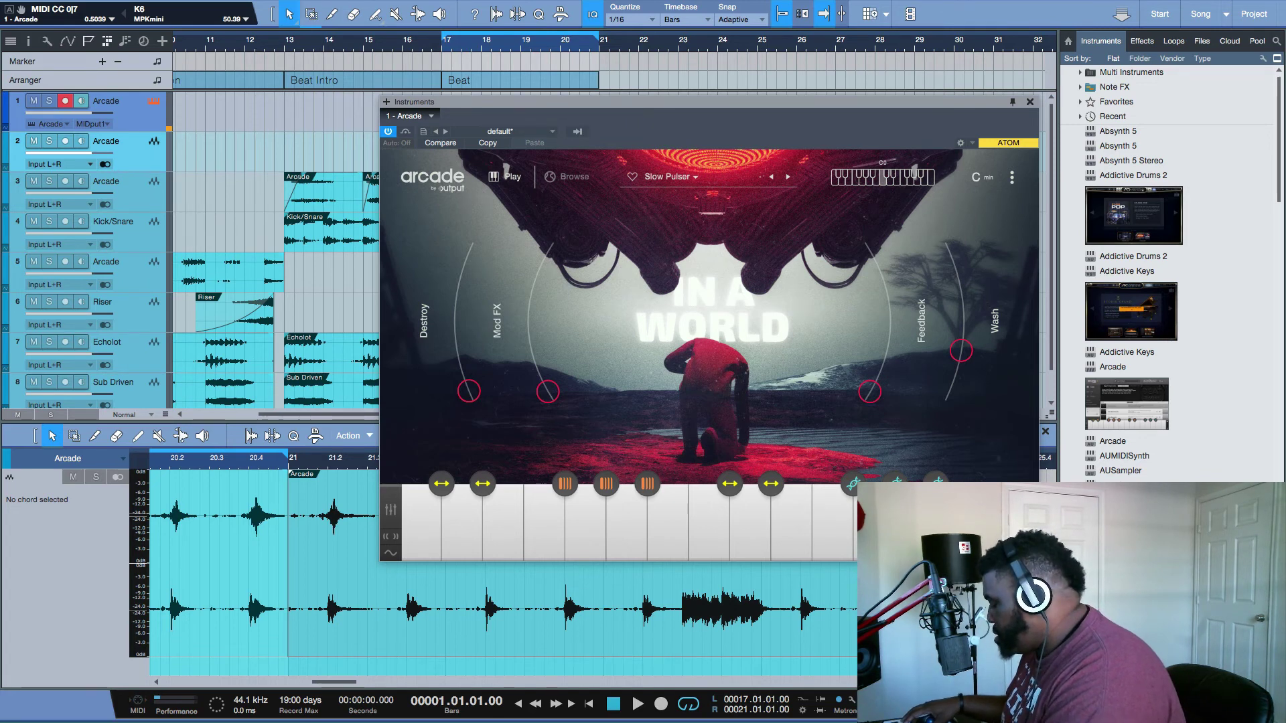
- Briefly play the arrangement, then record a Slow Pulser part on the track 1 Arcade instrument over bars 17 to 21
key(space)
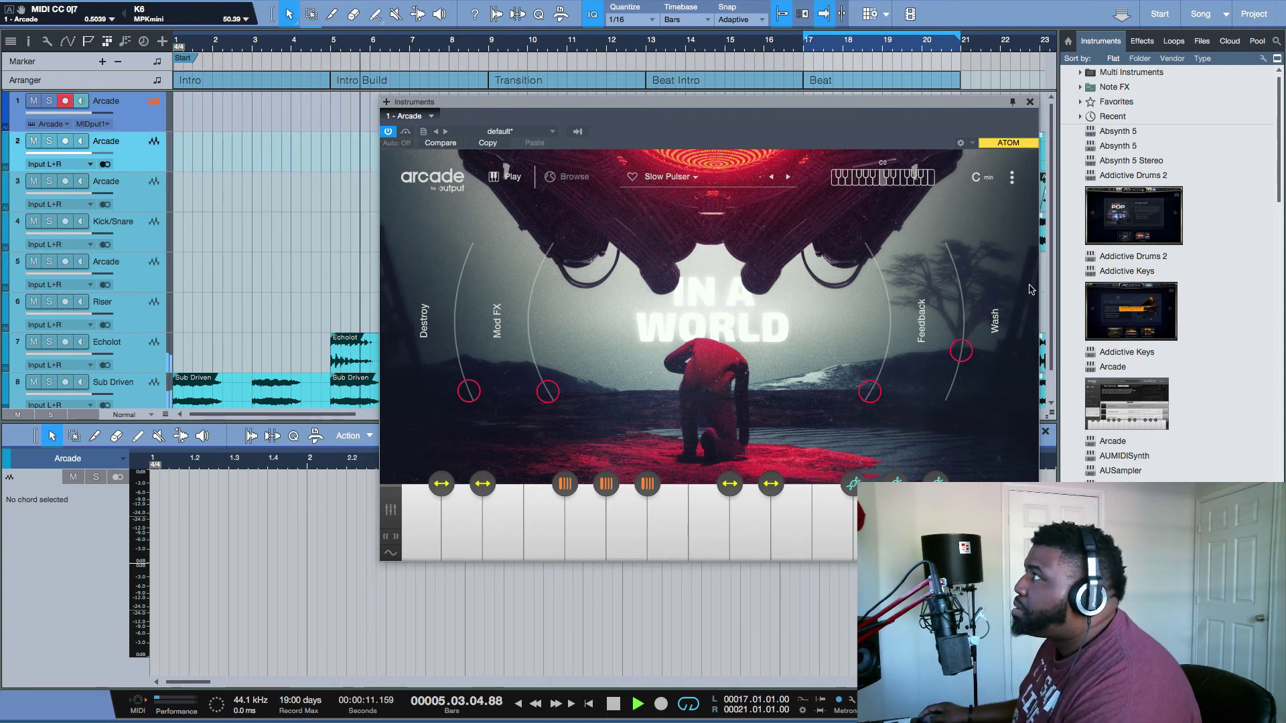
key(space)
click(804, 49)
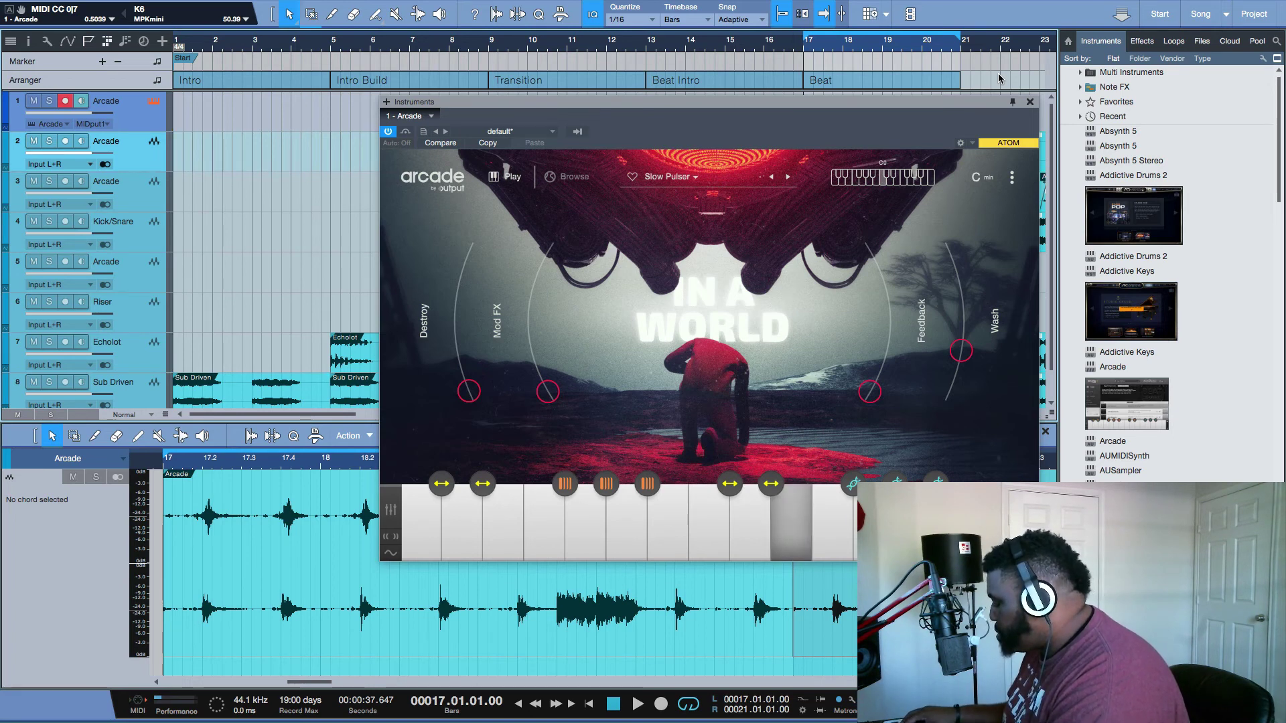
key(space)
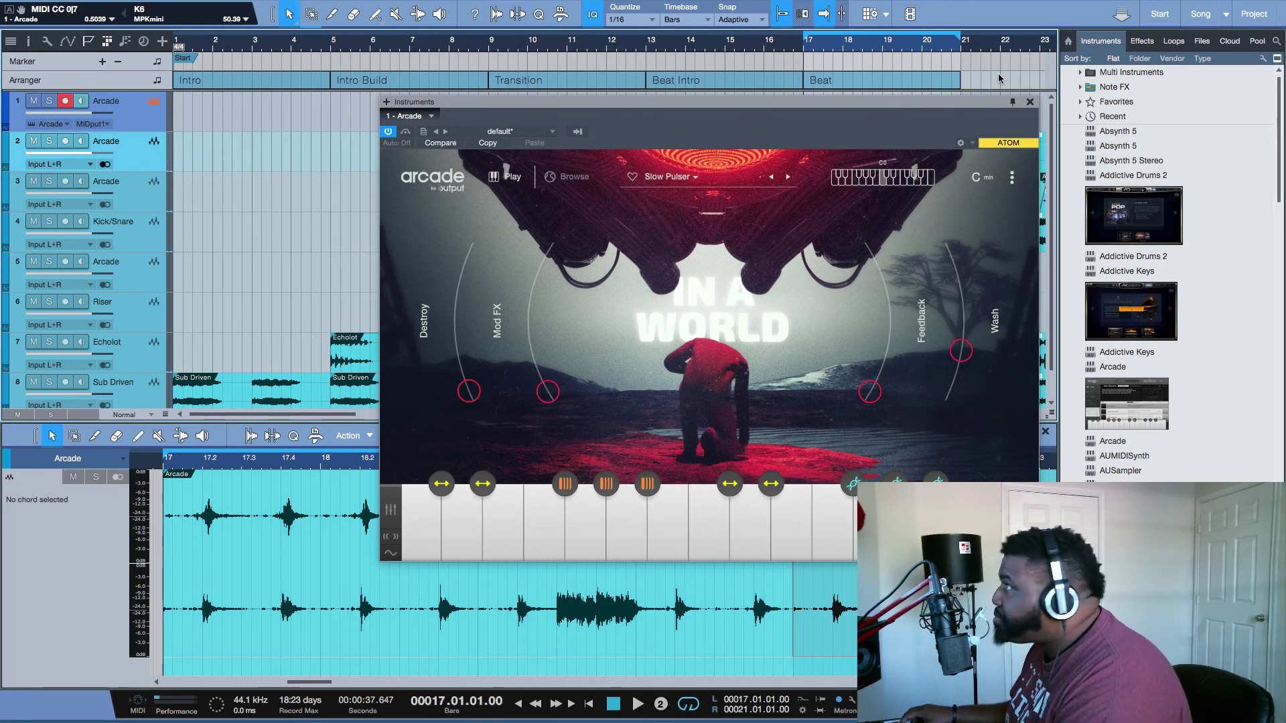
key(KP_Multiply)
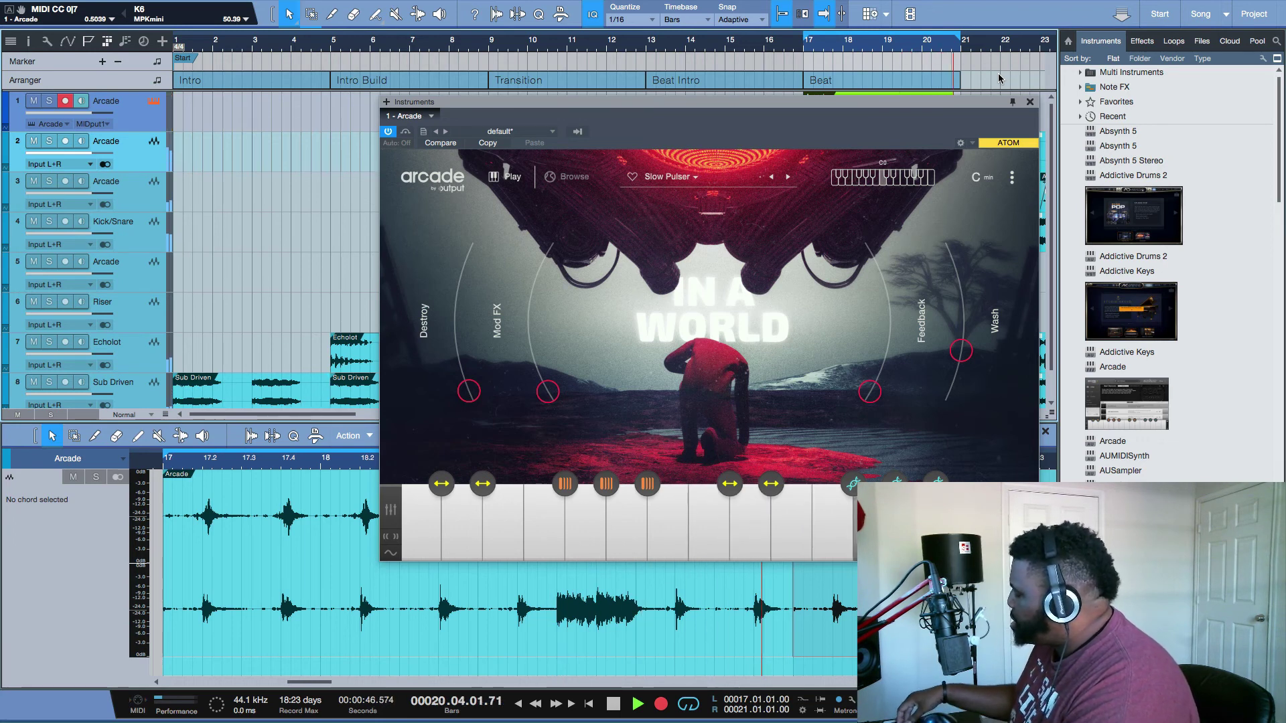
key(space)
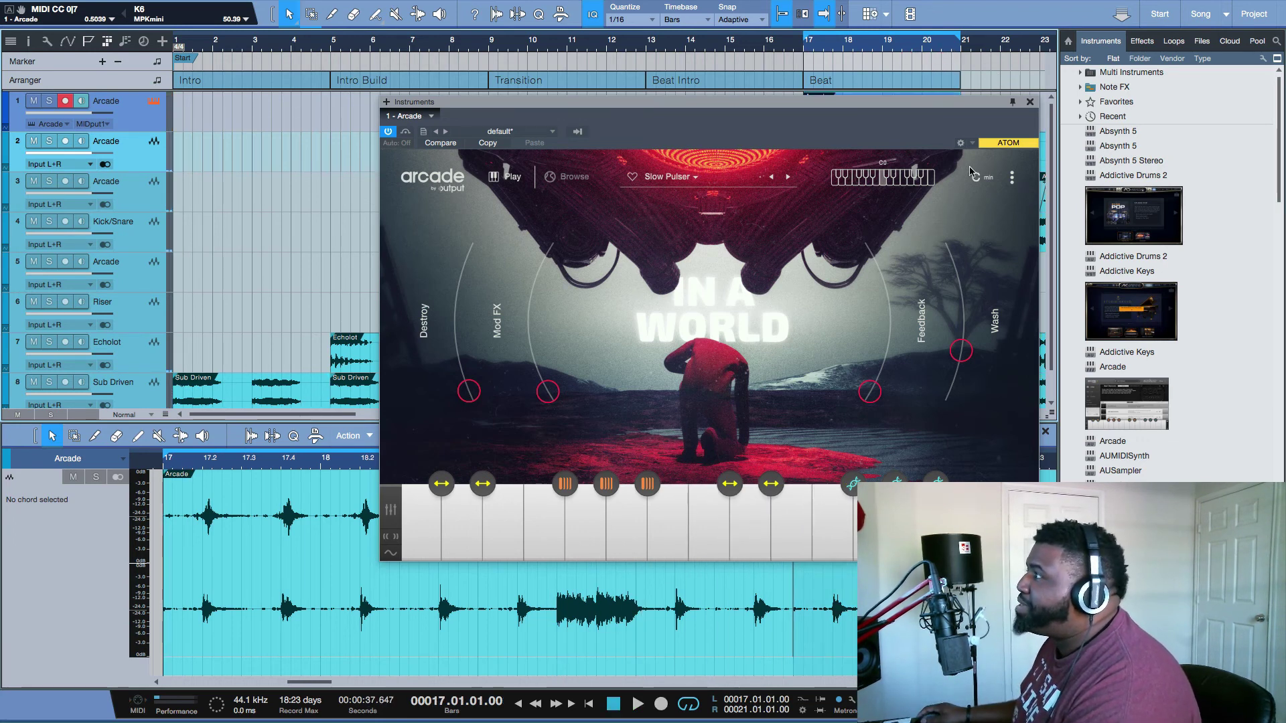
- Close the Arcade instrument window and move the recorded track 1 clip to bars 21 to 25
click(1030, 101)
key(space)
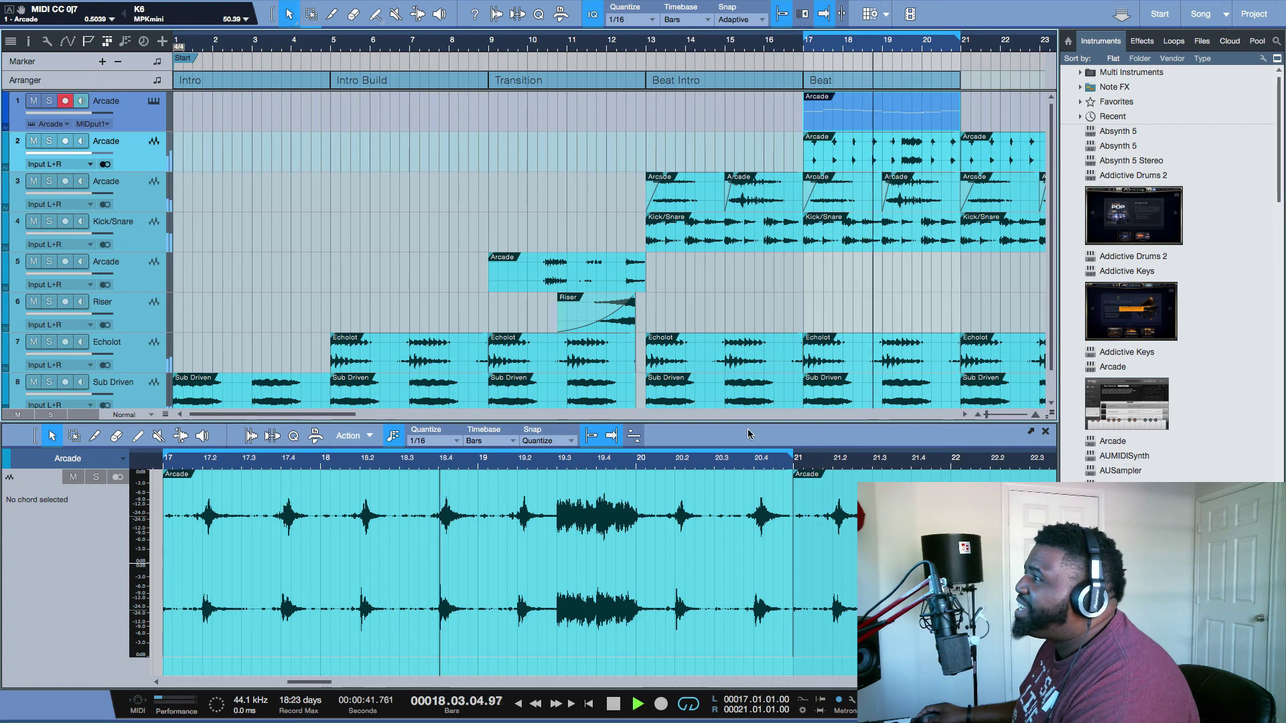
drag(343, 417, 416, 417)
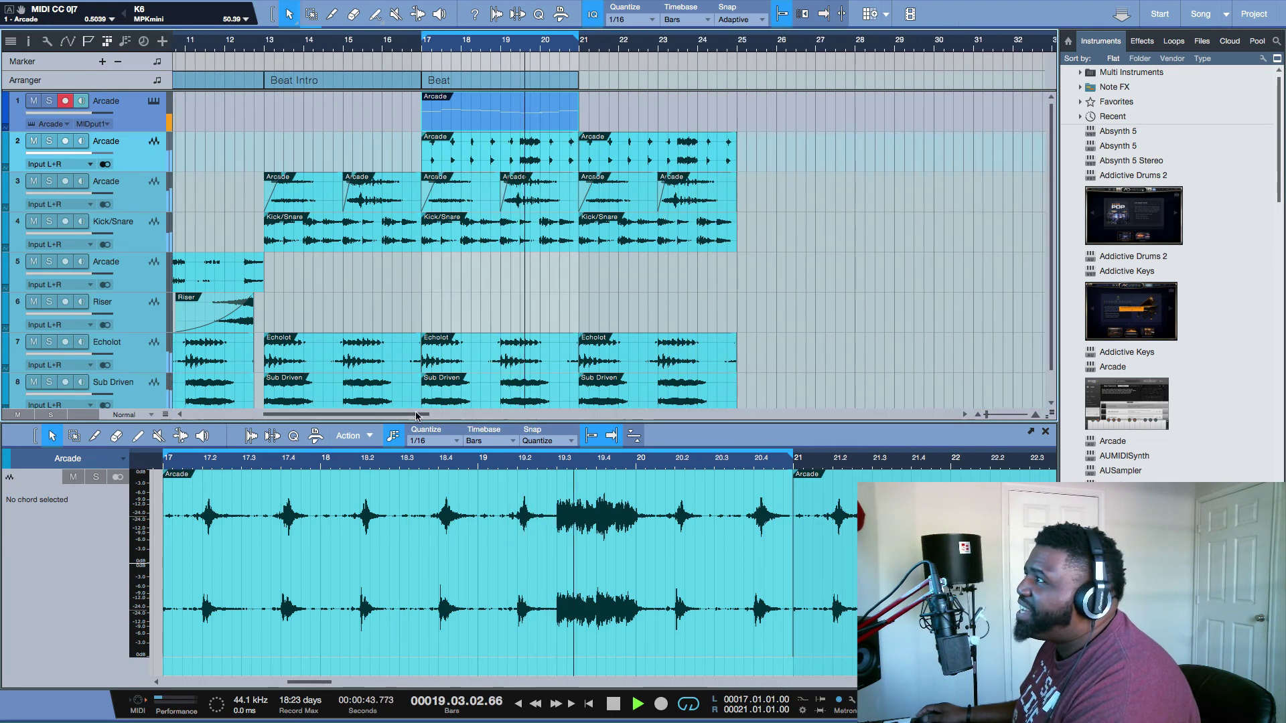
drag(505, 118, 662, 116)
key(space)
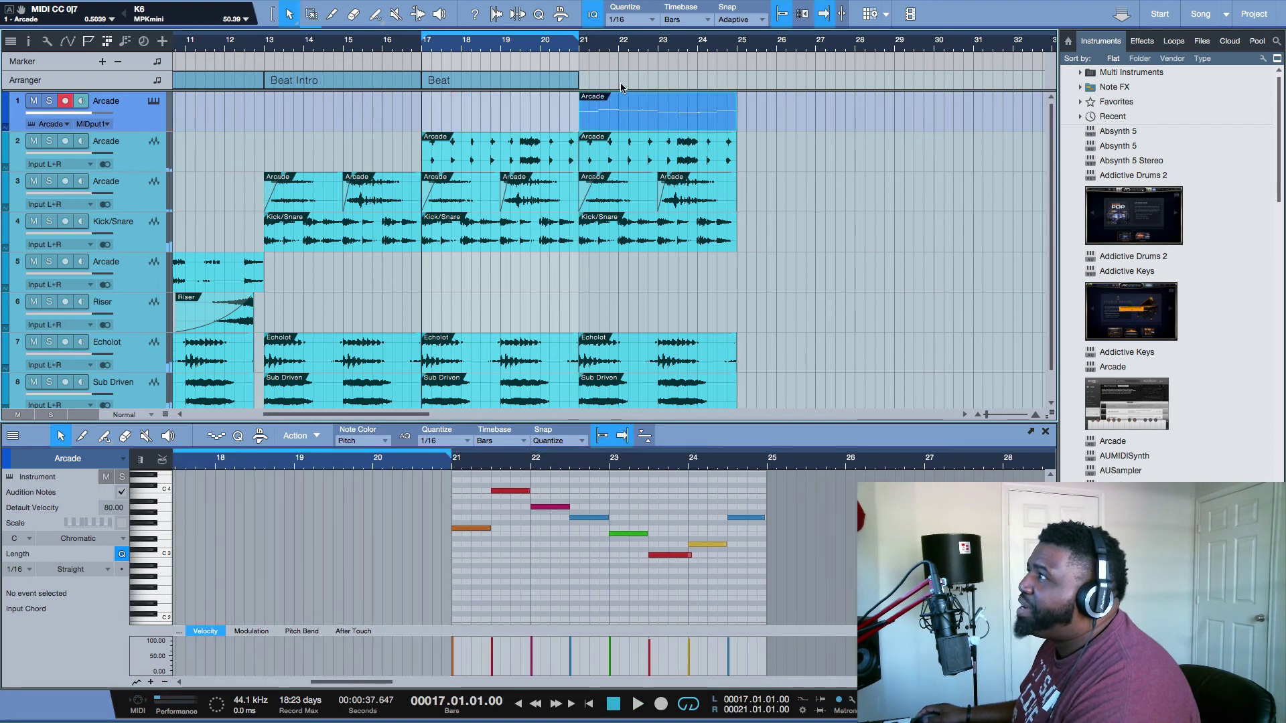
- Play from bar 21 with all tracks, then with only the track 1 Arcade part soloed
click(581, 48)
key(space)
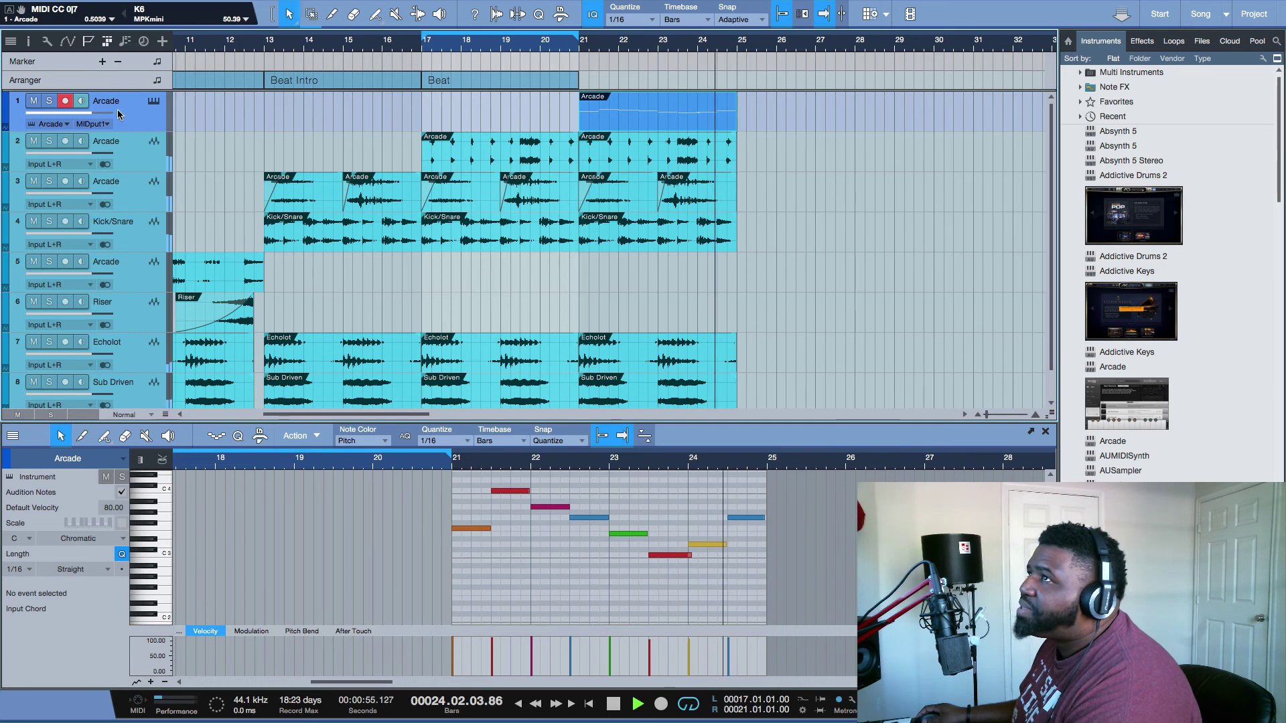
key(space)
click(49, 101)
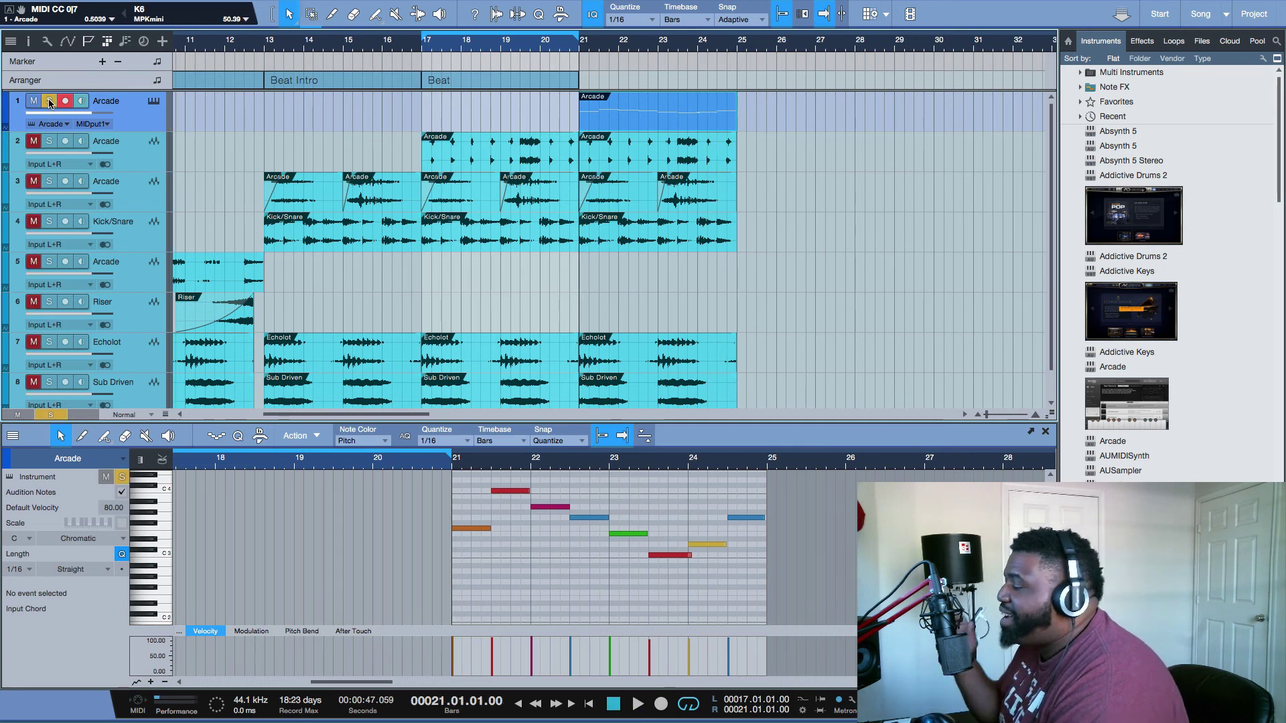
key(space)
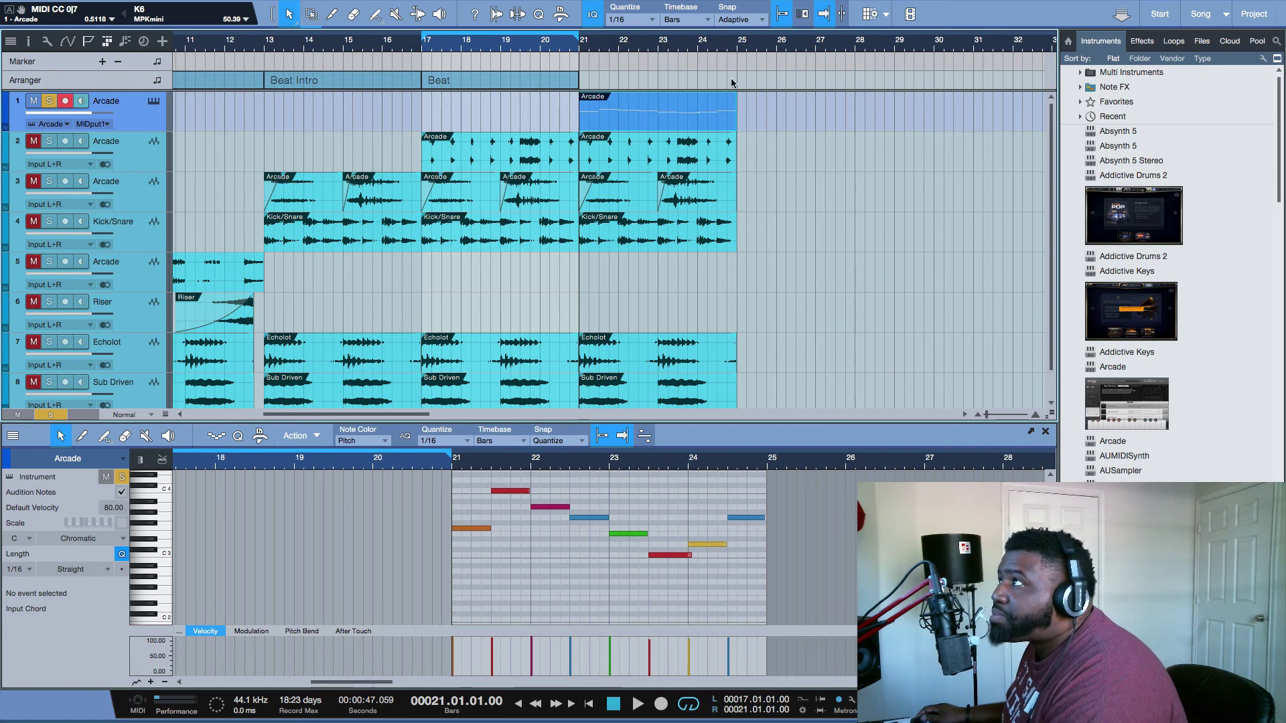
- Extend the loop range to span bars 1 to 26 and clear the solo on the track 1 Arcade part
mouse_move(577, 37)
mouse_down()
mouse_move(797, 37)
mouse_move(779, 37)
mouse_up()
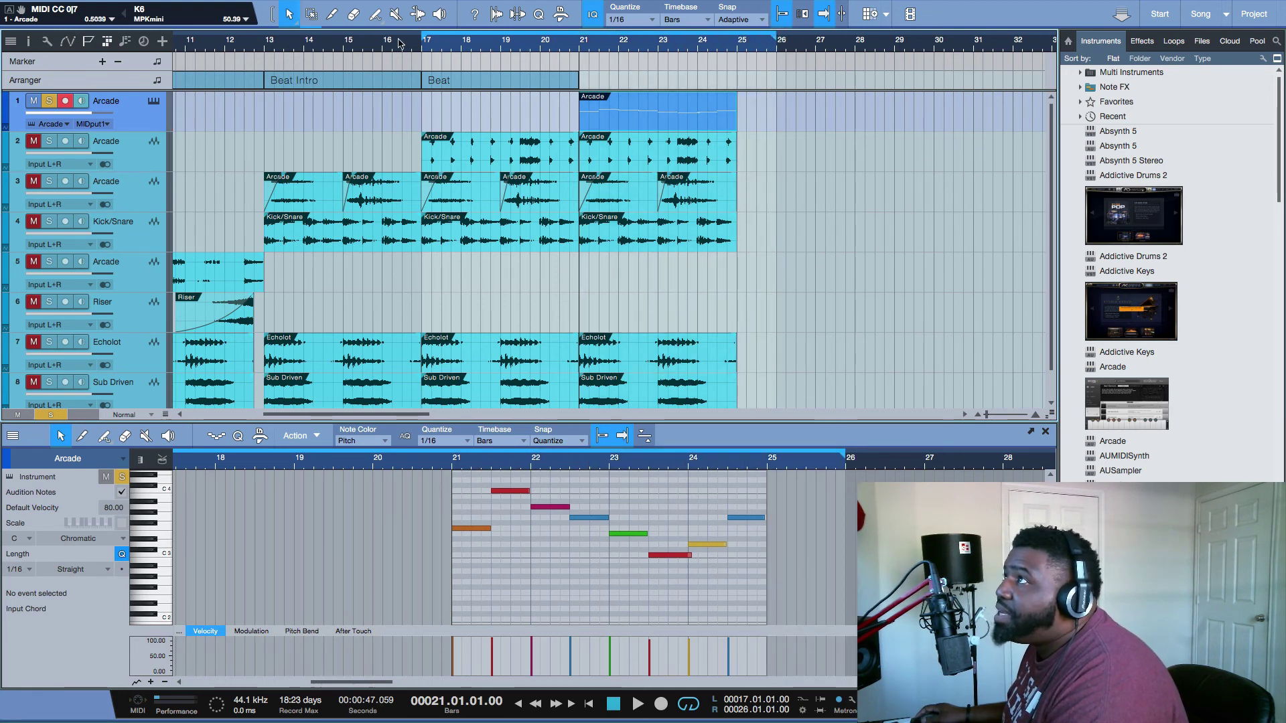
scroll(610, 248, left, 10)
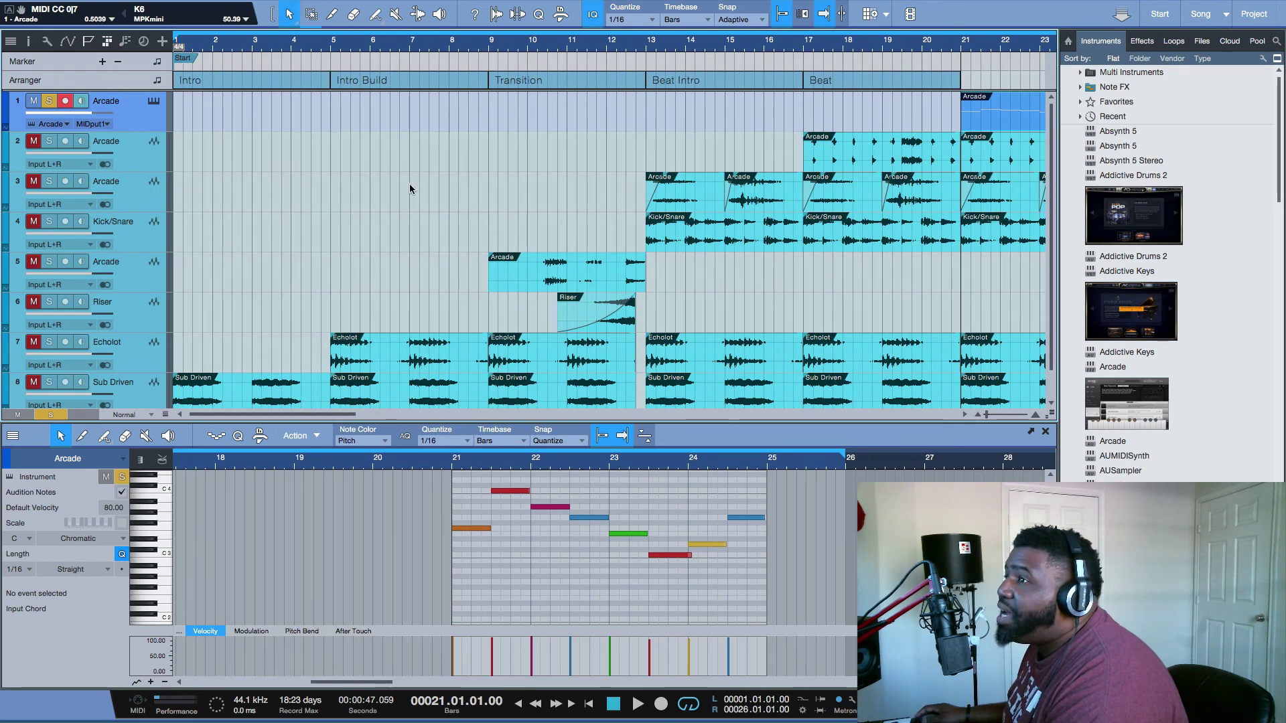
click(50, 415)
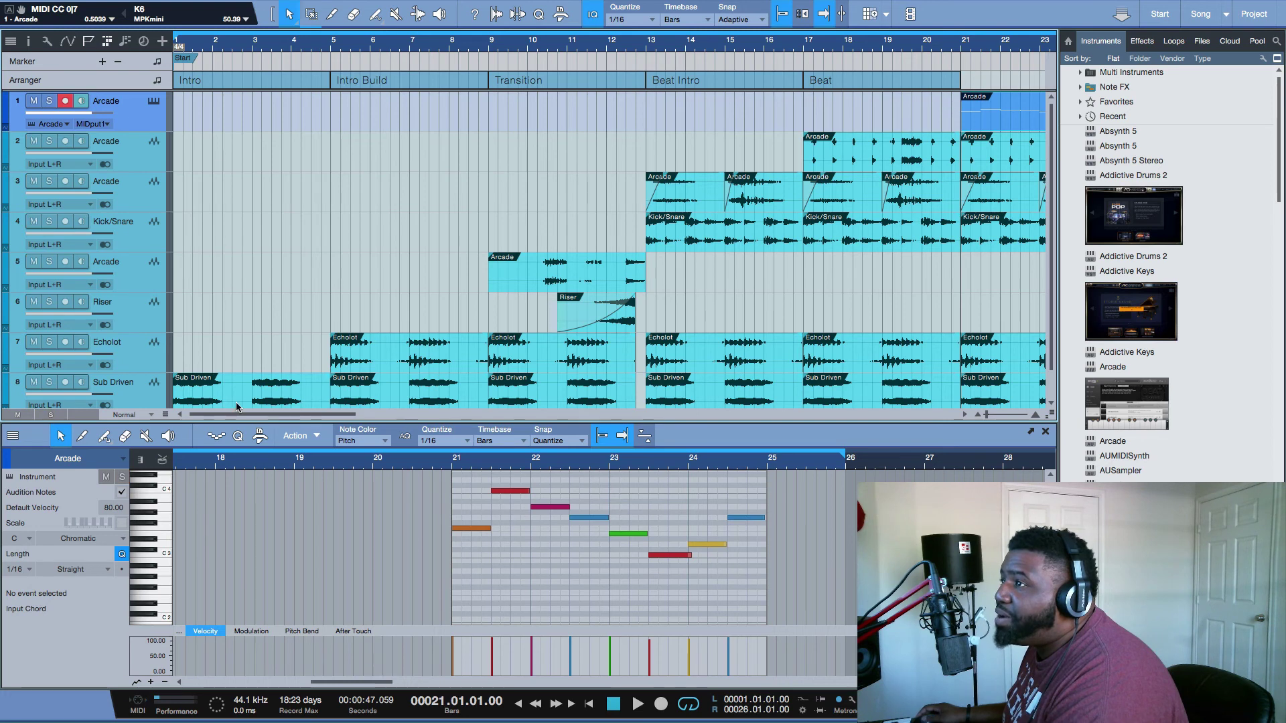
- Close the note editor, show more of the arrangement and play it from bar 1
click(1045, 431)
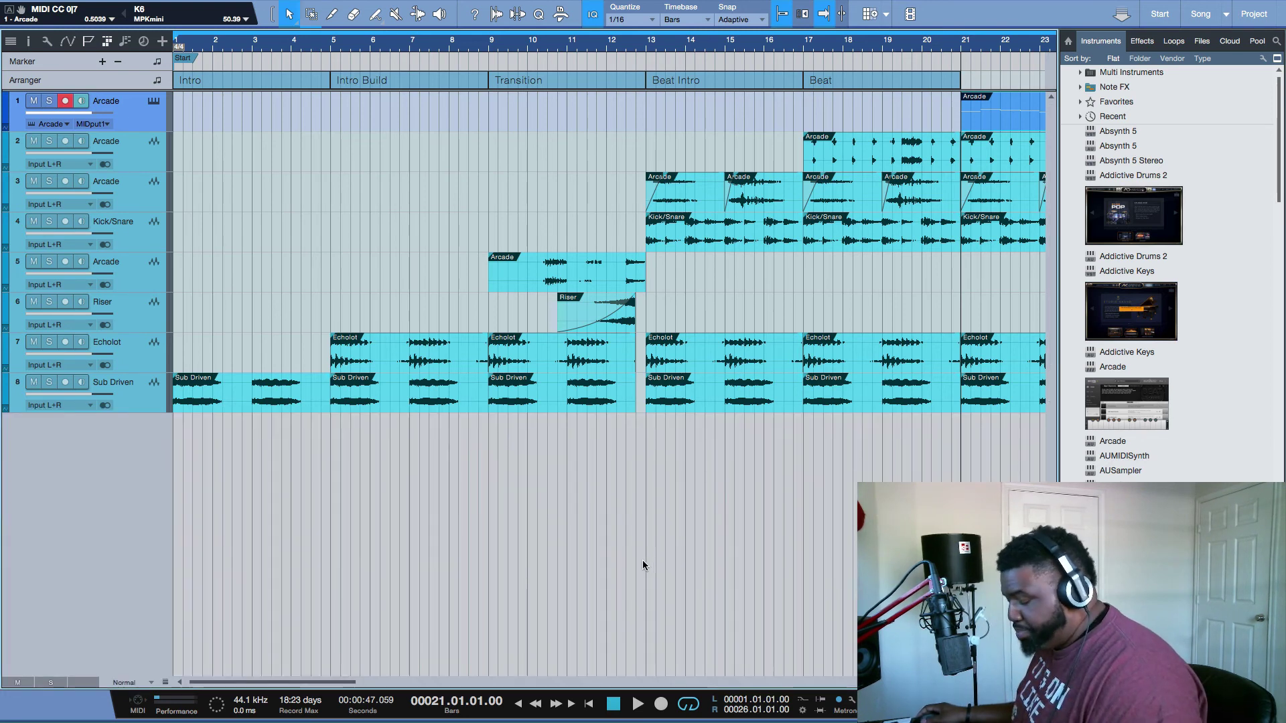
key(w)
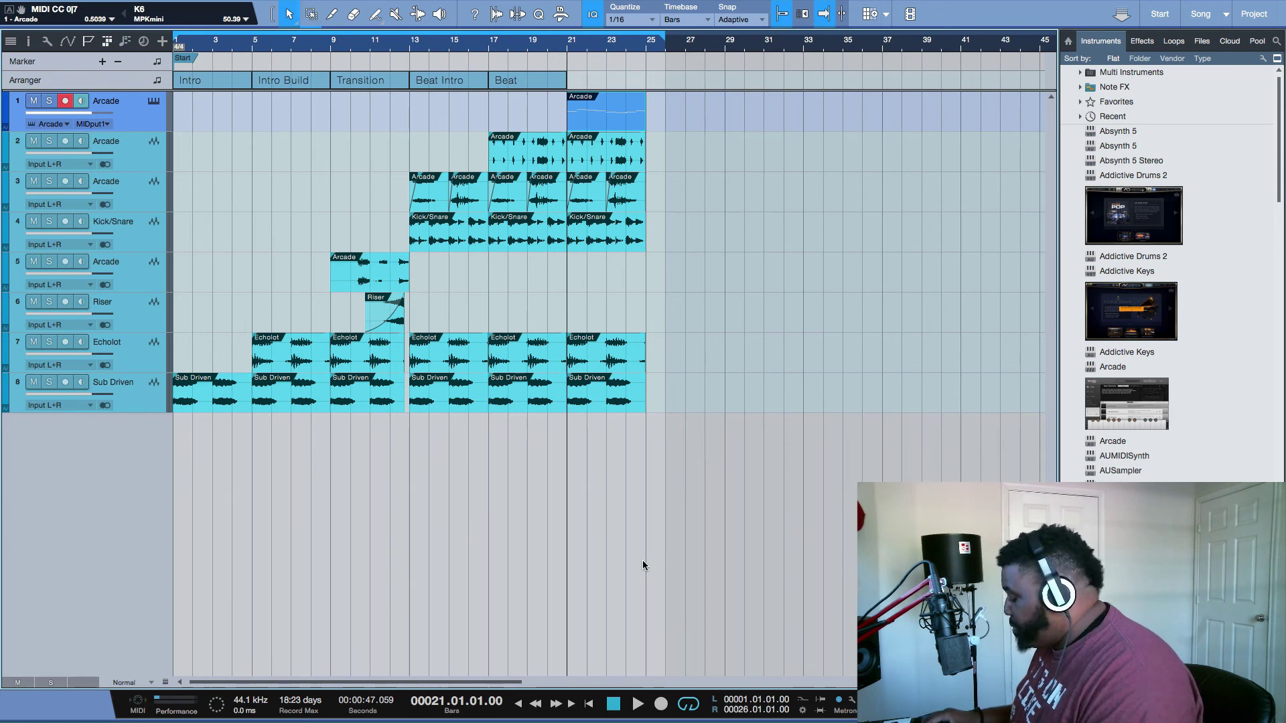
key(Home)
key(space)
key(space)
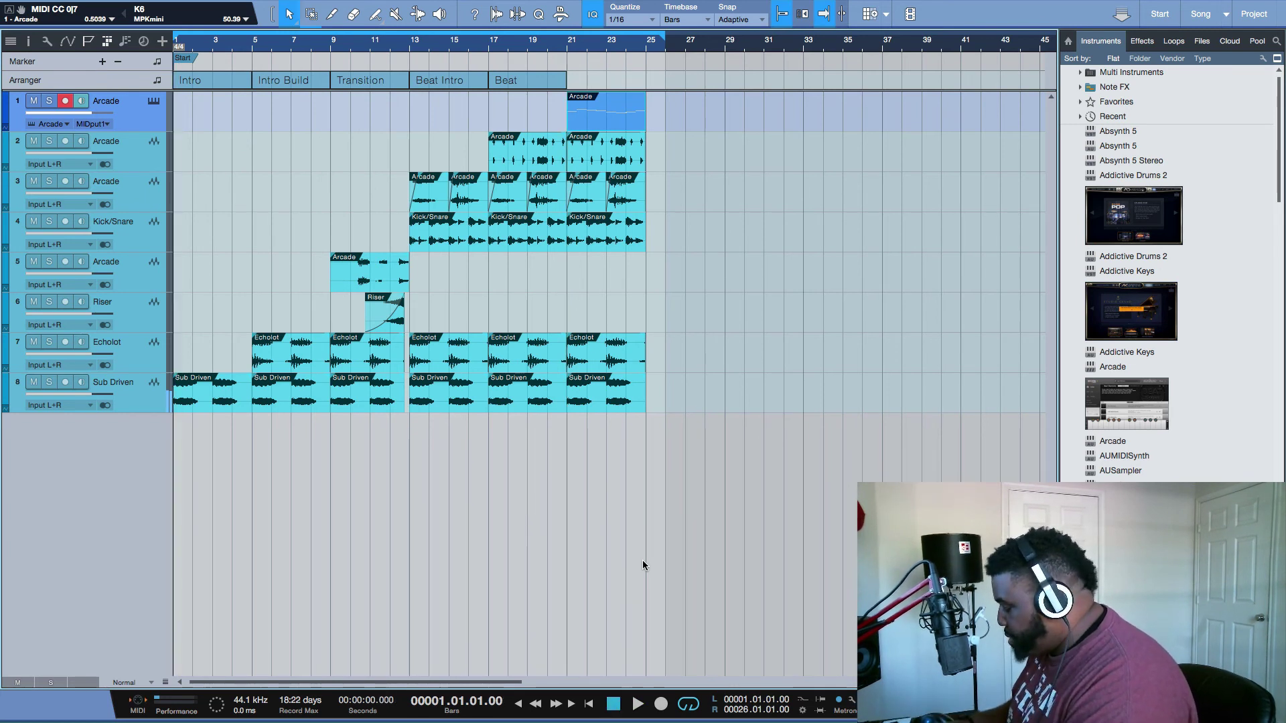
key(space)
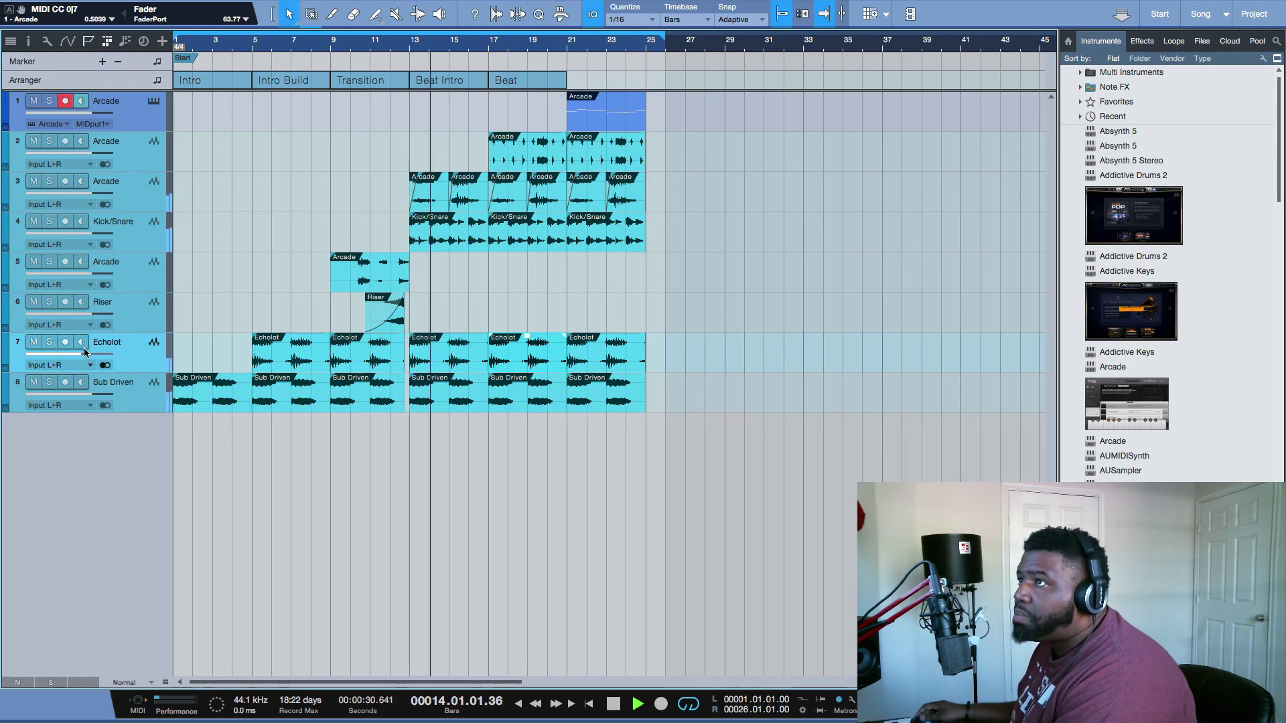
- Raise the clip volume of the Kick/Snare clips during playback, and stop after the arrangement ends
click(135, 241)
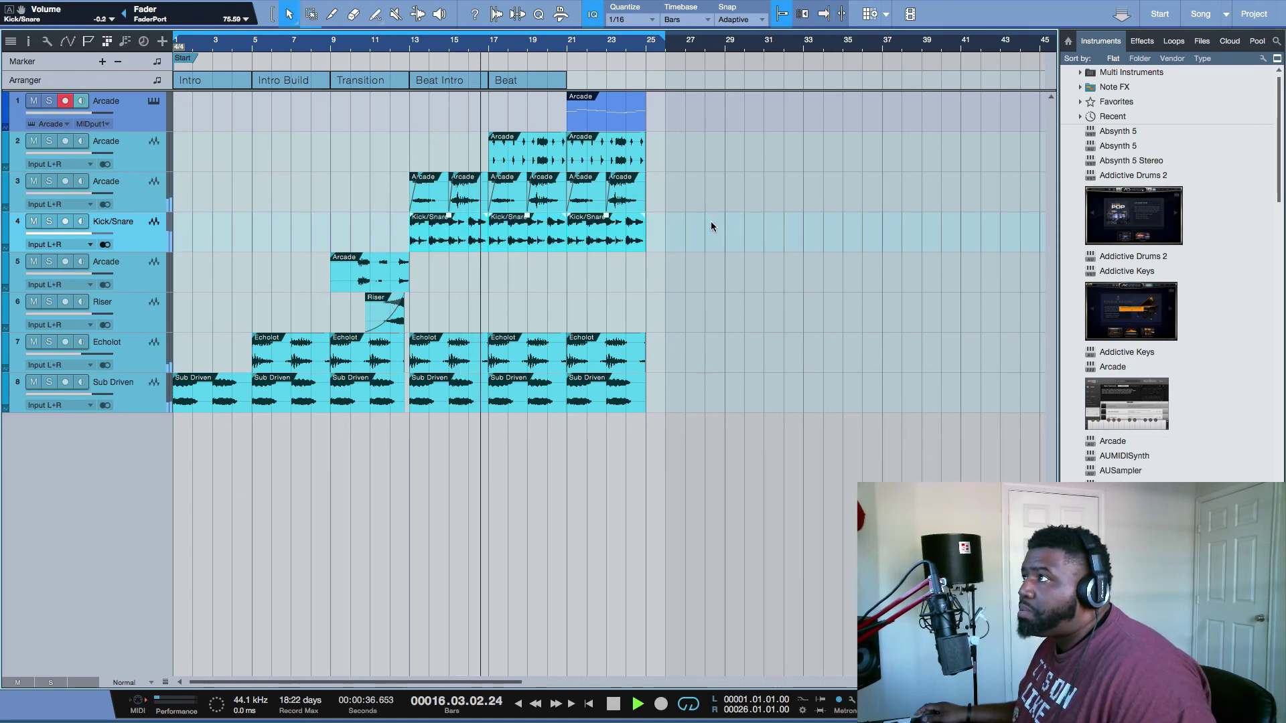
drag(608, 222, 608, 217)
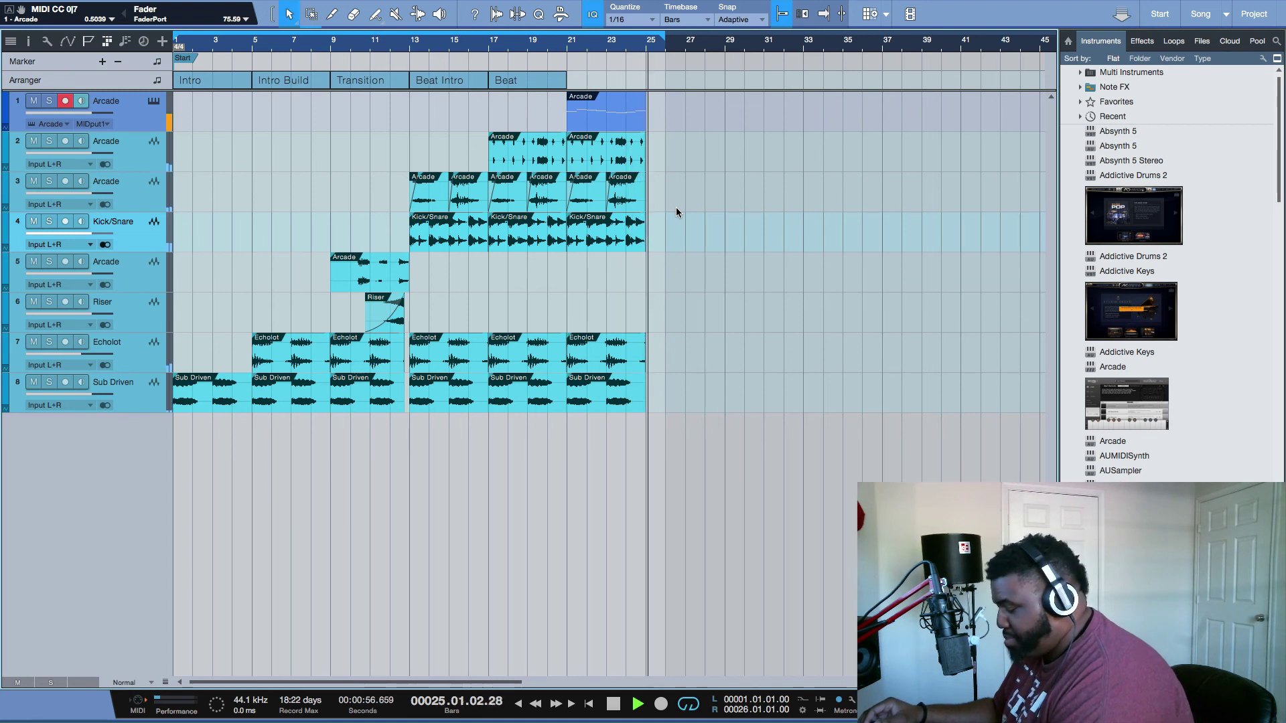
key(space)
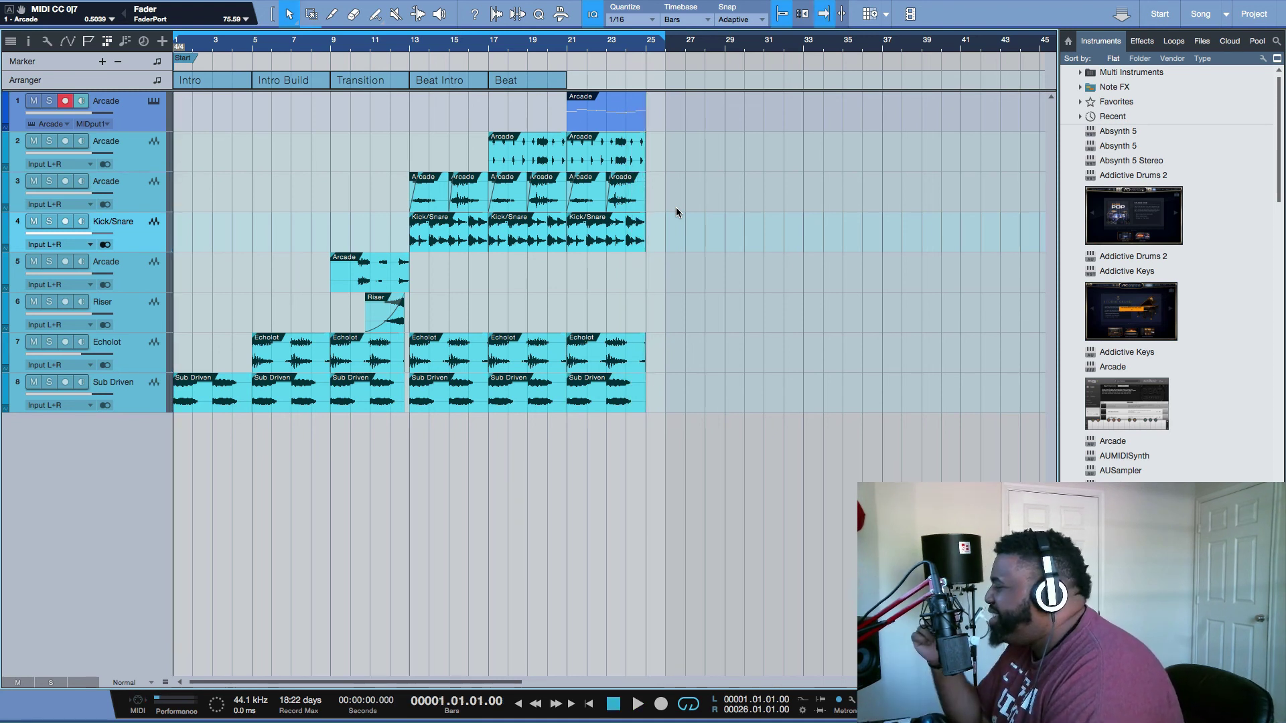